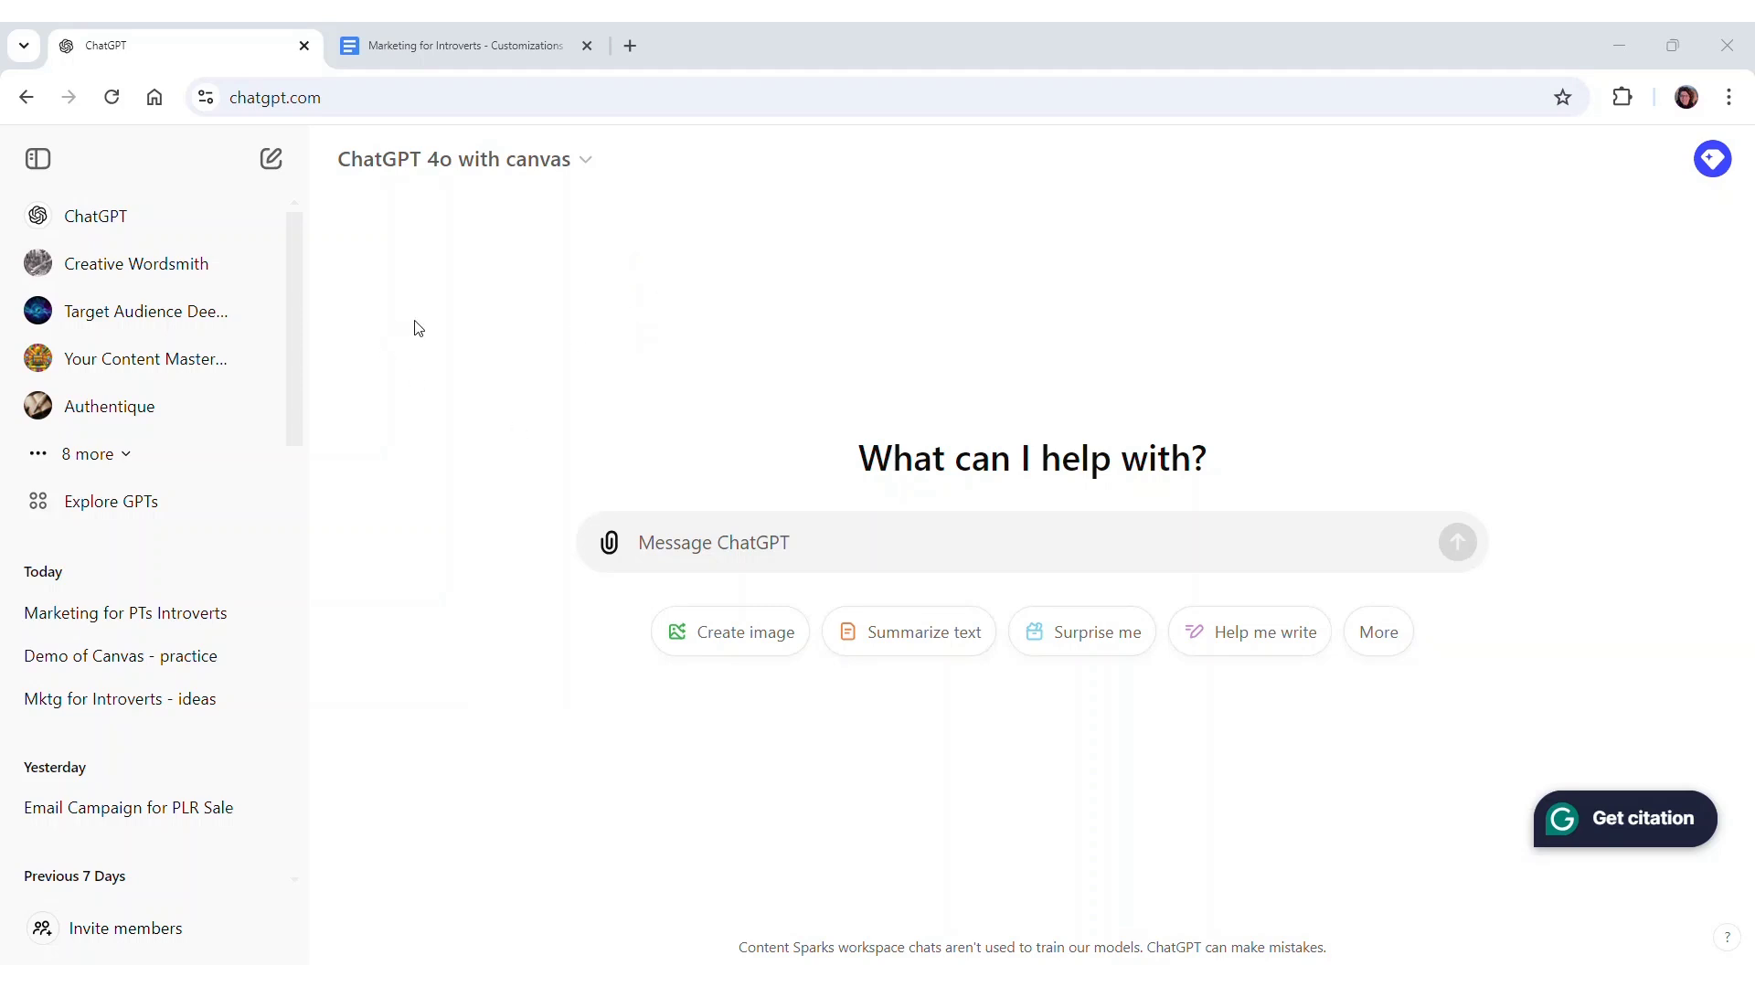
# Keep the canvas model and paste the request to rewrite the 'Marketing for Introverts' intro for physical therapists
pyautogui.click(585, 165)
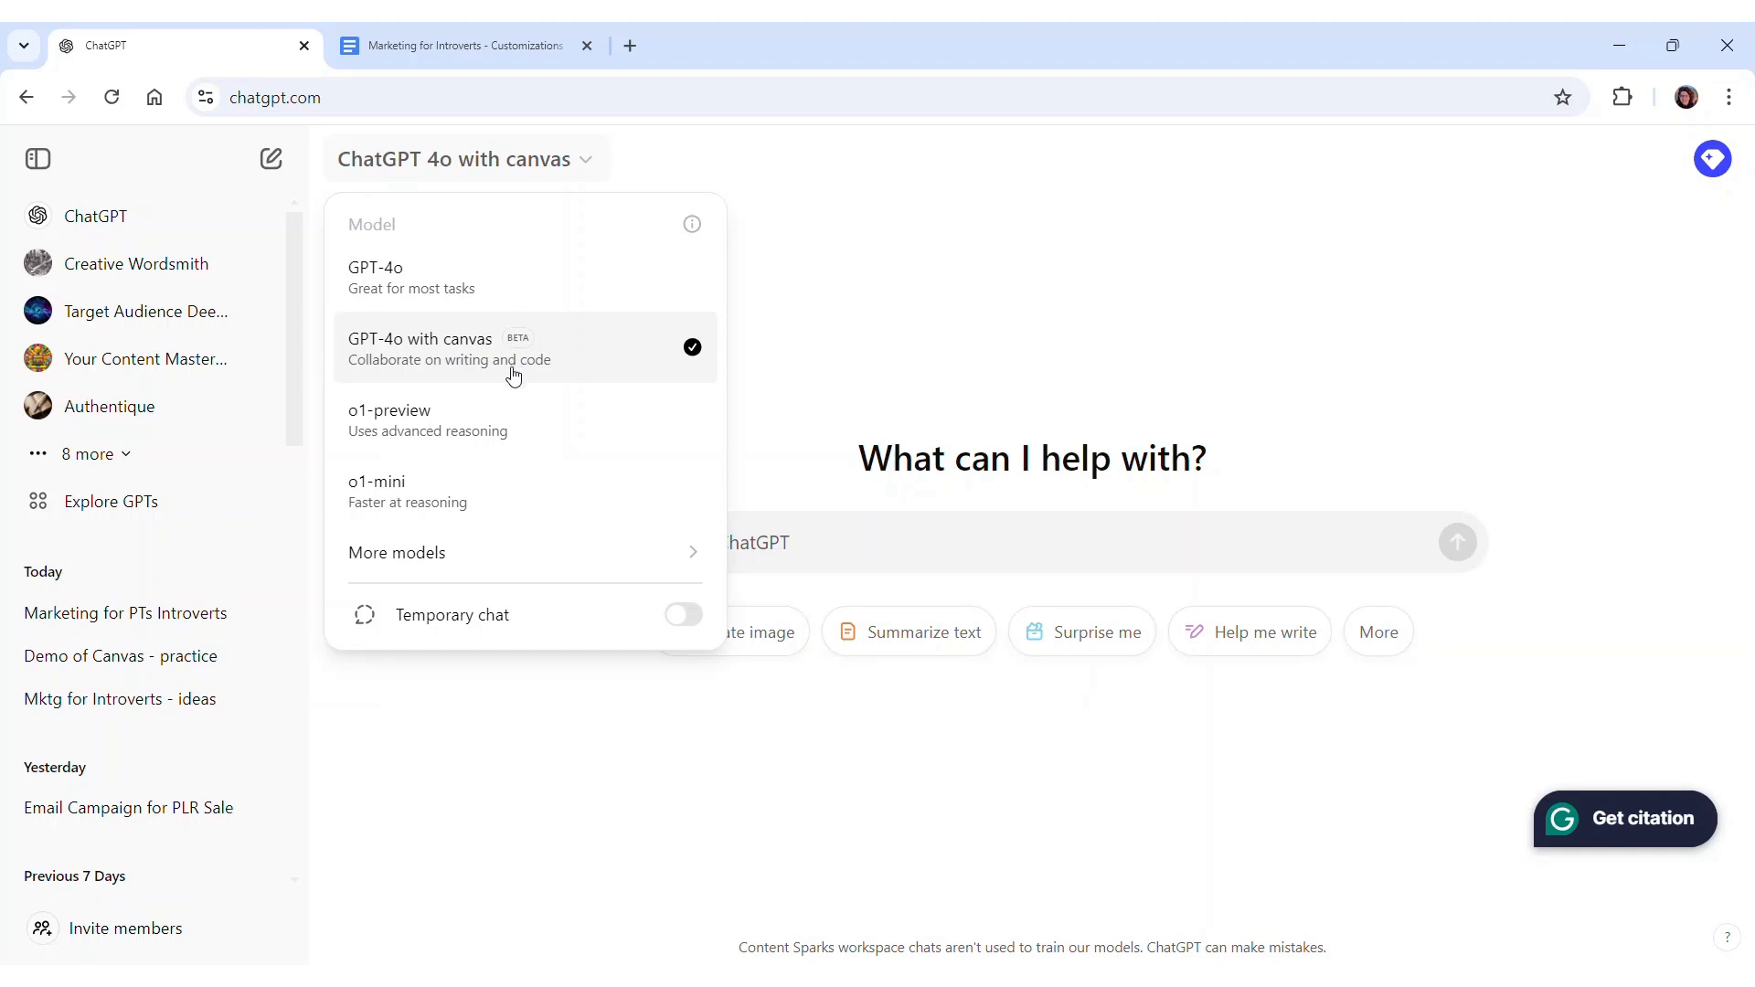
pyautogui.click(742, 788)
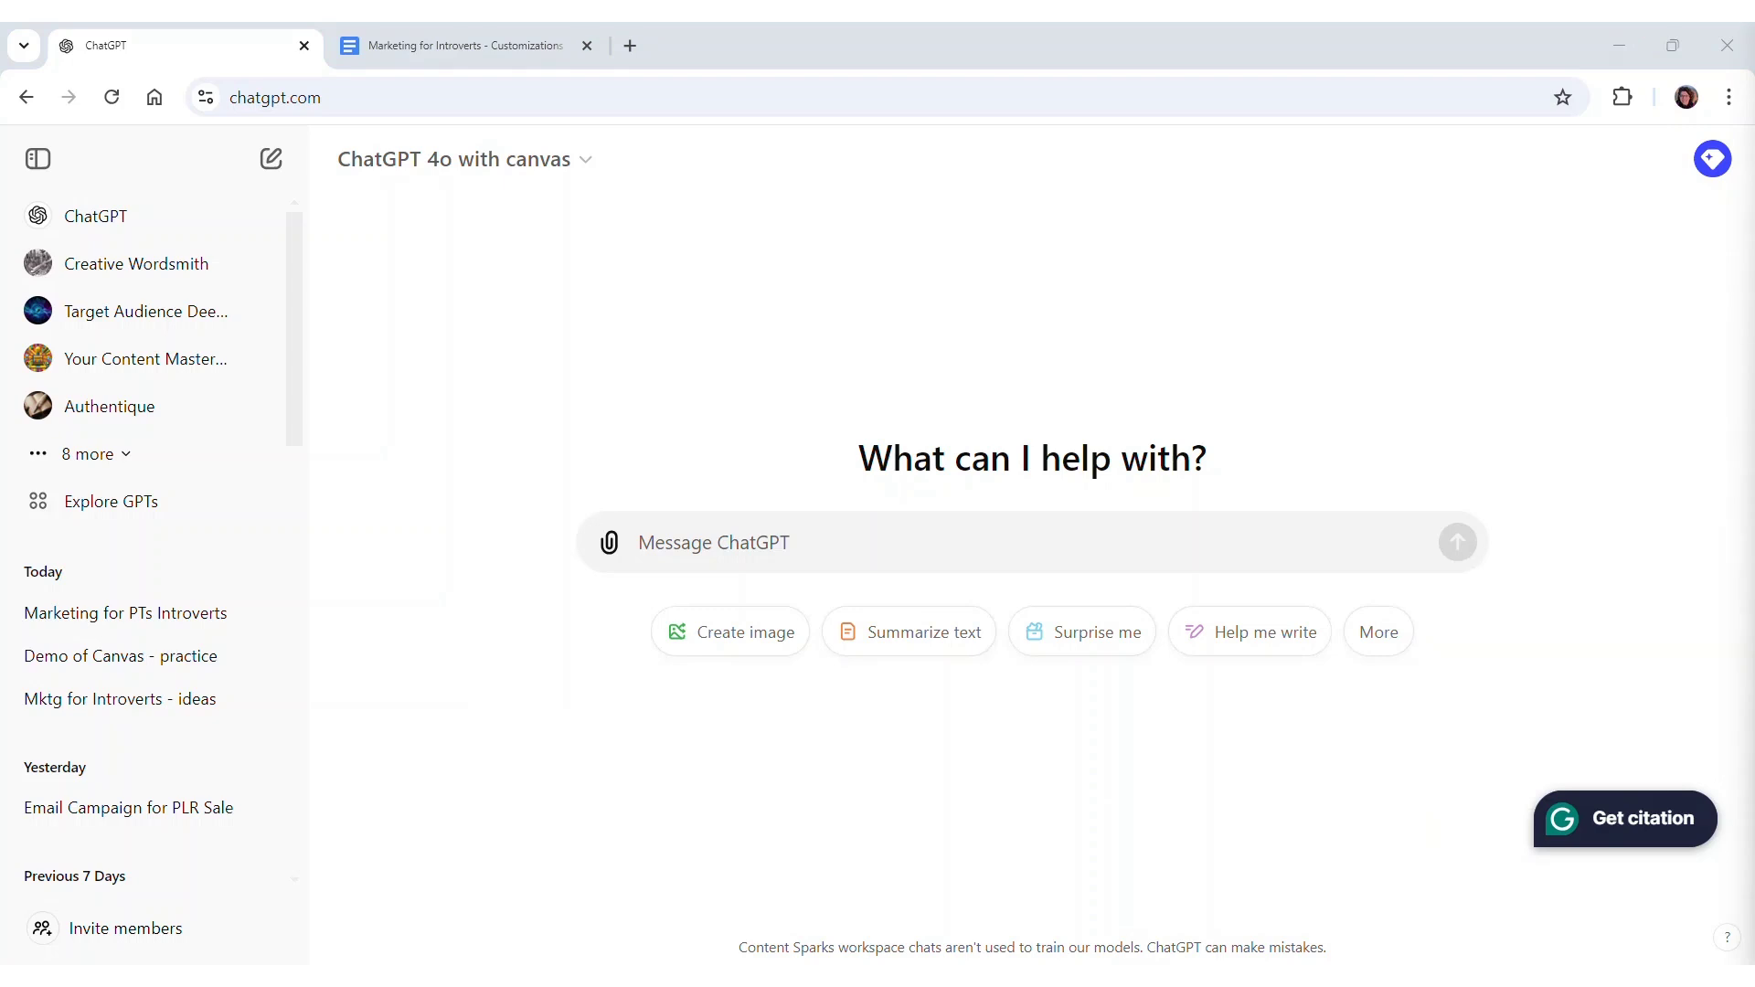
pyautogui.click(804, 545)
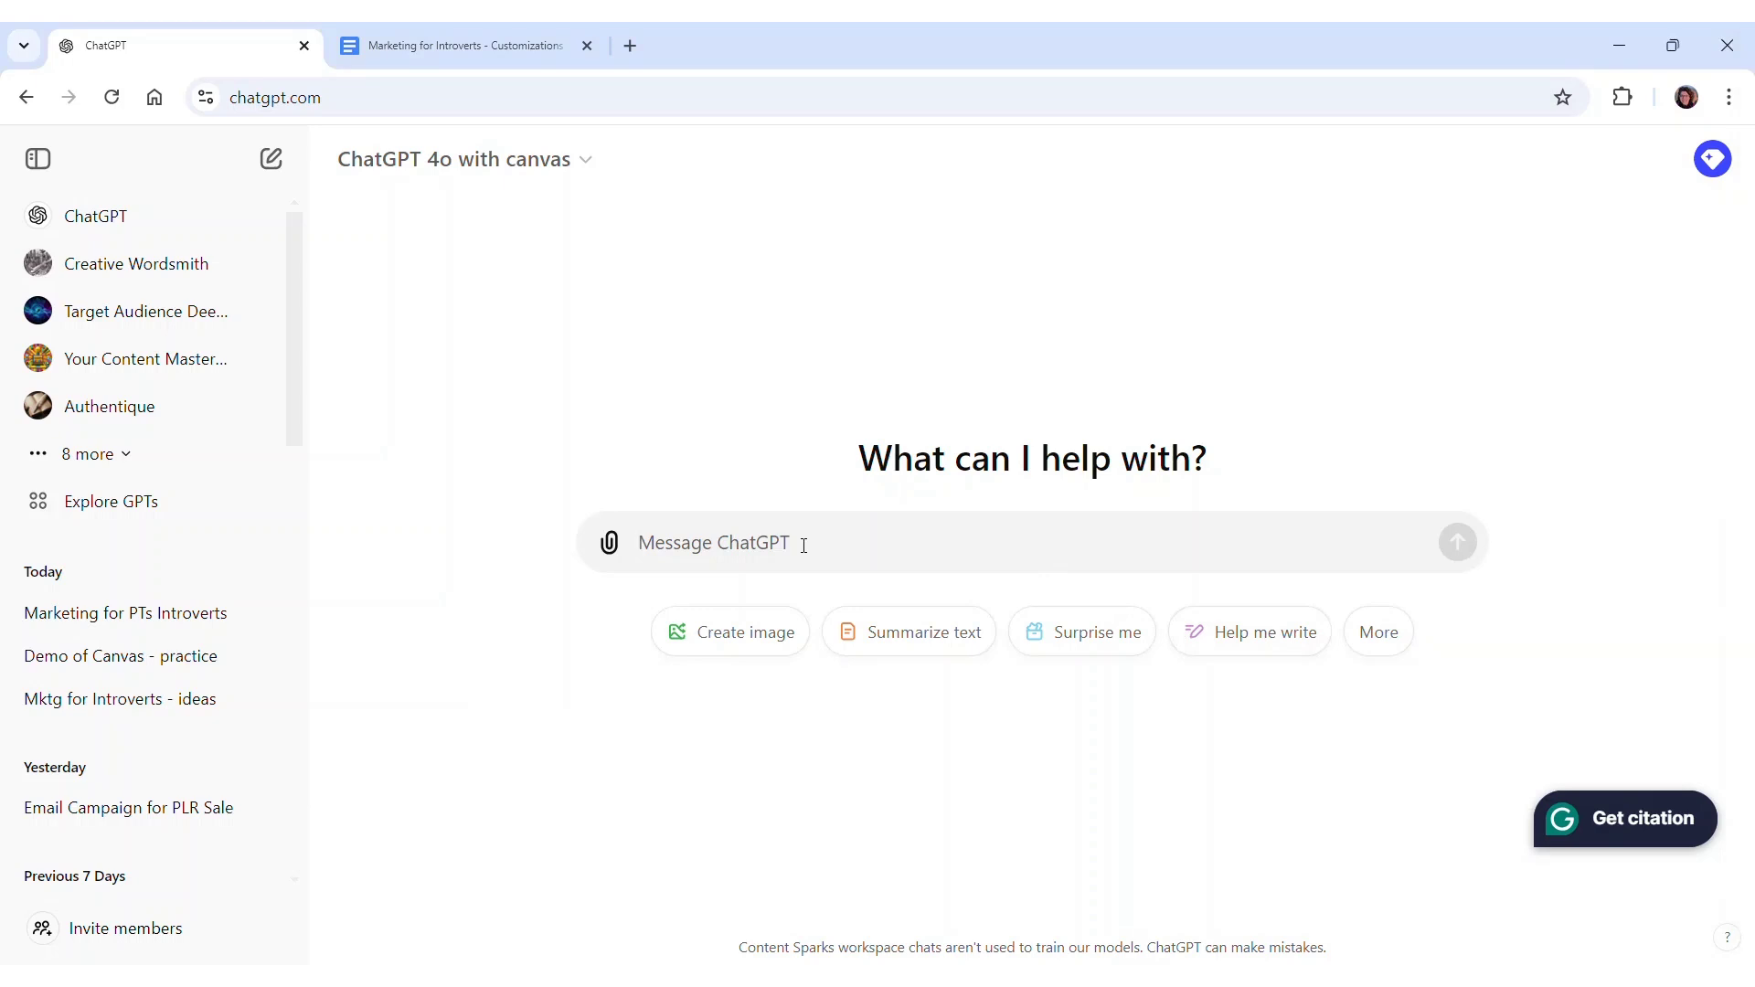
pyautogui.write("Rewrite the introduction of 'Marketing for Introverts' to target physical therapists who want to reach more clients while staying authentic. Use the attached Student Guide for context. Label it Intro for Physical Therapists")
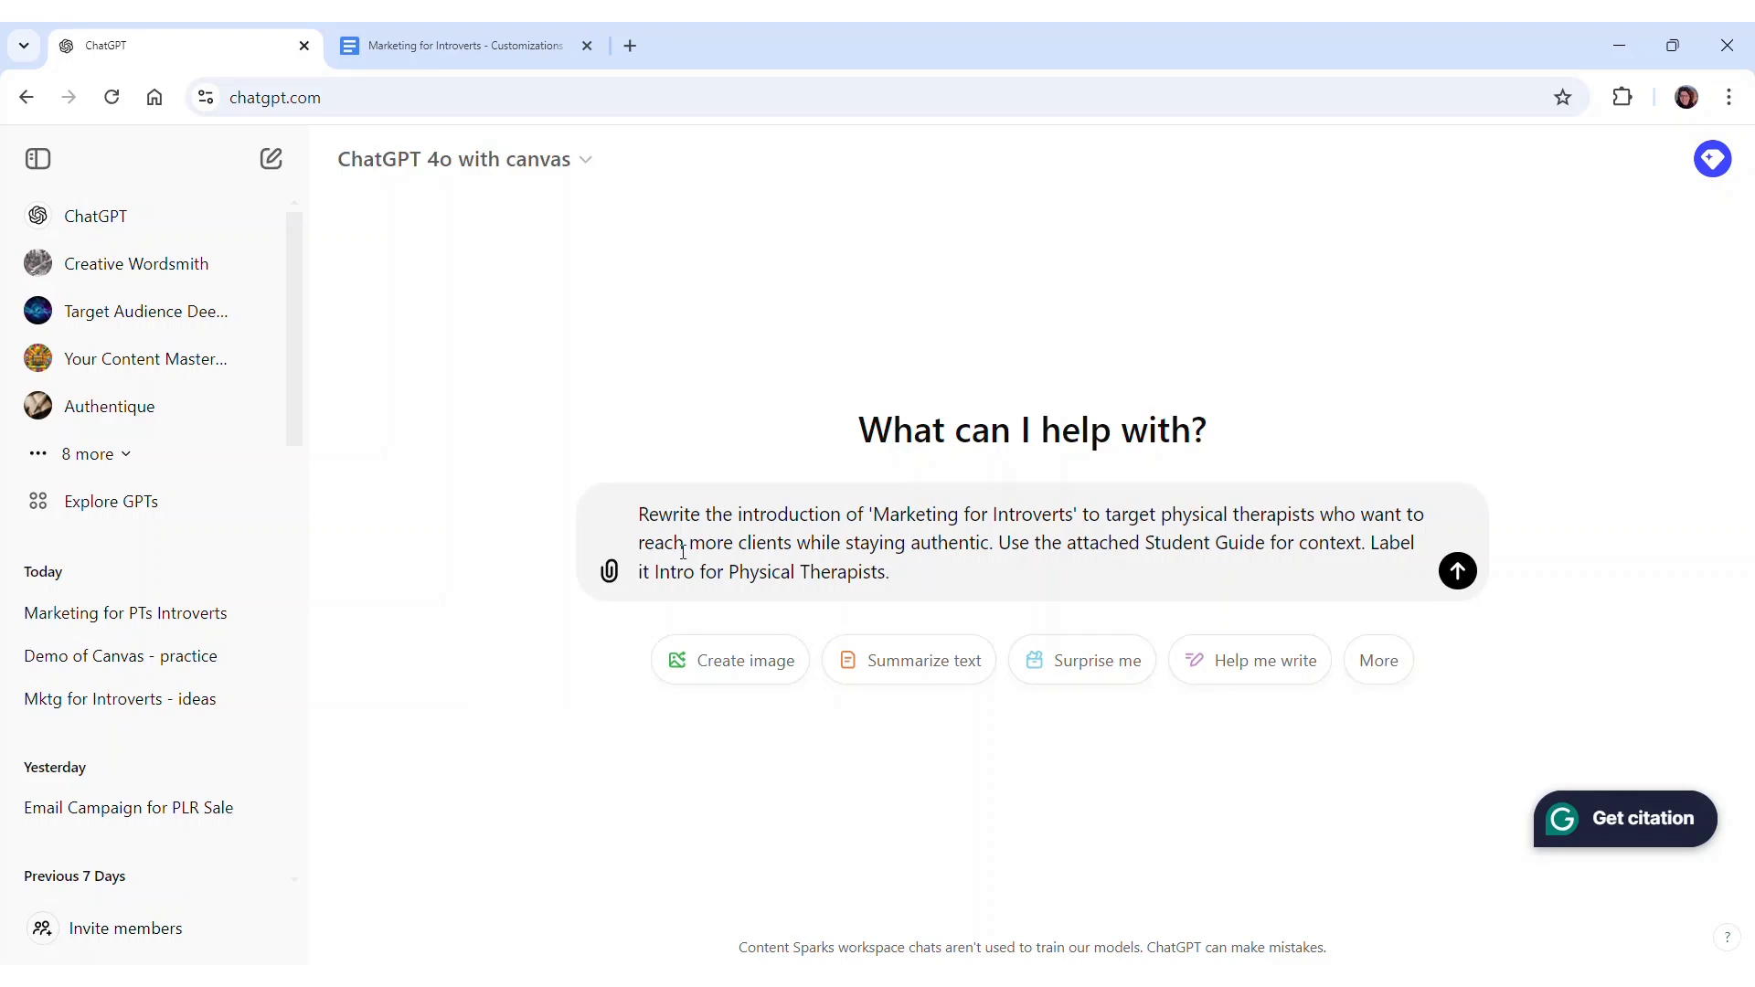
# Upload IntrovertMktg_Workbook.docx from the computer as an attachment to the rewrite prompt
pyautogui.click(610, 576)
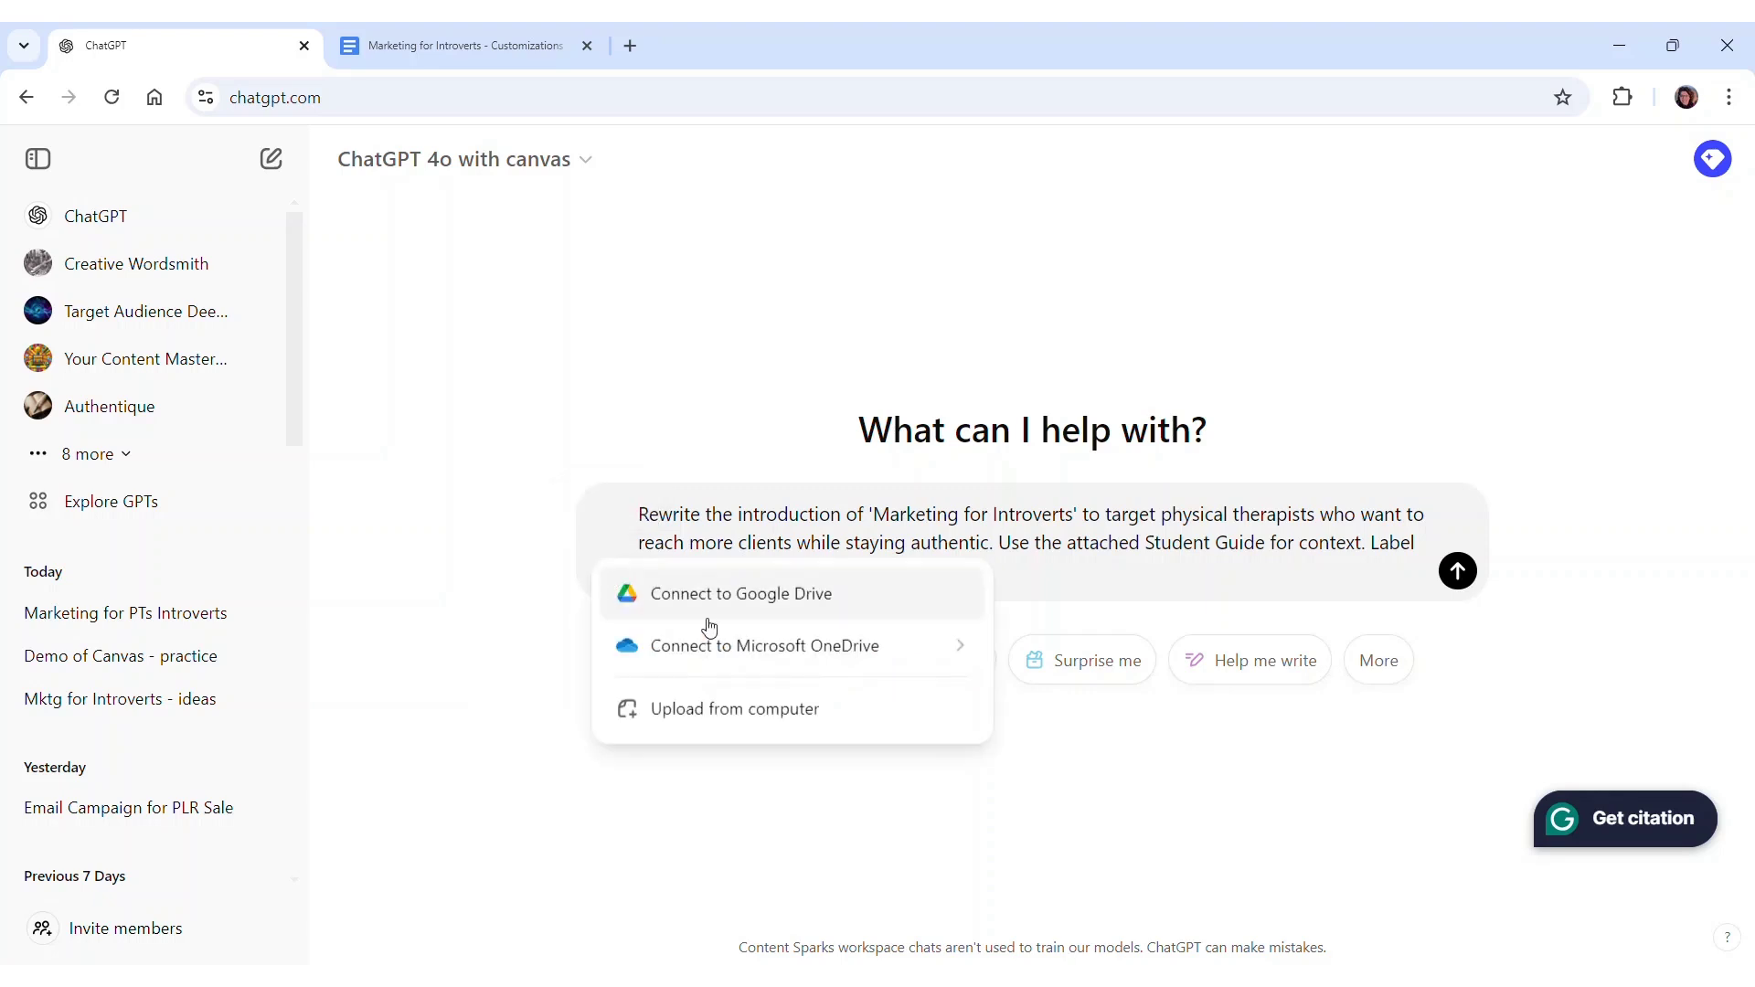
pyautogui.click(670, 717)
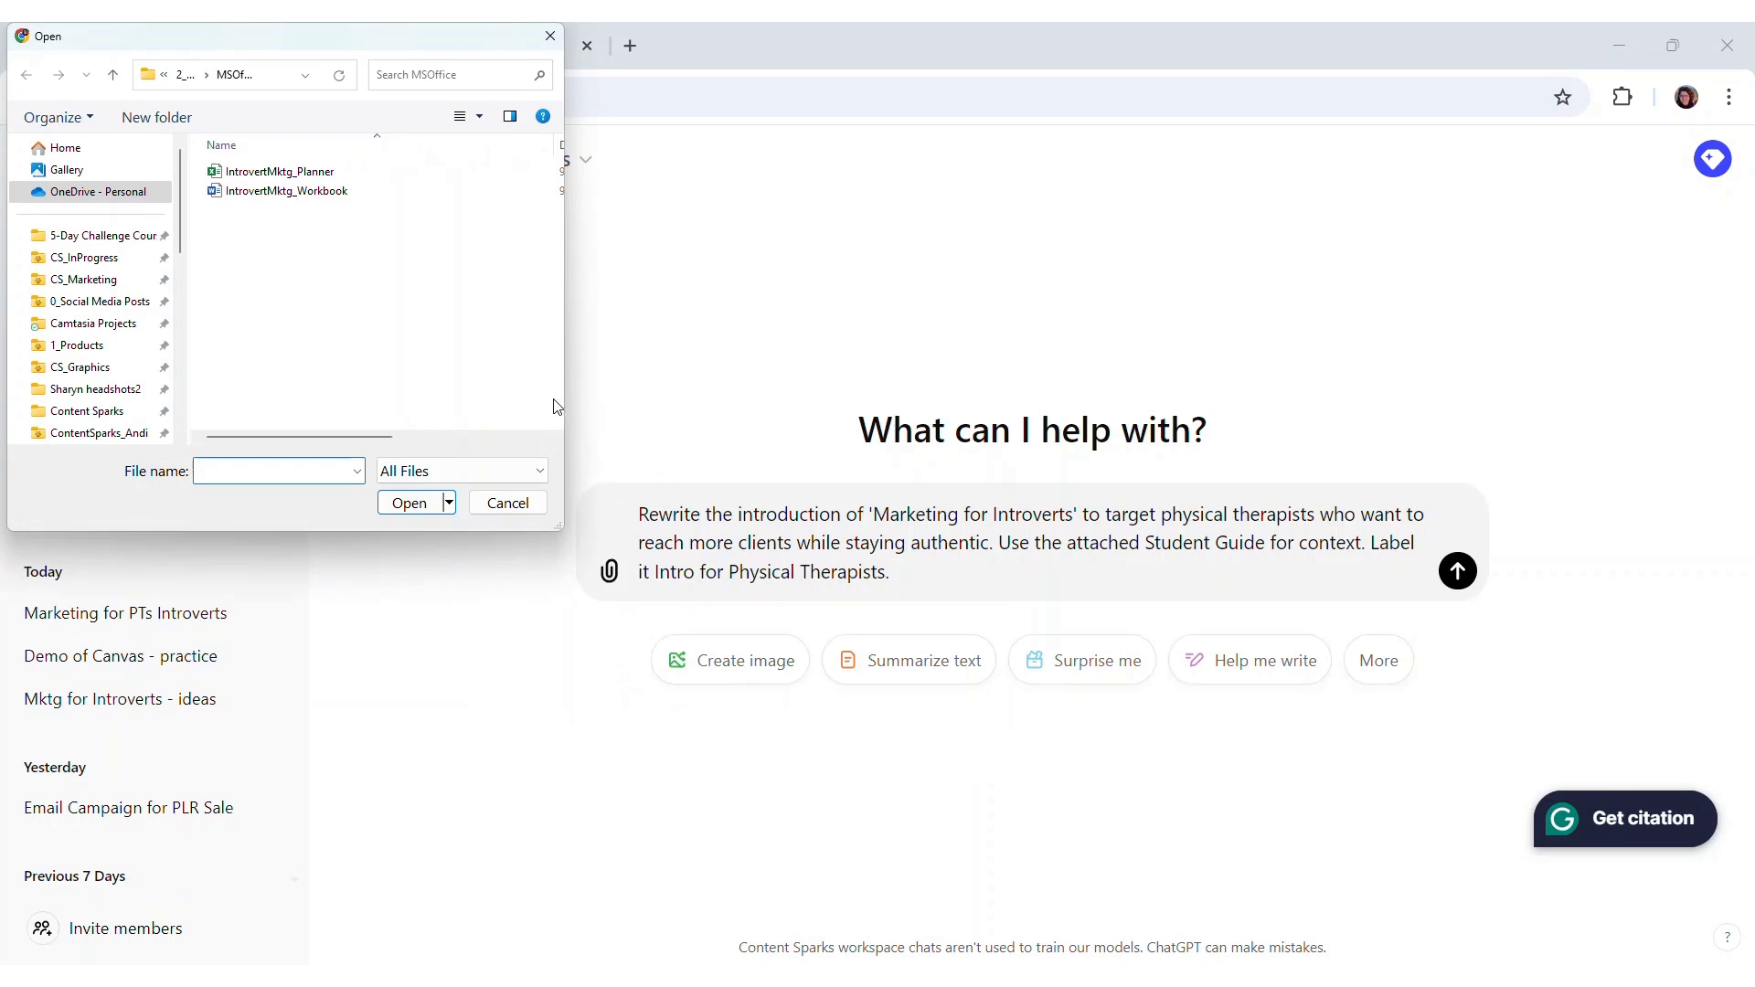
pyautogui.click(296, 194)
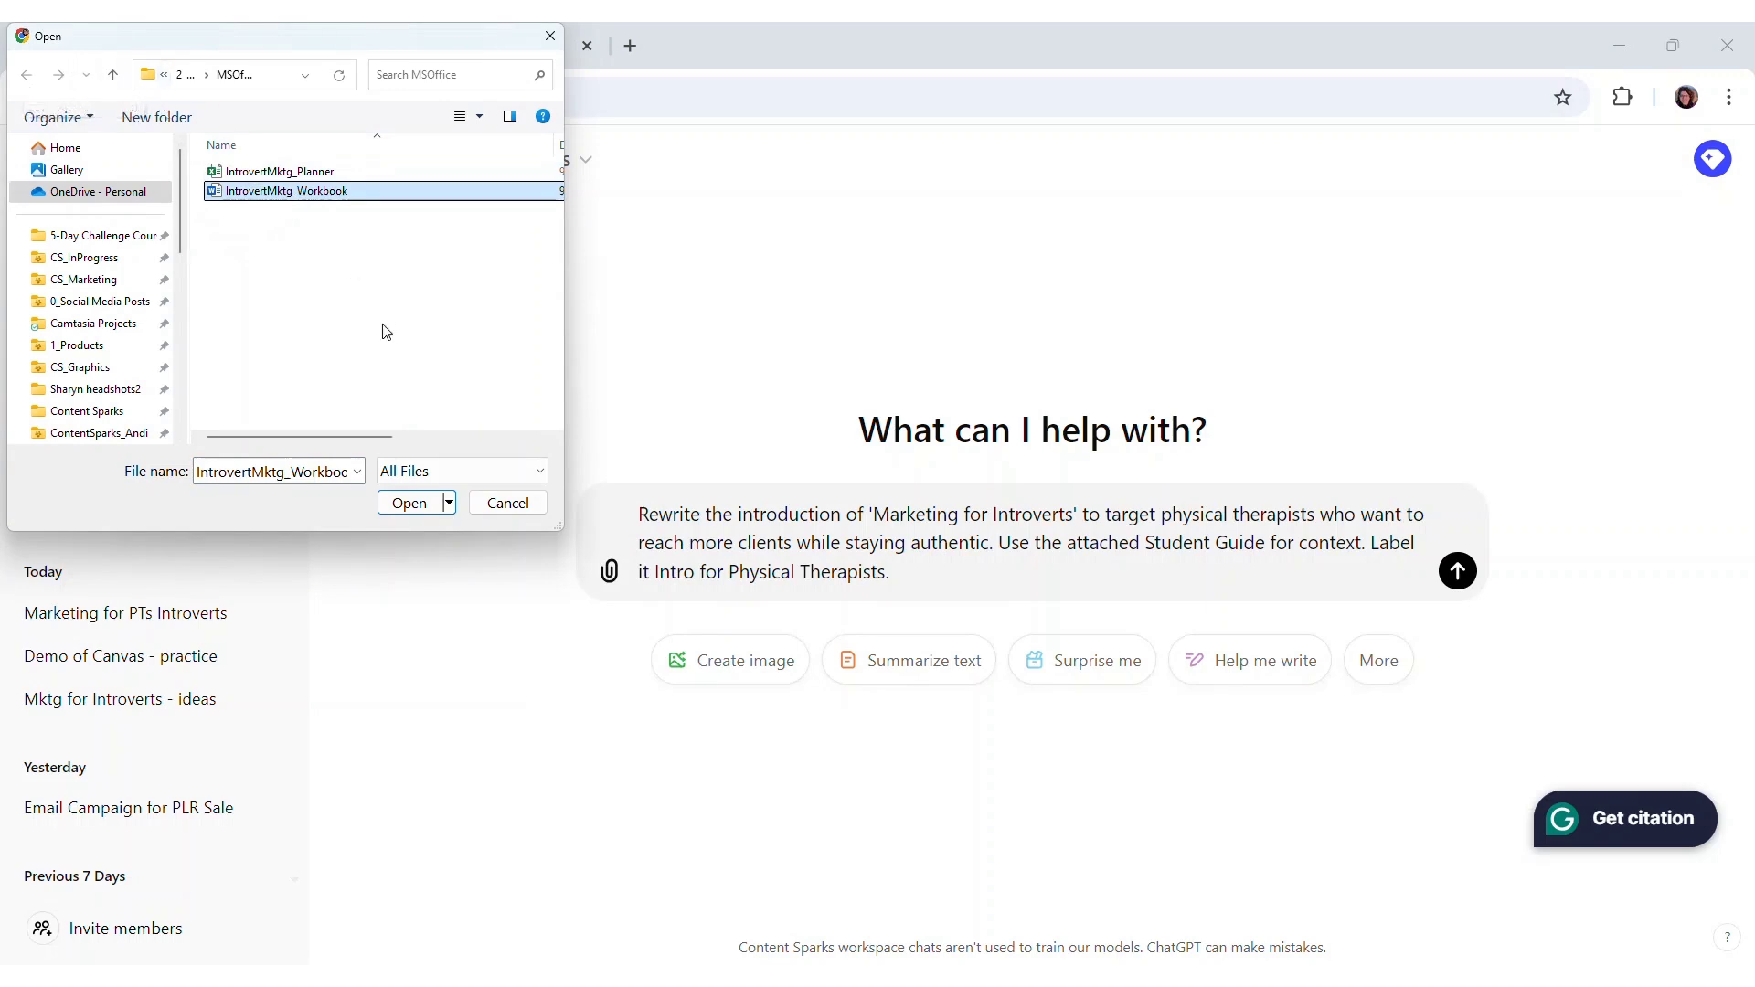
pyautogui.click(414, 502)
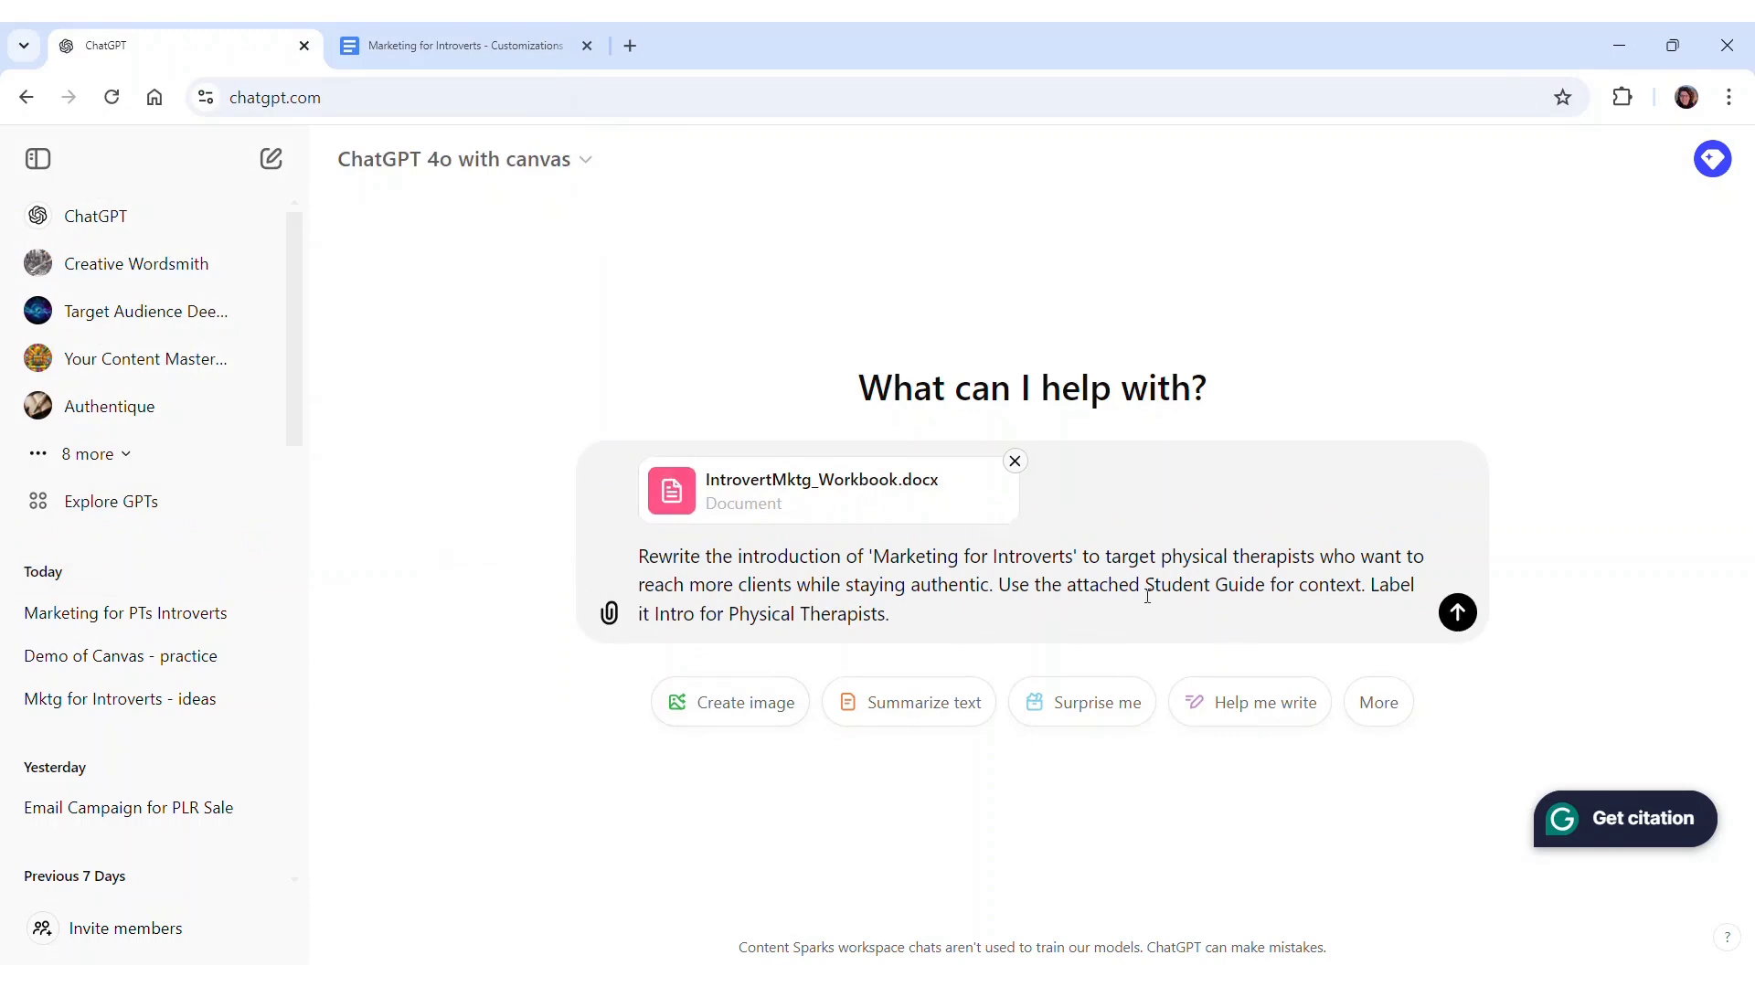
# Send the request with the workbook, then ask 'Put that into the canvas.' to create the document
pyautogui.click(1458, 615)
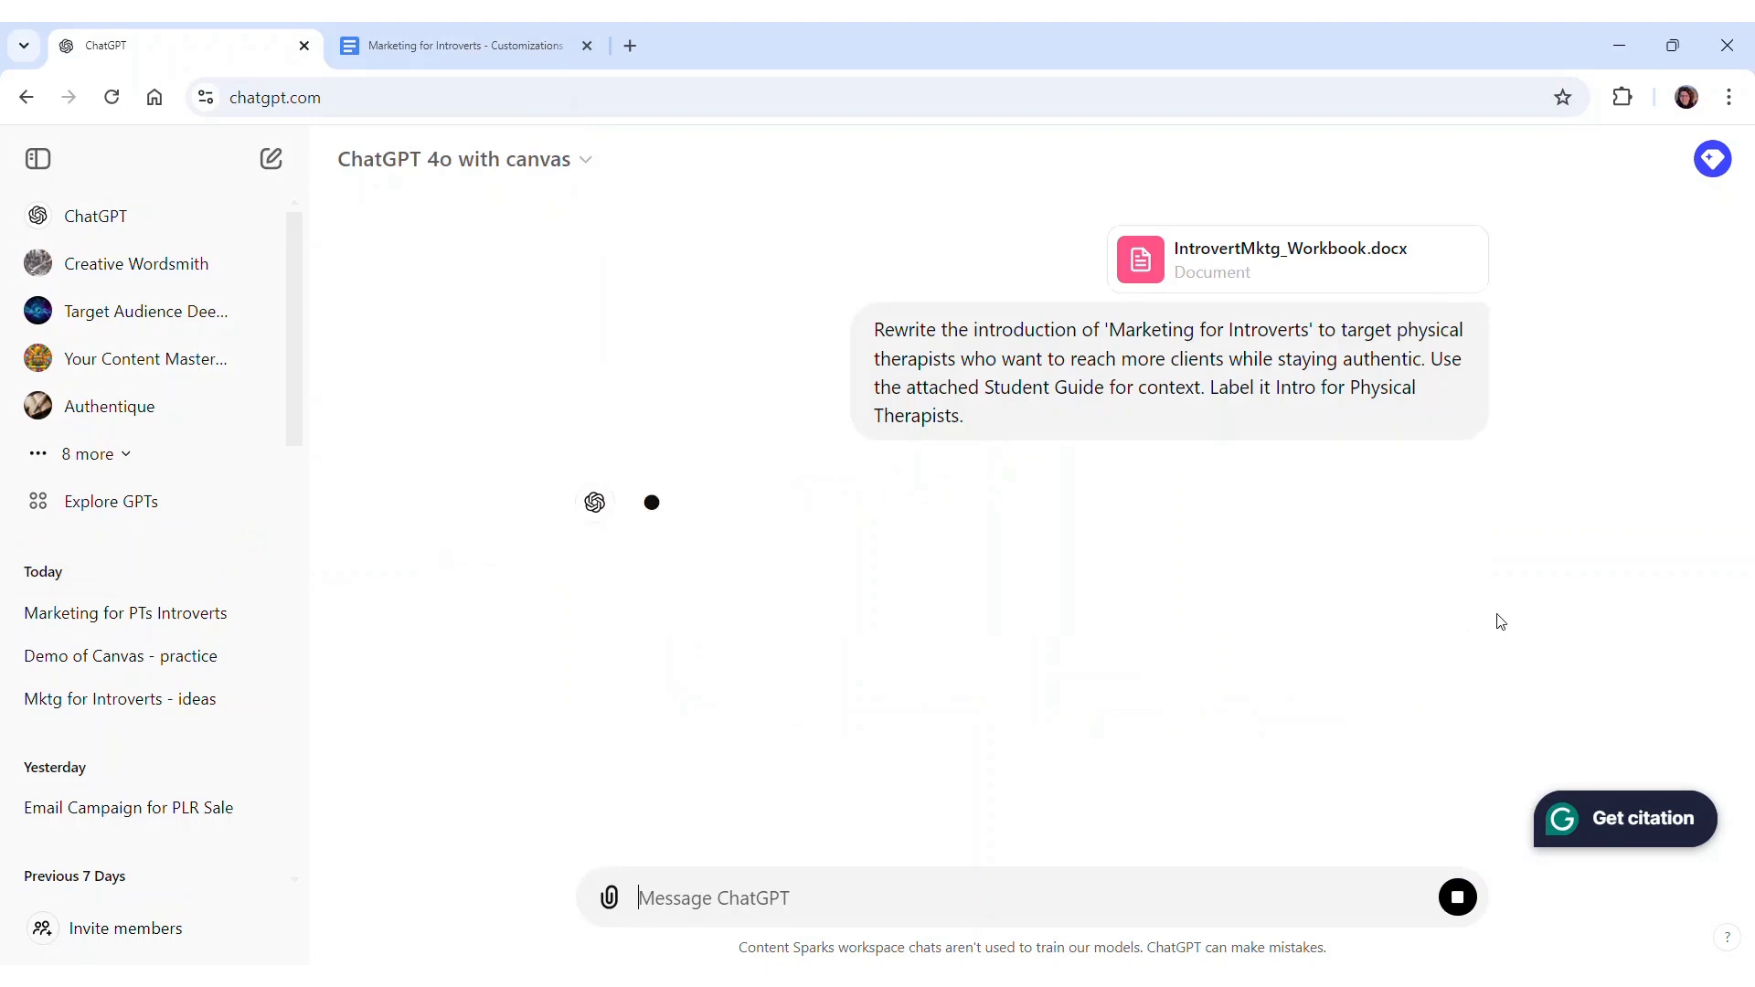
pyautogui.scroll(-2, 1415, 615)
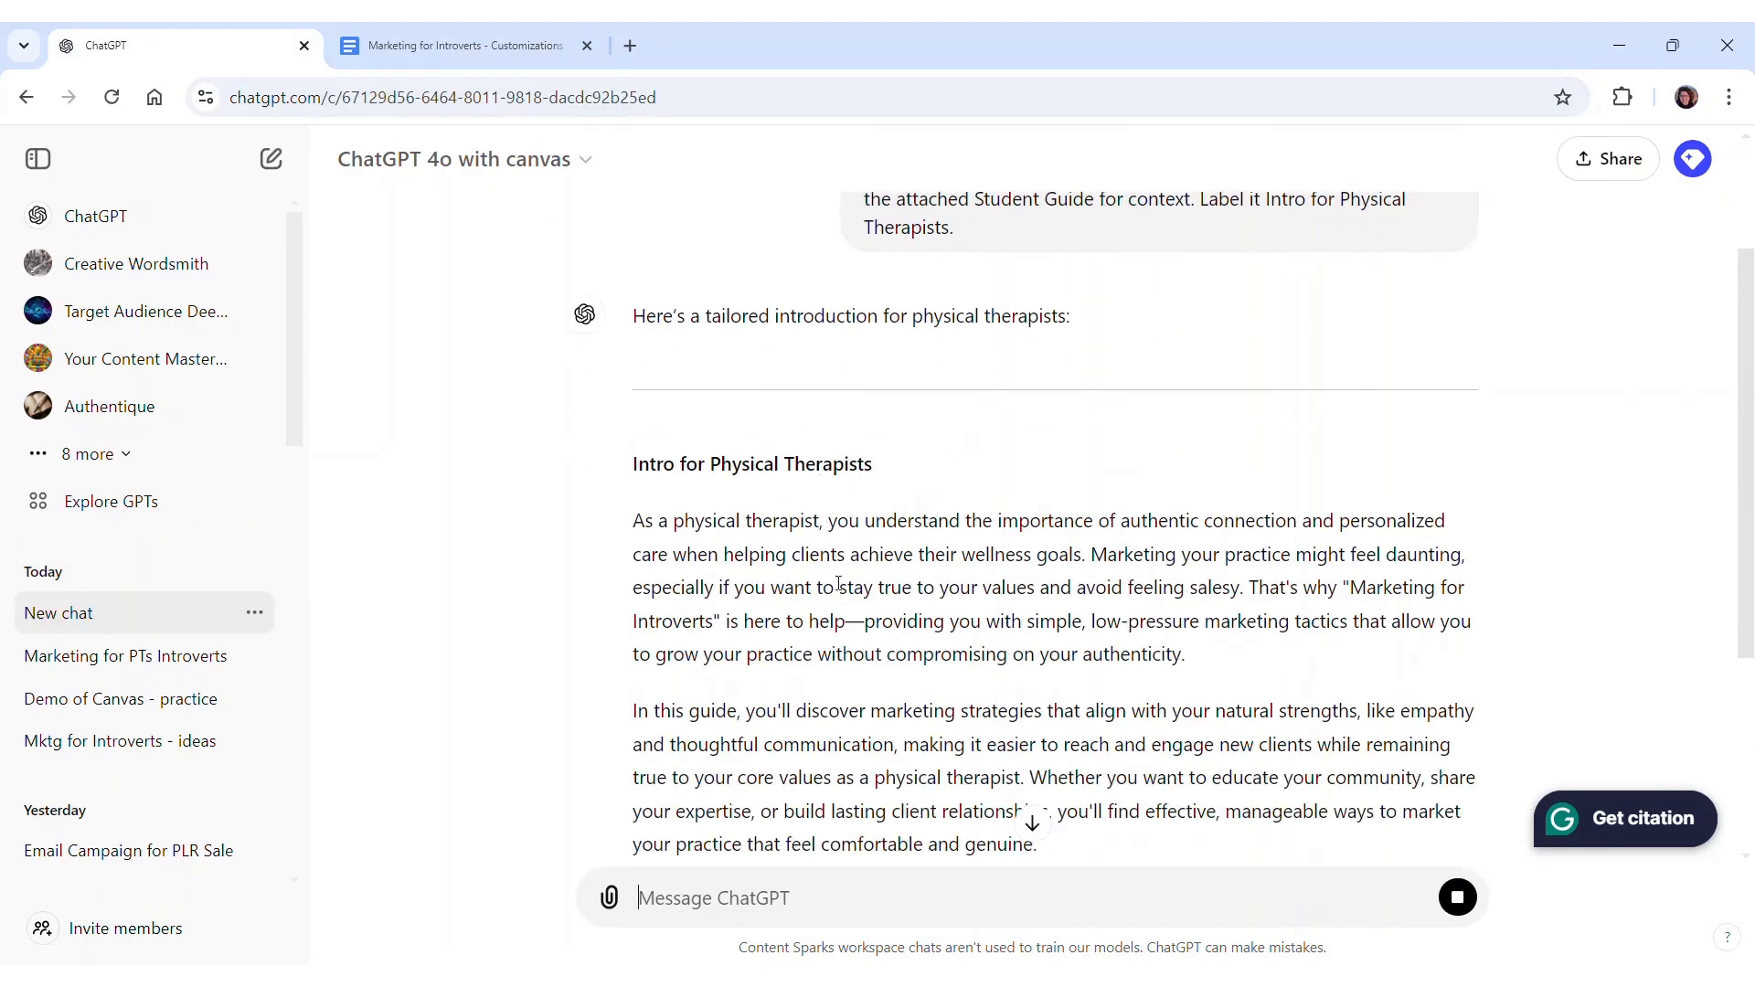
pyautogui.scroll(-4, 854, 605)
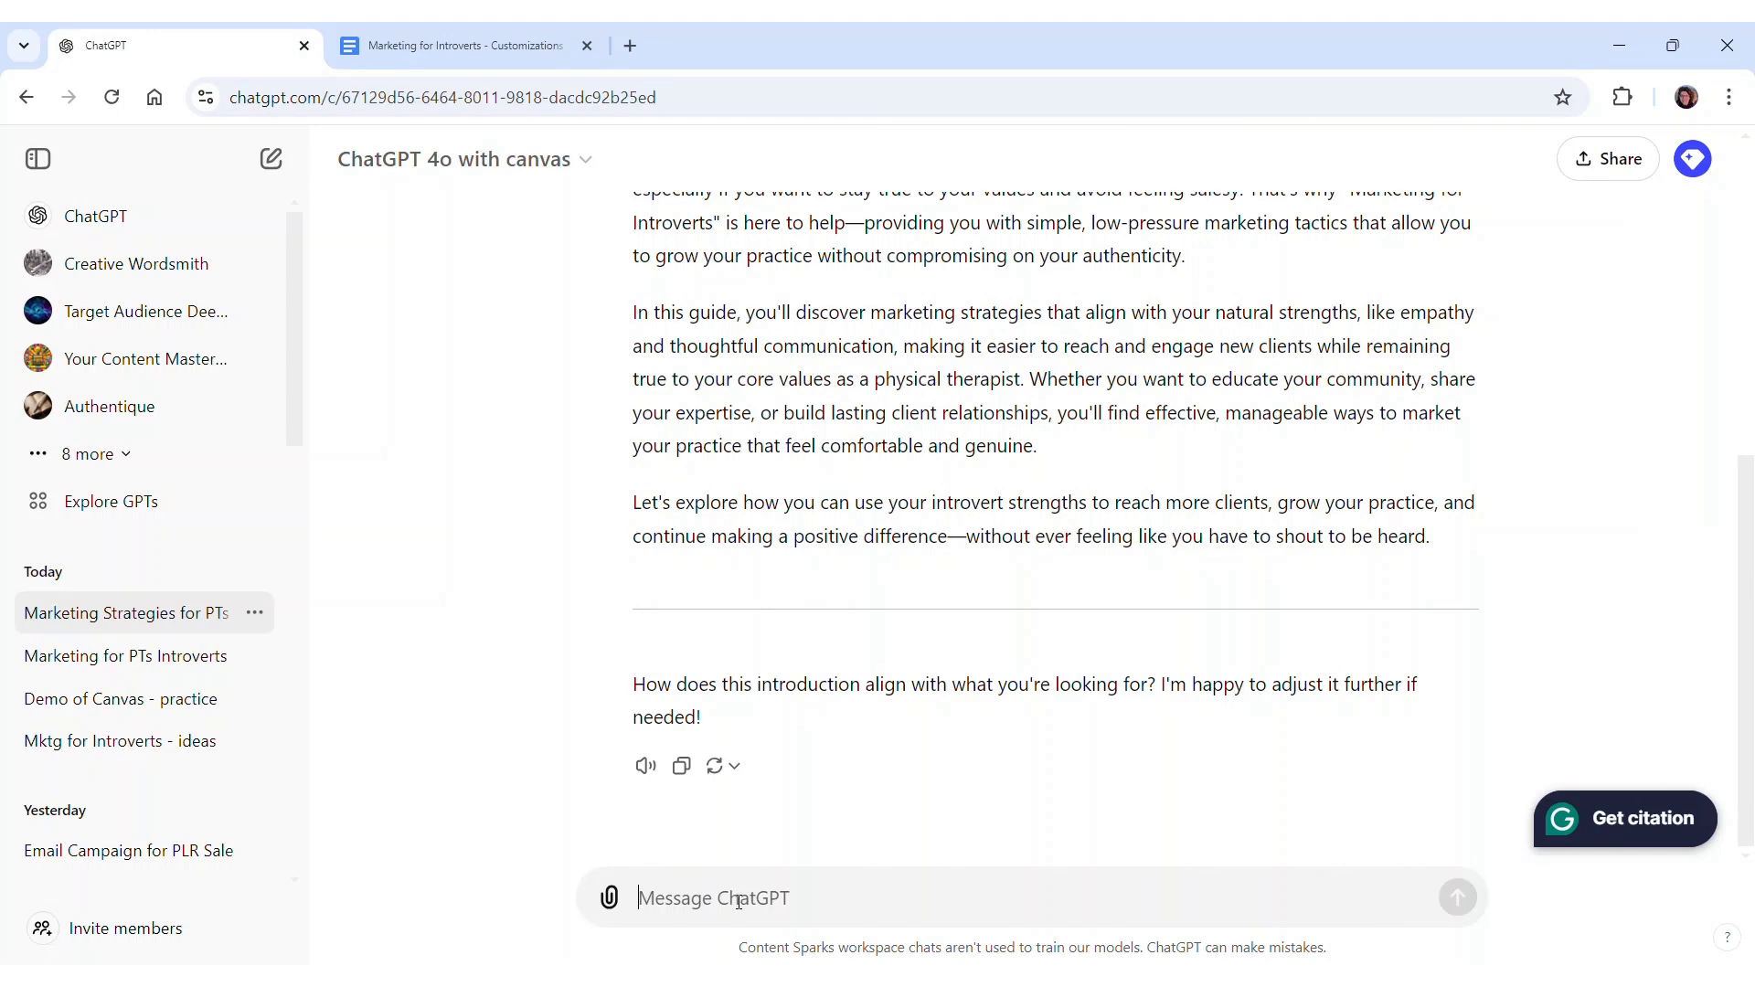
pyautogui.write('Put that into t')
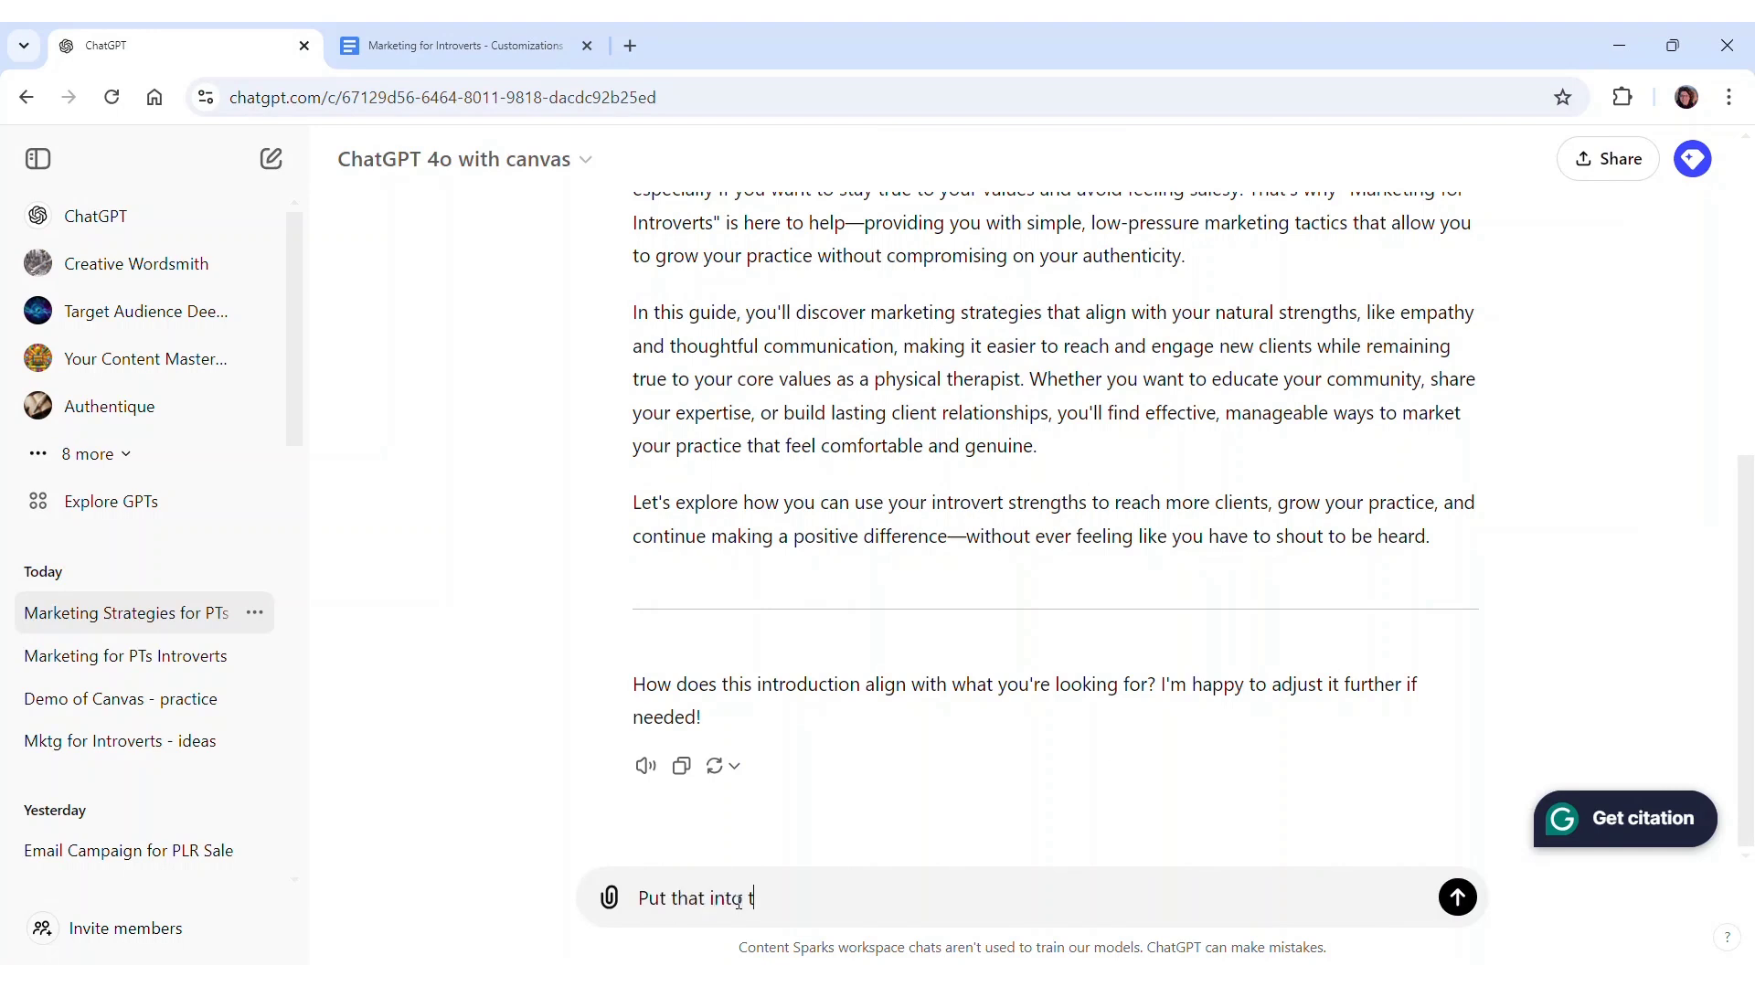
pyautogui.write('he canvas.')
pyautogui.press('Return')
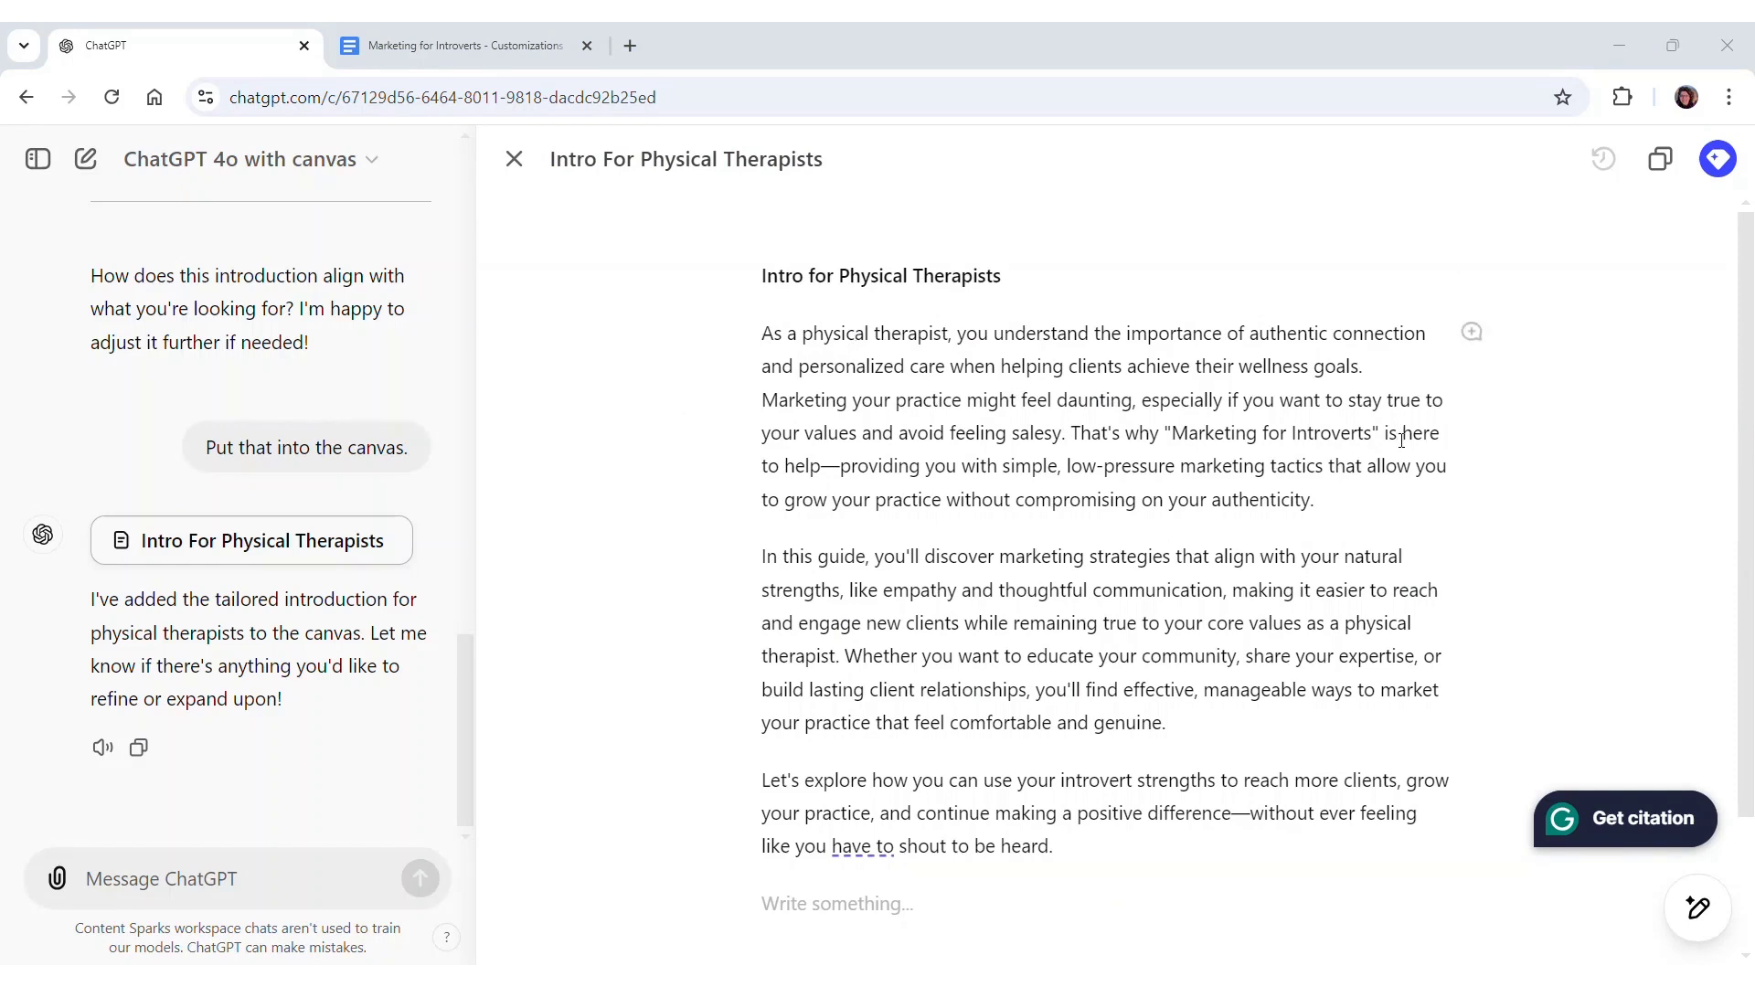
# Request subheadings, key-takeaway bullets and an opening hook question for the canvas intro
pyautogui.click(270, 877)
pyautogui.write("Edit the physical therapists' version by adding subheadings to break up the content and include bullet points for key takeaways.")
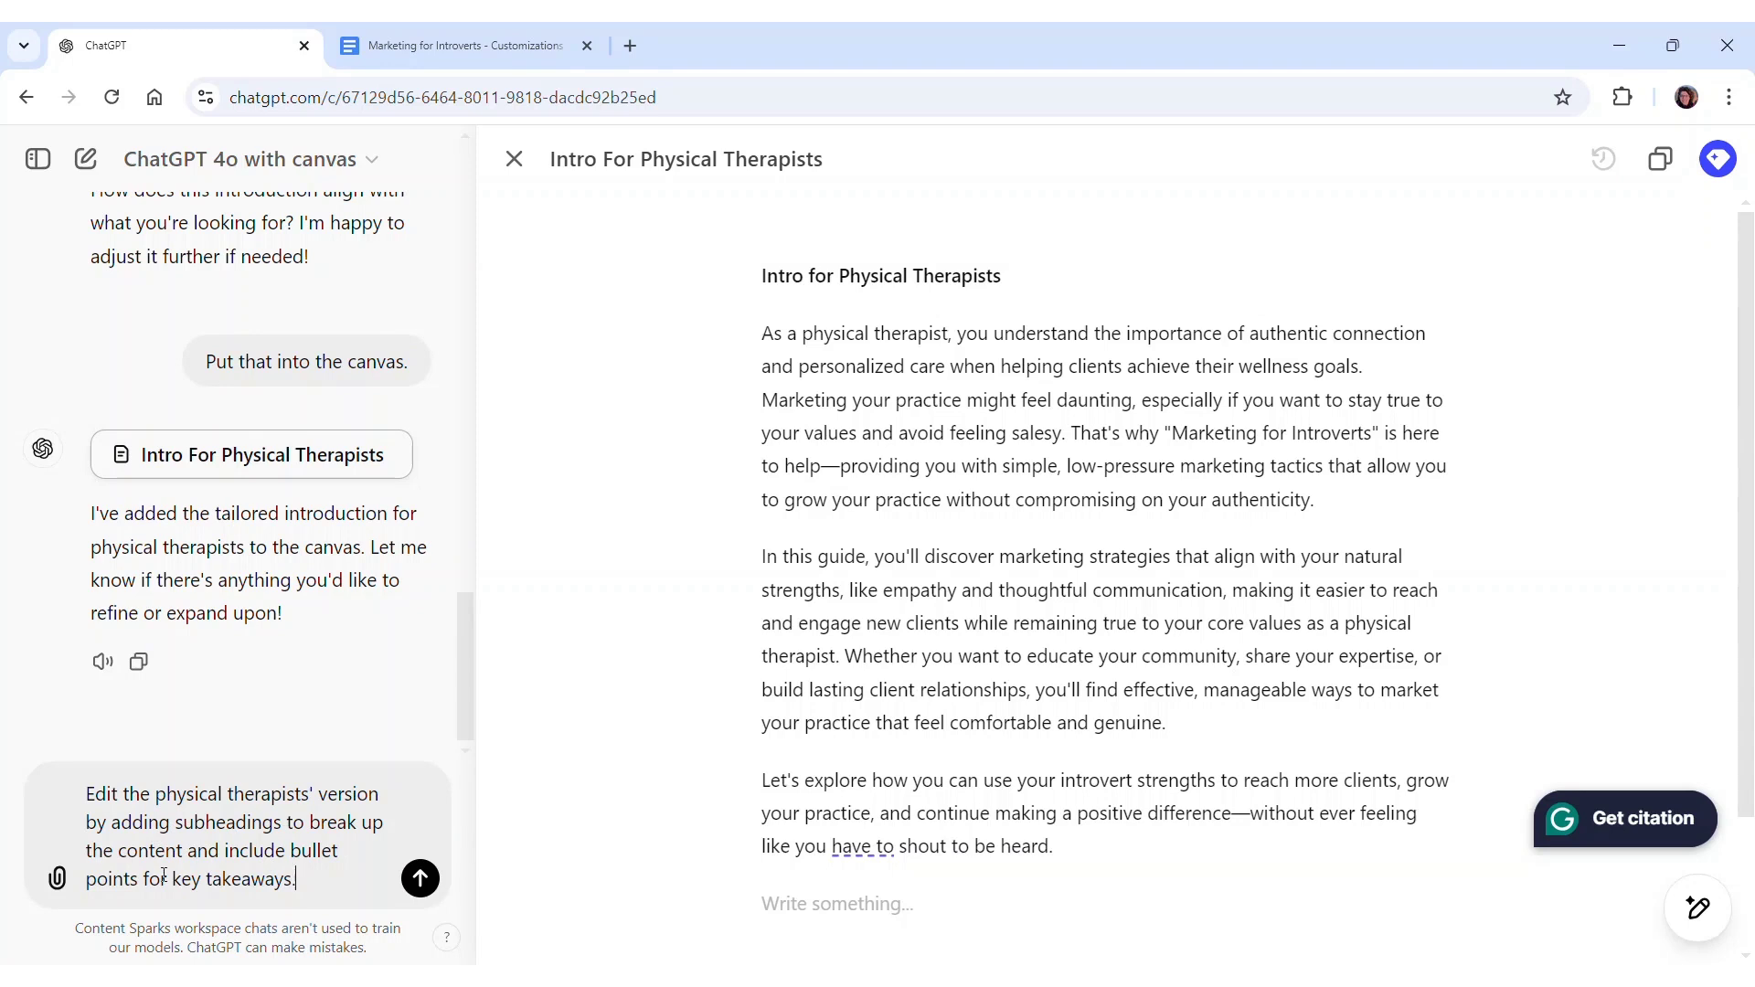
pyautogui.write('Also add a questi')
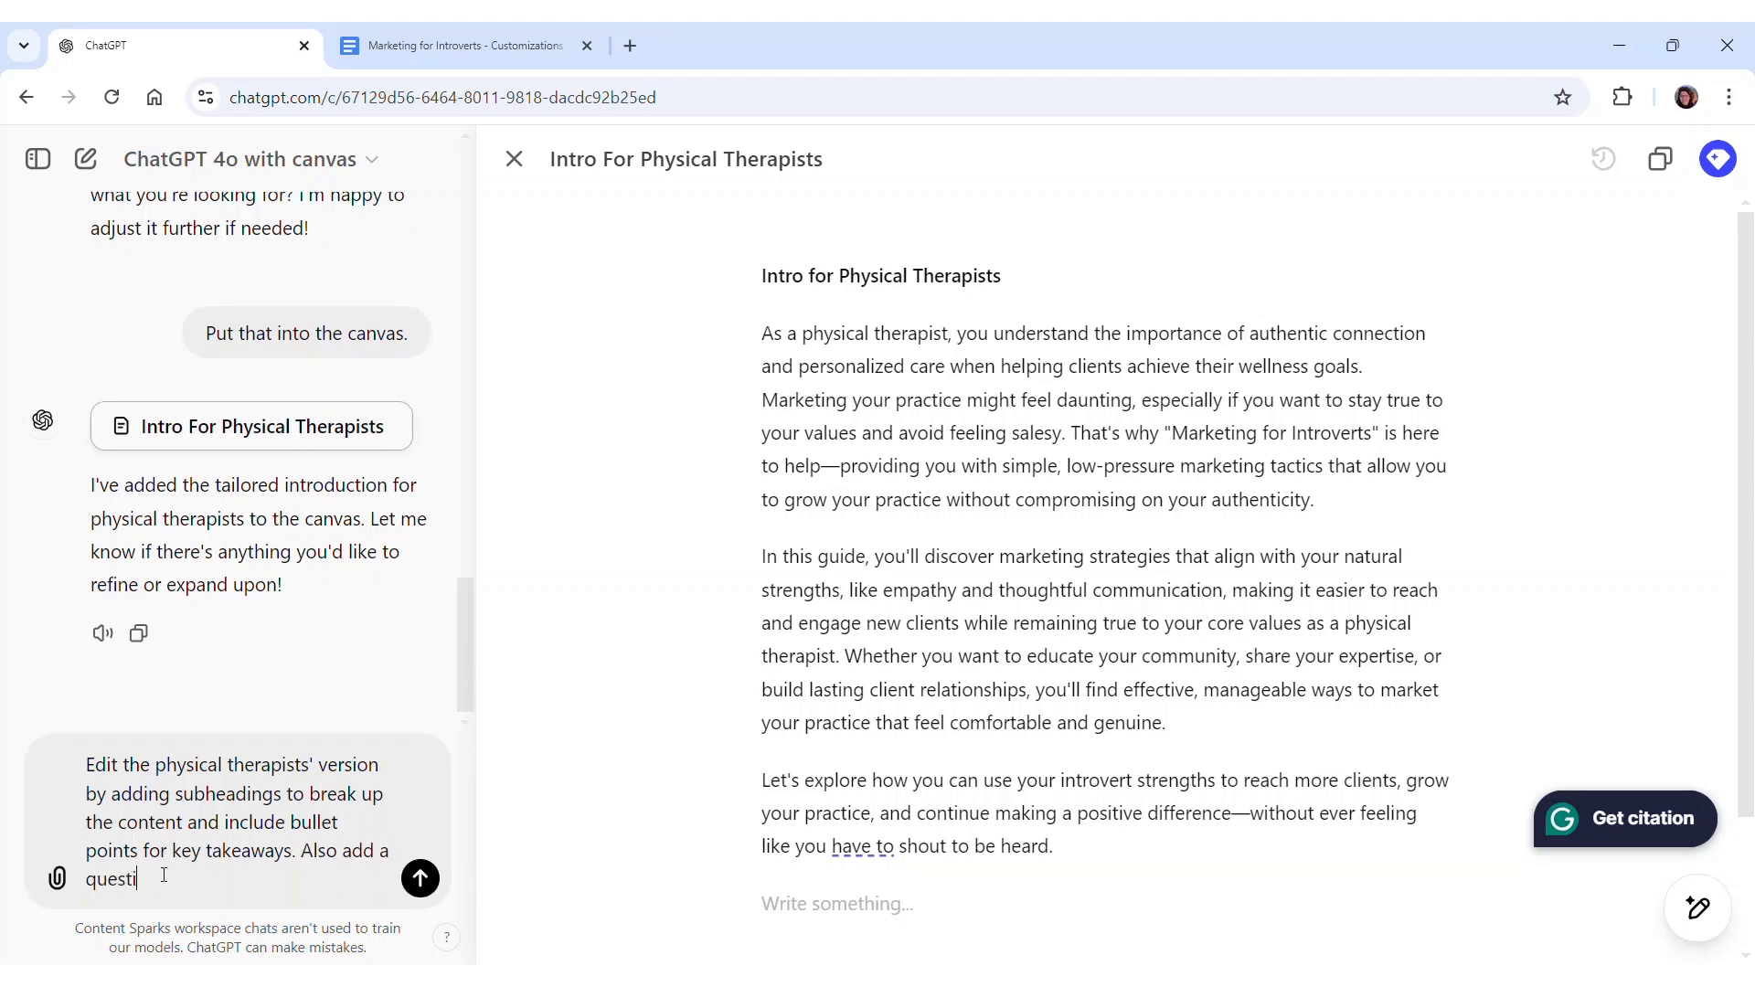
pyautogui.write('on at the beginning to hook readers and moti')
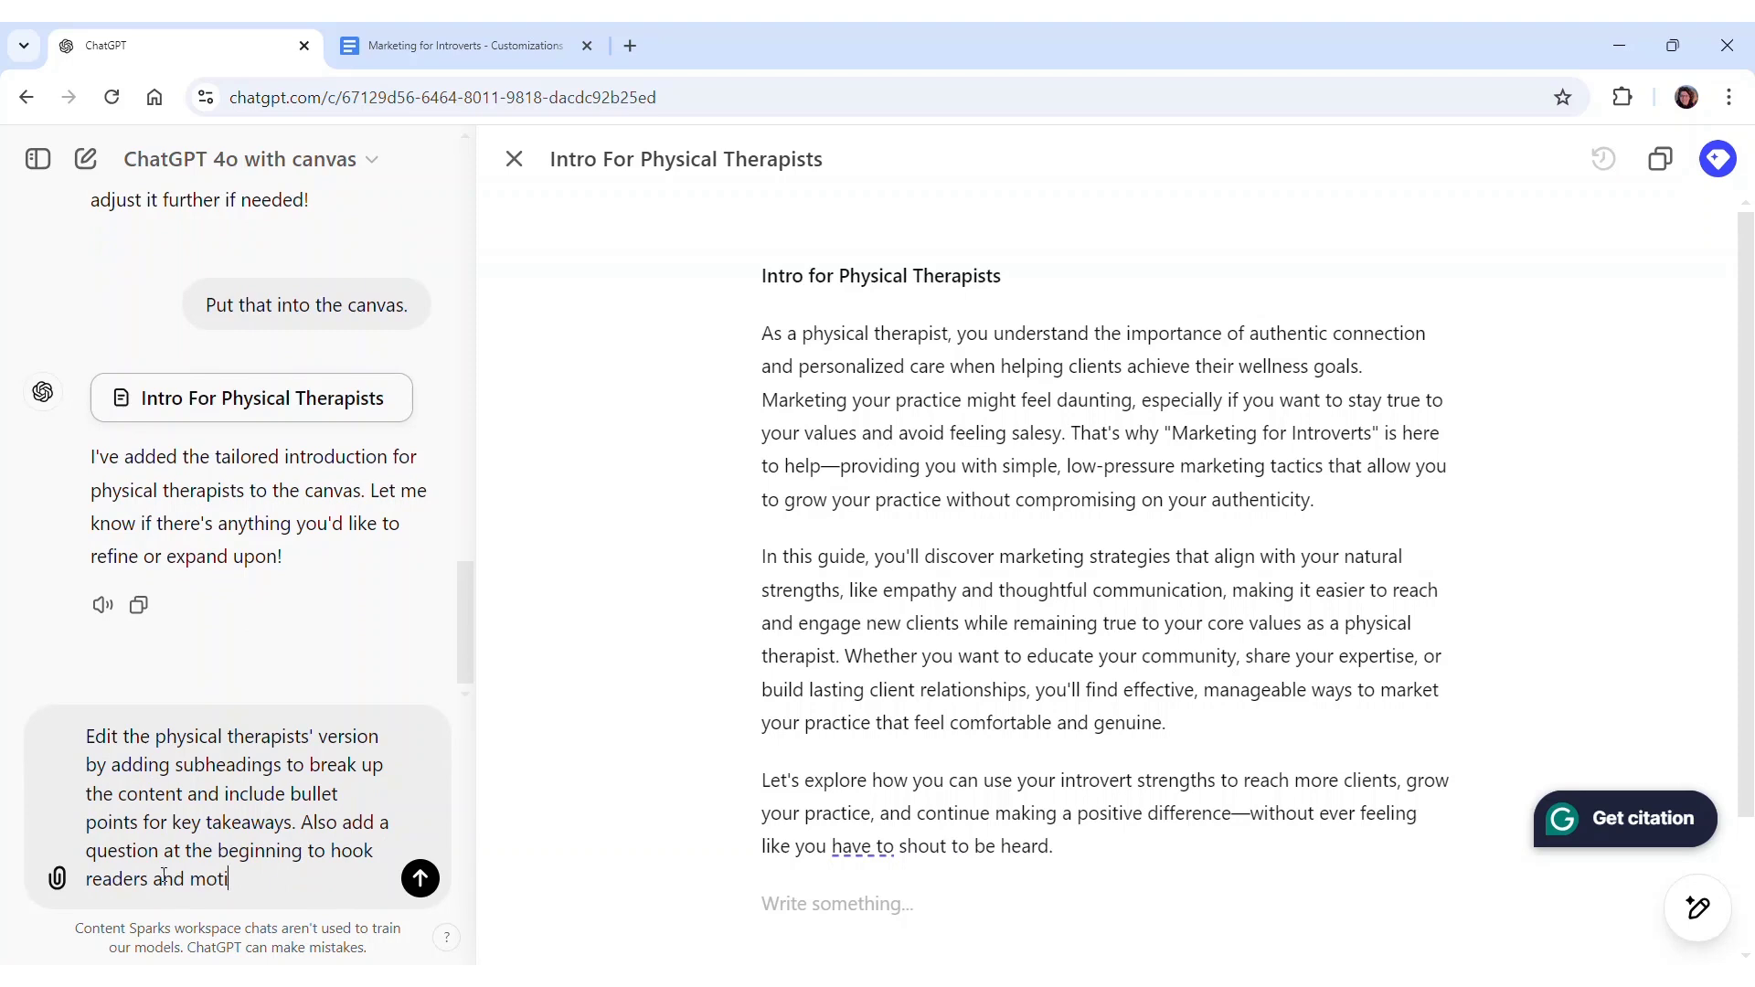
pyautogui.write('vate them to continue the course')
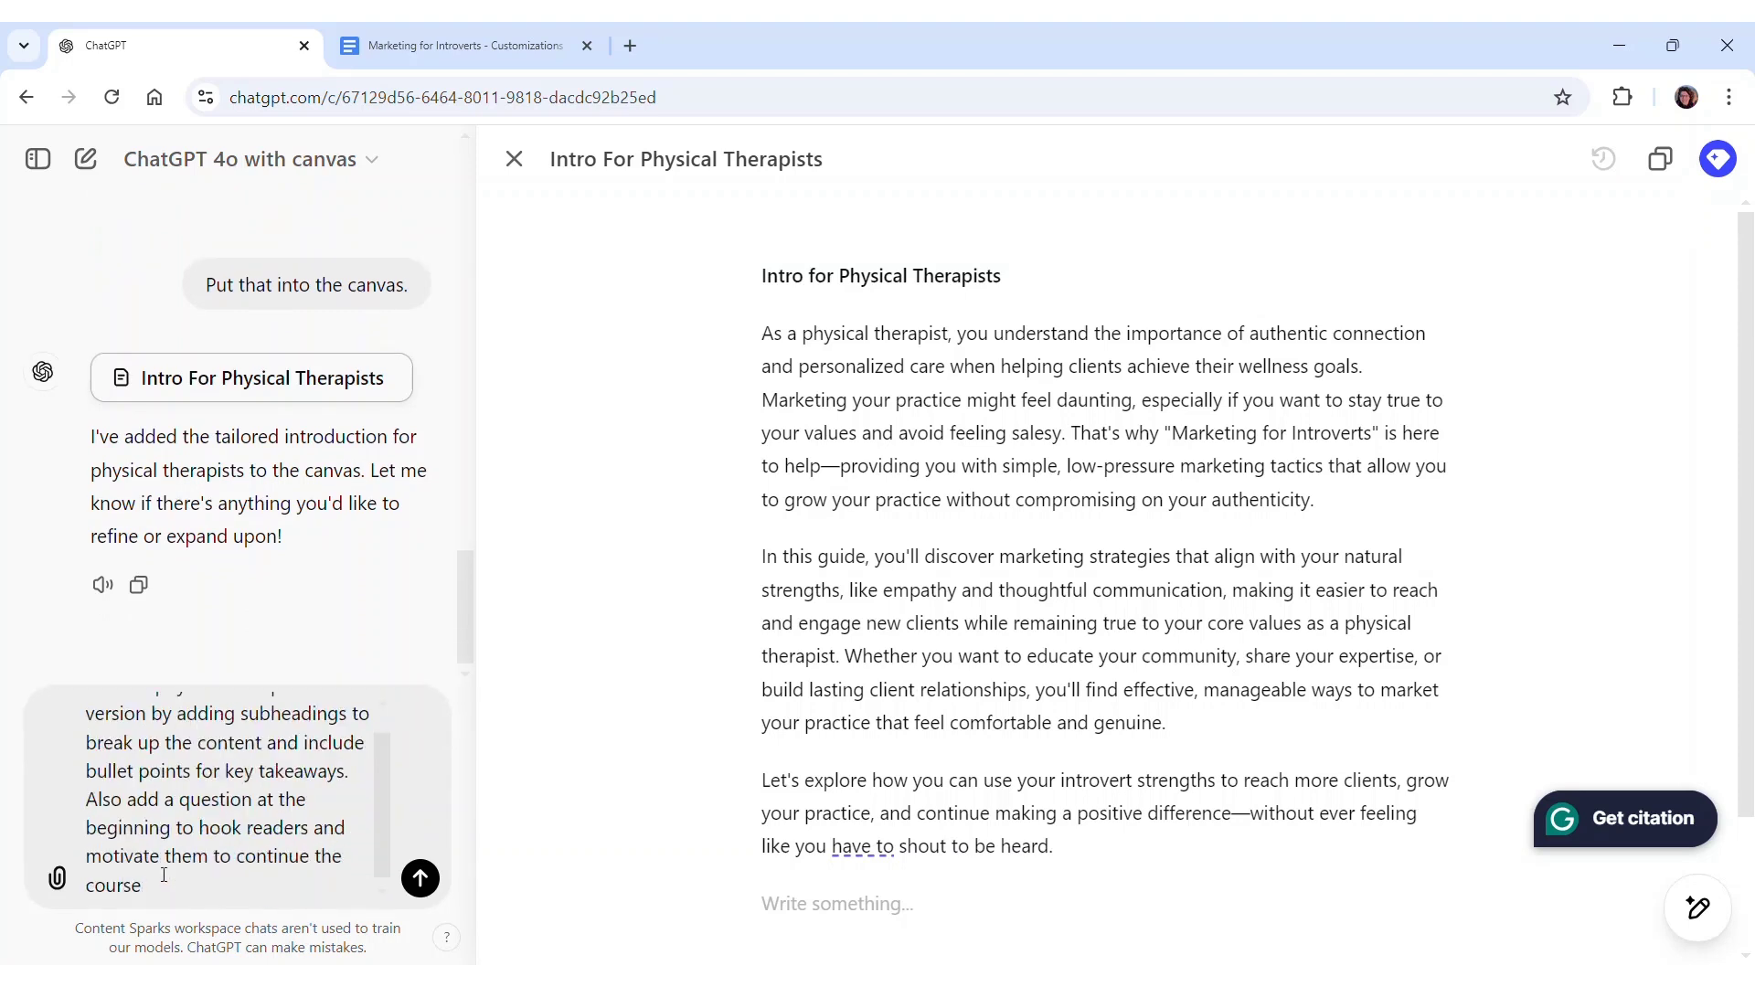
pyautogui.write('.')
pyautogui.press('Return')
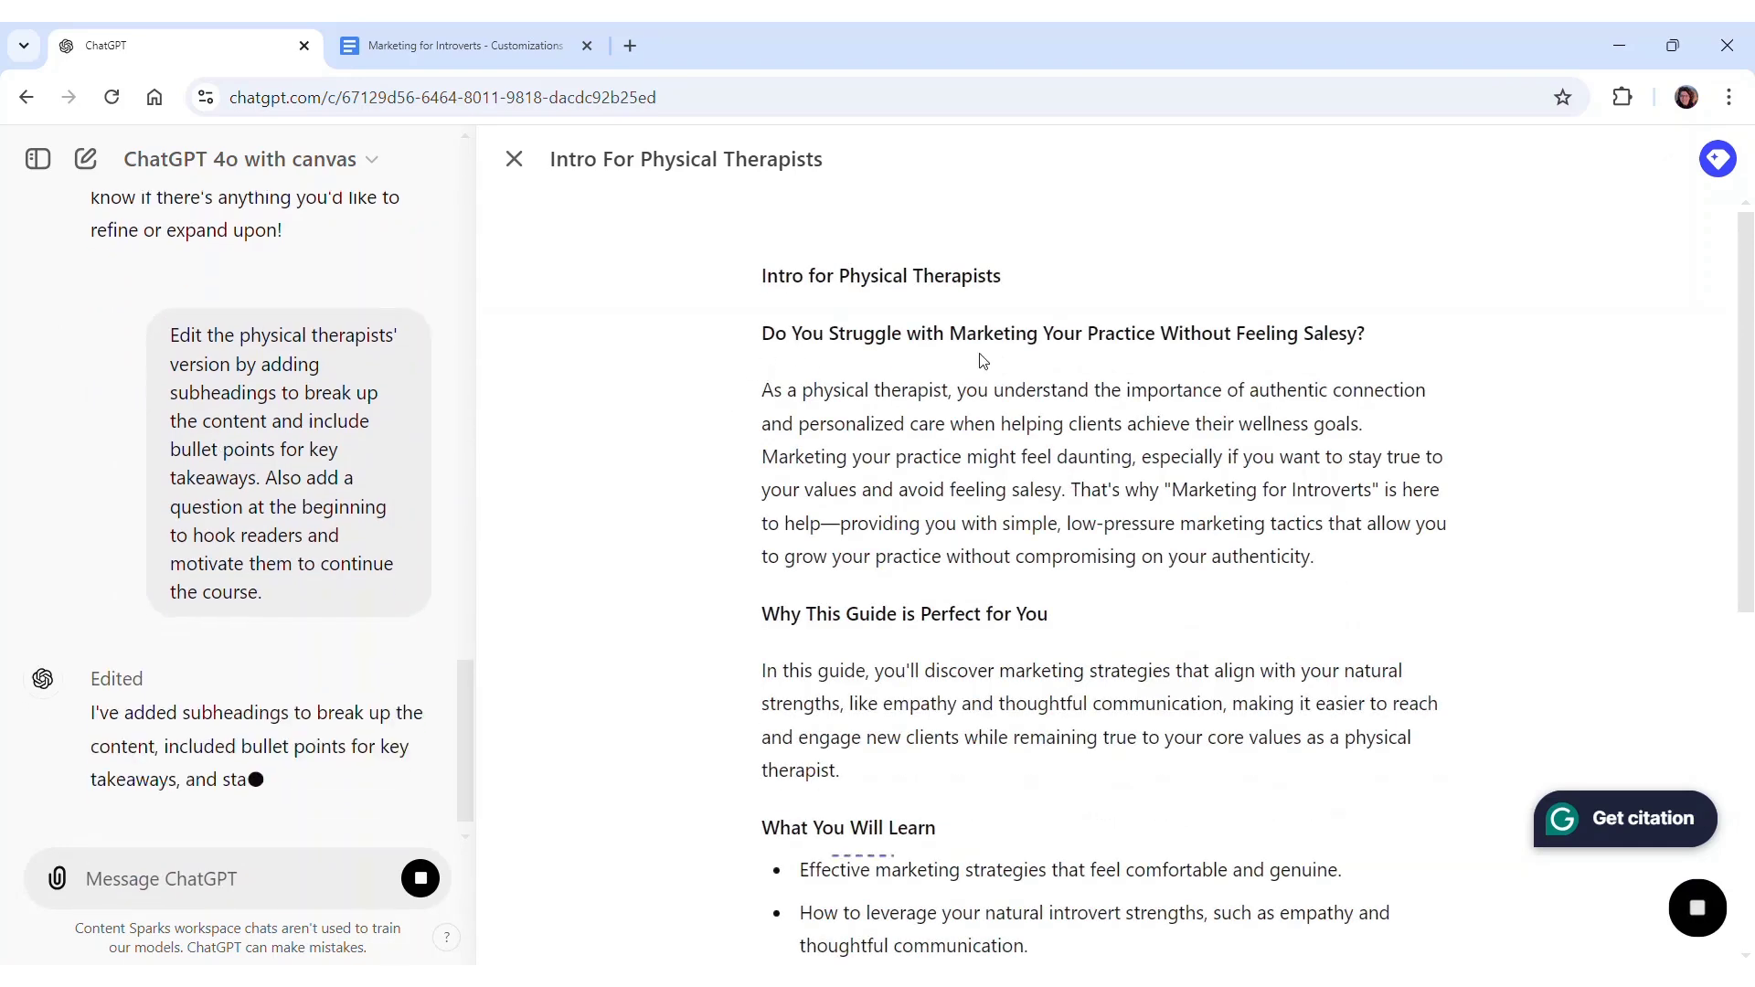
# Replace 'Guide' with 'Workshop' in the 'Why This Guide is Perfect for You' subheading
pyautogui.scroll(-1, 1108, 505)
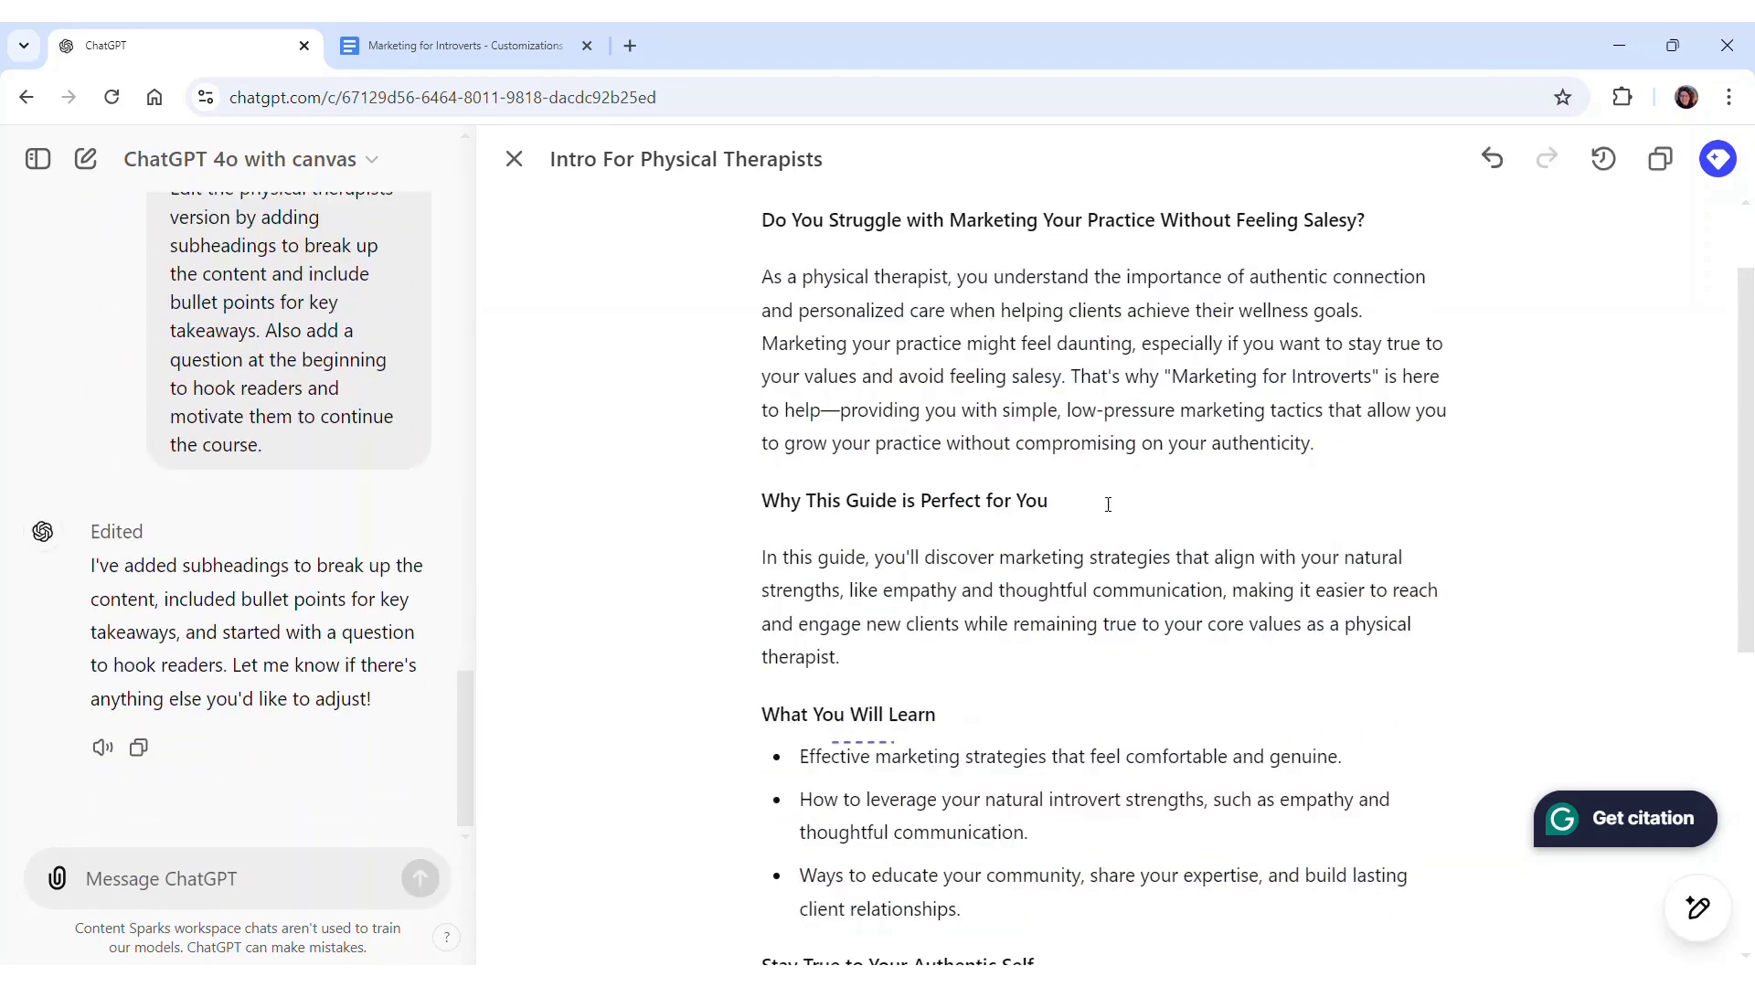
pyautogui.doubleClick(859, 504)
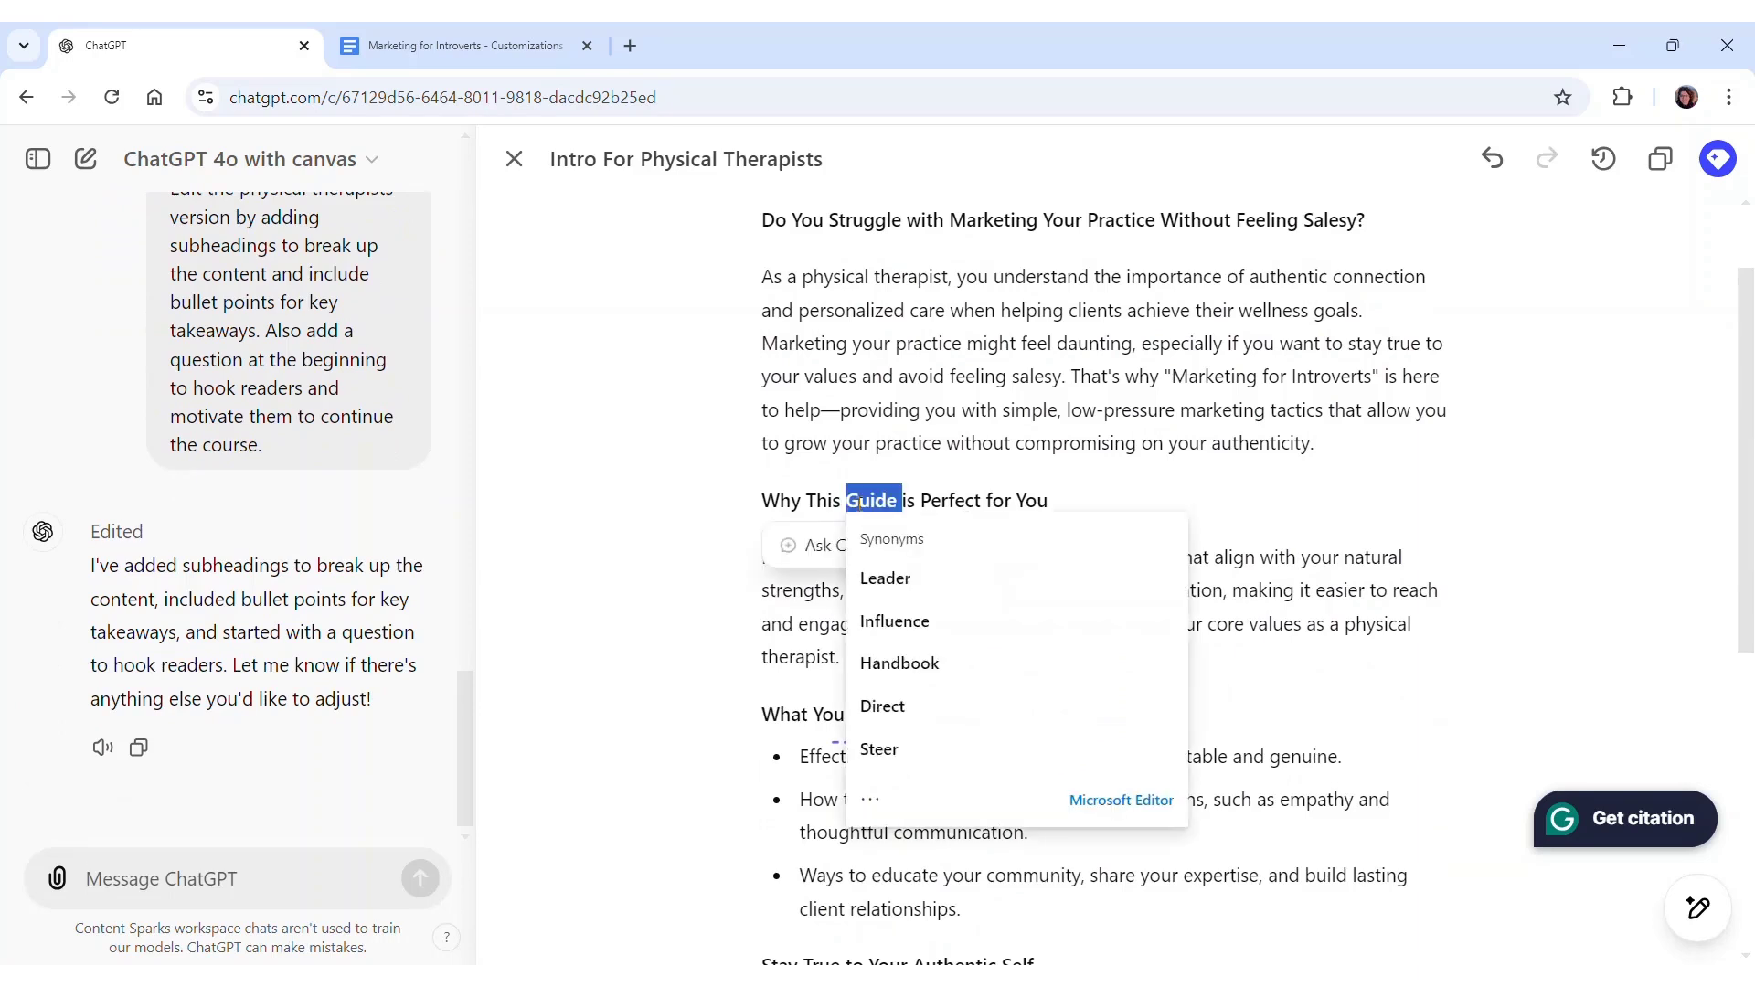
pyautogui.write('Workshop')
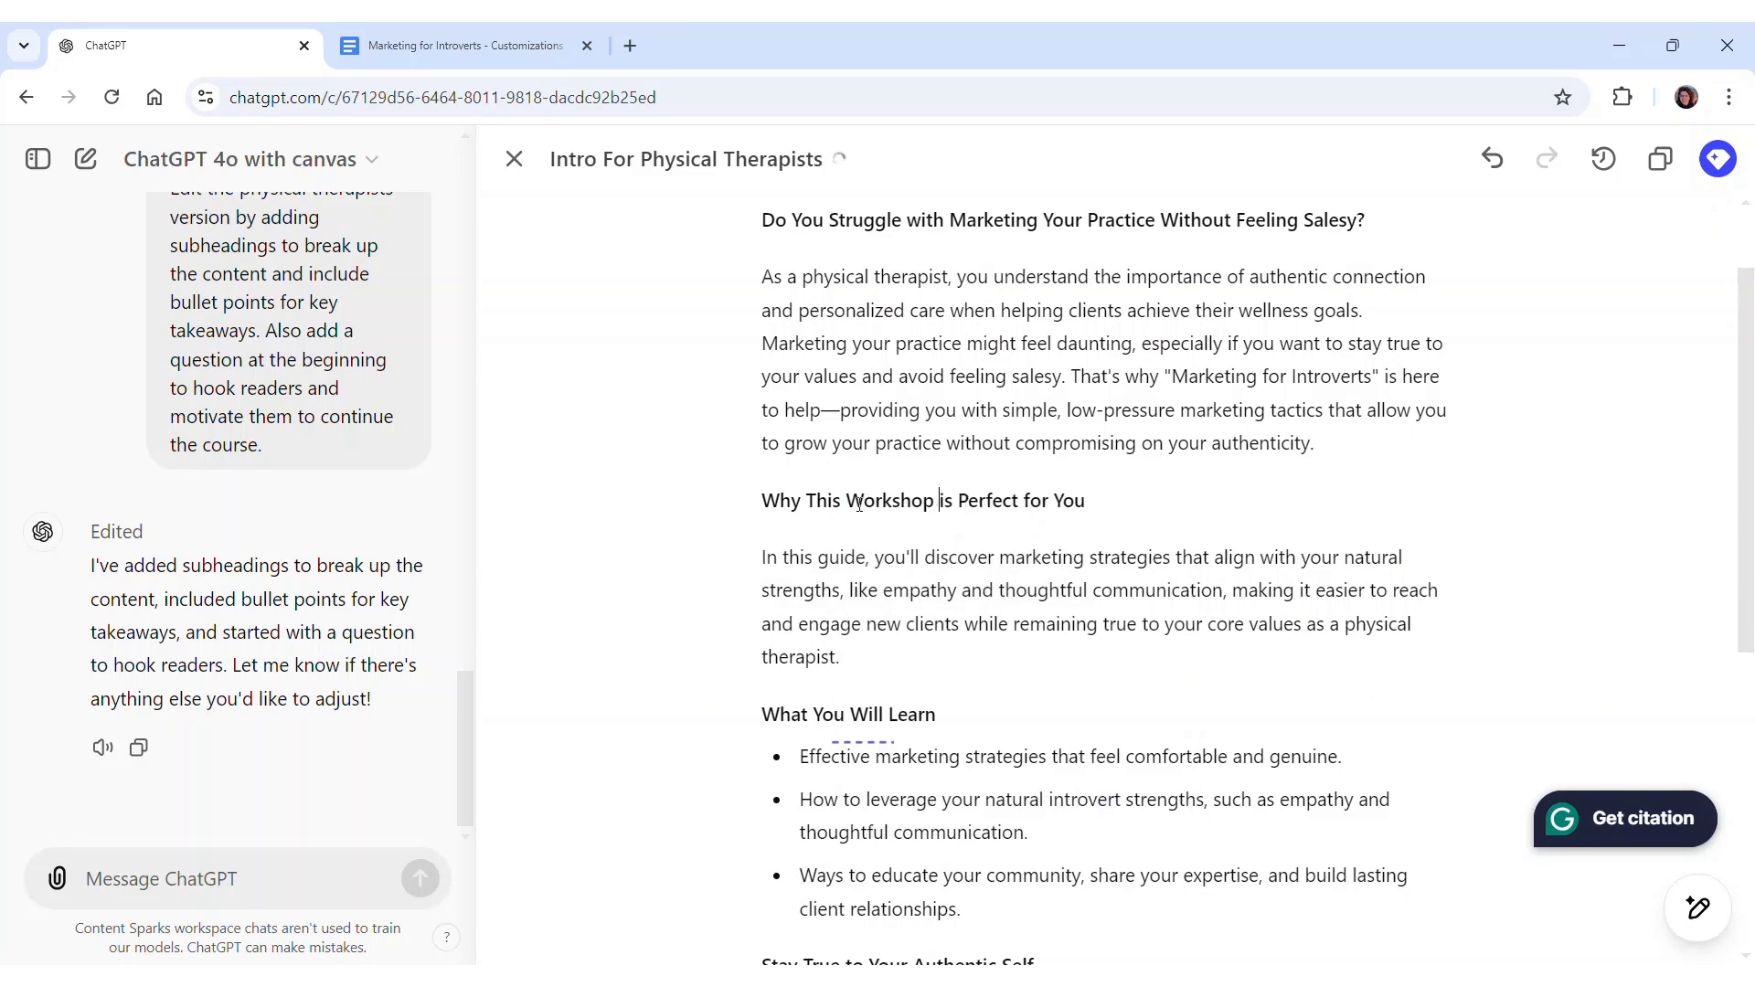
pyautogui.scroll(1, 942, 580)
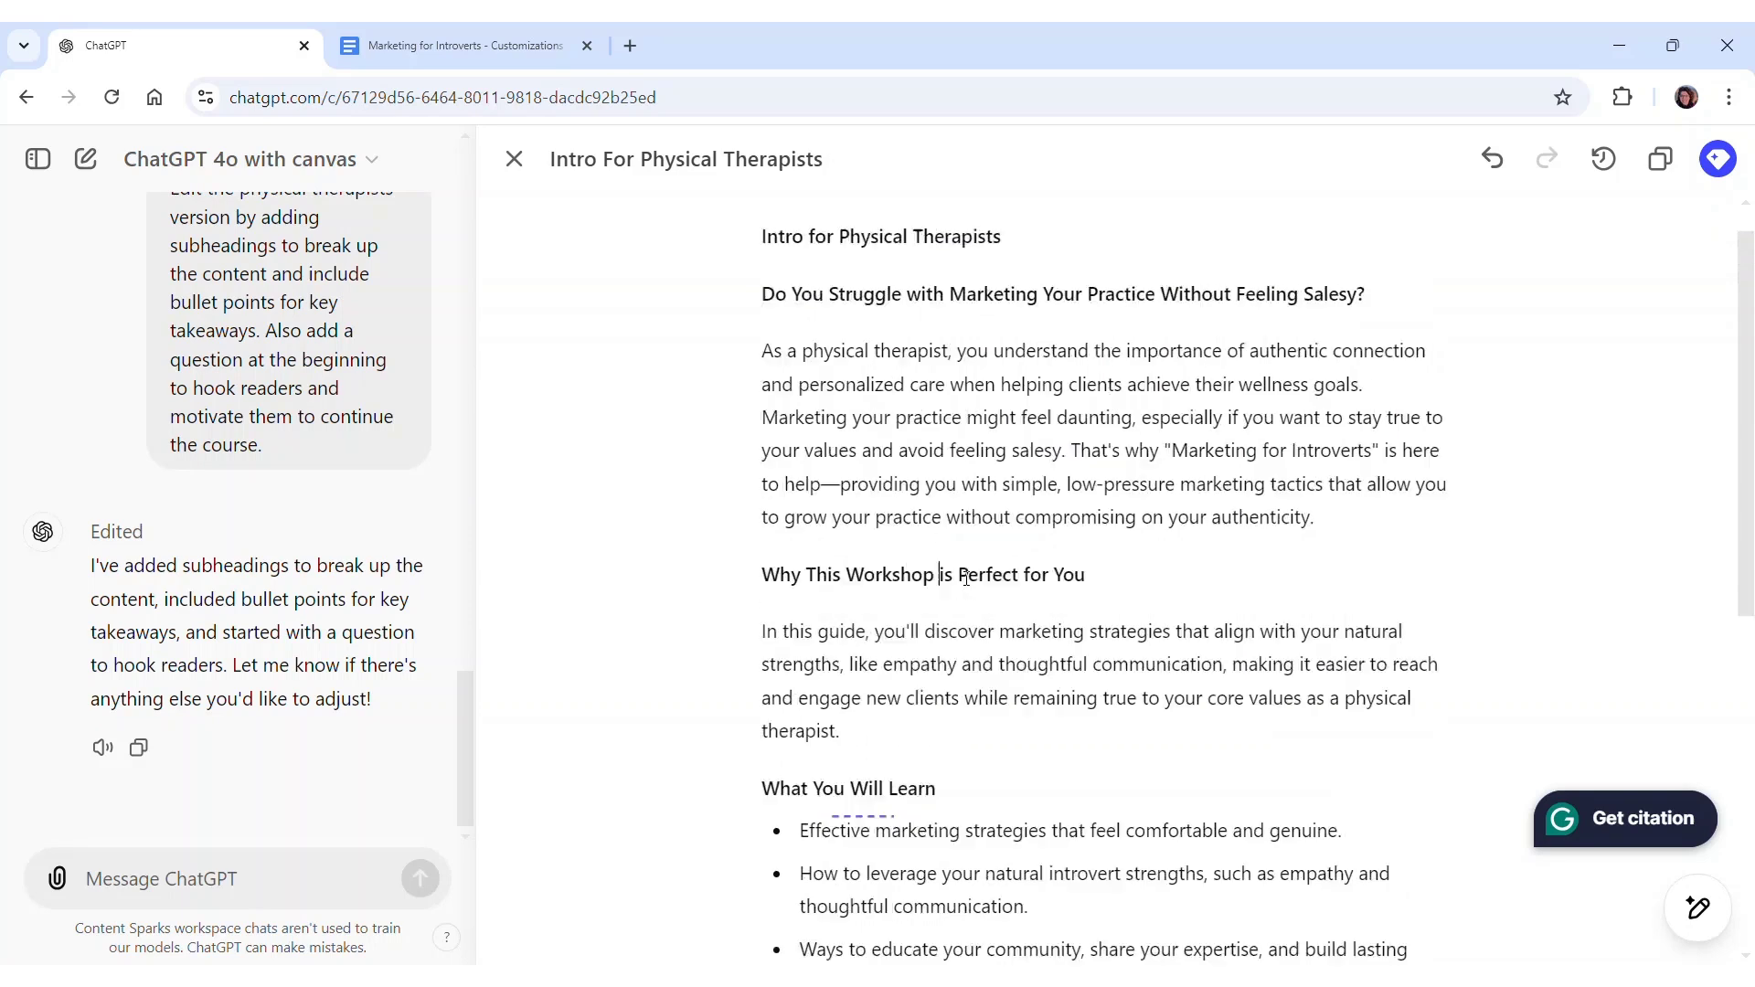
pyautogui.scroll(-3, 945, 511)
pyautogui.click(880, 556)
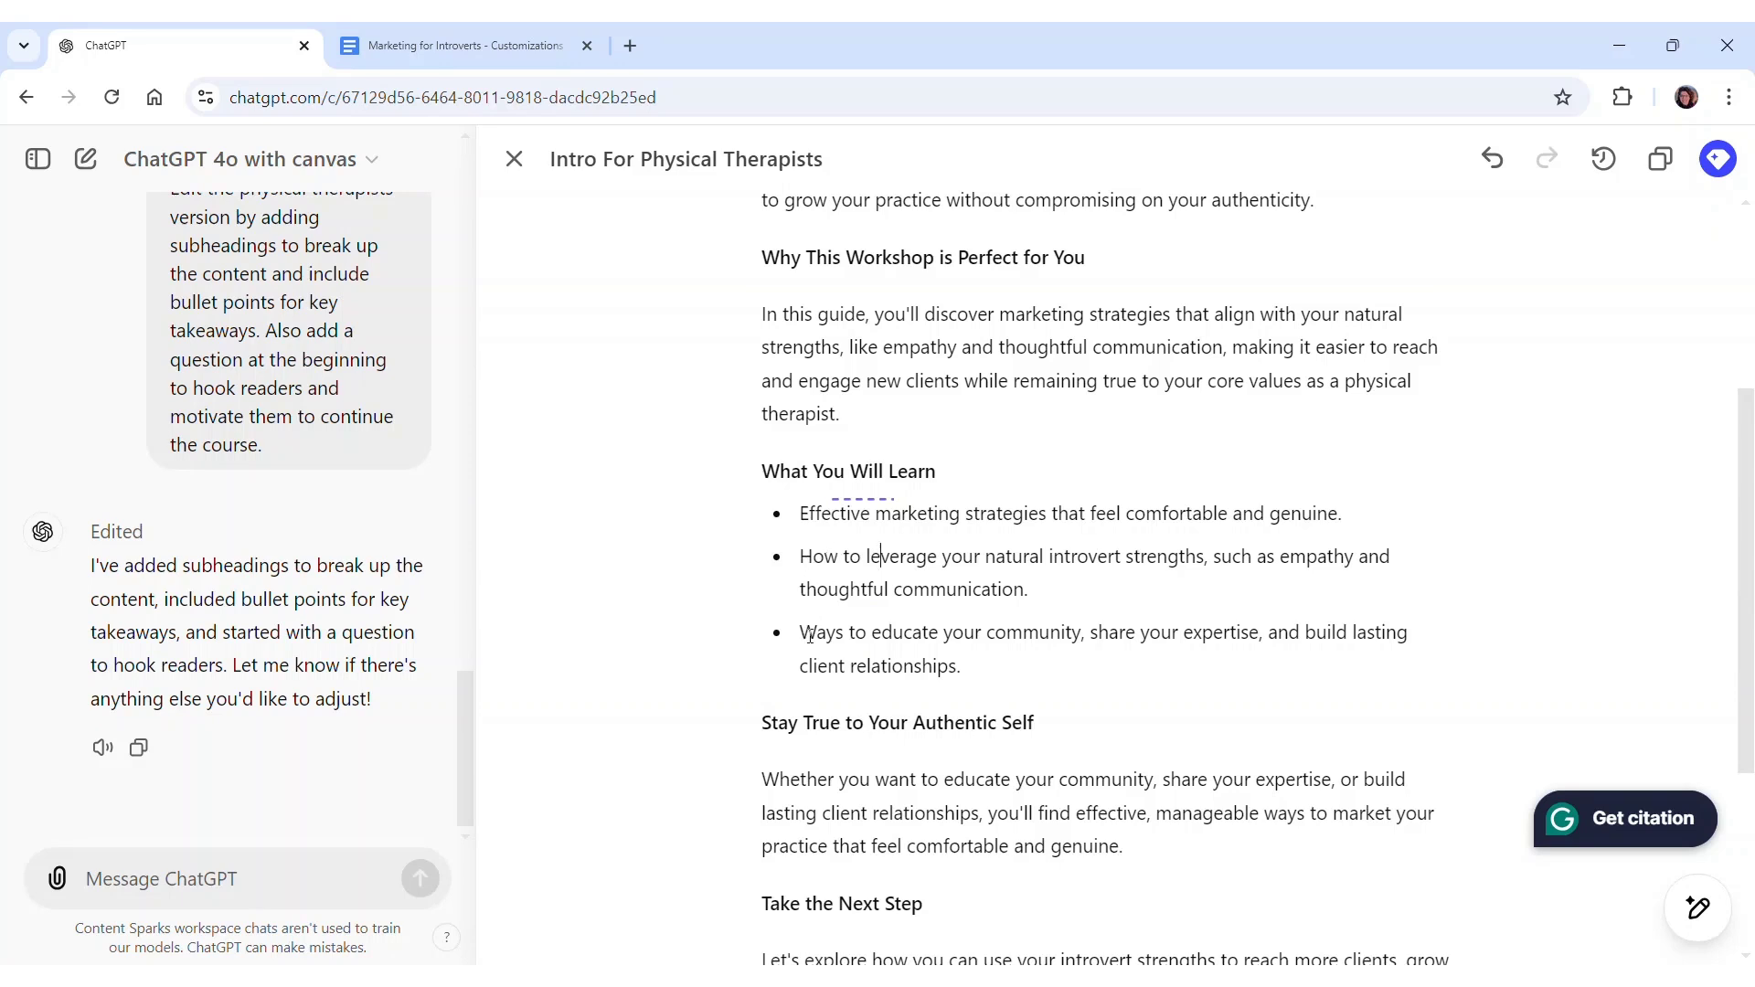
# Ask ChatGPT on the selected heading to 'Reword this to not use the word perfect'
pyautogui.scroll(2, 801, 595)
pyautogui.tripleClick(914, 494)
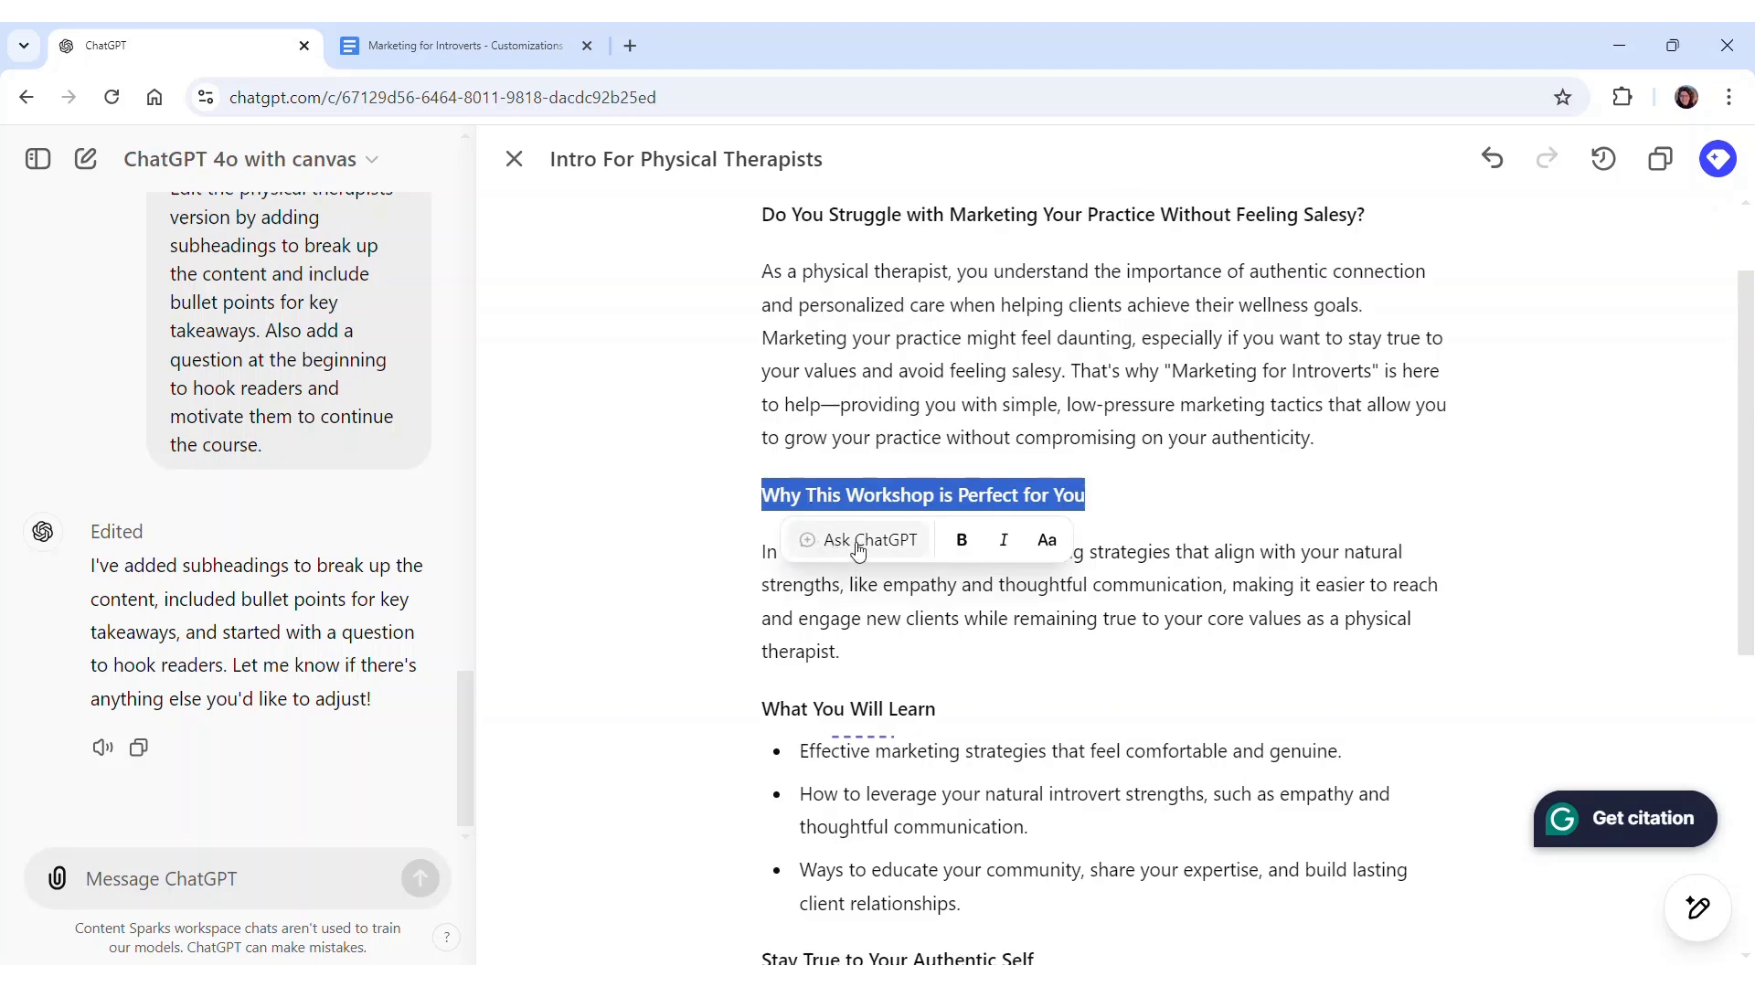
pyautogui.click(860, 541)
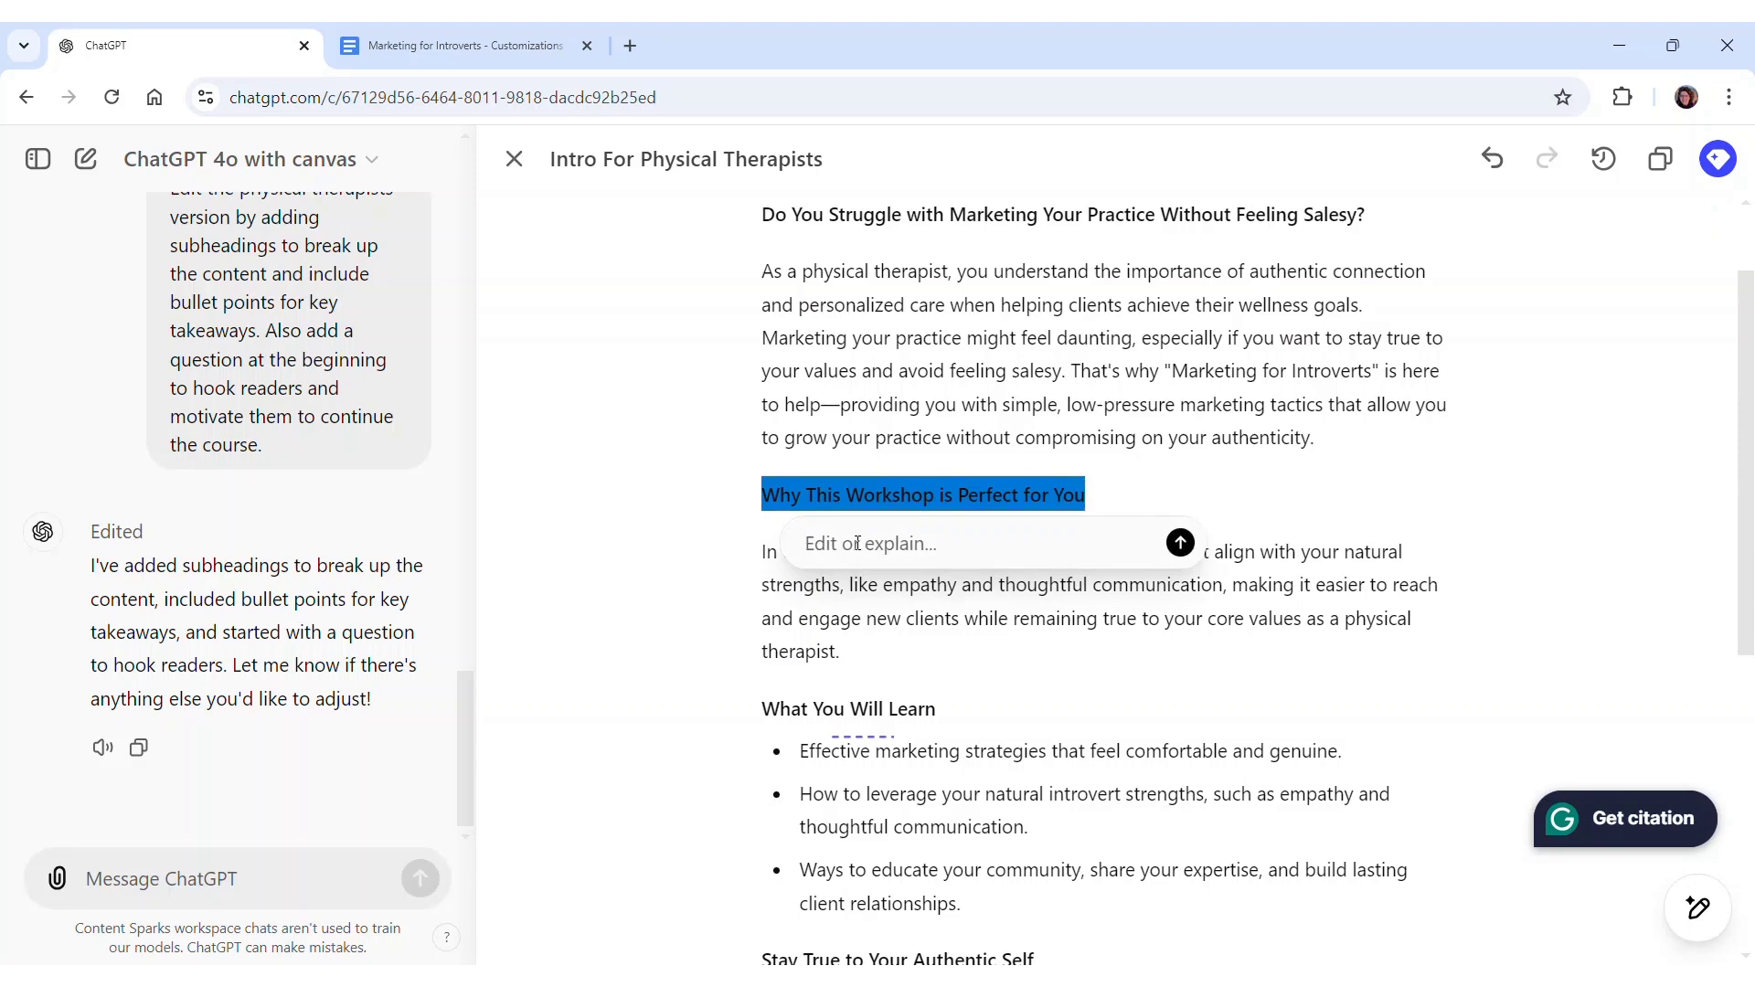
pyautogui.write('Reword this to not use')
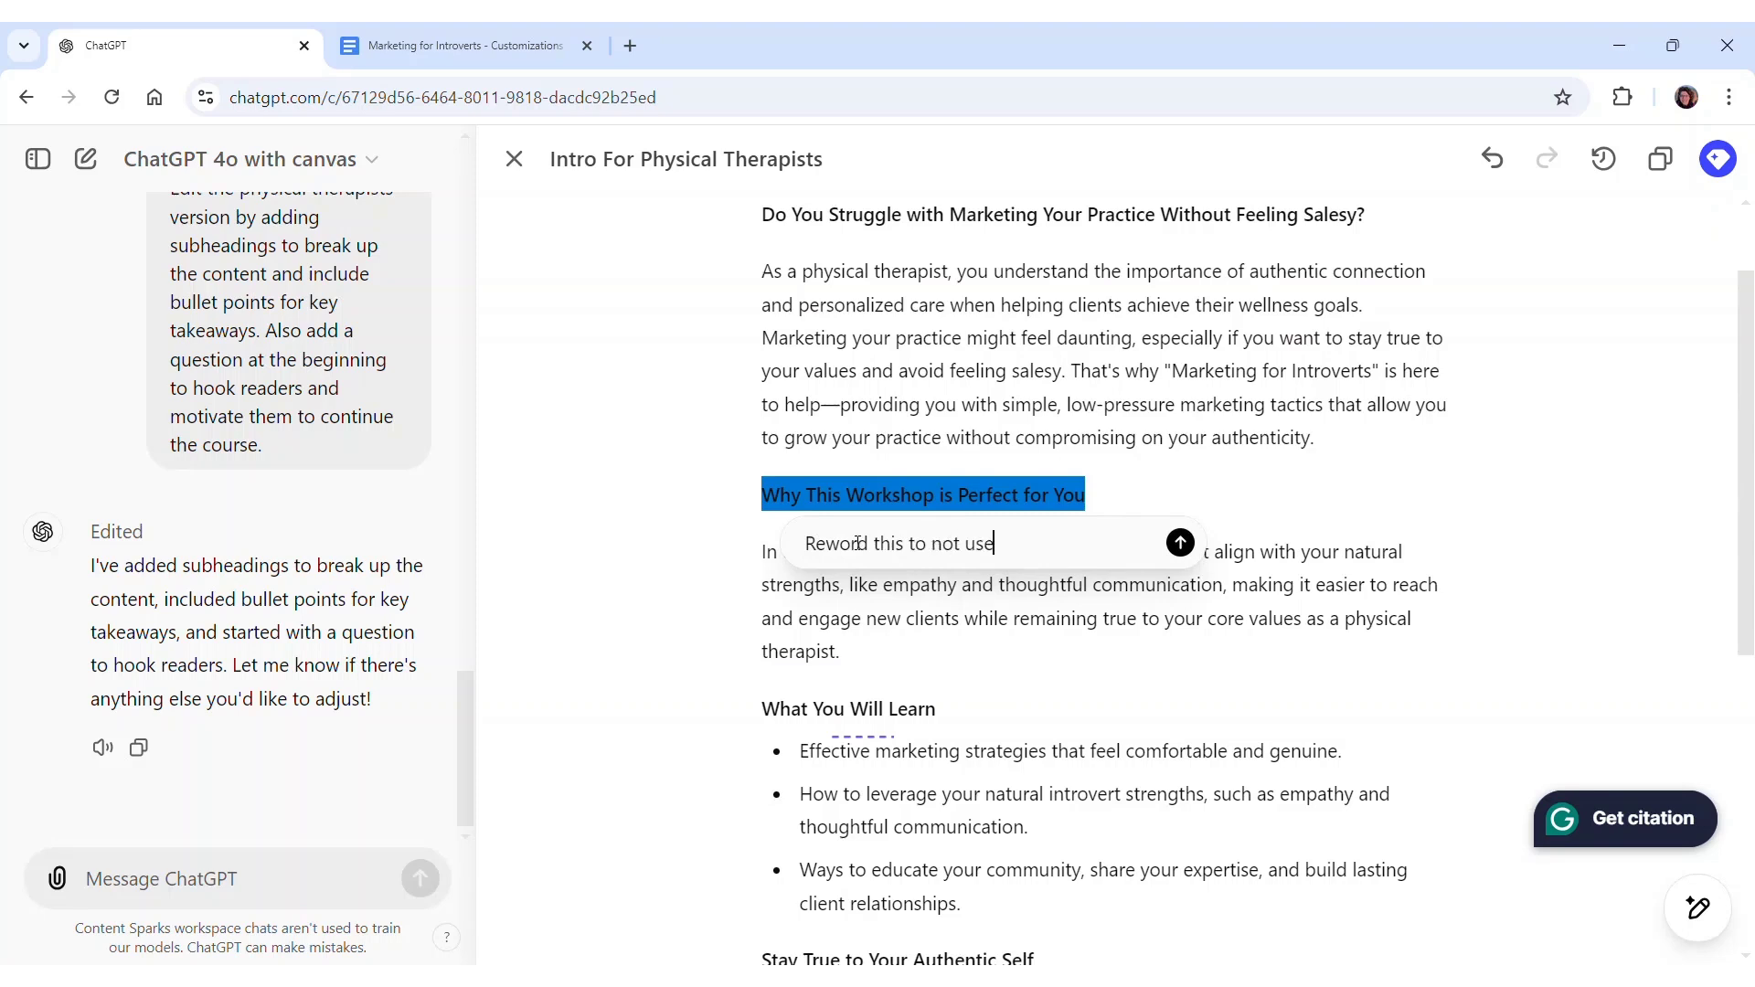
pyautogui.write(' the word perfect.')
pyautogui.press('Return')
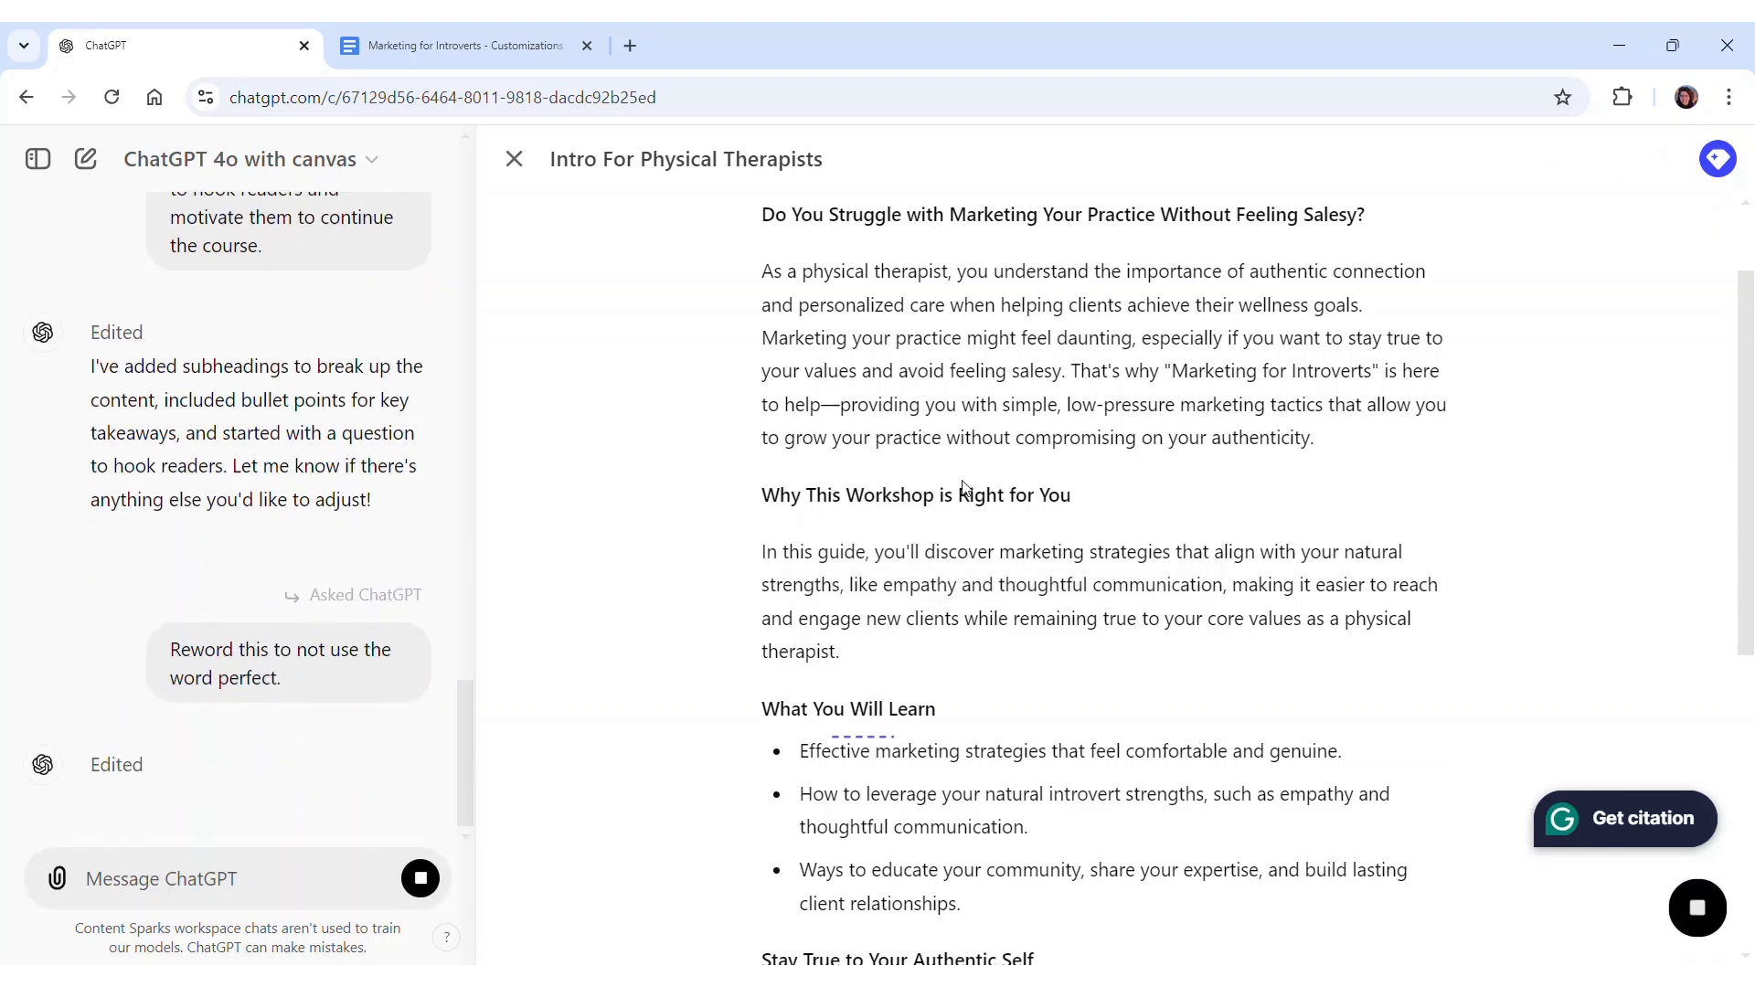
pyautogui.scroll(-1, 953, 541)
pyautogui.scroll(-2, 952, 541)
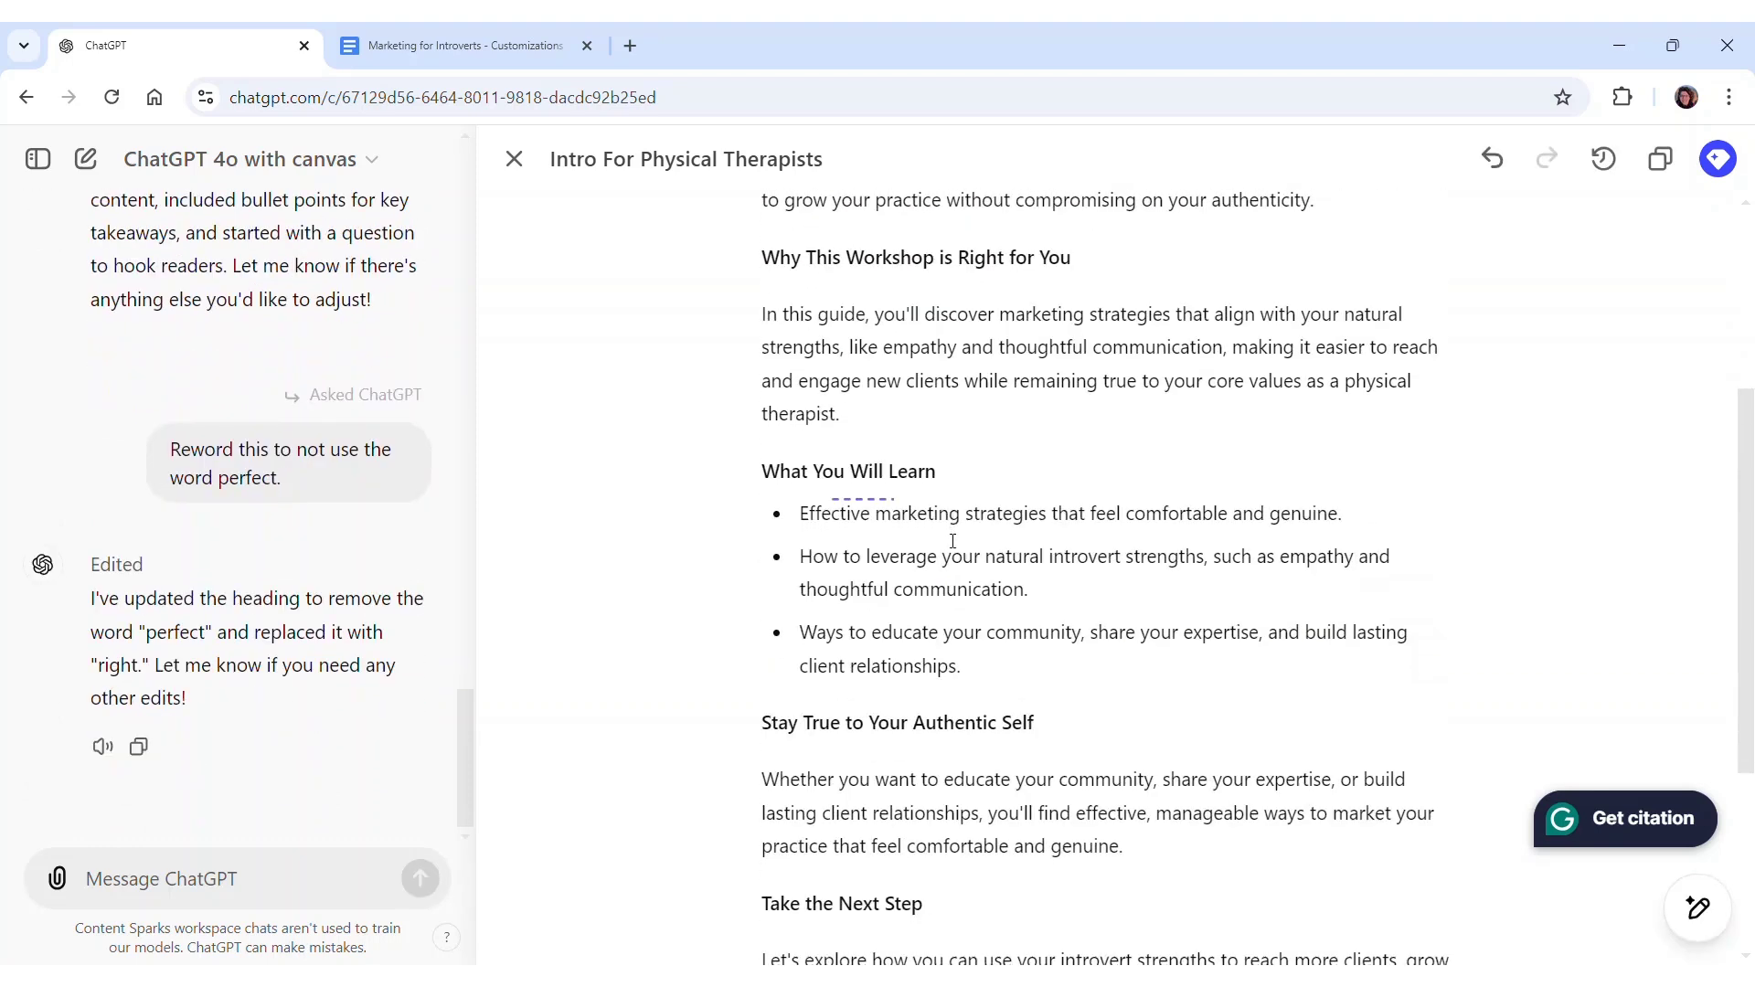
pyautogui.scroll(-3, 822, 447)
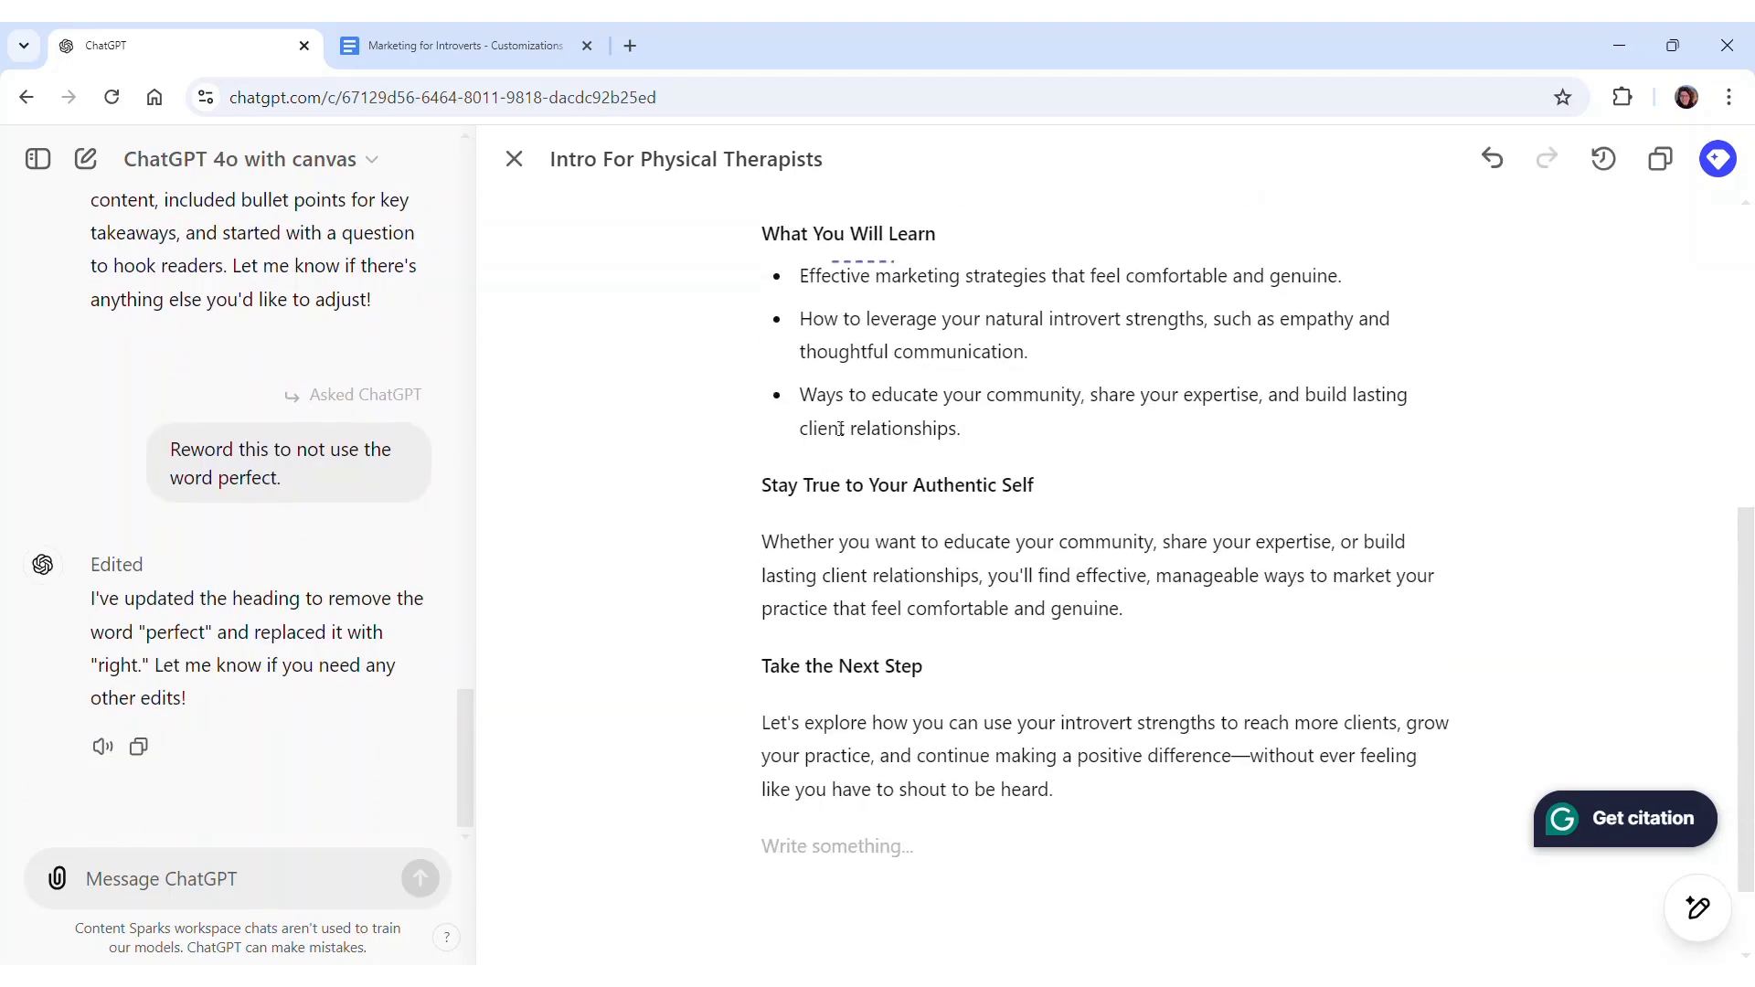
# Ask ChatGPT on the first bullet to replace 'comfortable and genuine' without repeating existing words
pyautogui.scroll(2, 835, 345)
pyautogui.moveTo(797, 394); pyautogui.dragTo(1487, 377)
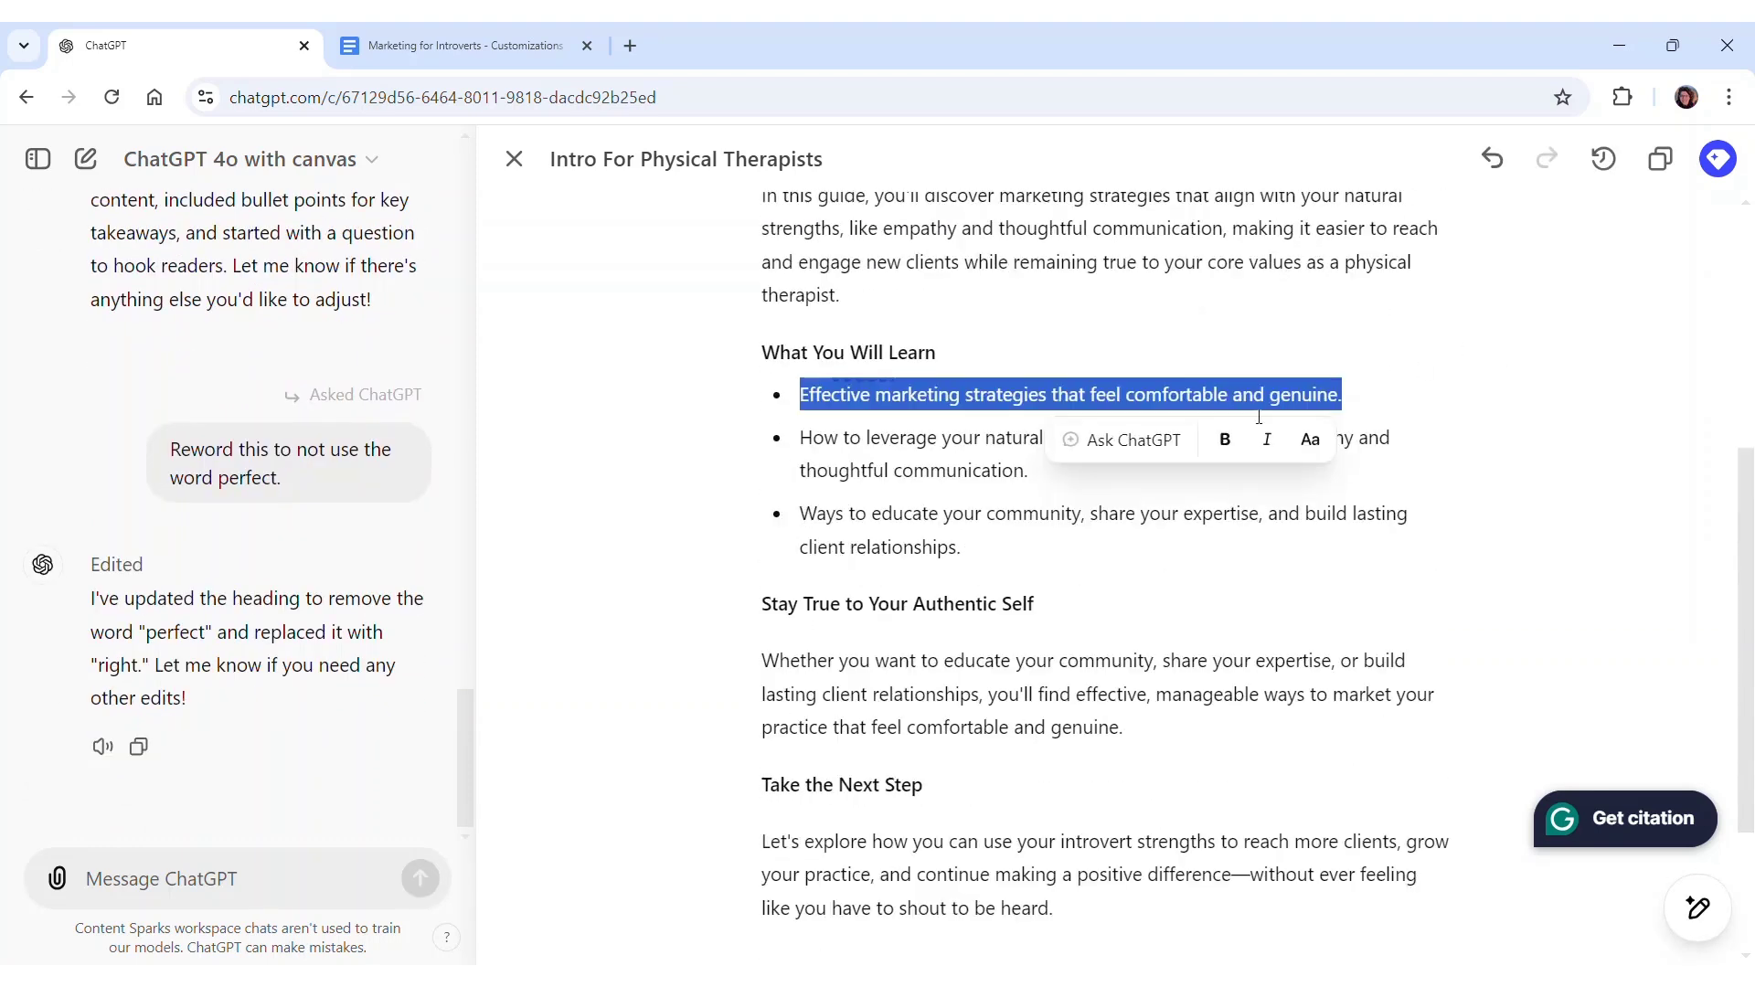
pyautogui.click(1142, 441)
pyautogui.write('U')
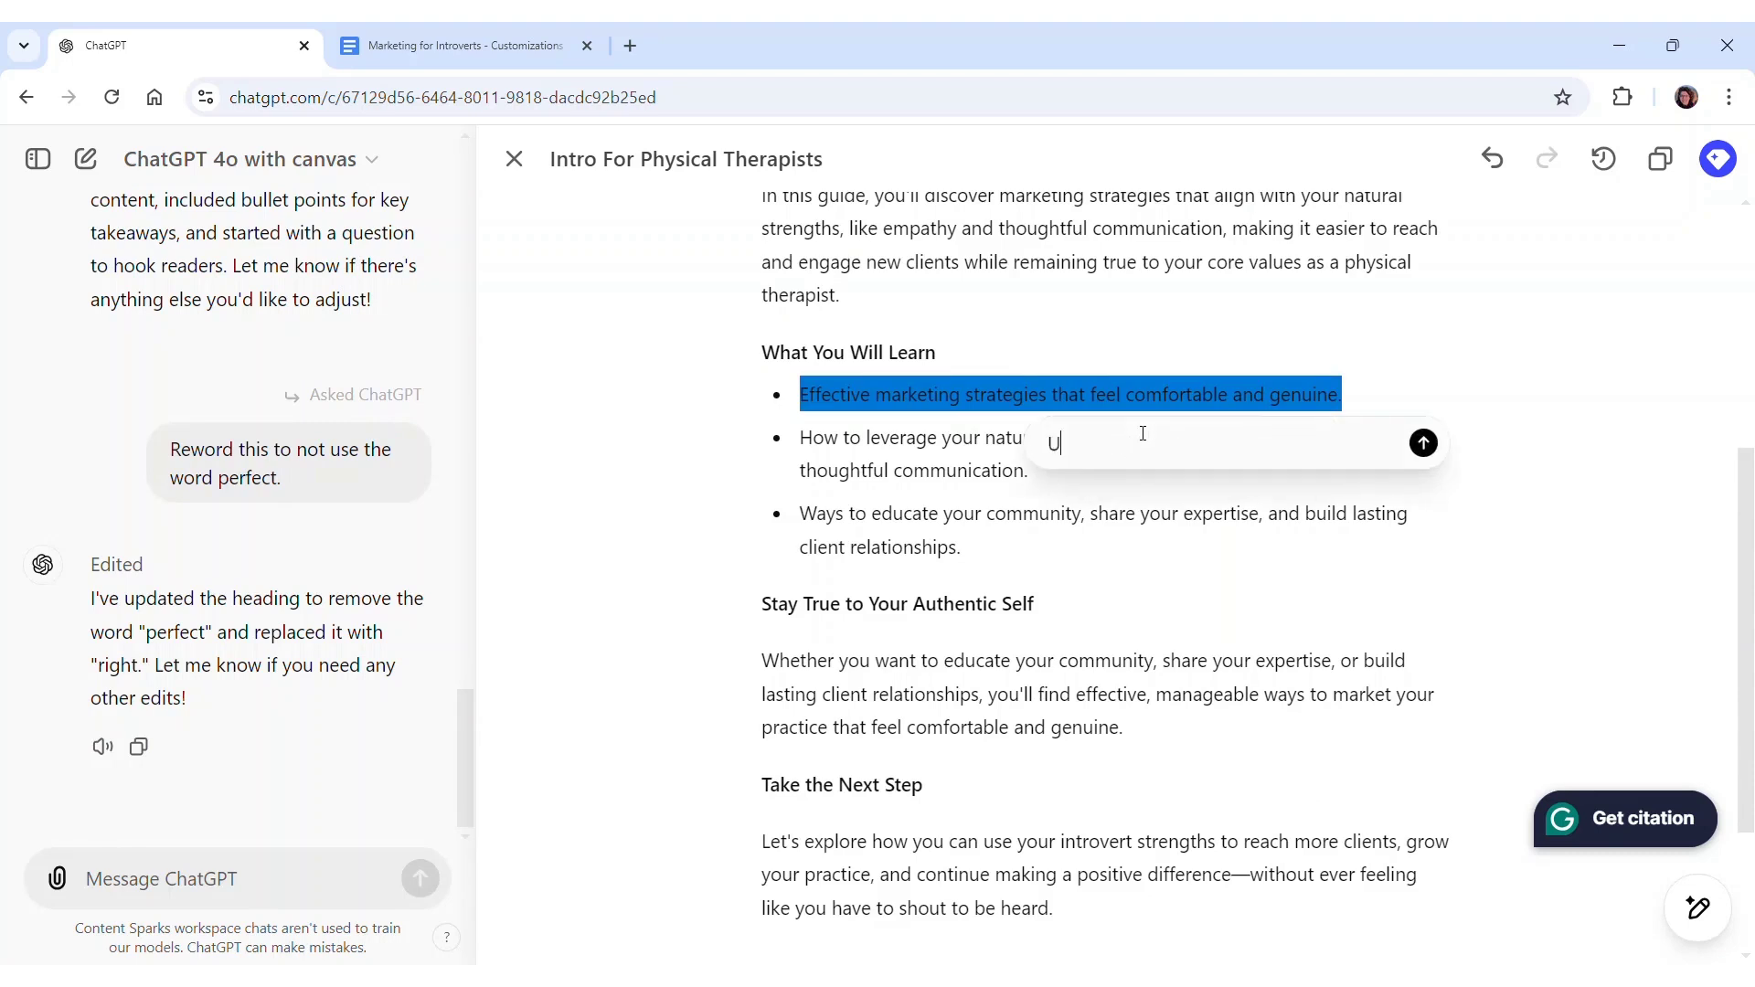
pyautogui.write('se words other than comfortable and genuine. Make ')
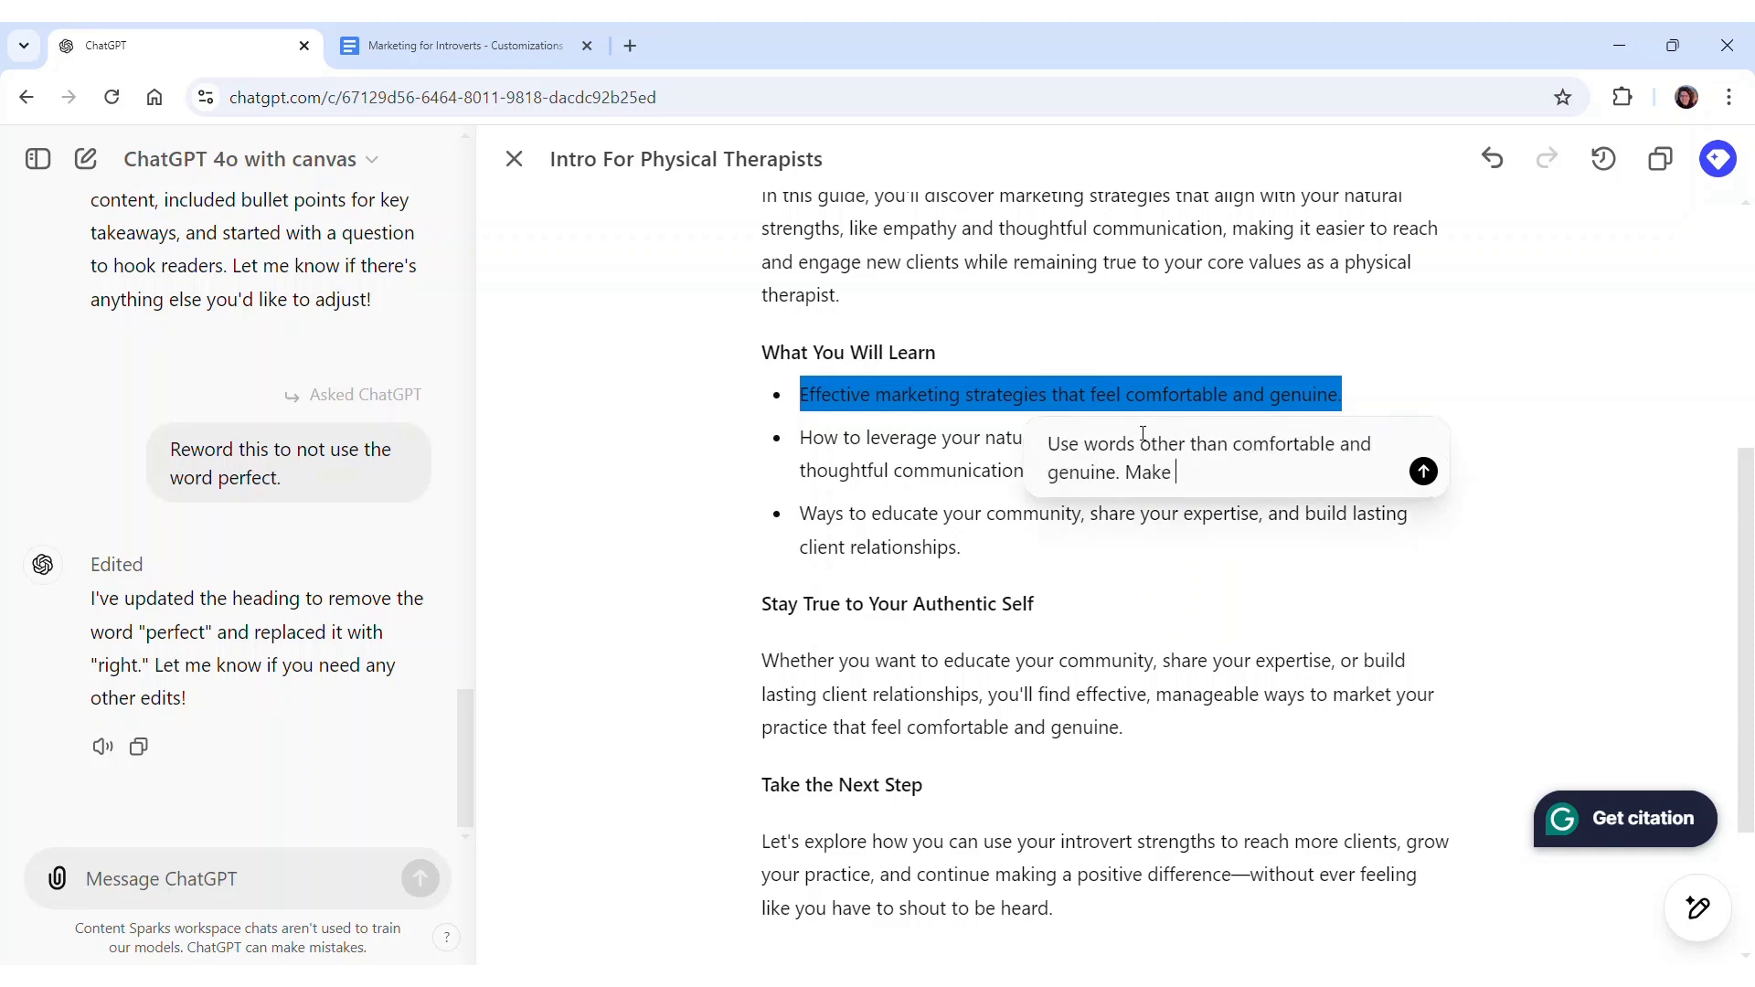
pyautogui.write("sure they don't repeat th")
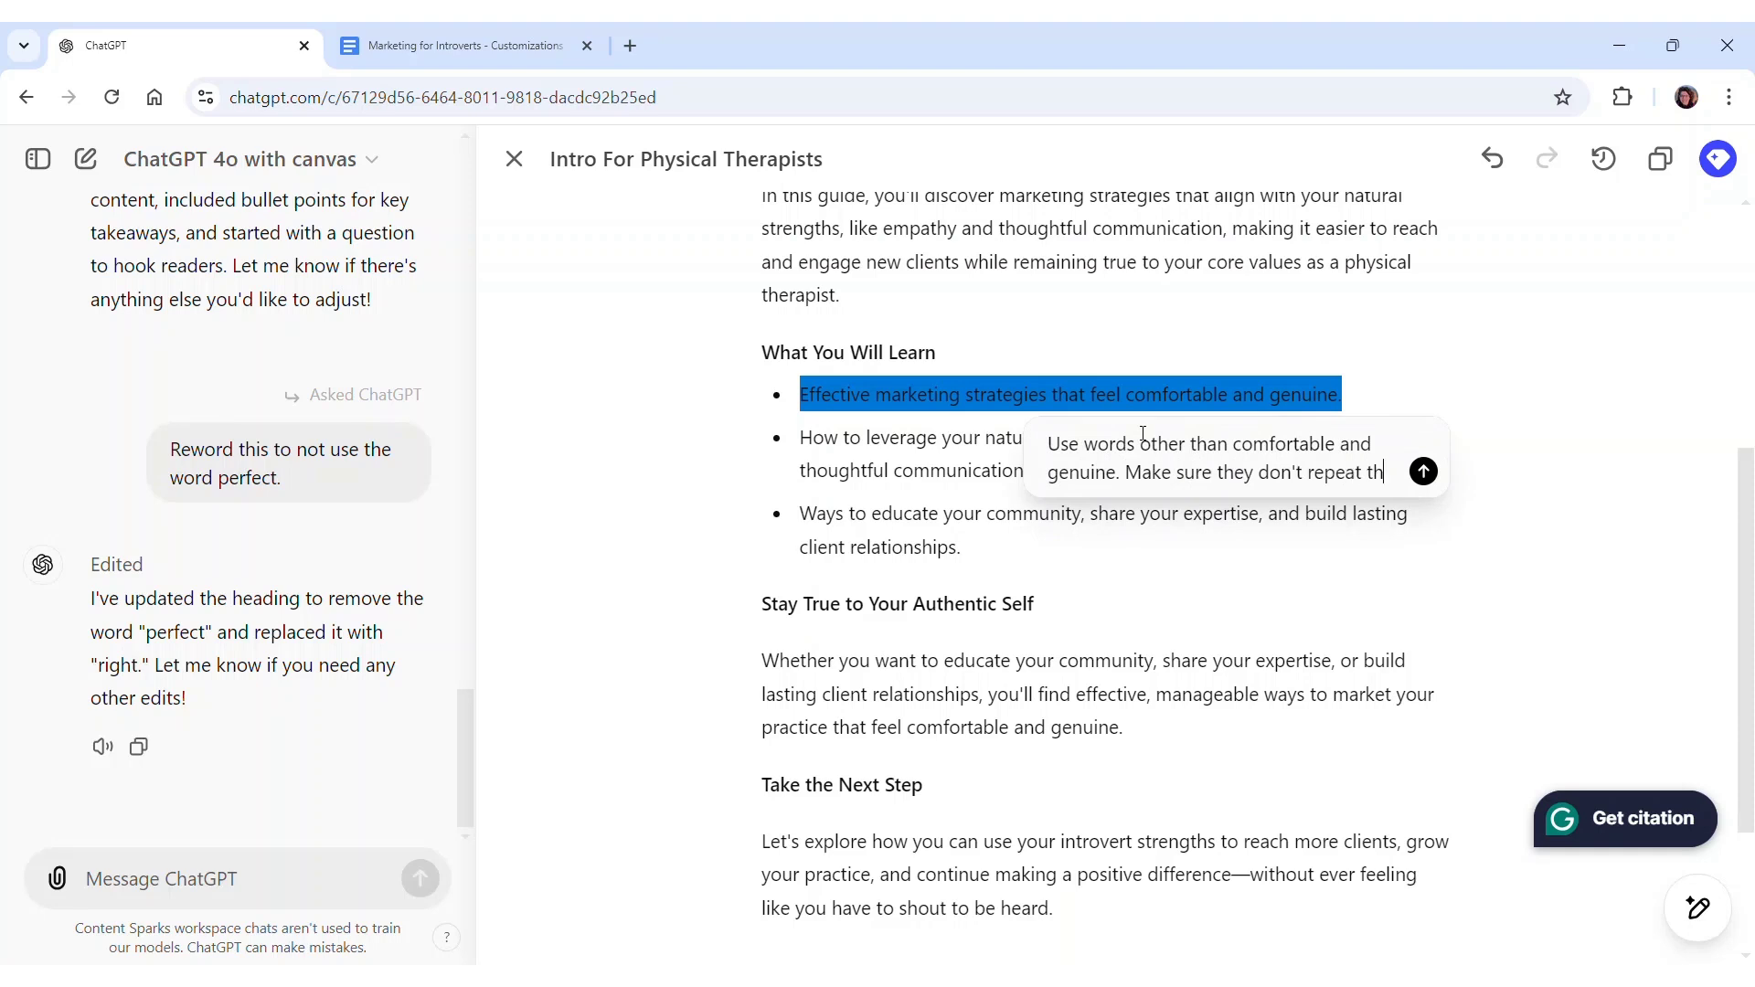
pyautogui.write('ings already written above.')
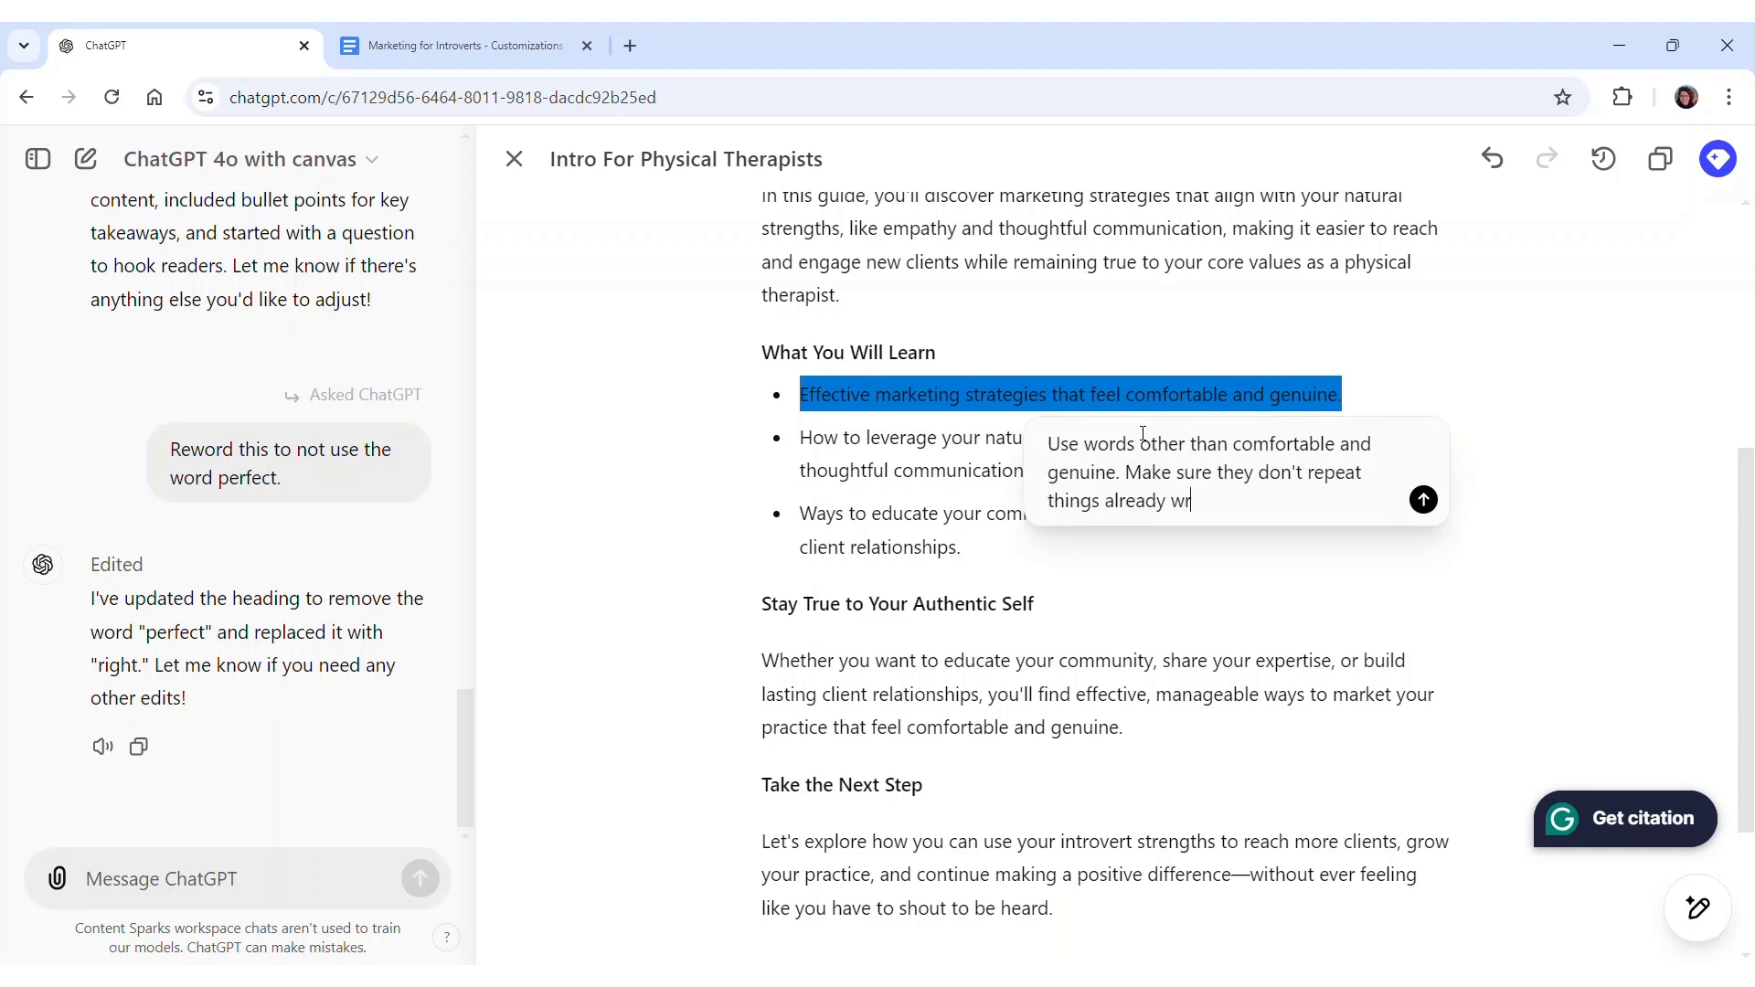
pyautogui.press('Return')
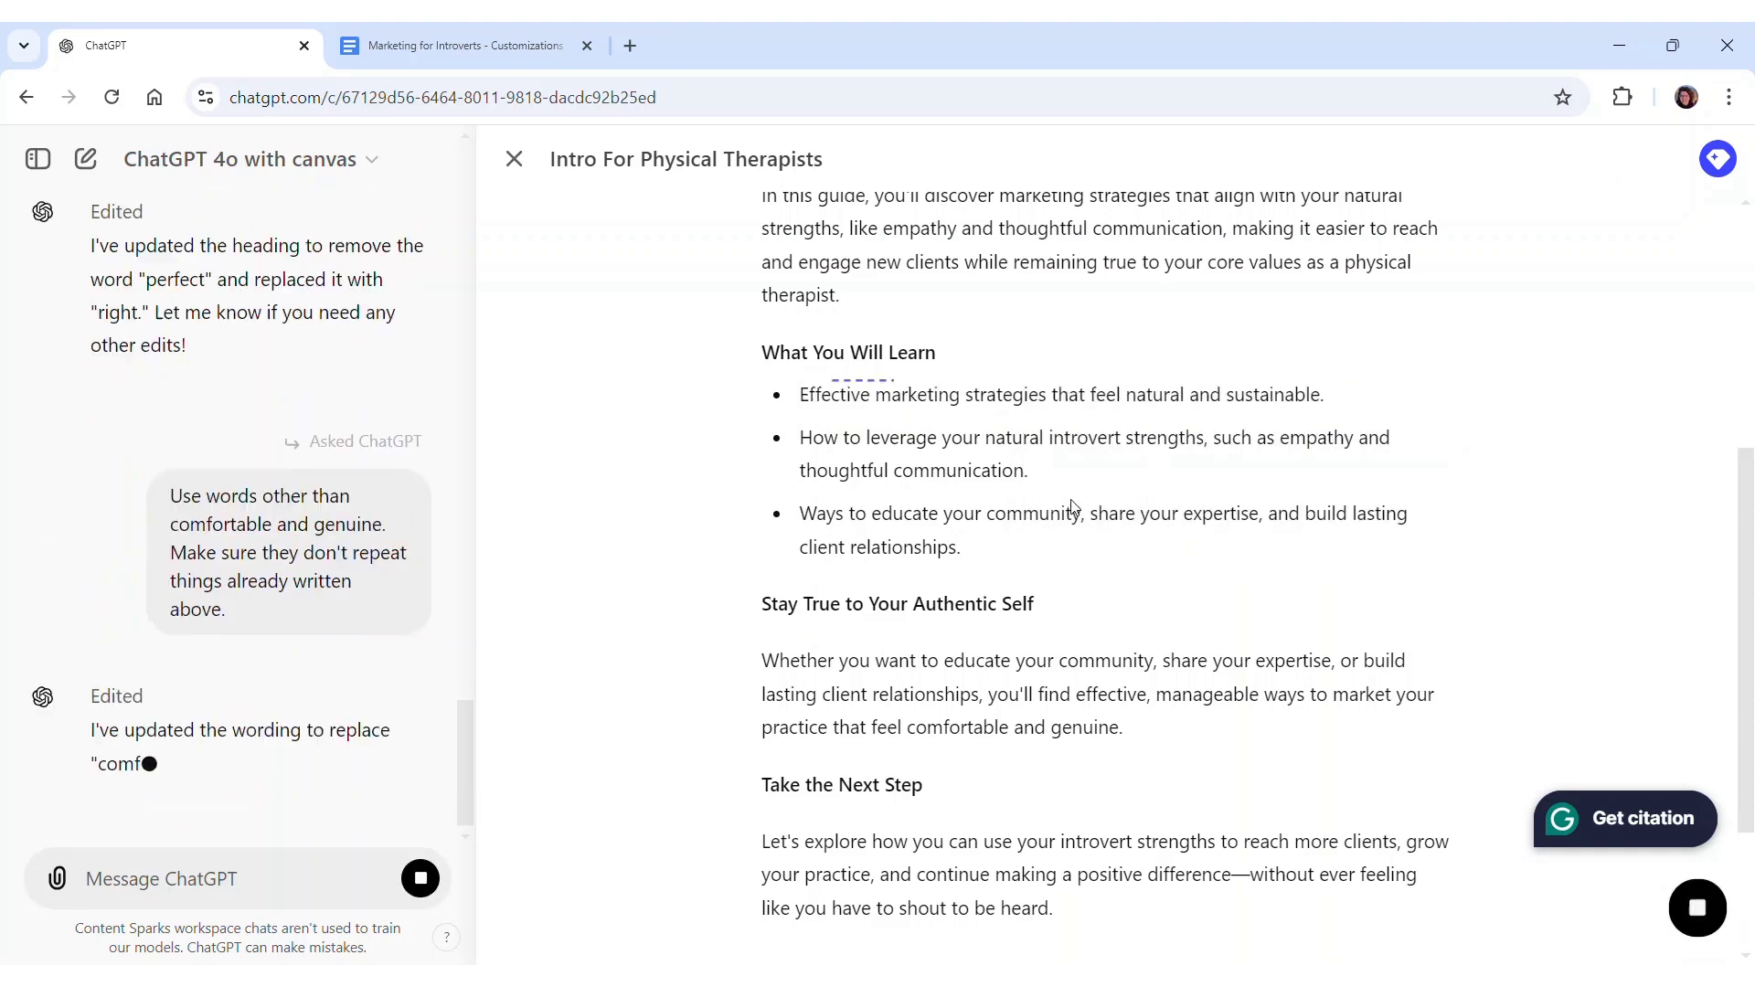
pyautogui.scroll(-3, 1042, 485)
pyautogui.scroll(8, 1067, 499)
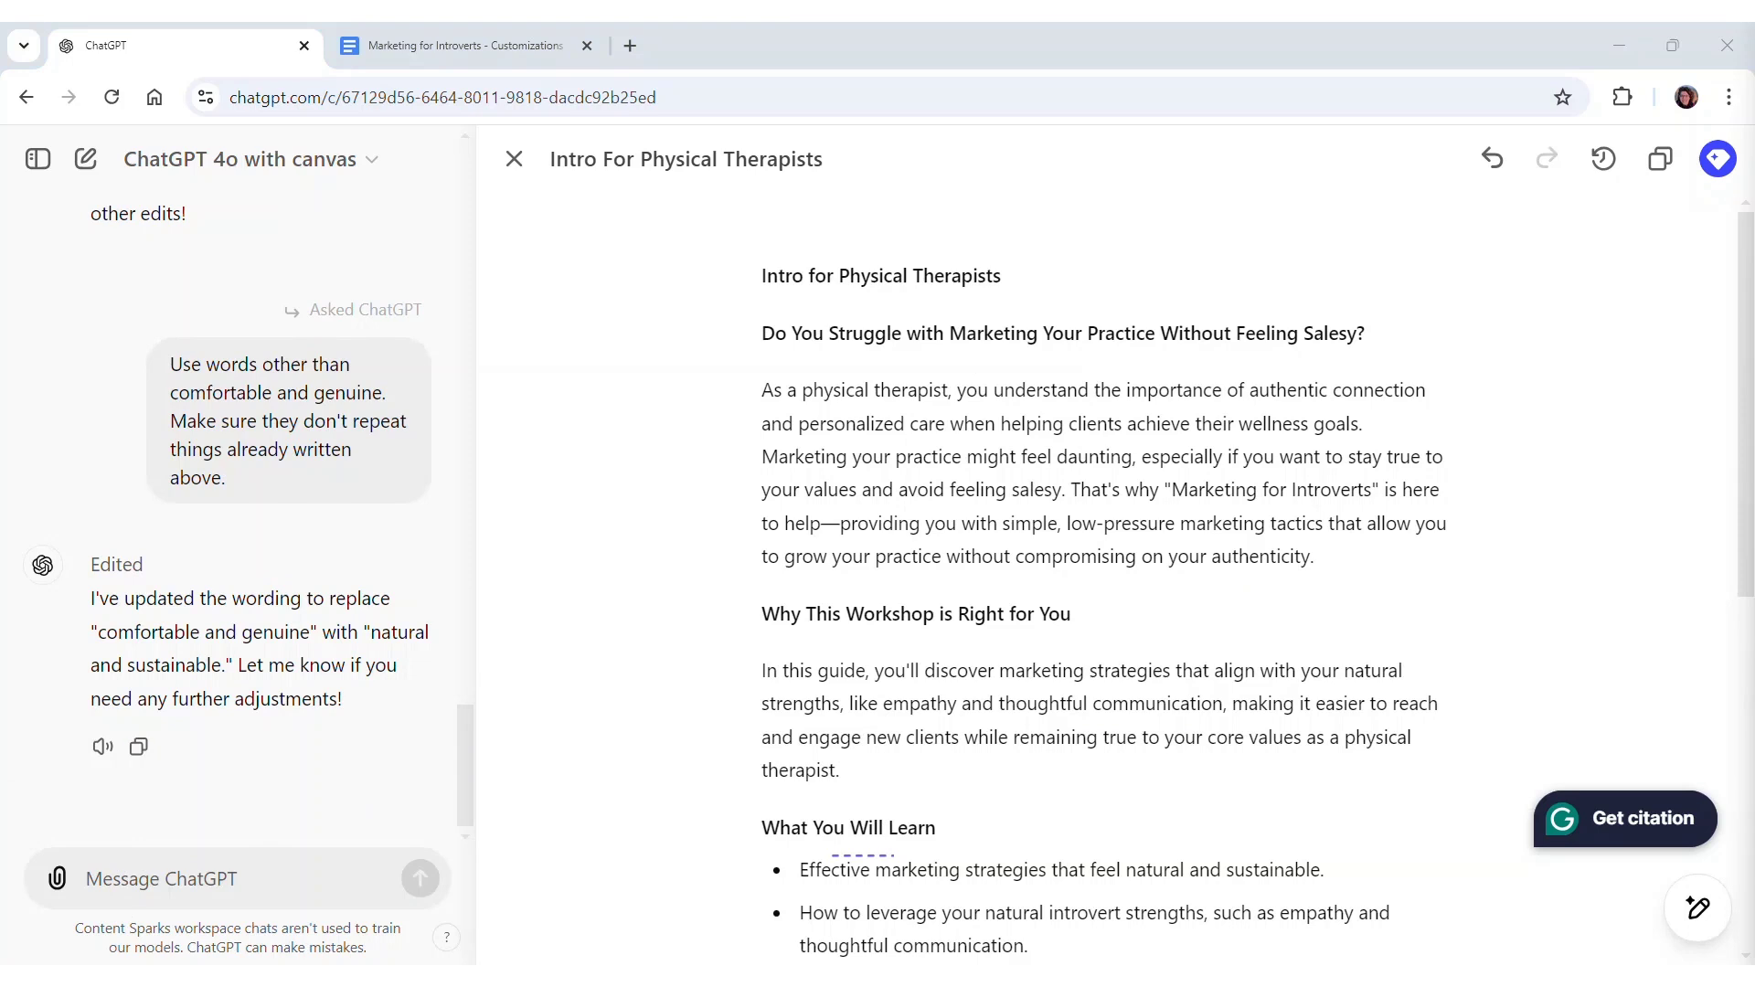
# Send the 'Intro for VAs' prompt, review the new section, and paste the life coaches prompt
pyautogui.click(166, 878)
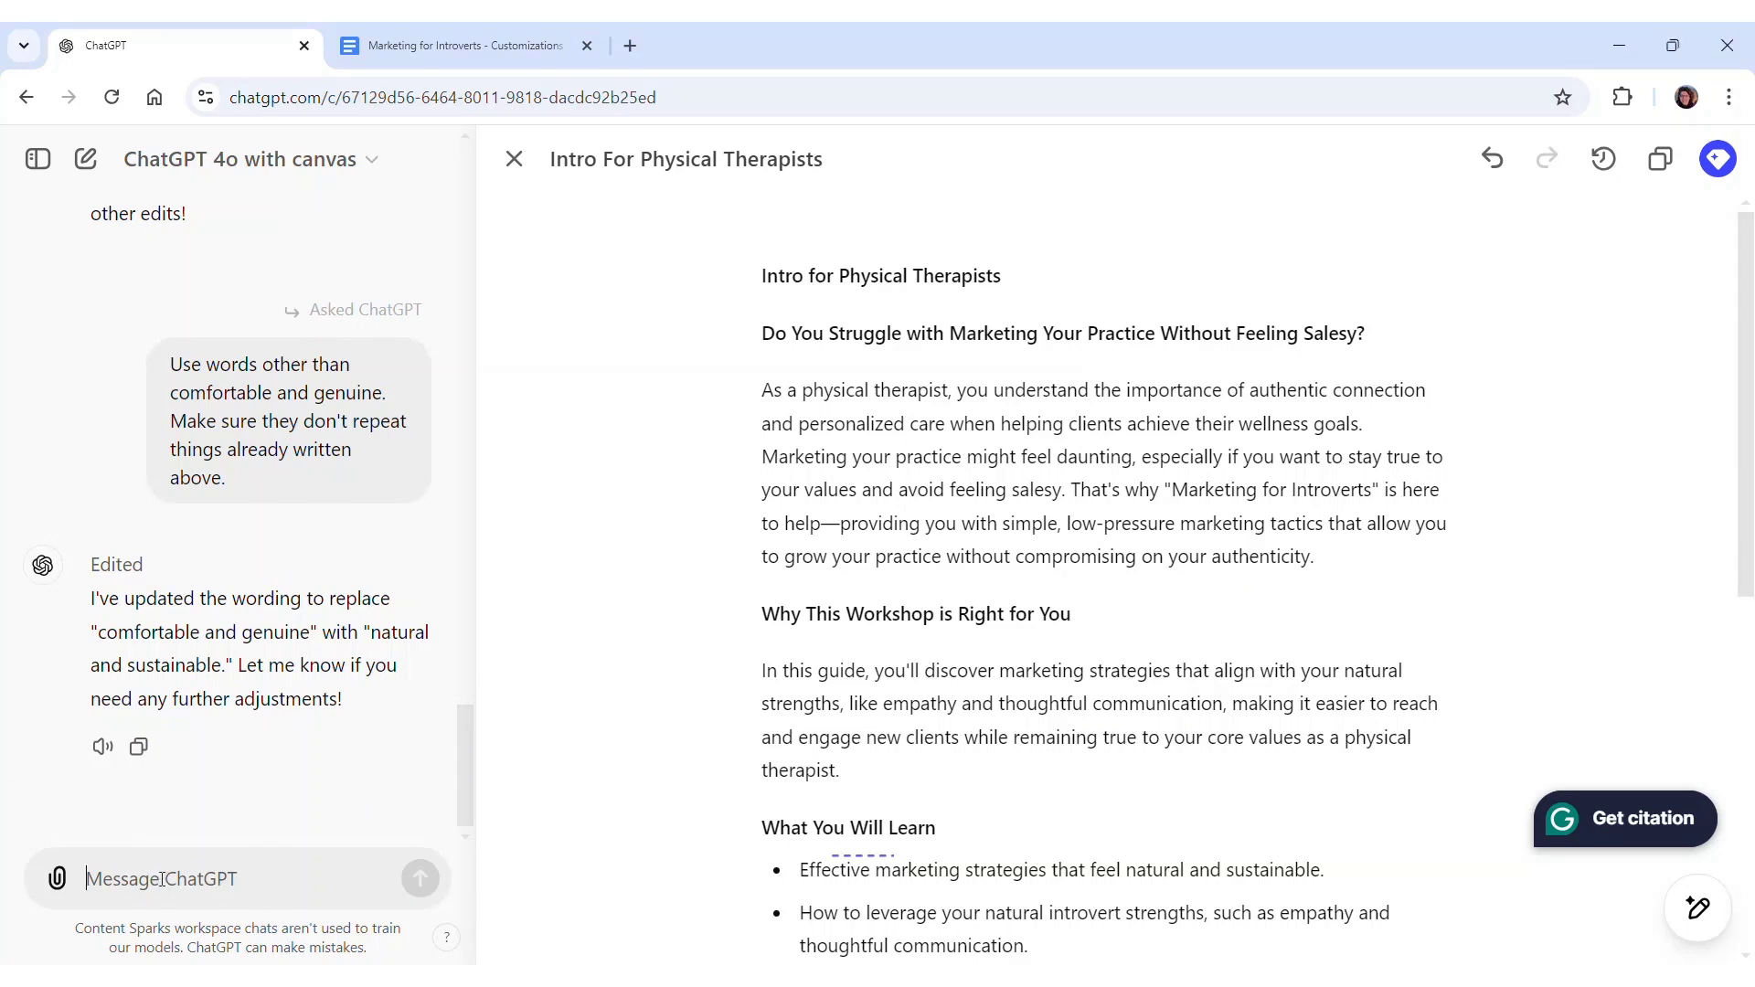
pyautogui.write('Now rewrite the introduction for virtual assistants looking to grow their client base in a comfortable way. Add this after the one for therapists and label it Intro for VAs.')
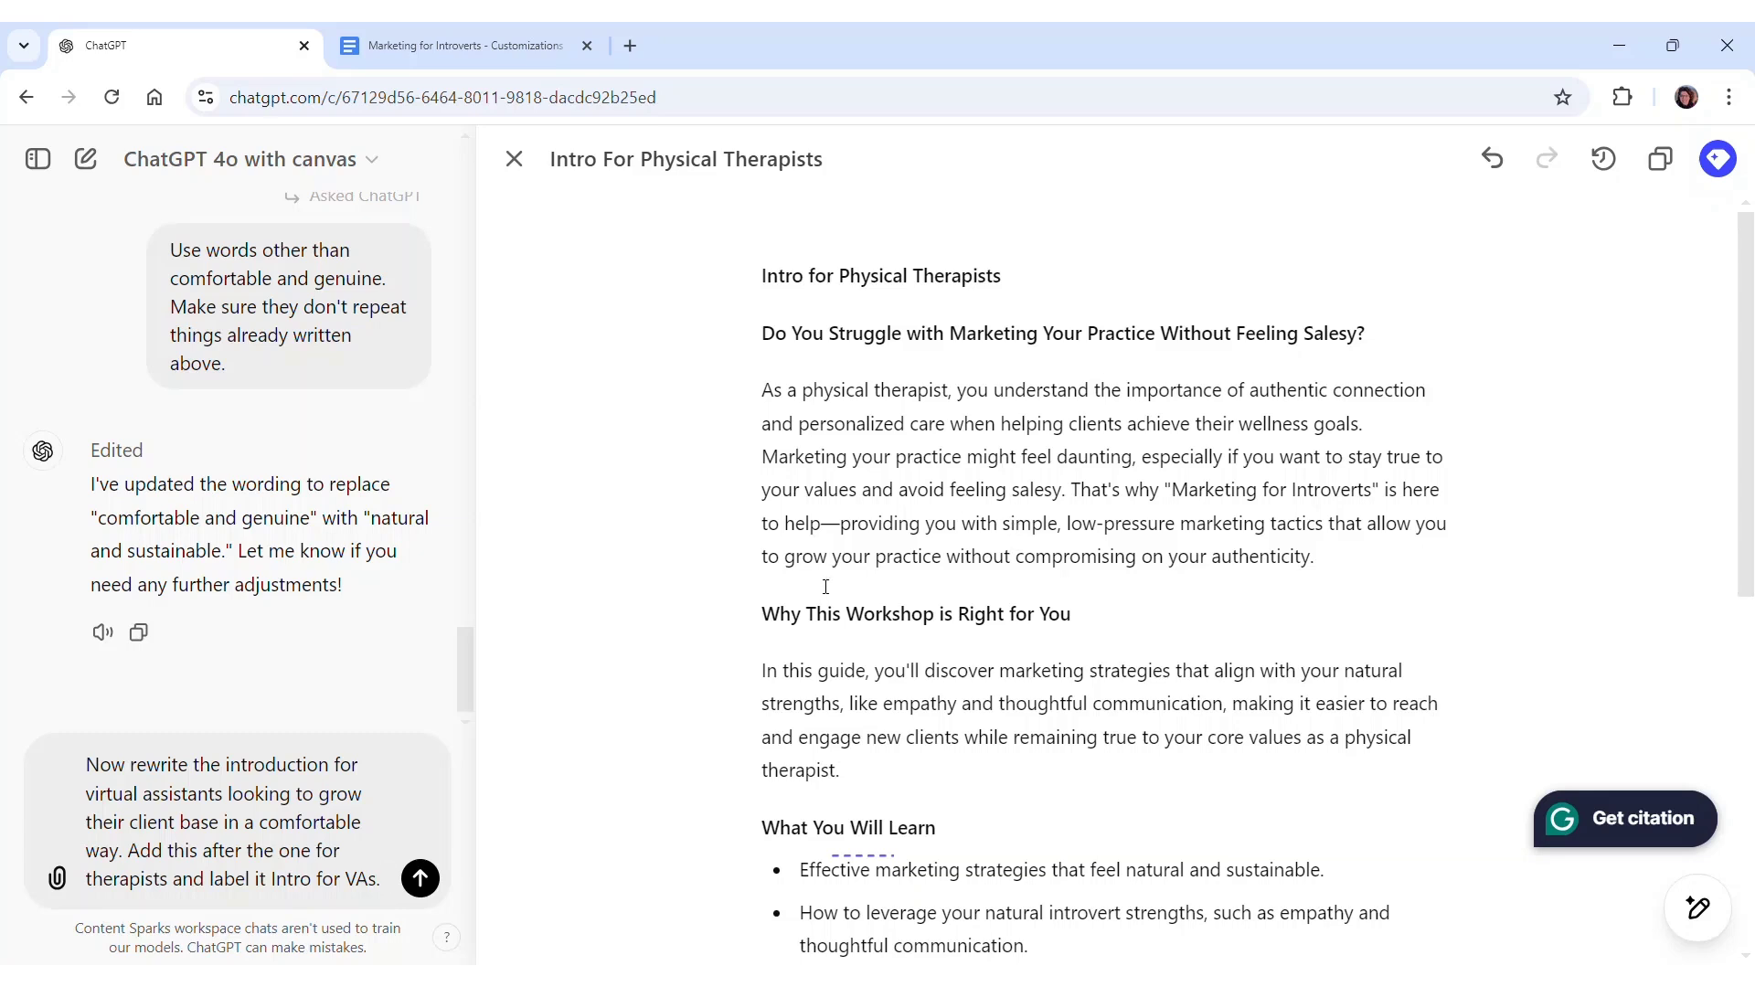
pyautogui.press('Return')
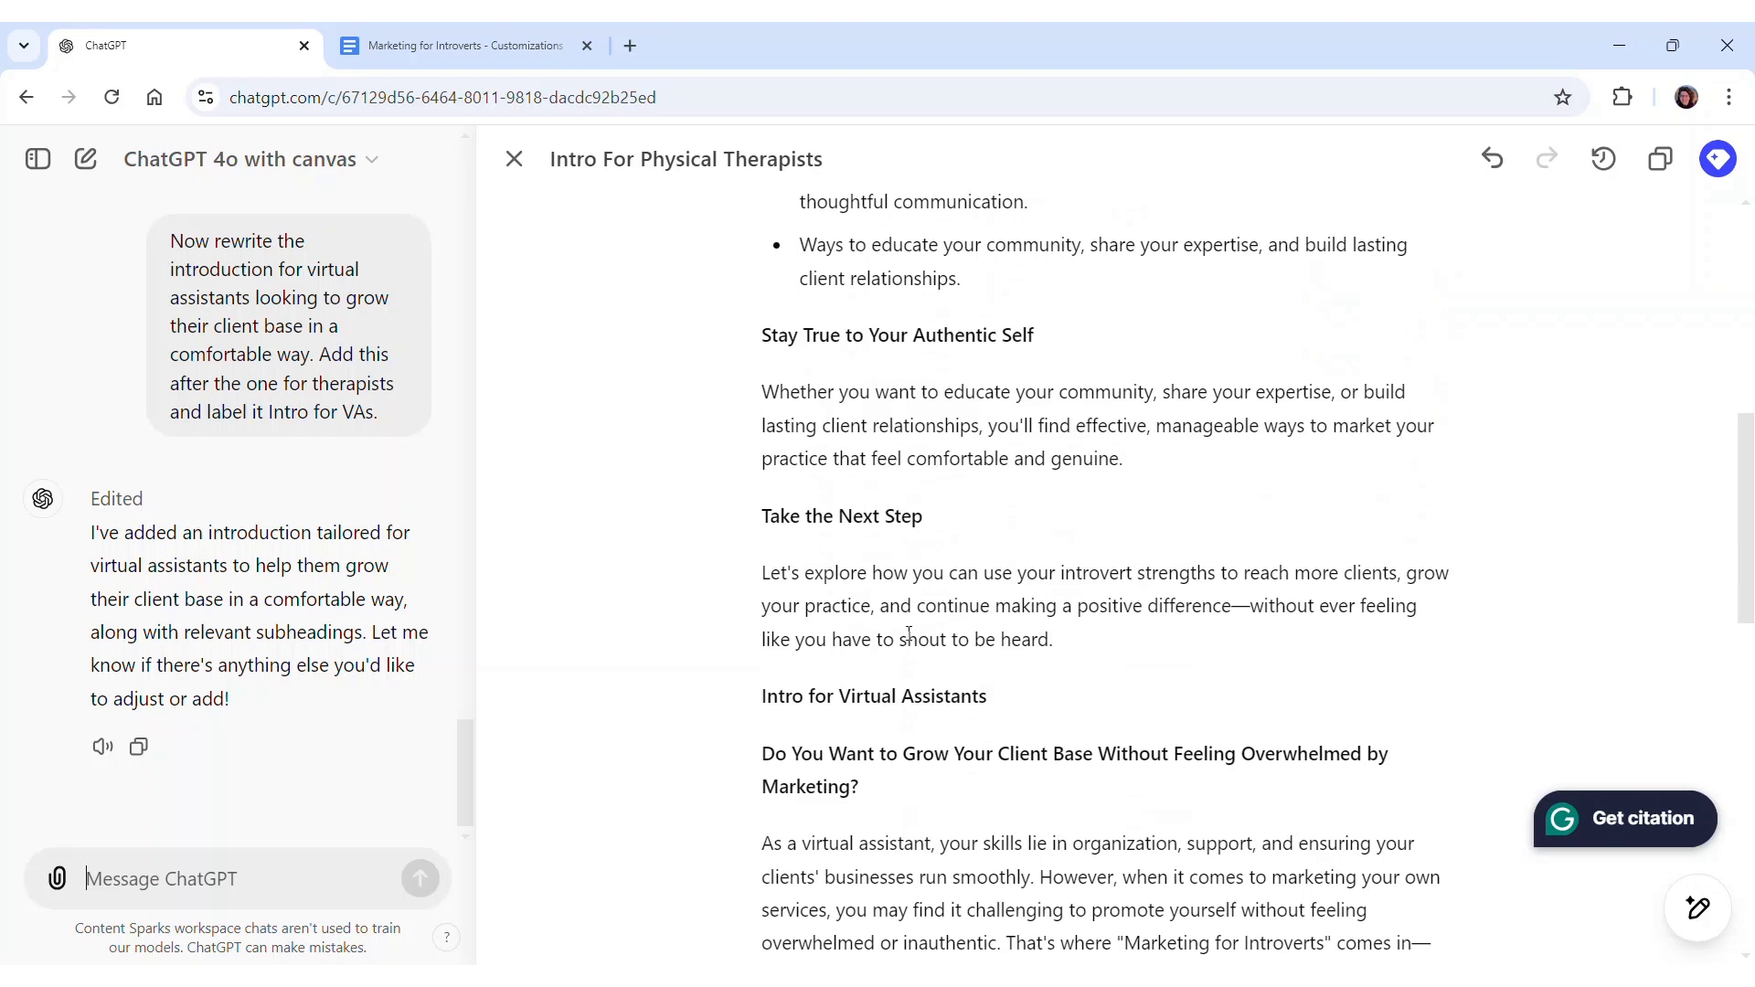
pyautogui.scroll(-4, 780, 704)
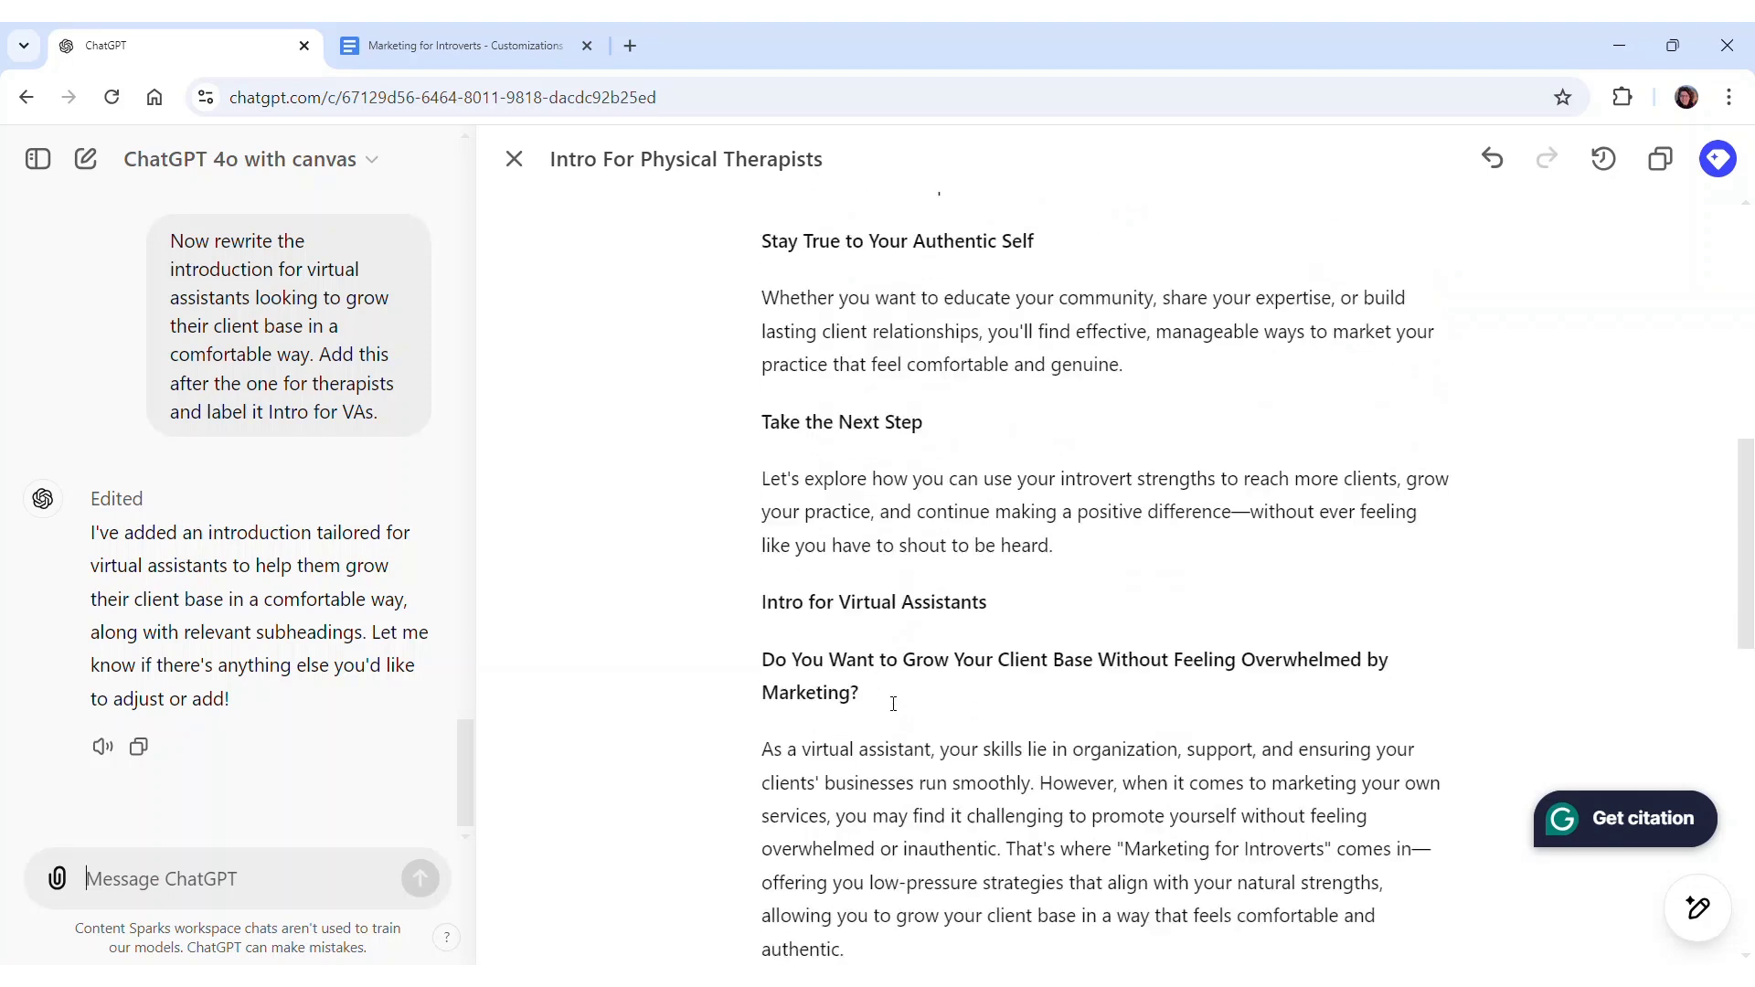
pyautogui.scroll(-6, 893, 704)
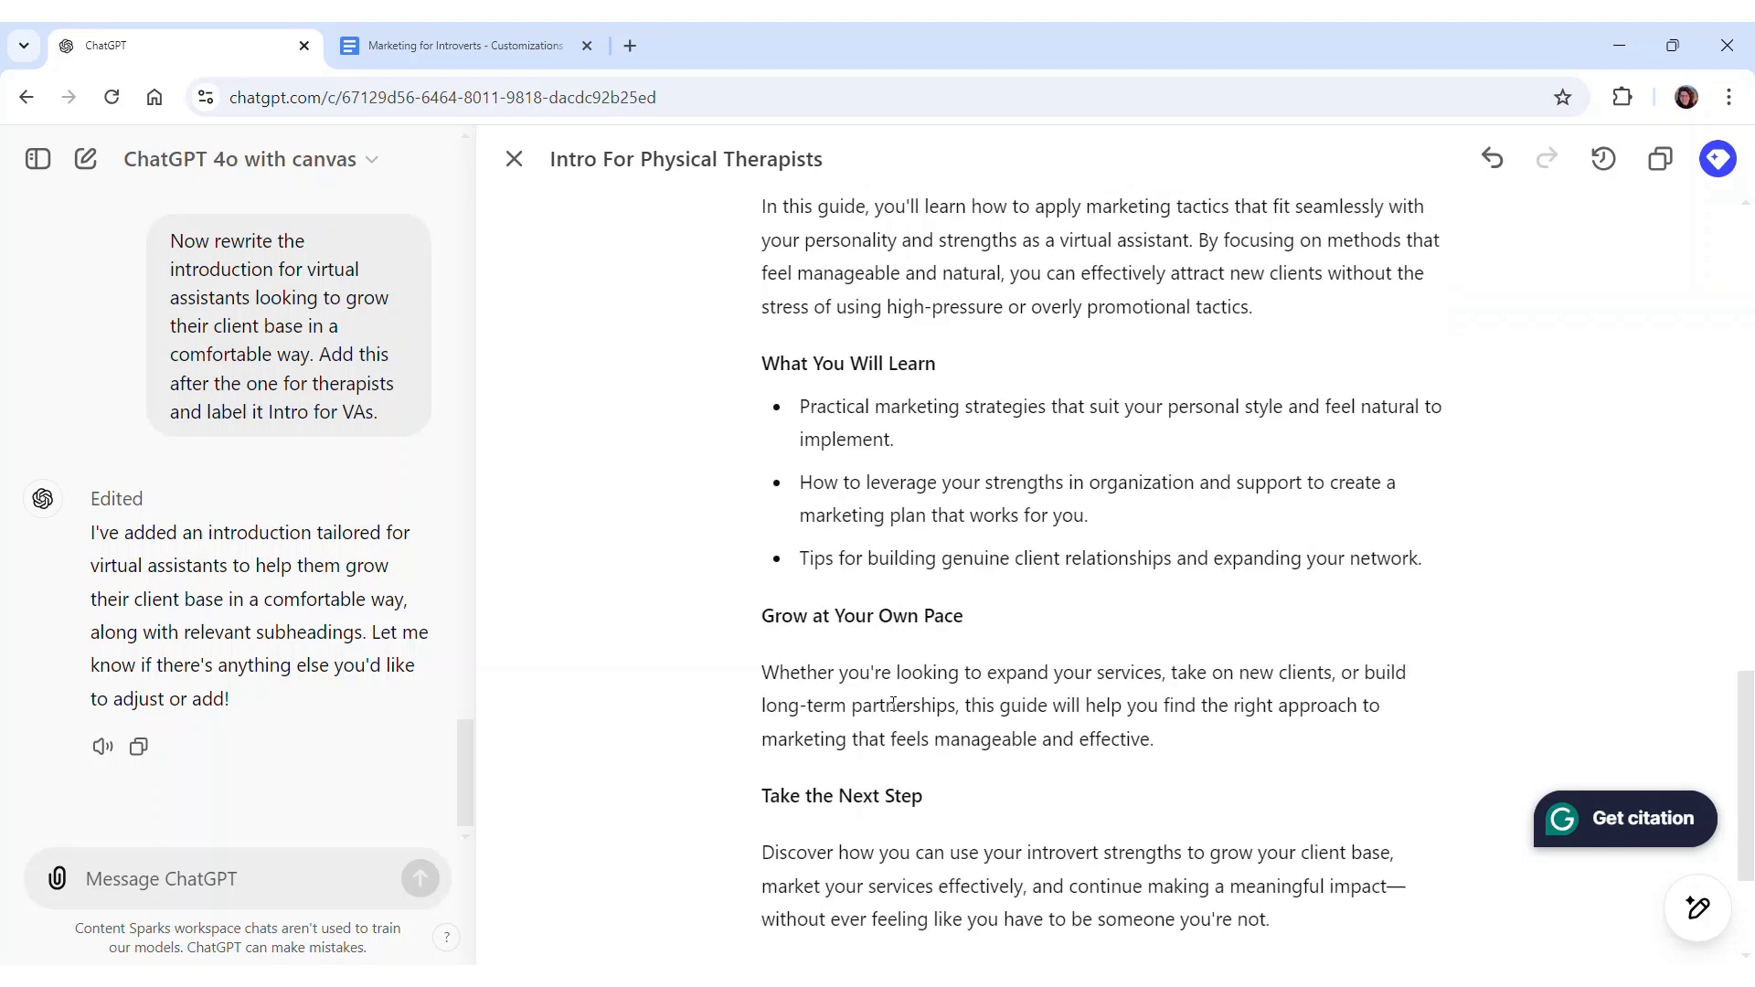
pyautogui.scroll(-1, 893, 704)
pyautogui.scroll(6, 896, 702)
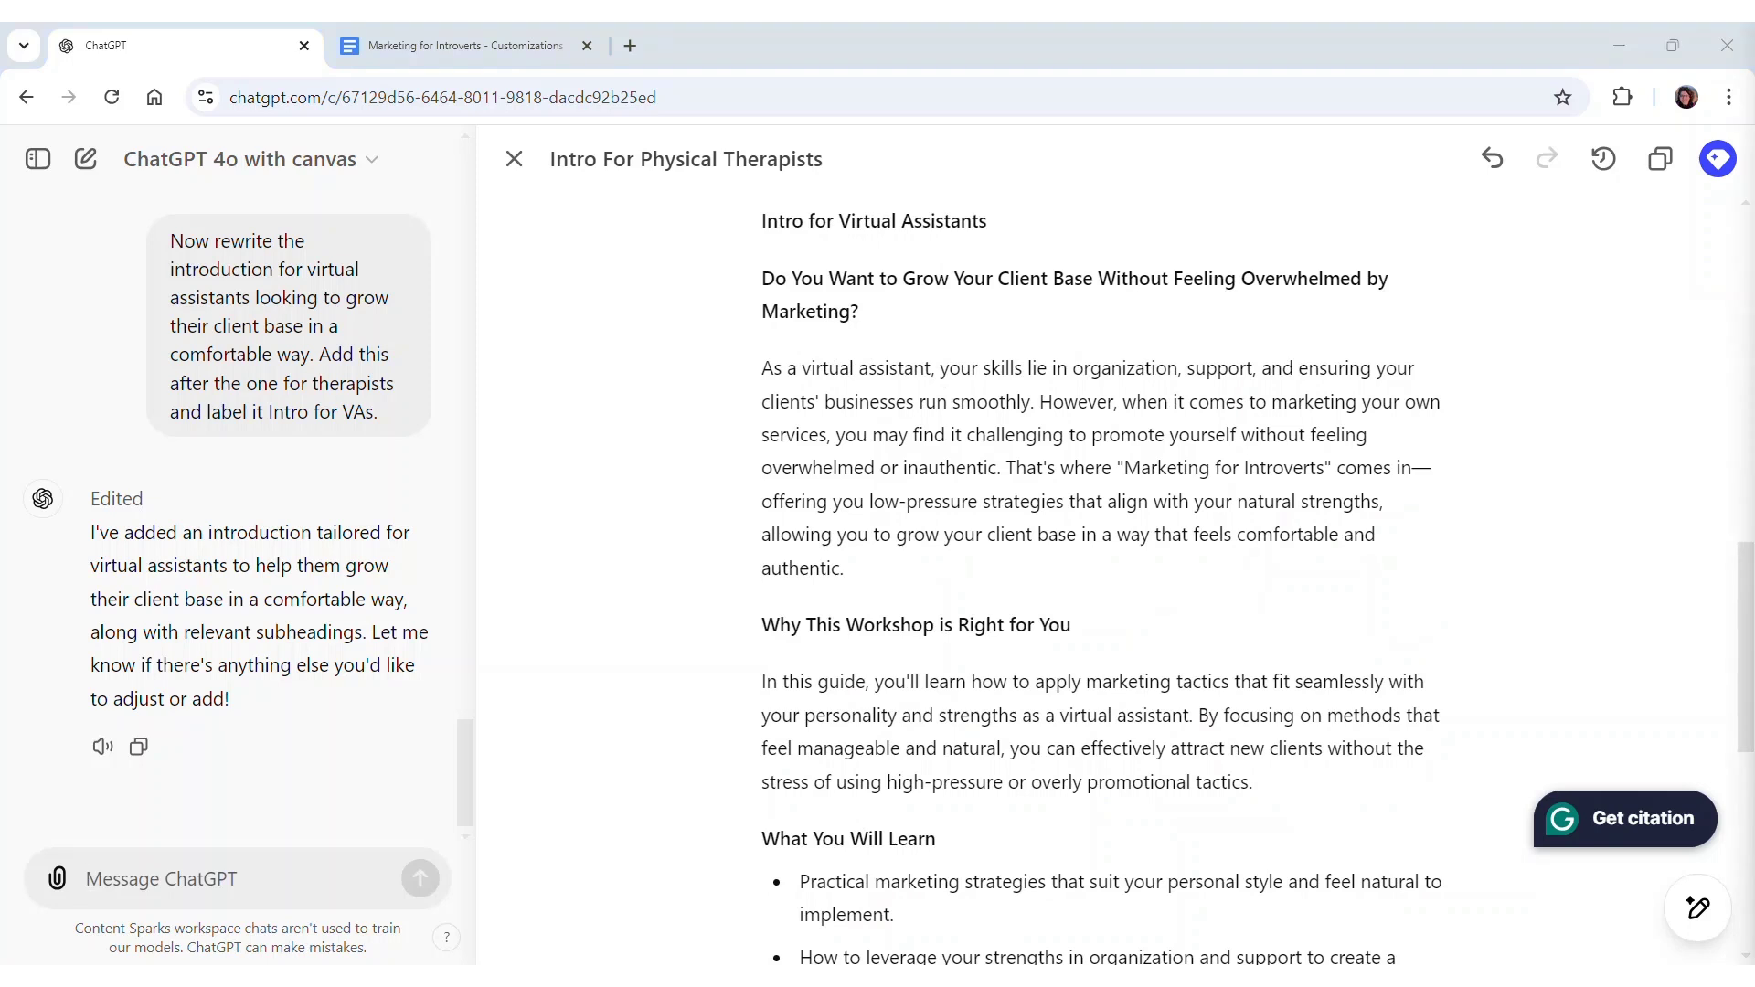
pyautogui.click(207, 878)
pyautogui.write('Now rewrite the introduction for life coaches who want to build genuine client relationships without feeling salesy. Add this after the one for therapists and label it Intro for Life Coaches')
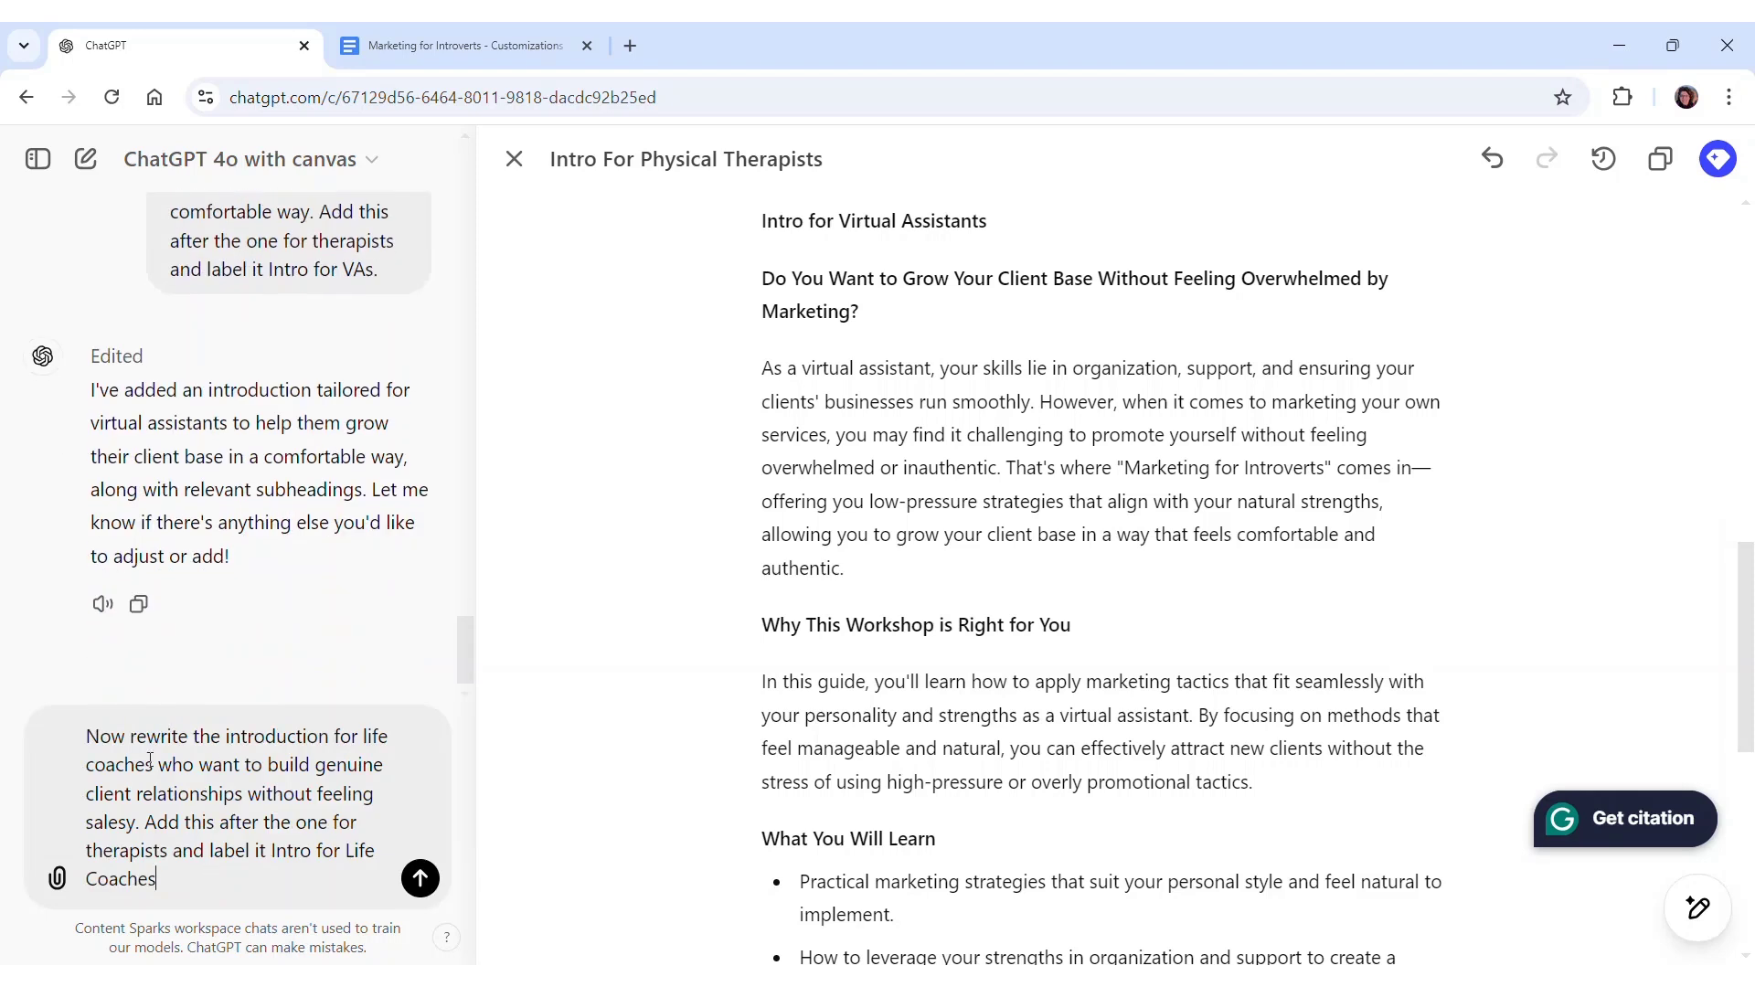
# Send the life coaches intro request and check the new heading's text styles without changing them
pyautogui.click(420, 879)
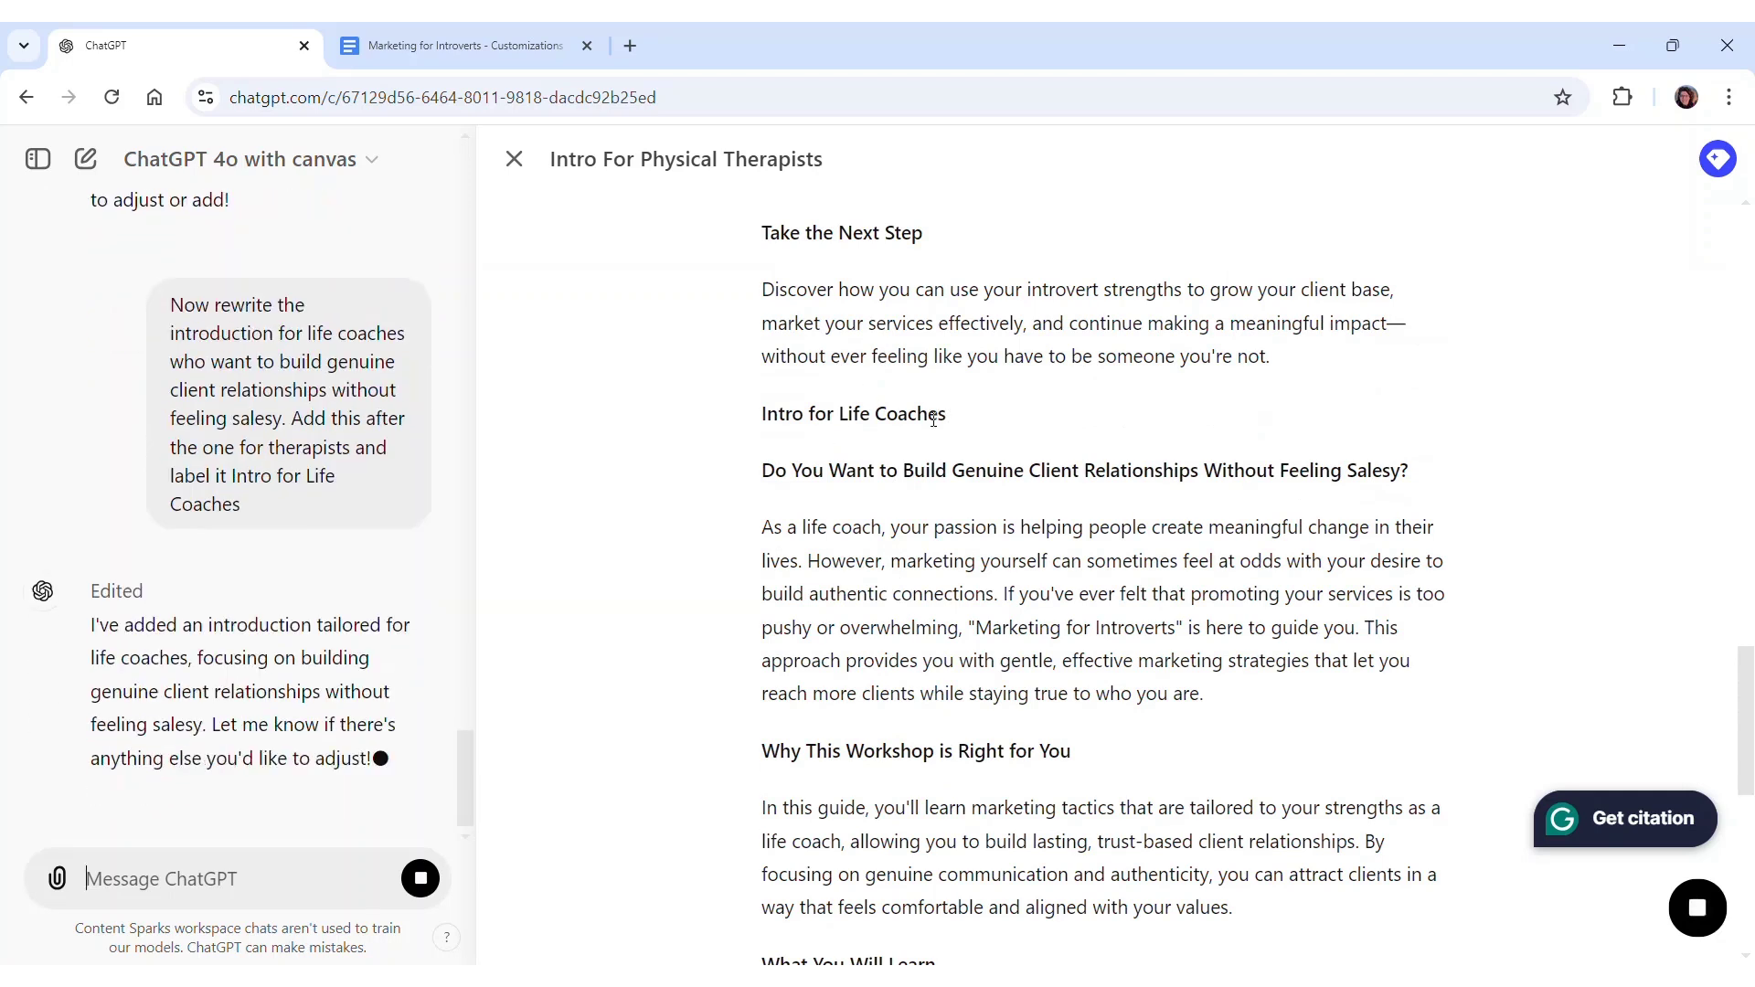
pyautogui.moveTo(955, 414); pyautogui.dragTo(761, 416)
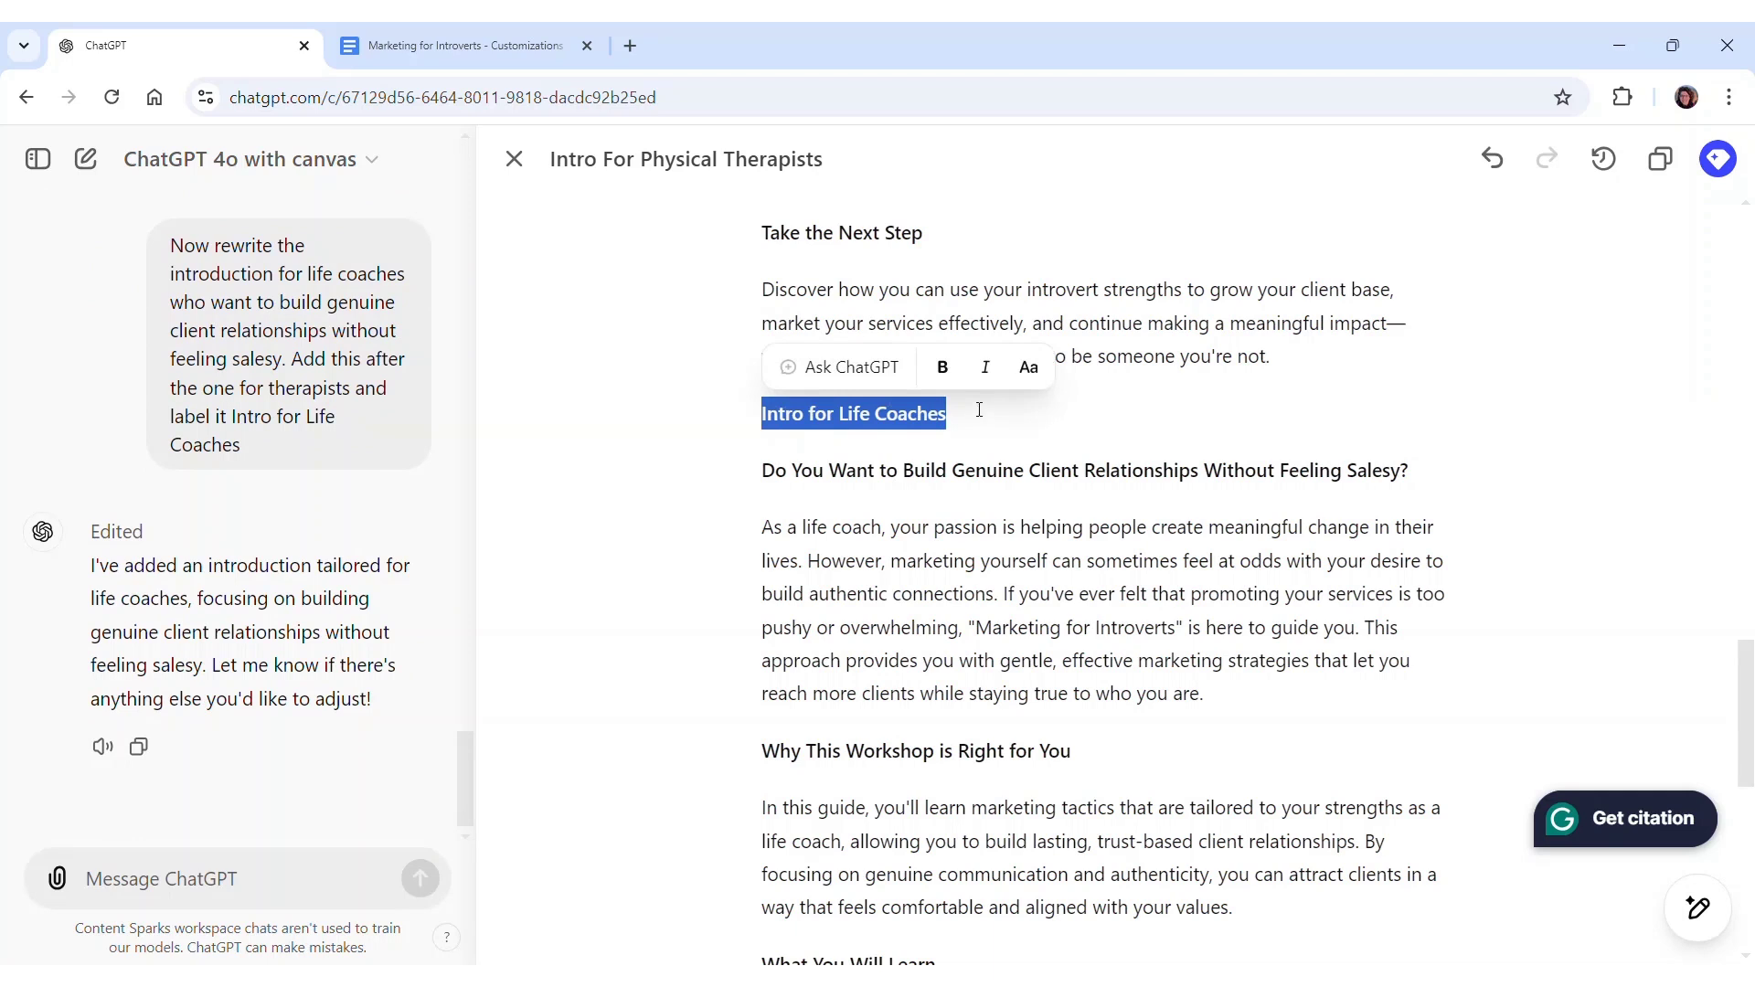
pyautogui.click(1027, 369)
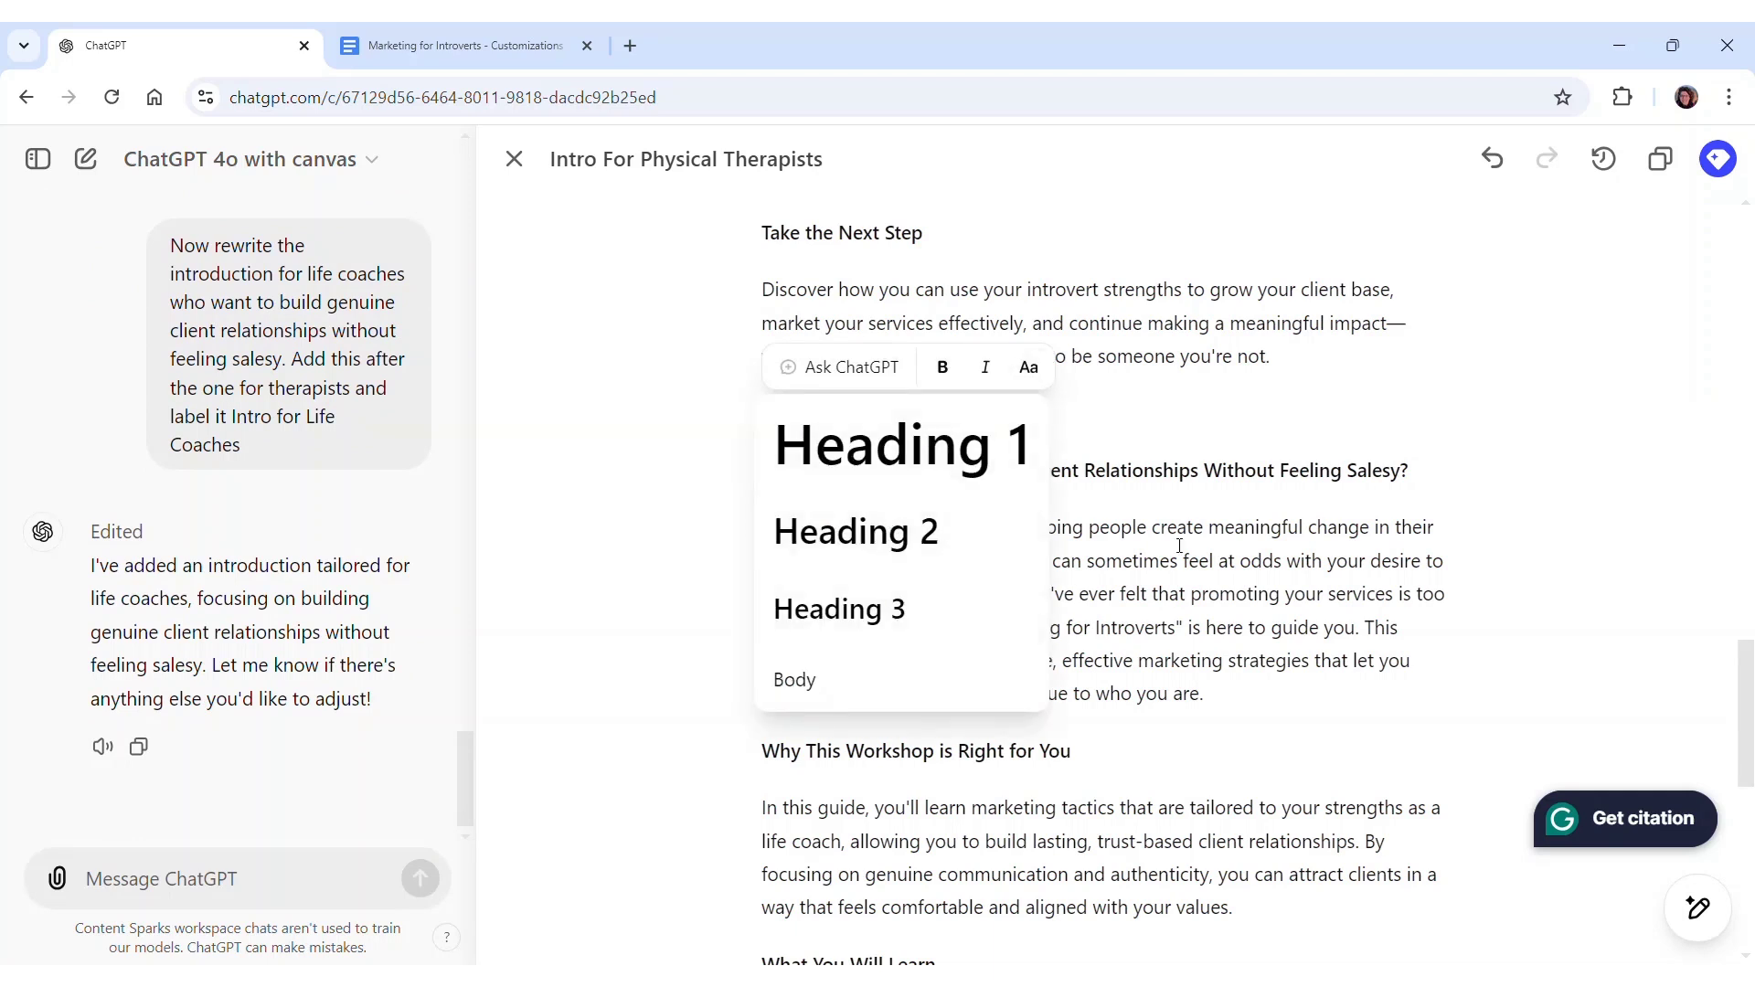
pyautogui.click(1082, 531)
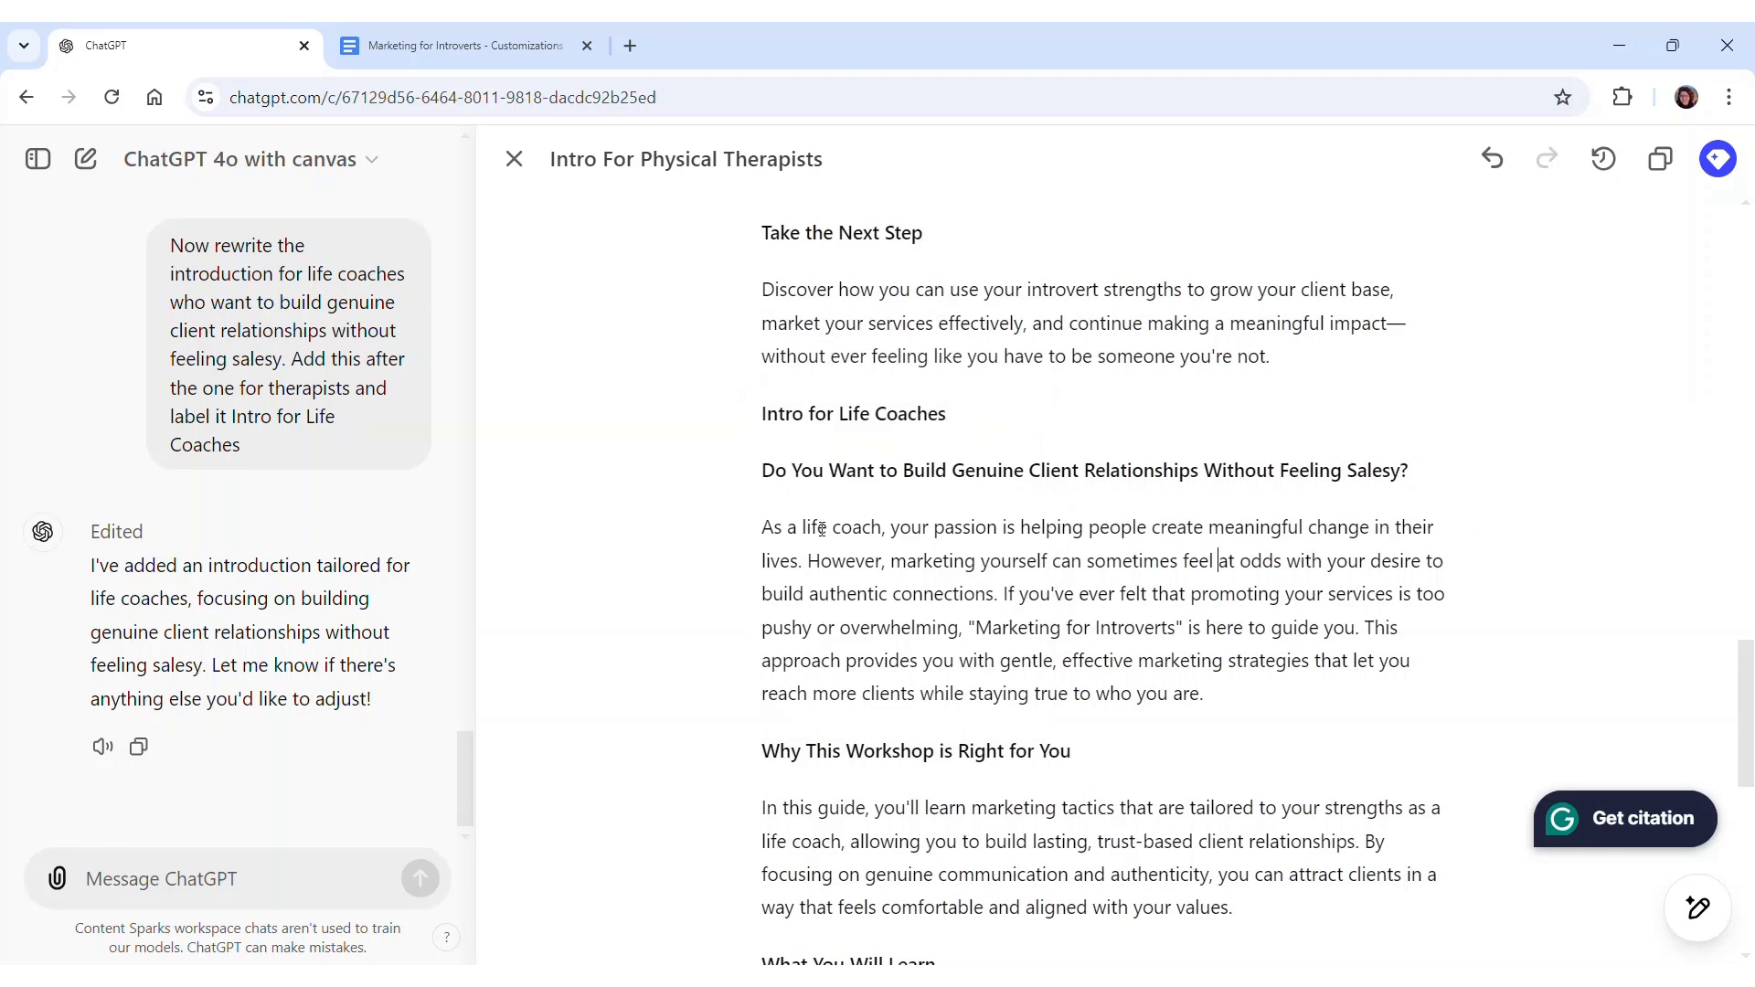
pyautogui.scroll(-10, 1042, 666)
pyautogui.scroll(11, 1034, 667)
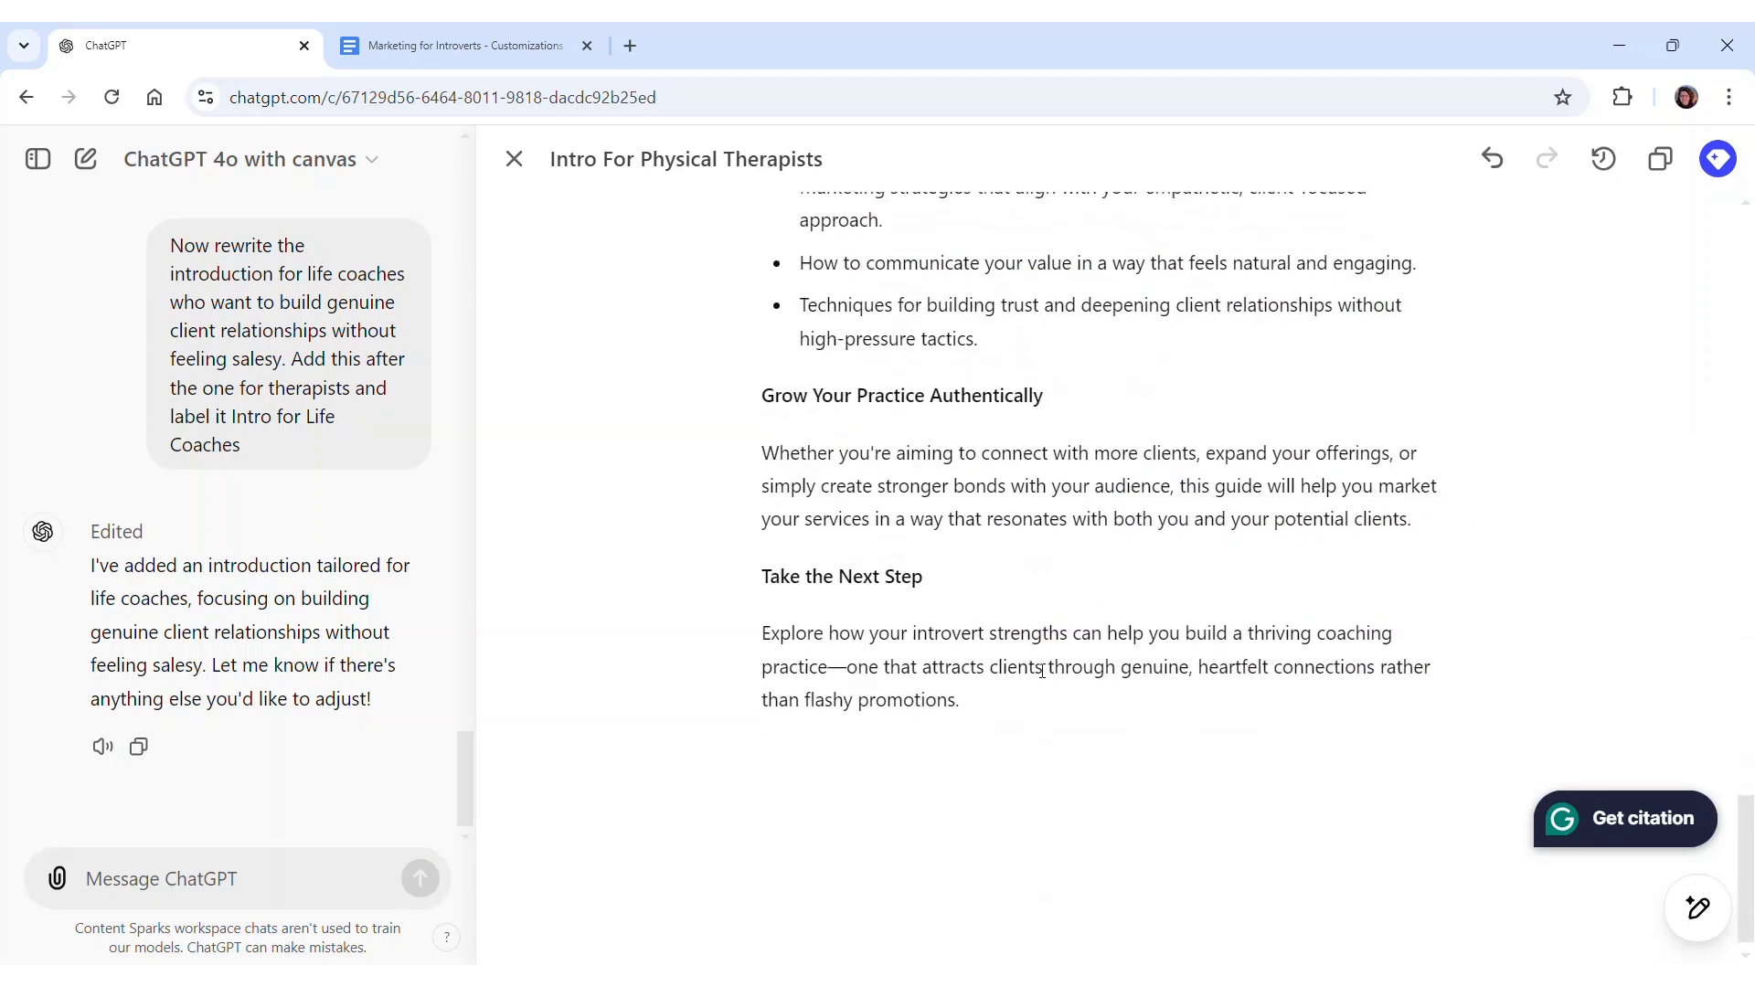
pyautogui.scroll(15, 1029, 667)
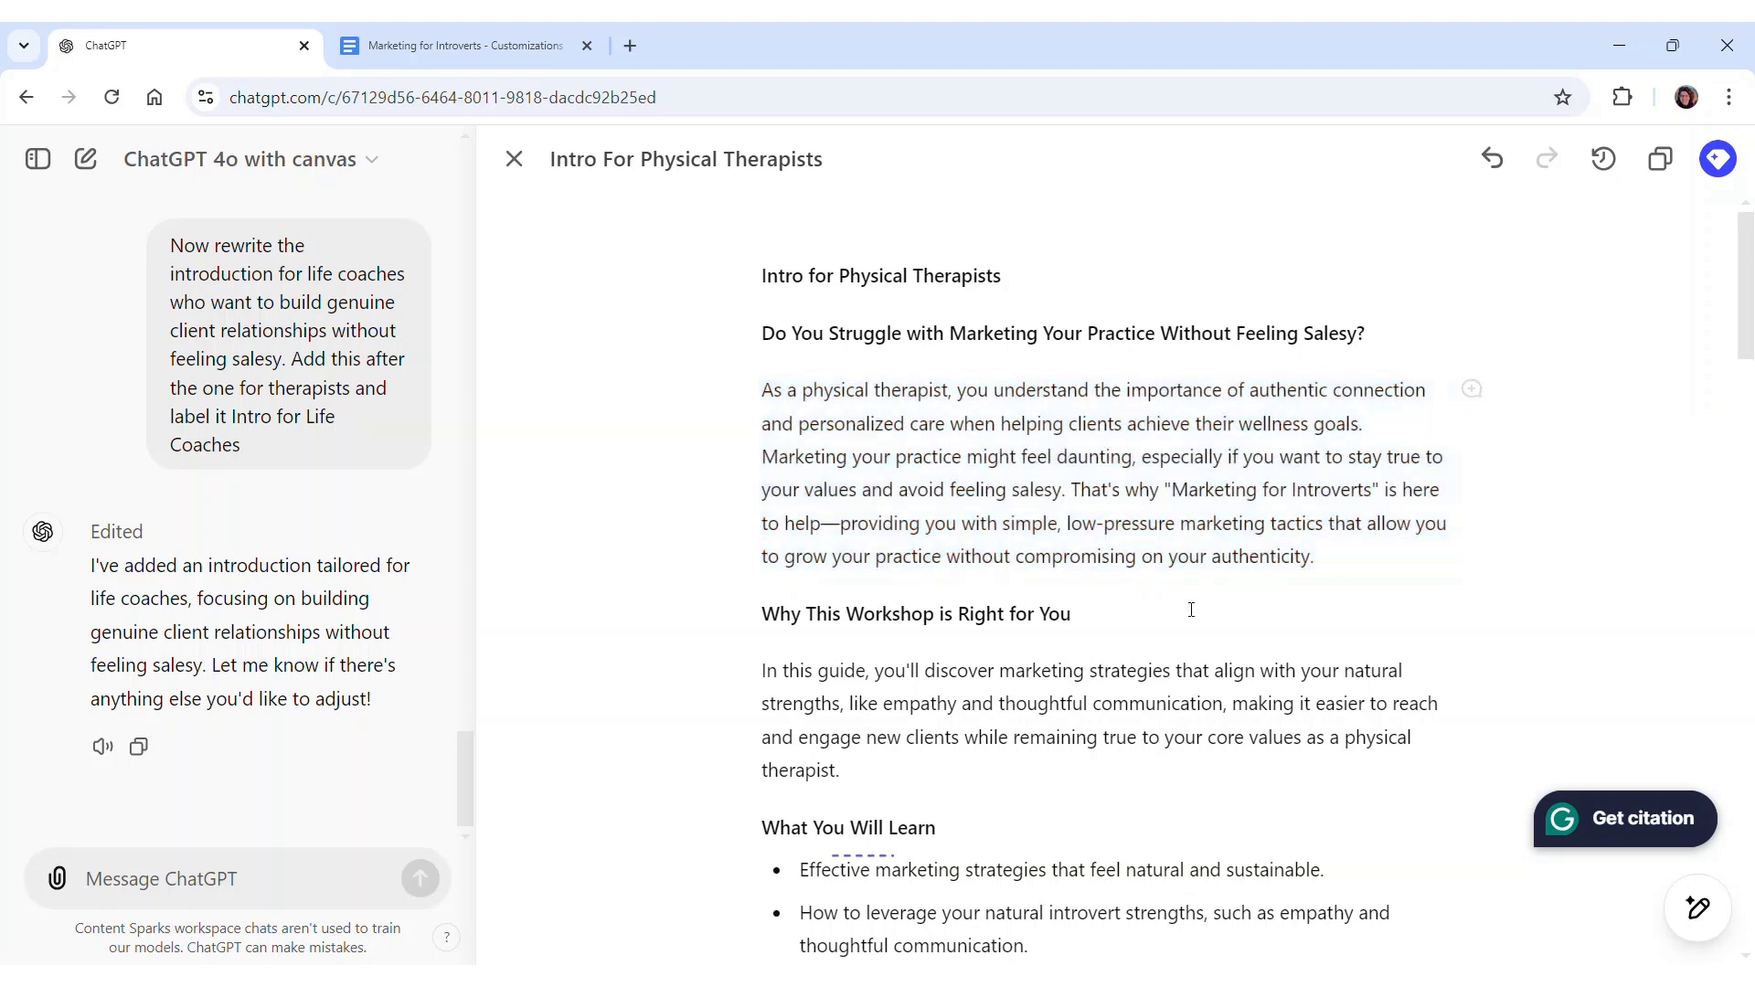
pyautogui.click(1472, 391)
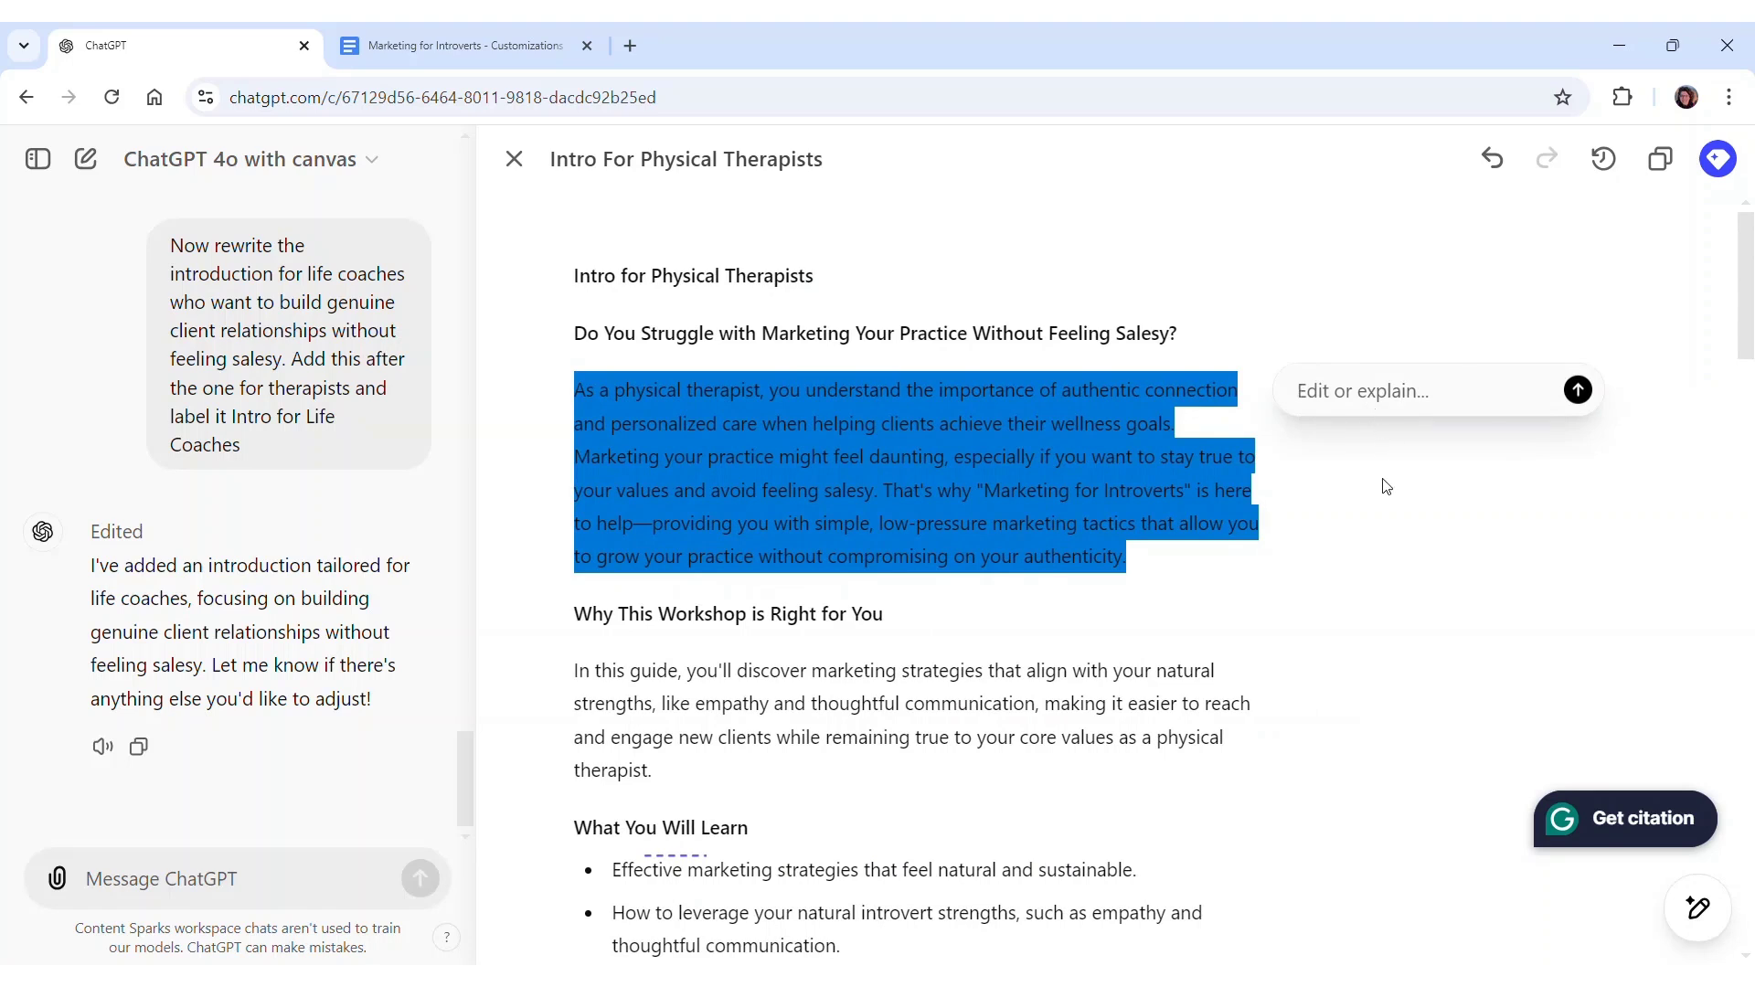
pyautogui.click(961, 692)
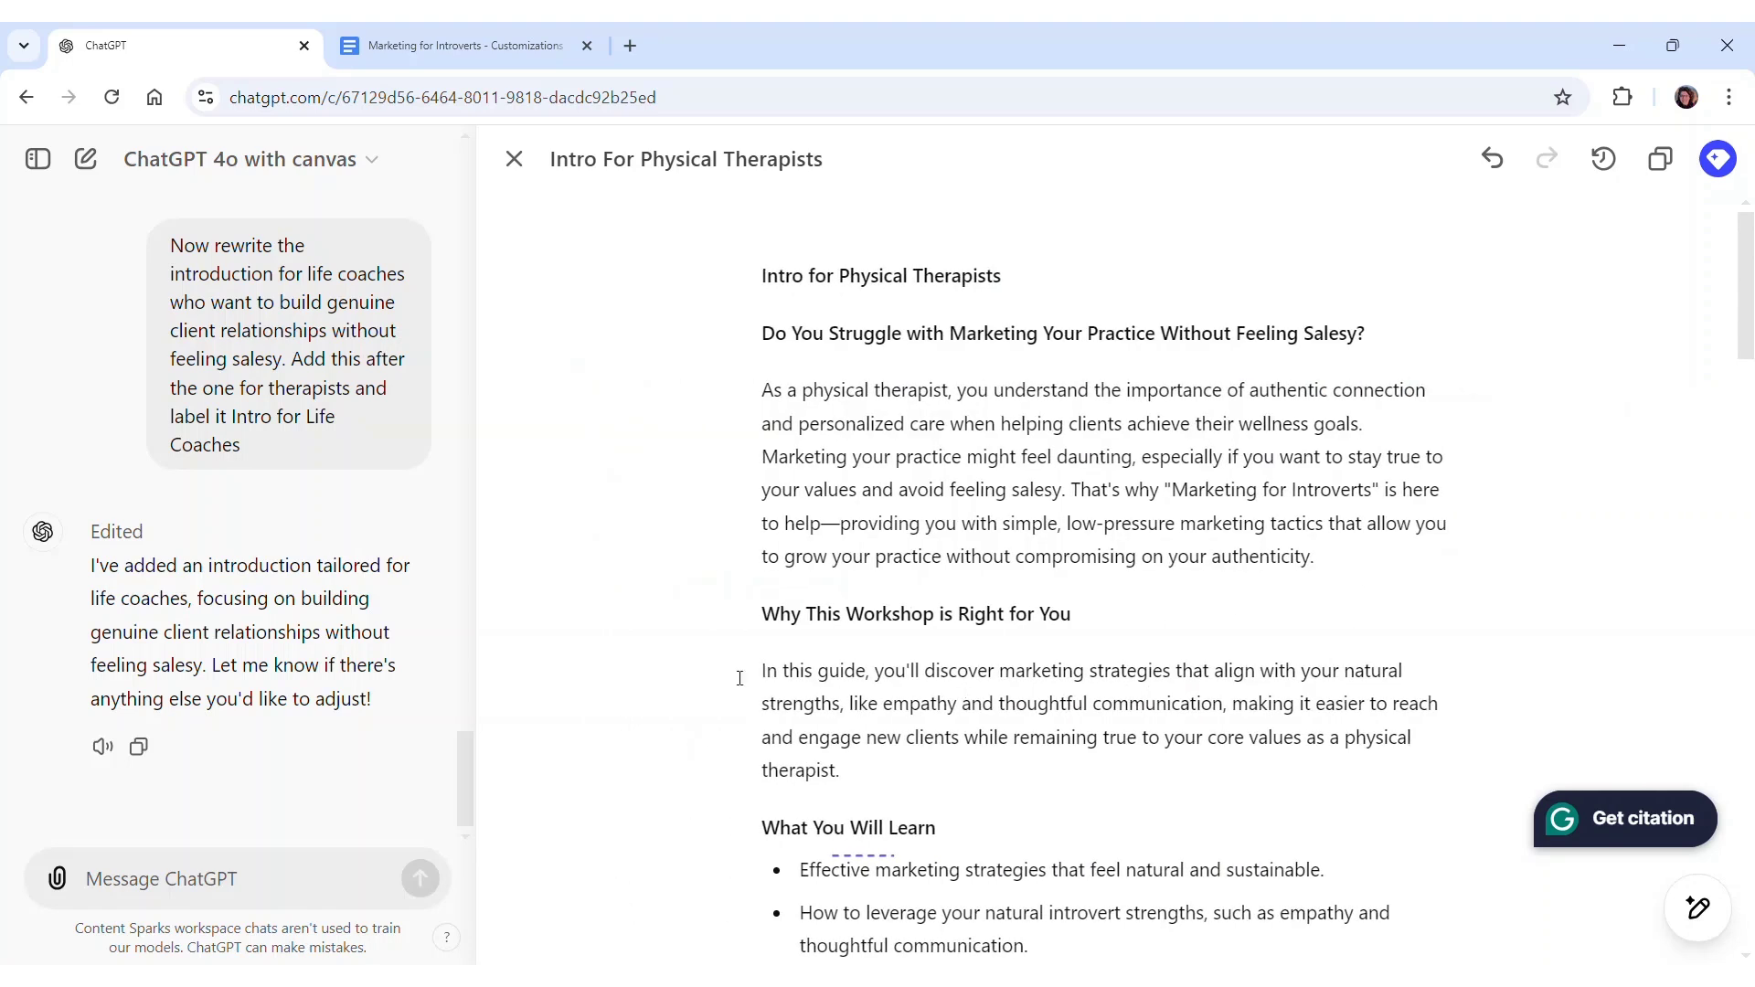
pyautogui.scroll(5, 463, 783)
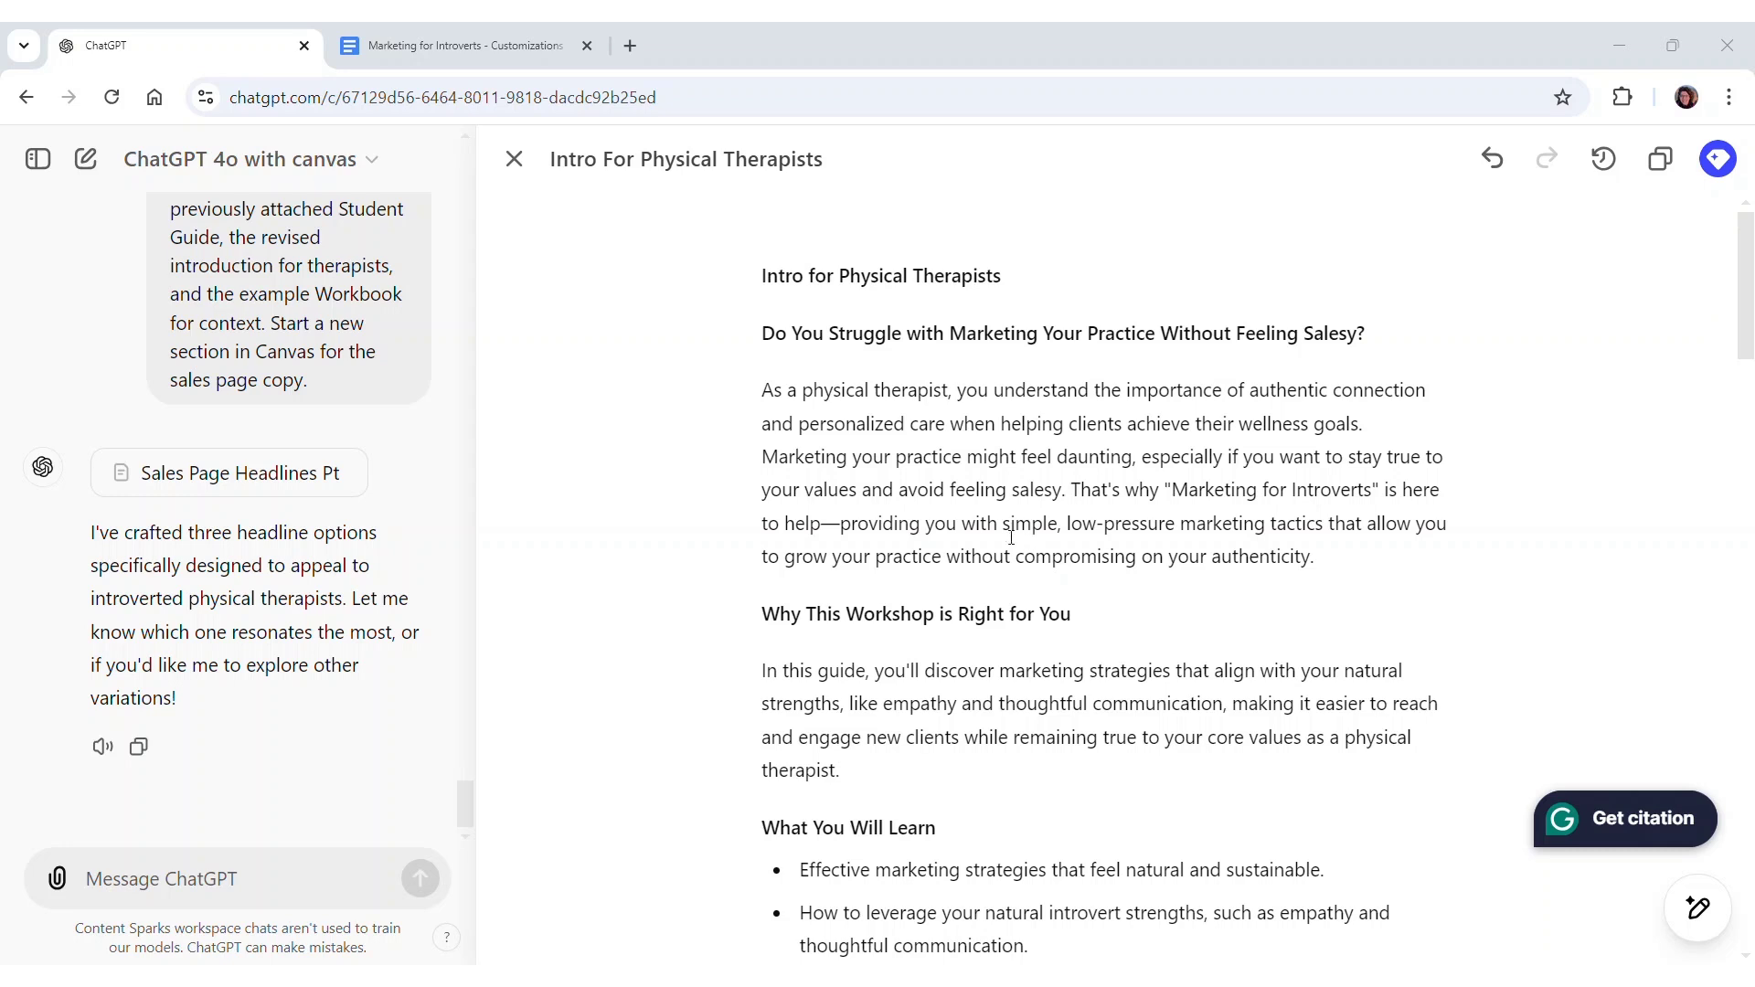
# Paste the filled-in workbook prompt, attach IntrovertMktg_Workbook.docx from the computer, and send it
pyautogui.click(208, 886)
pyautogui.hotkey('ctrl', 'v')
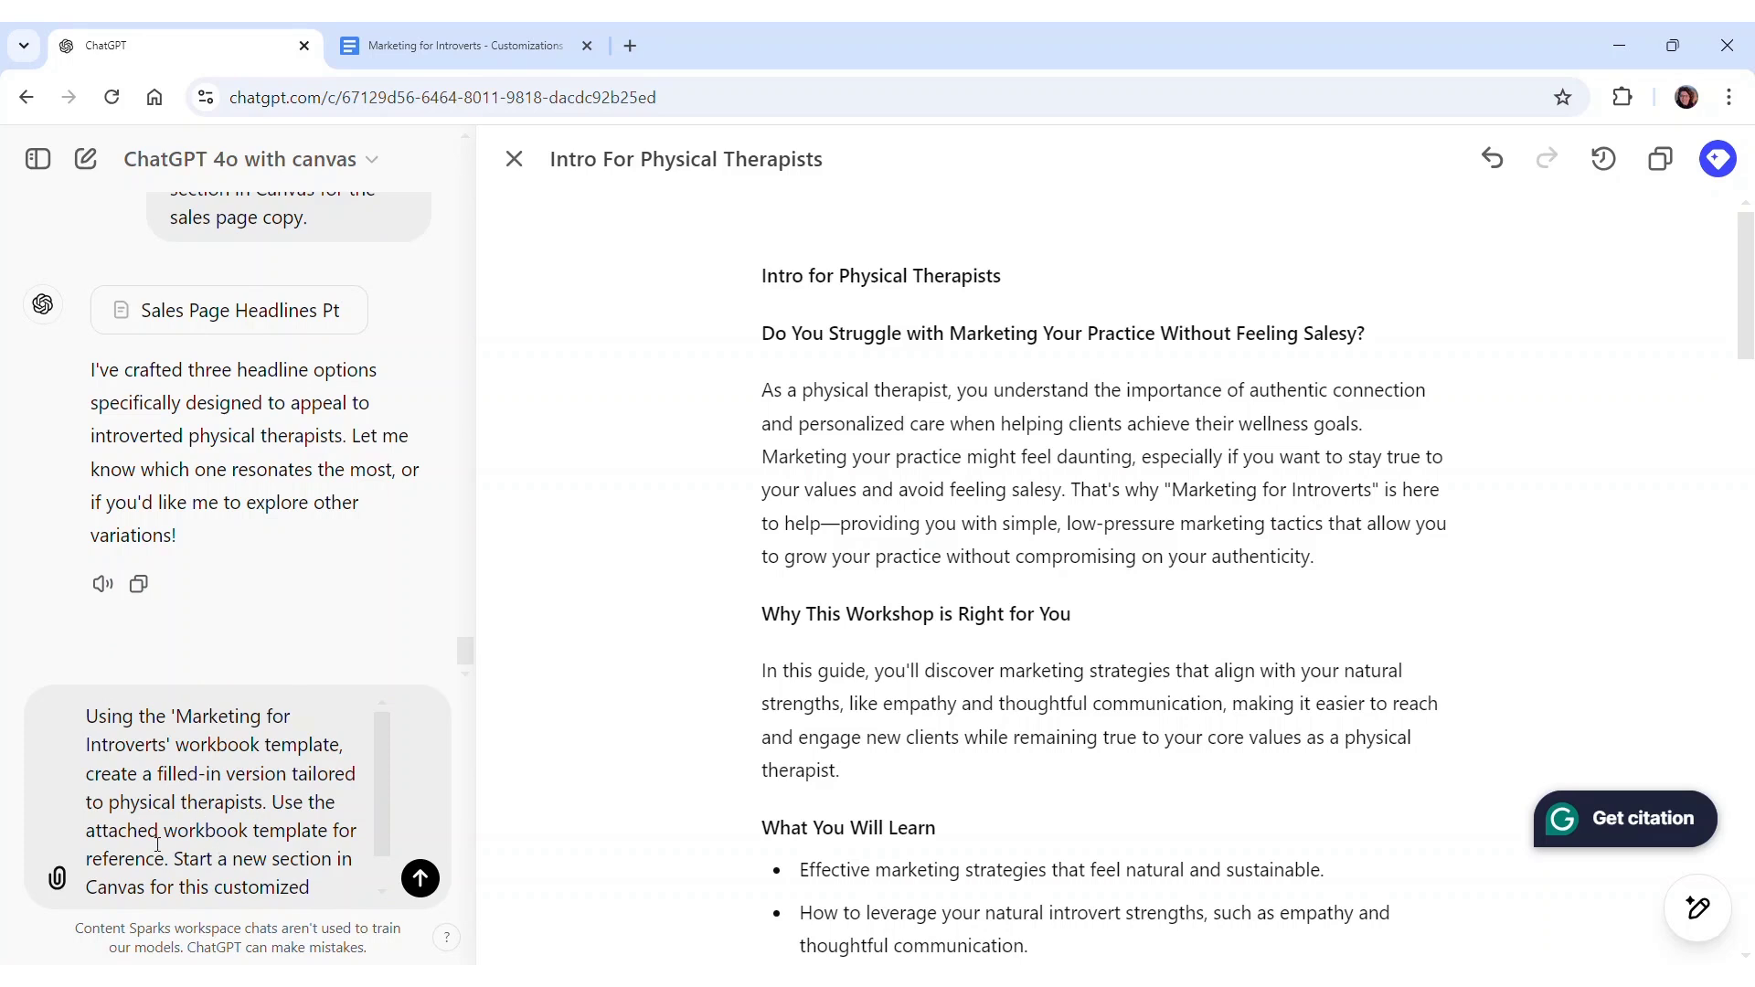
pyautogui.click(59, 883)
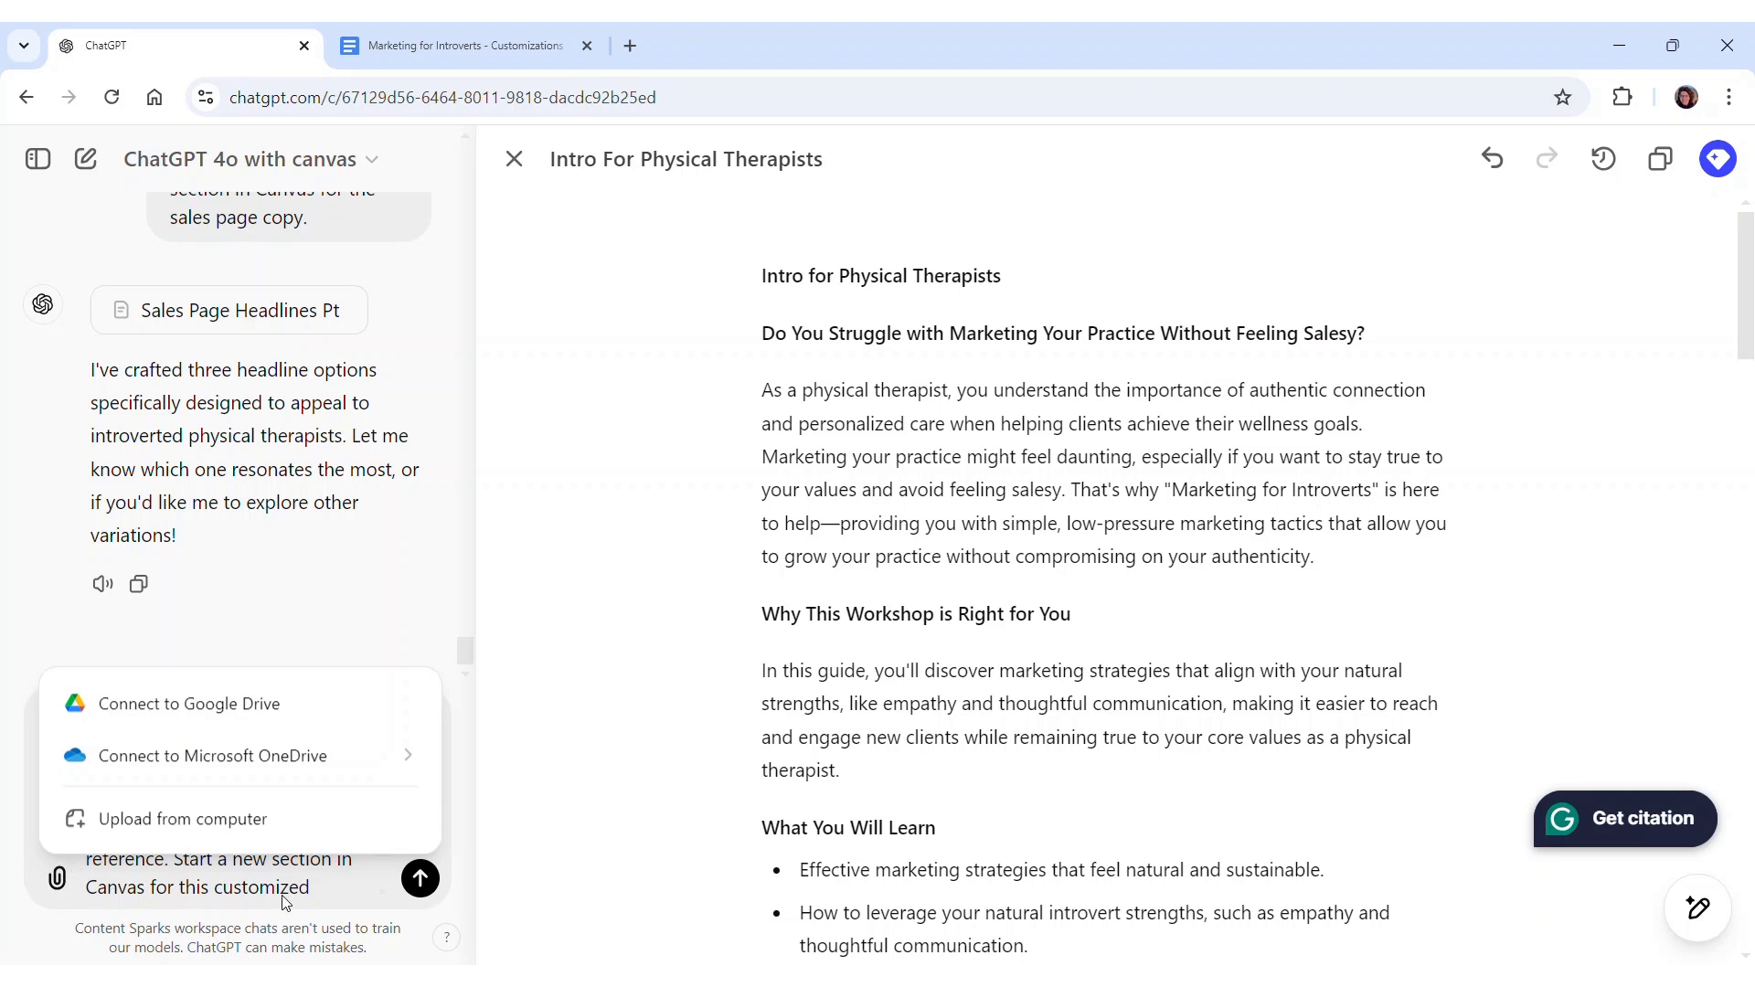
pyautogui.click(315, 893)
pyautogui.click(57, 879)
pyautogui.click(128, 819)
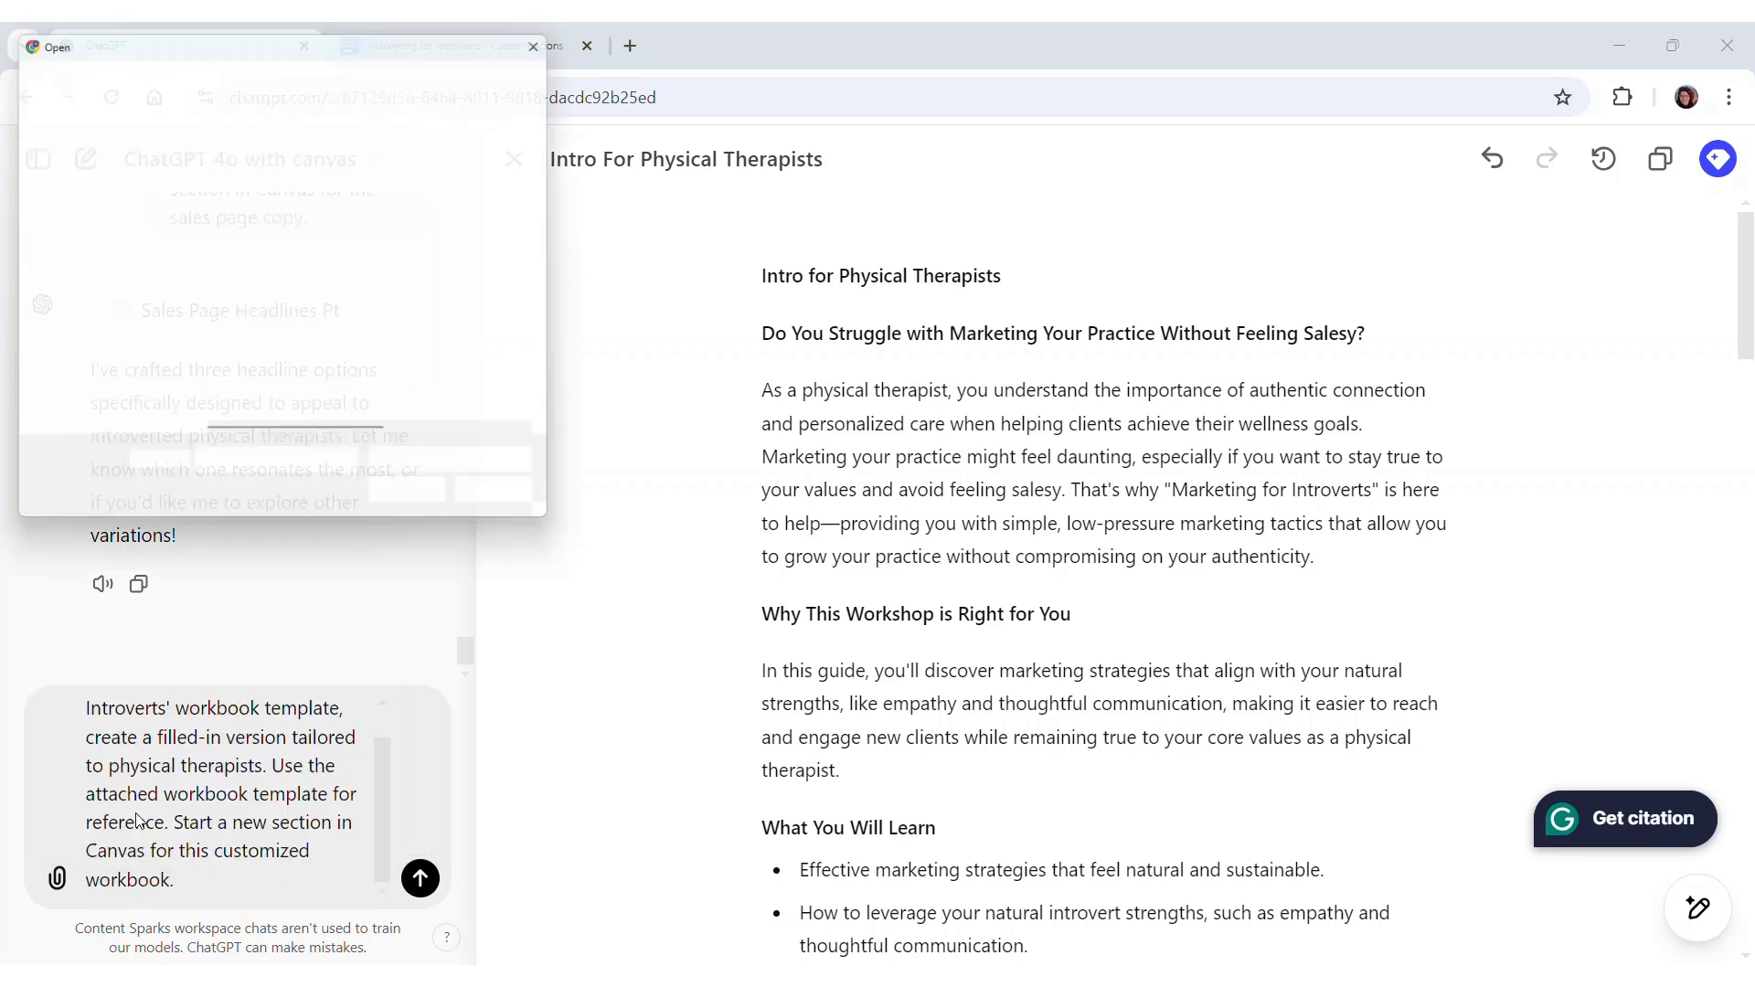
pyautogui.click(286, 190)
pyautogui.click(410, 502)
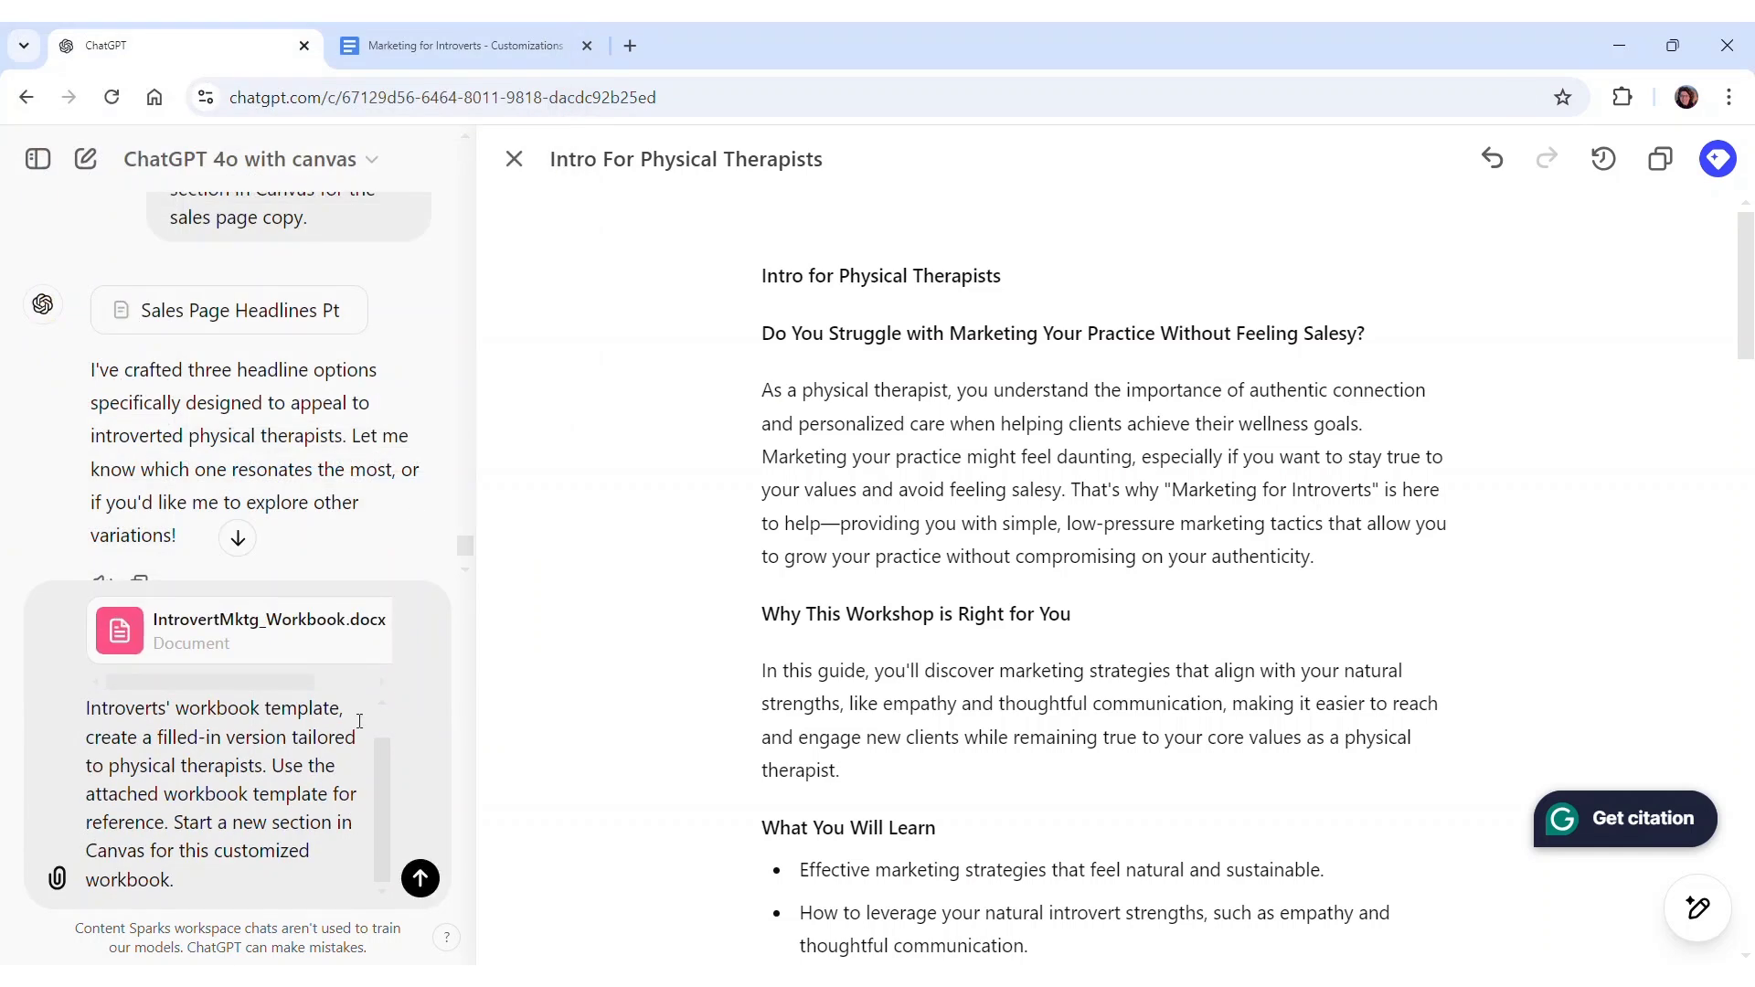
pyautogui.click(423, 881)
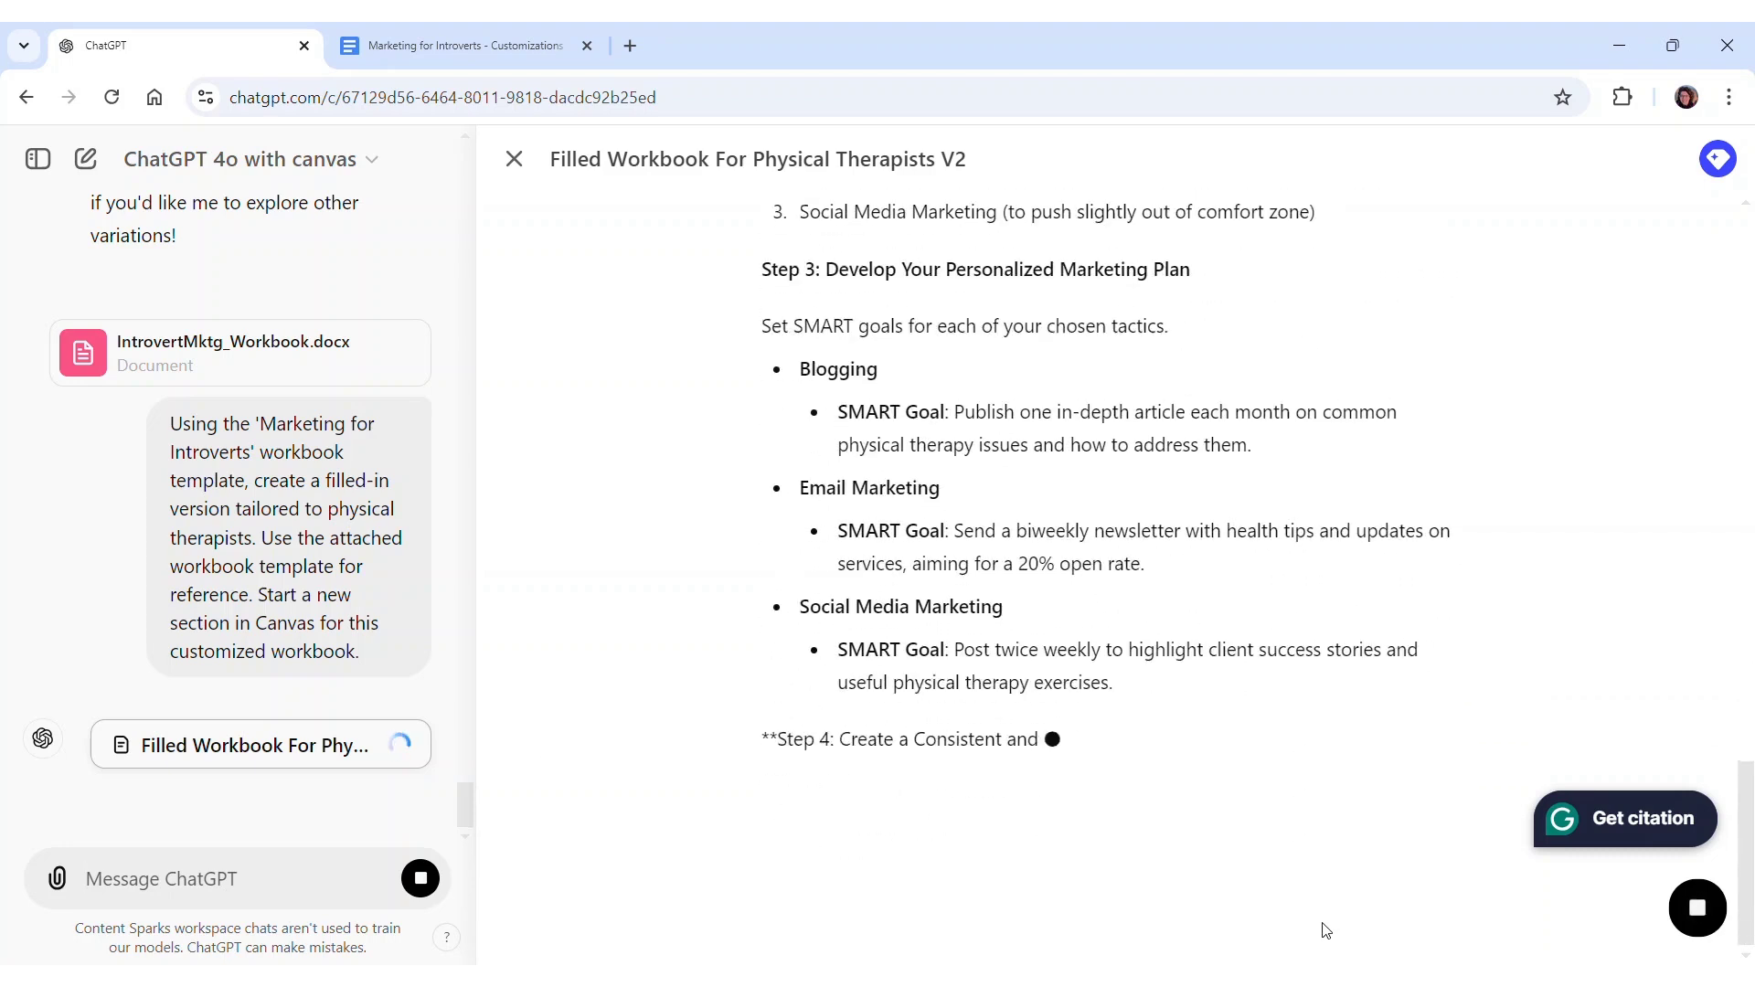
pyautogui.moveTo(1221, 976)
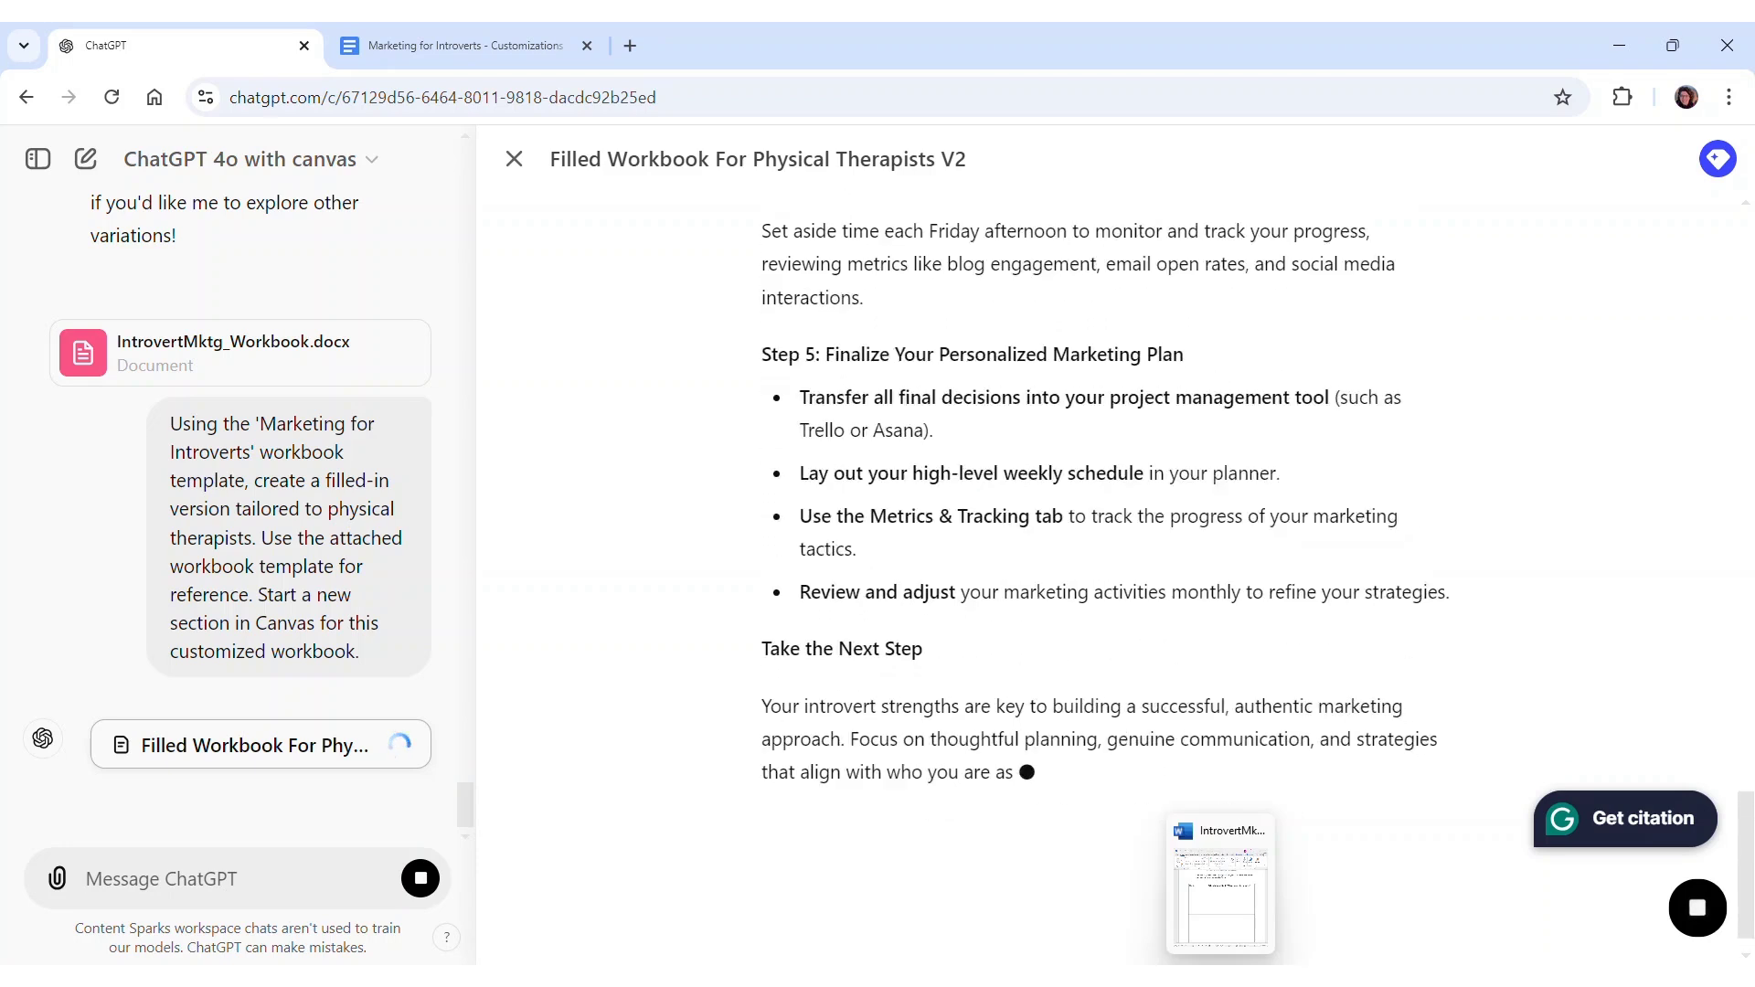
pyautogui.click(1220, 883)
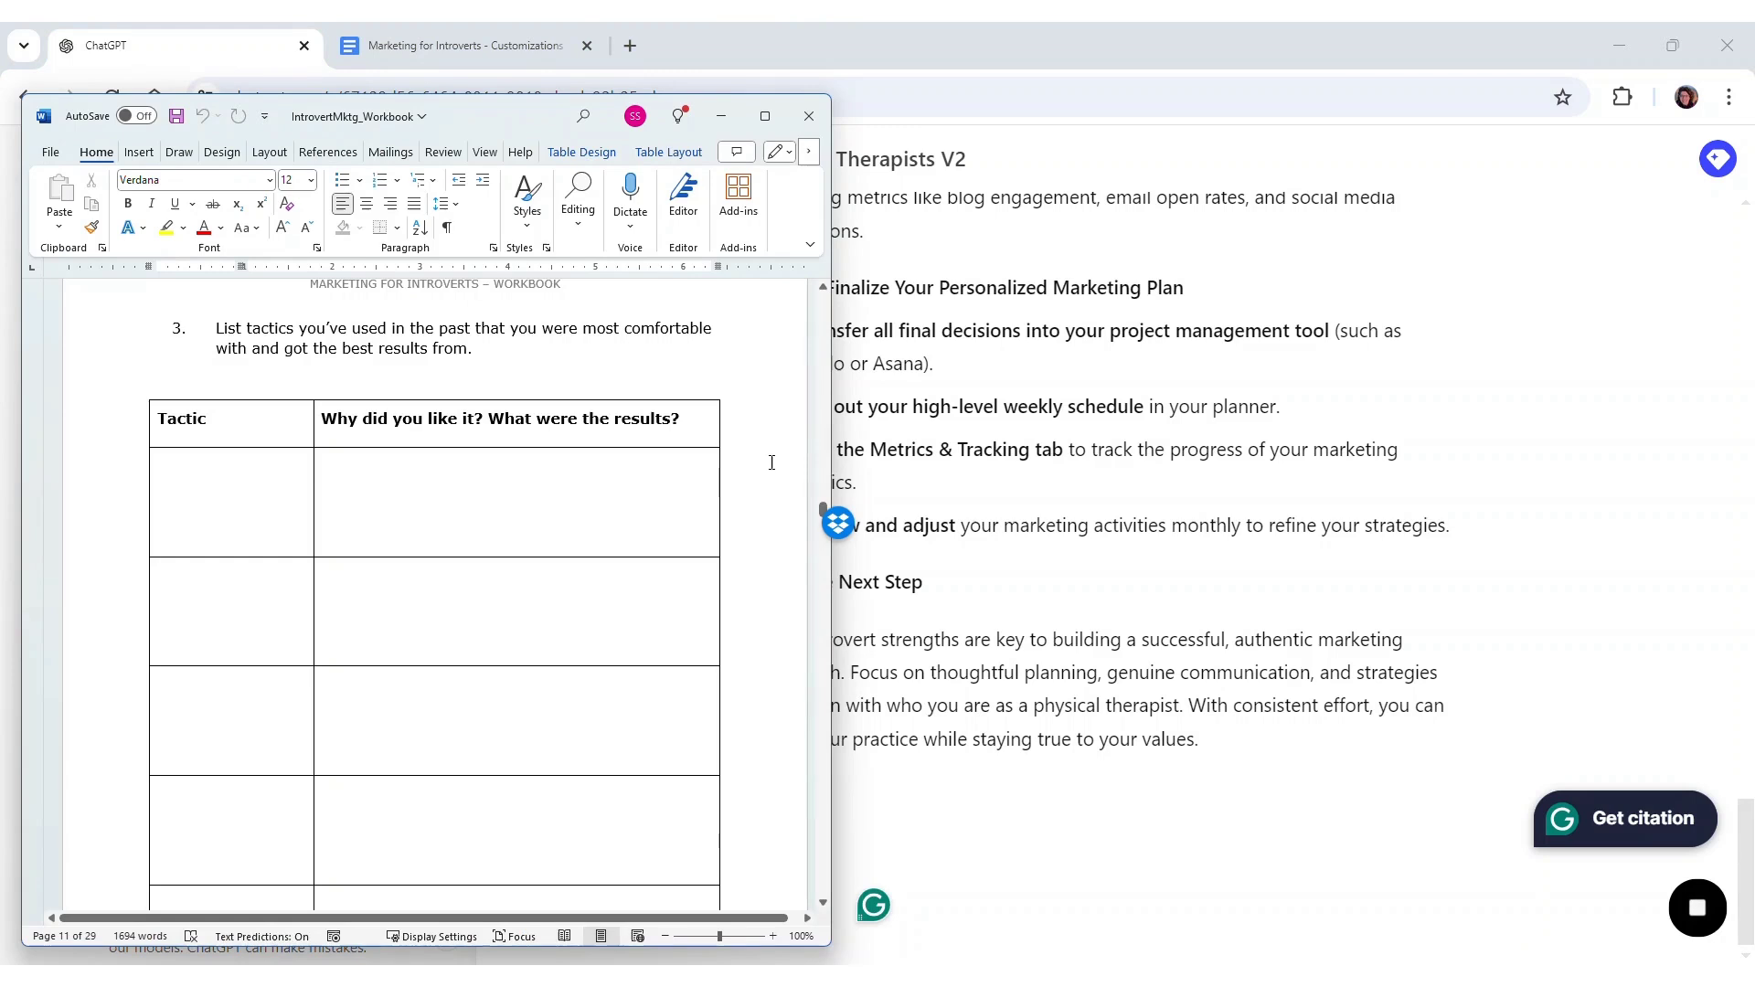
pyautogui.click(1152, 471)
pyautogui.scroll(10, 1152, 471)
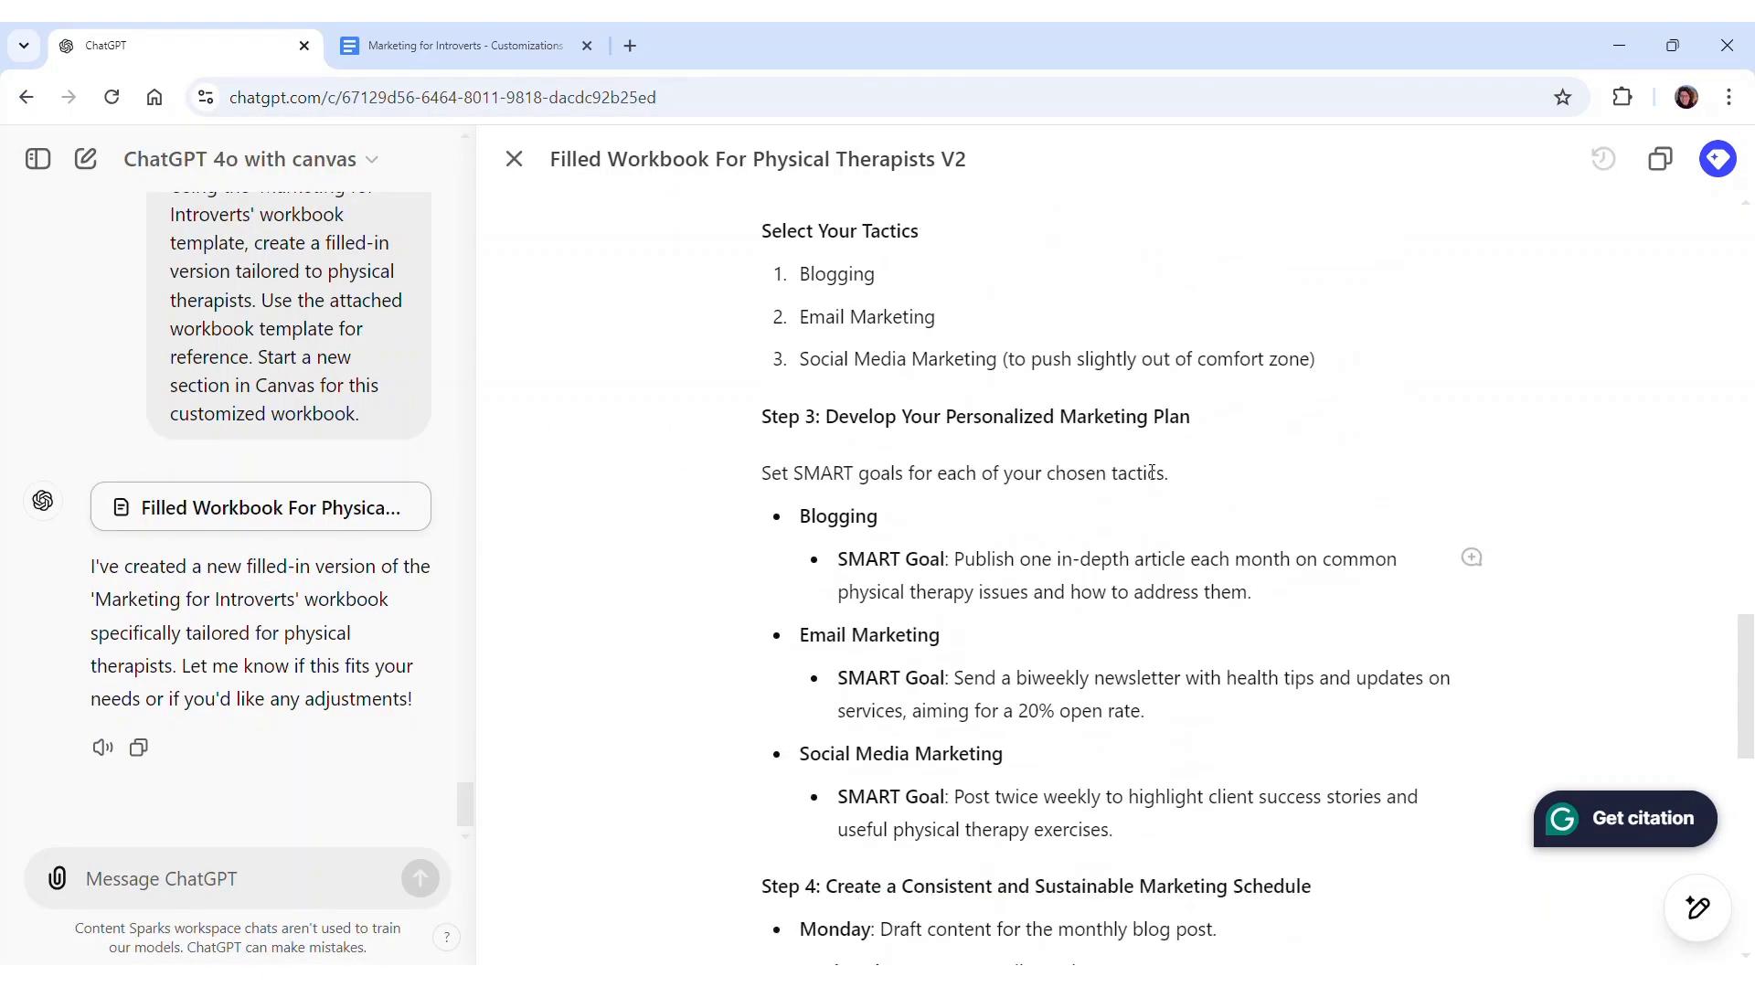
pyautogui.scroll(15, 1152, 471)
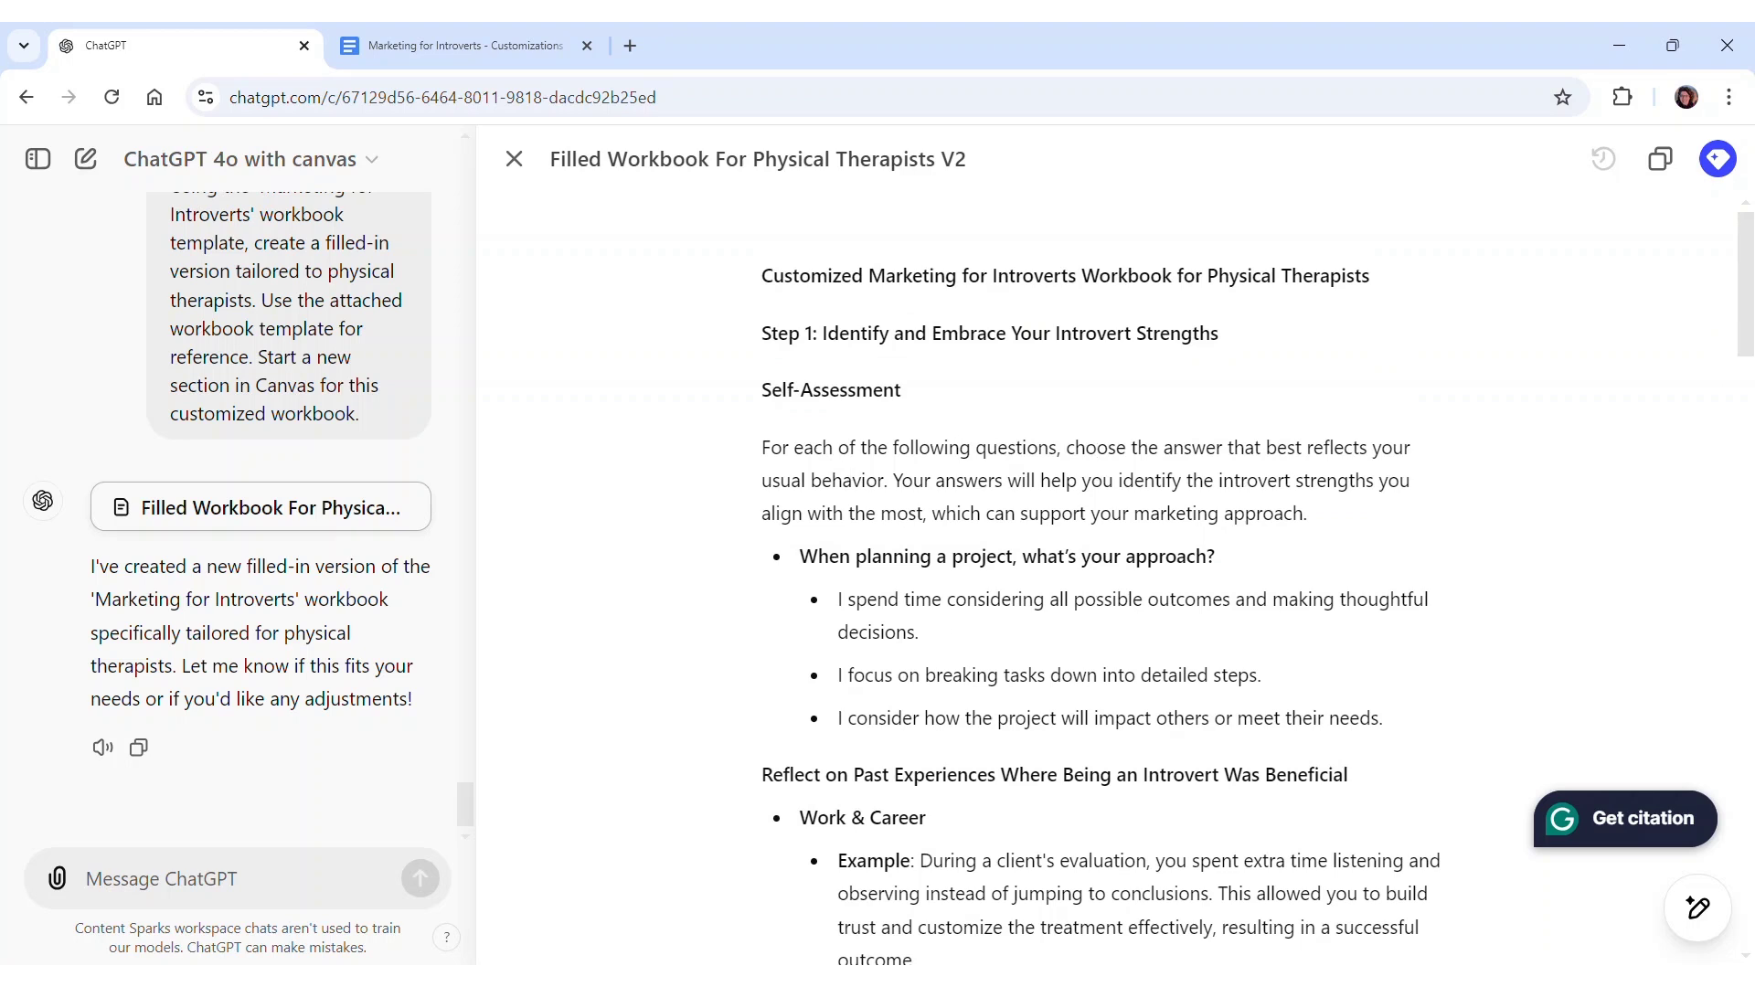
pyautogui.hotkey('alt', 'Tab')
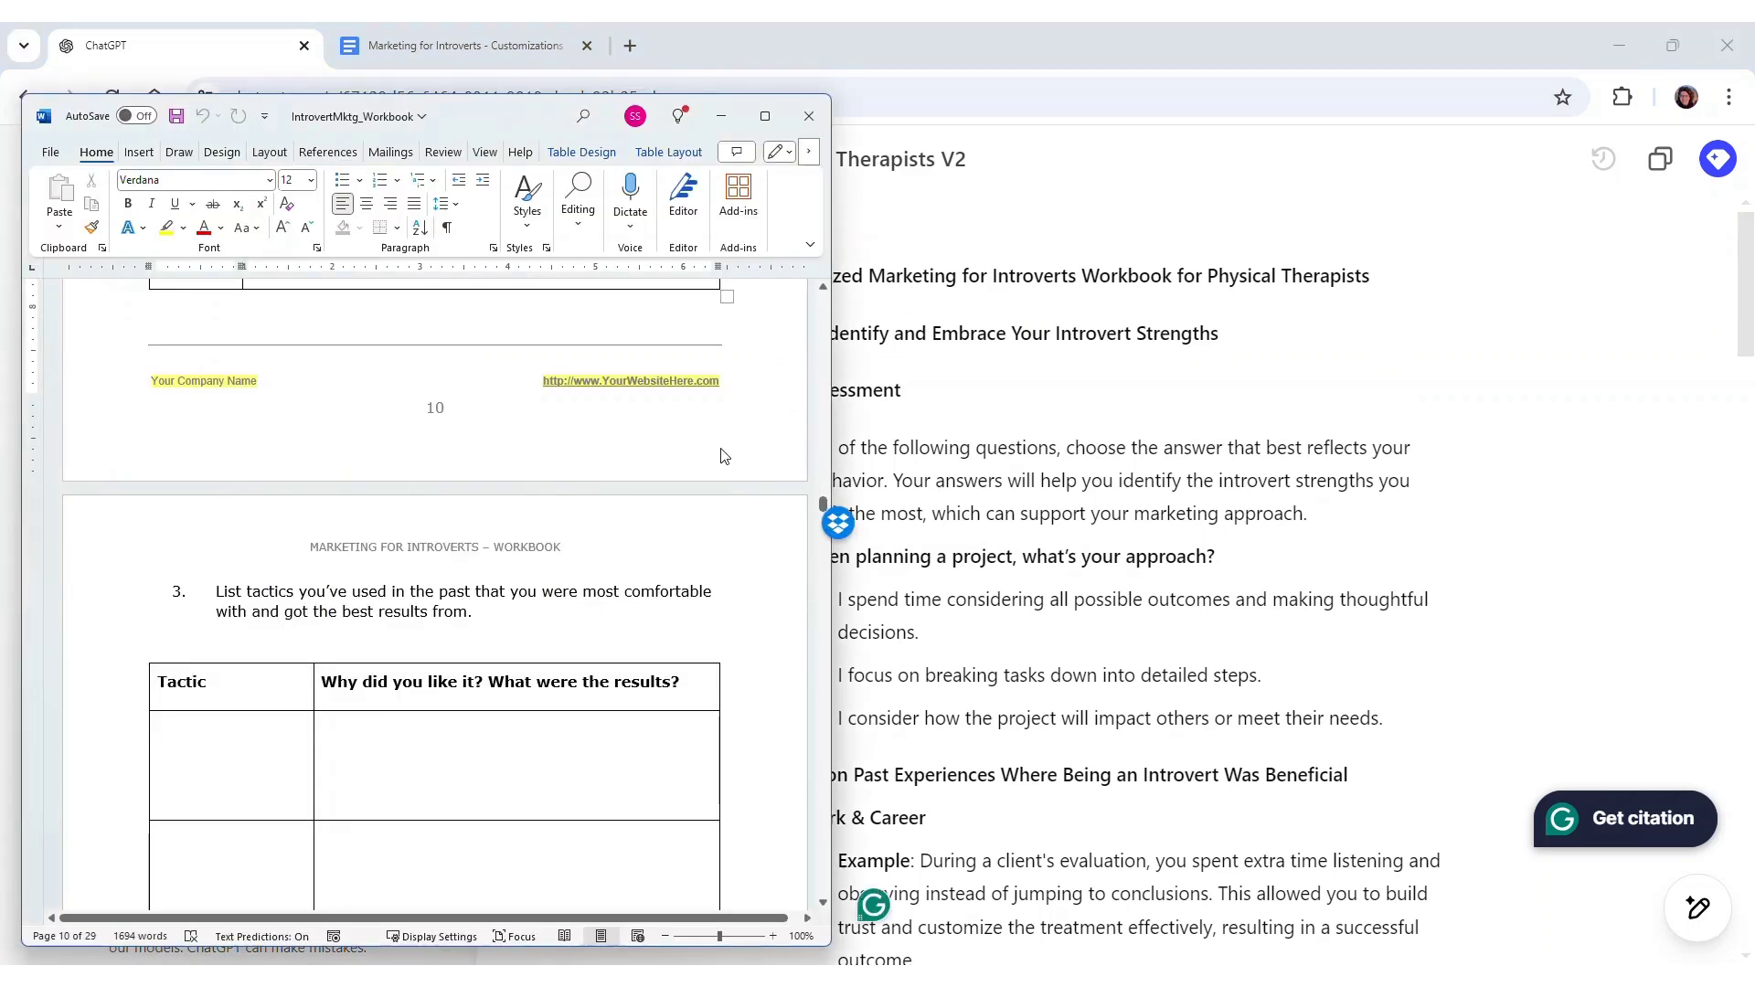
pyautogui.scroll(10, 725, 455)
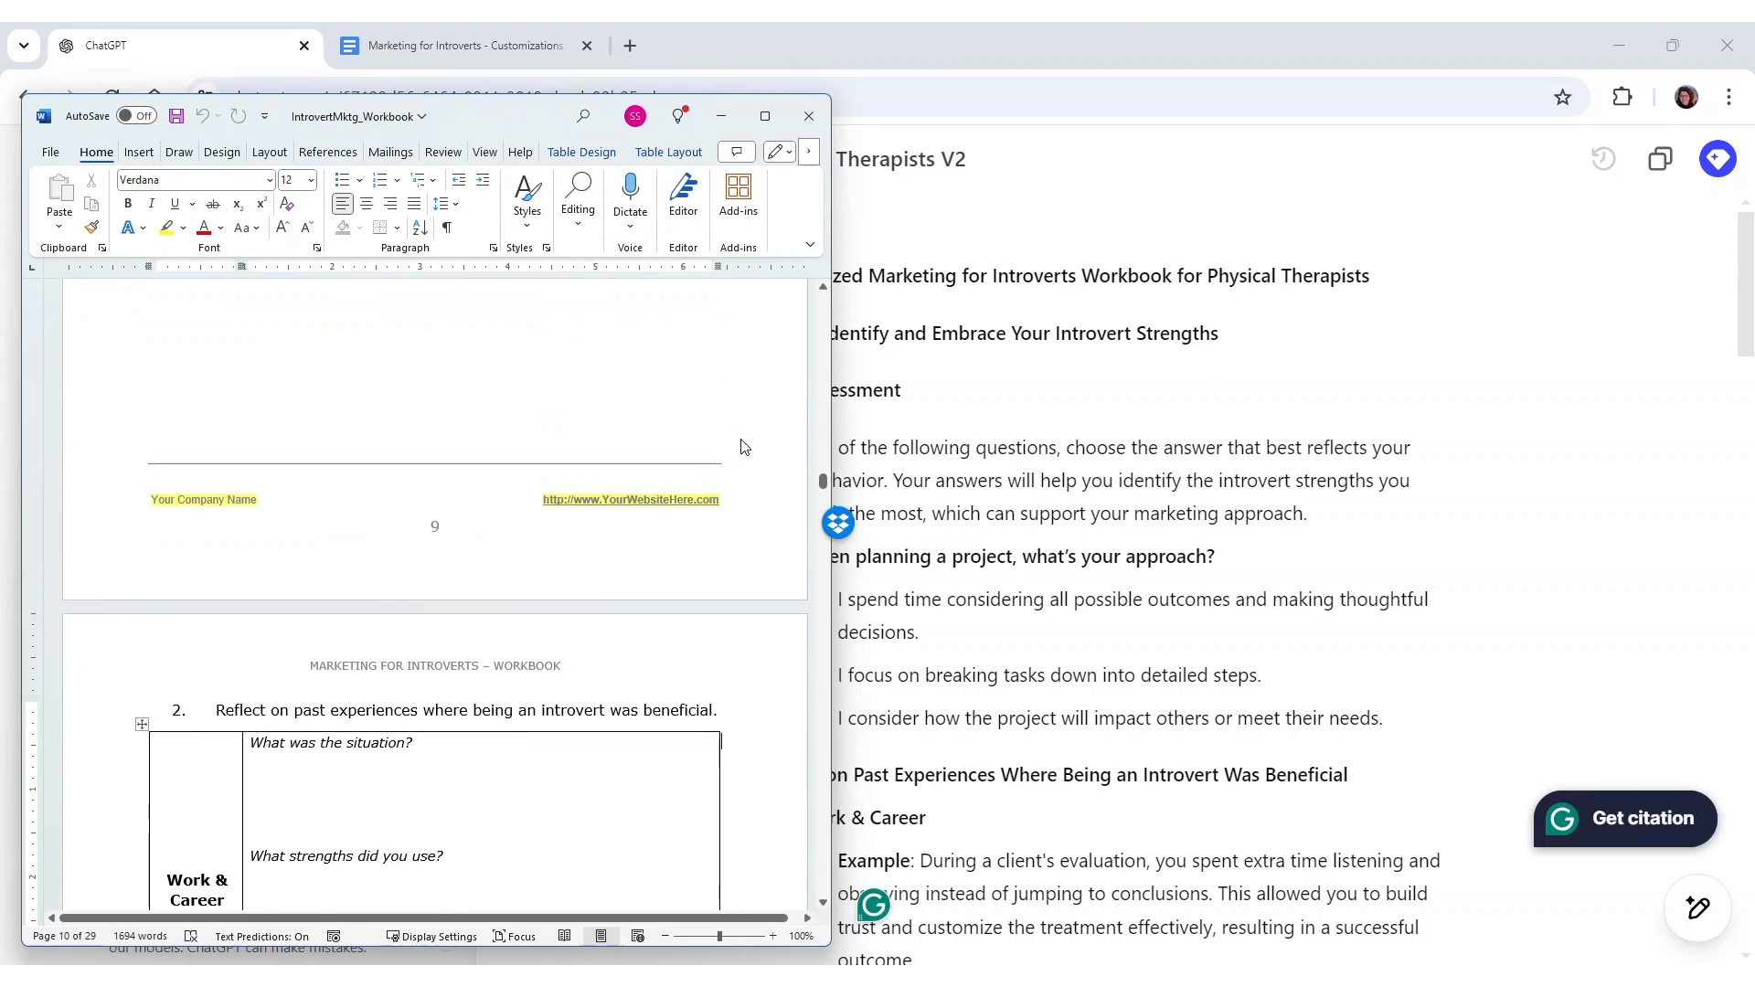
pyautogui.scroll(12, 740, 447)
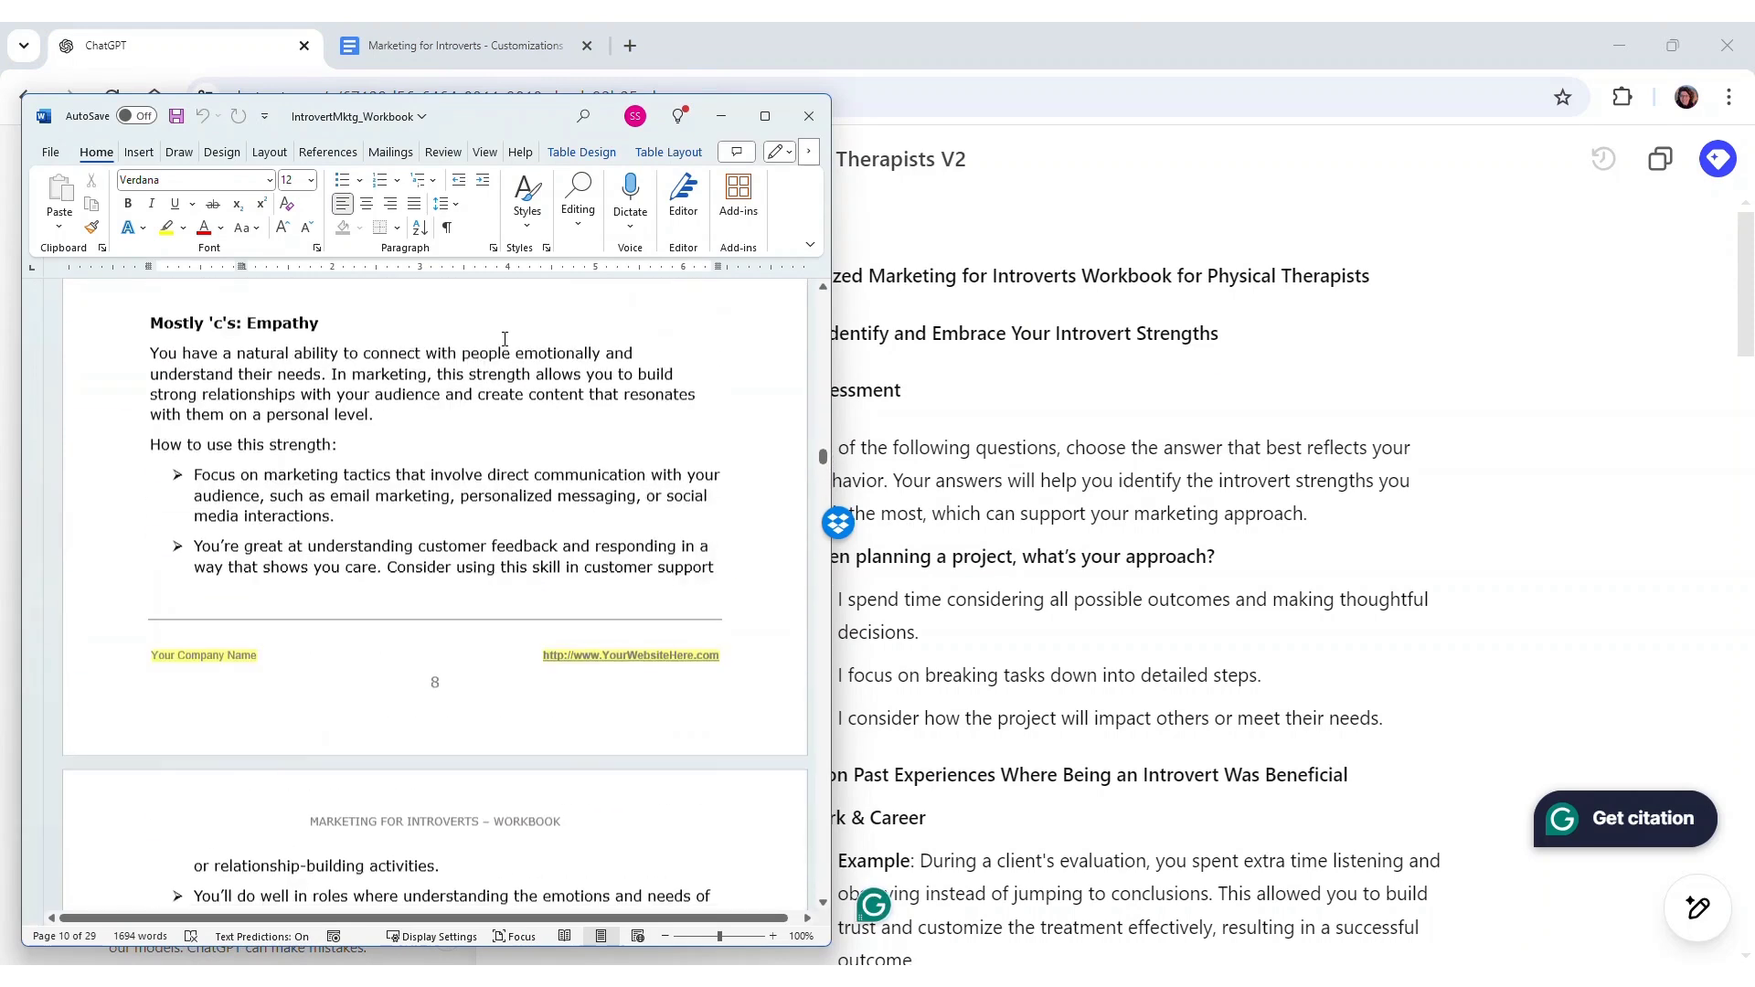
pyautogui.scroll(10, 505, 339)
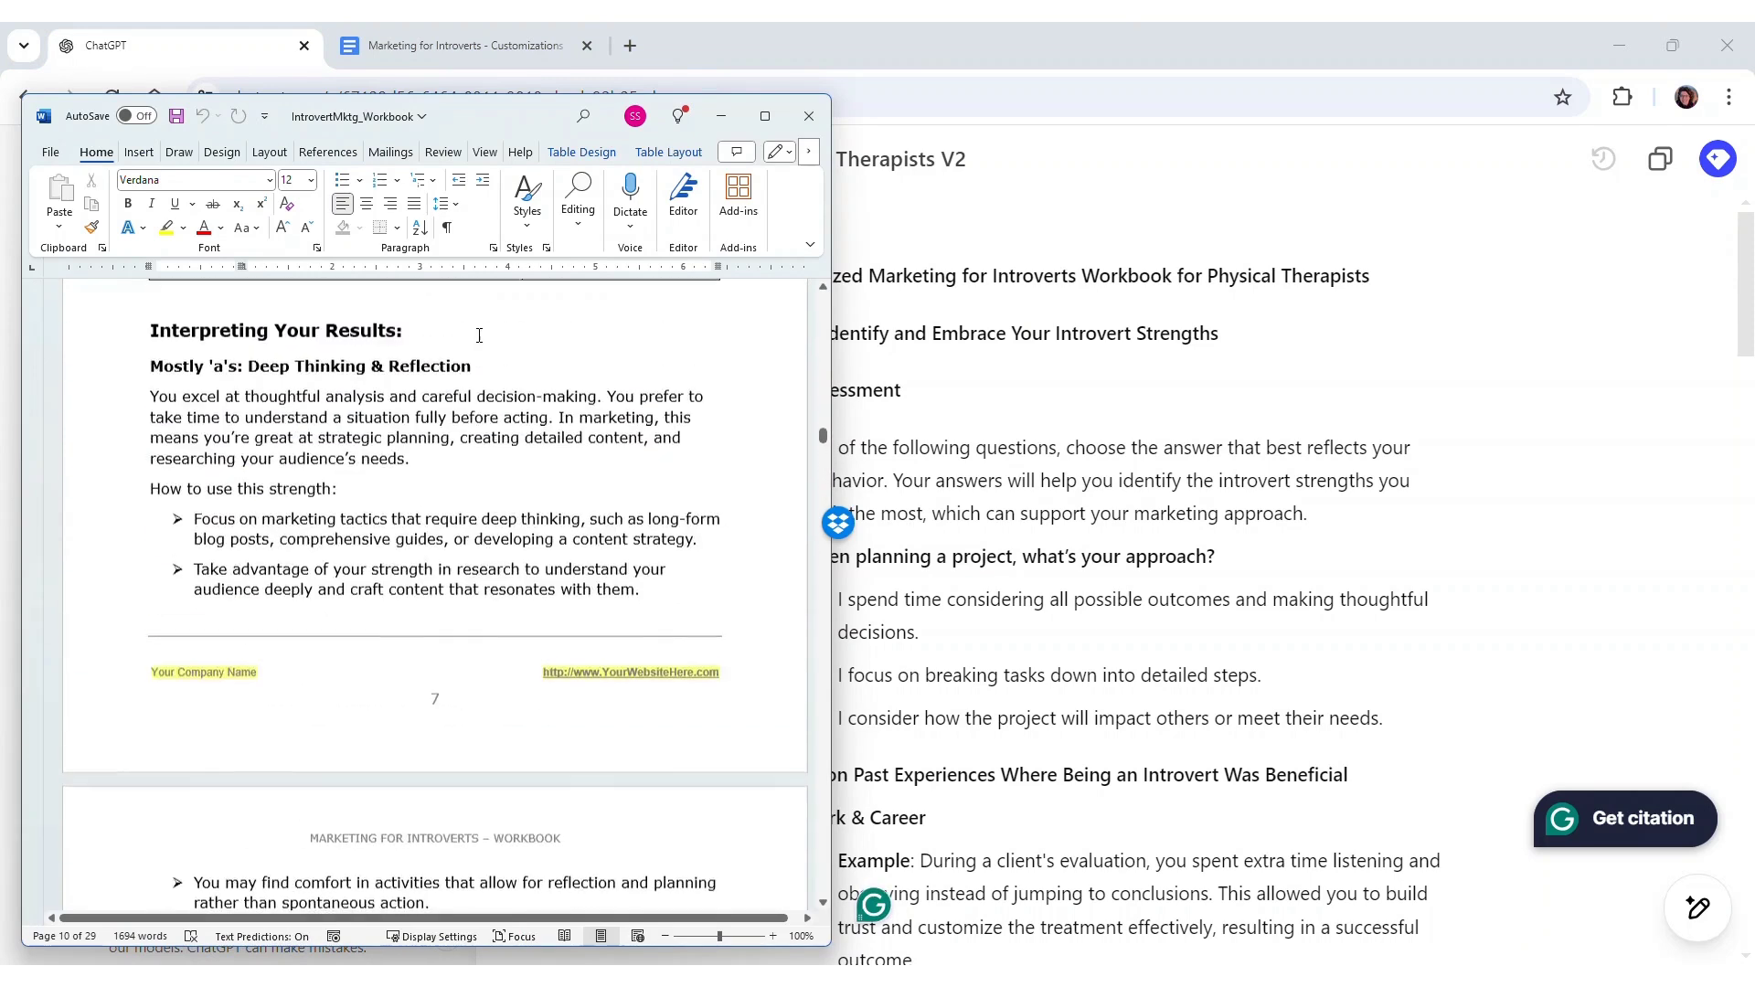
pyautogui.scroll(1, 479, 336)
pyautogui.scroll(-8, 510, 438)
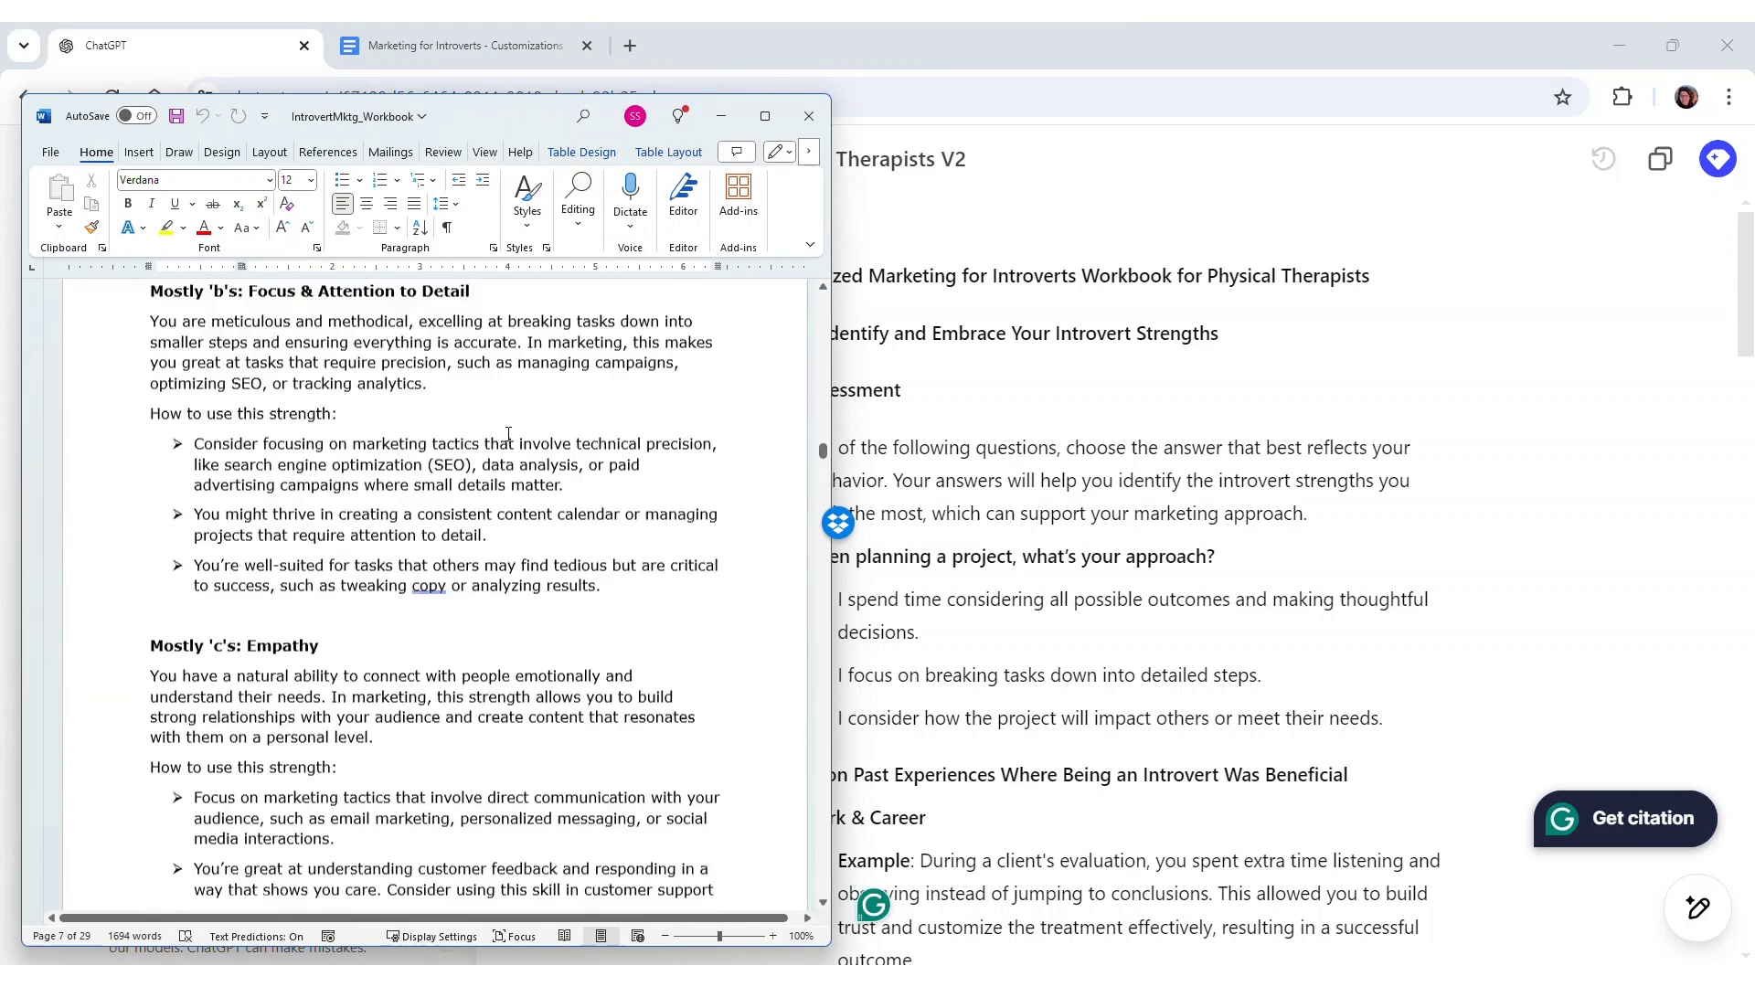
pyautogui.scroll(-12, 510, 435)
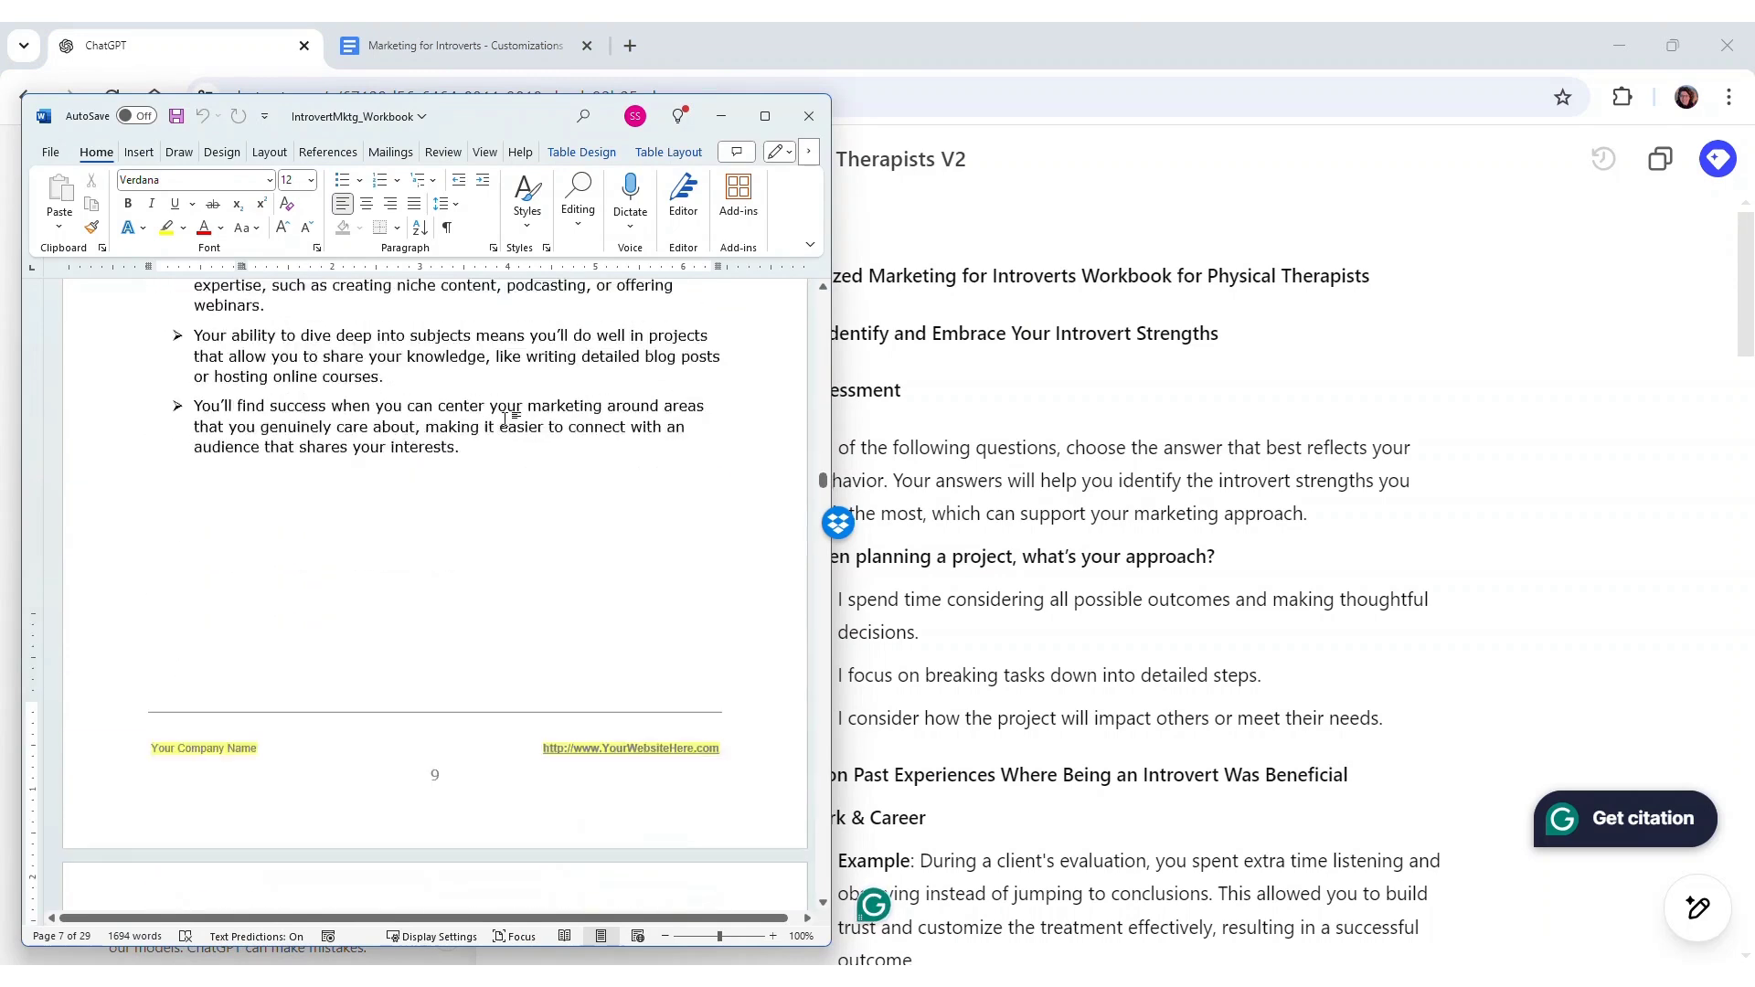
pyautogui.scroll(-10, 508, 419)
pyautogui.scroll(-1, 447, 516)
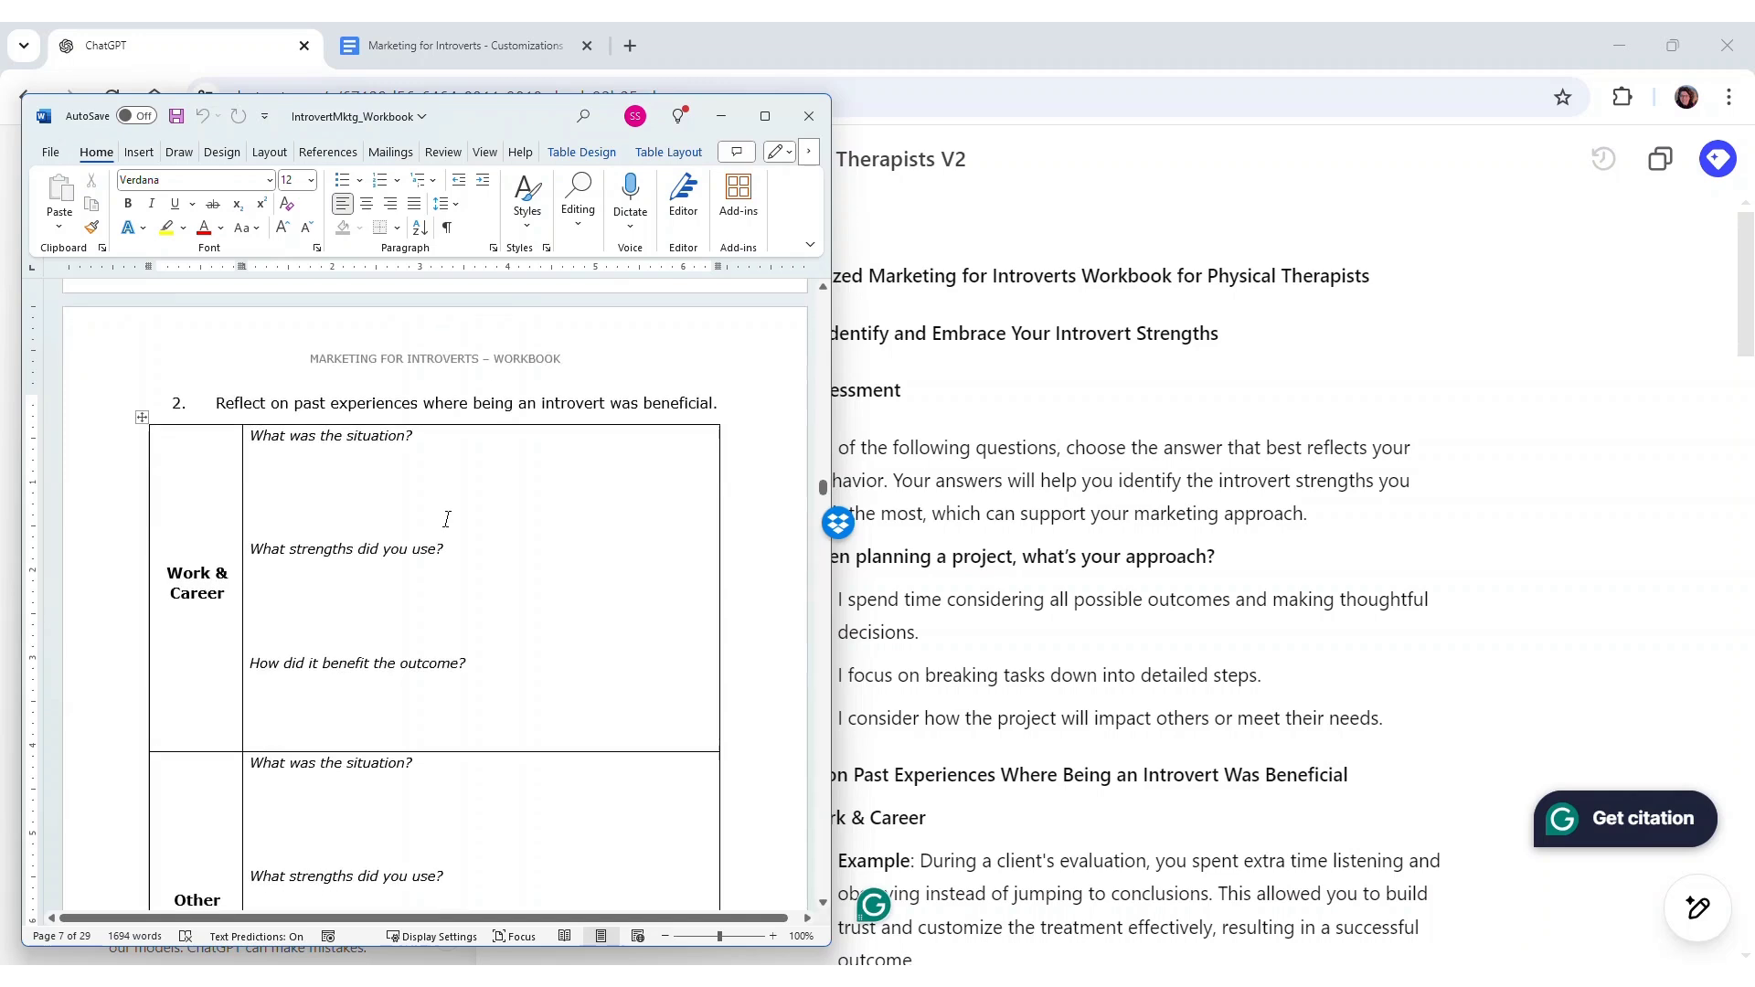
pyautogui.scroll(-1, 447, 520)
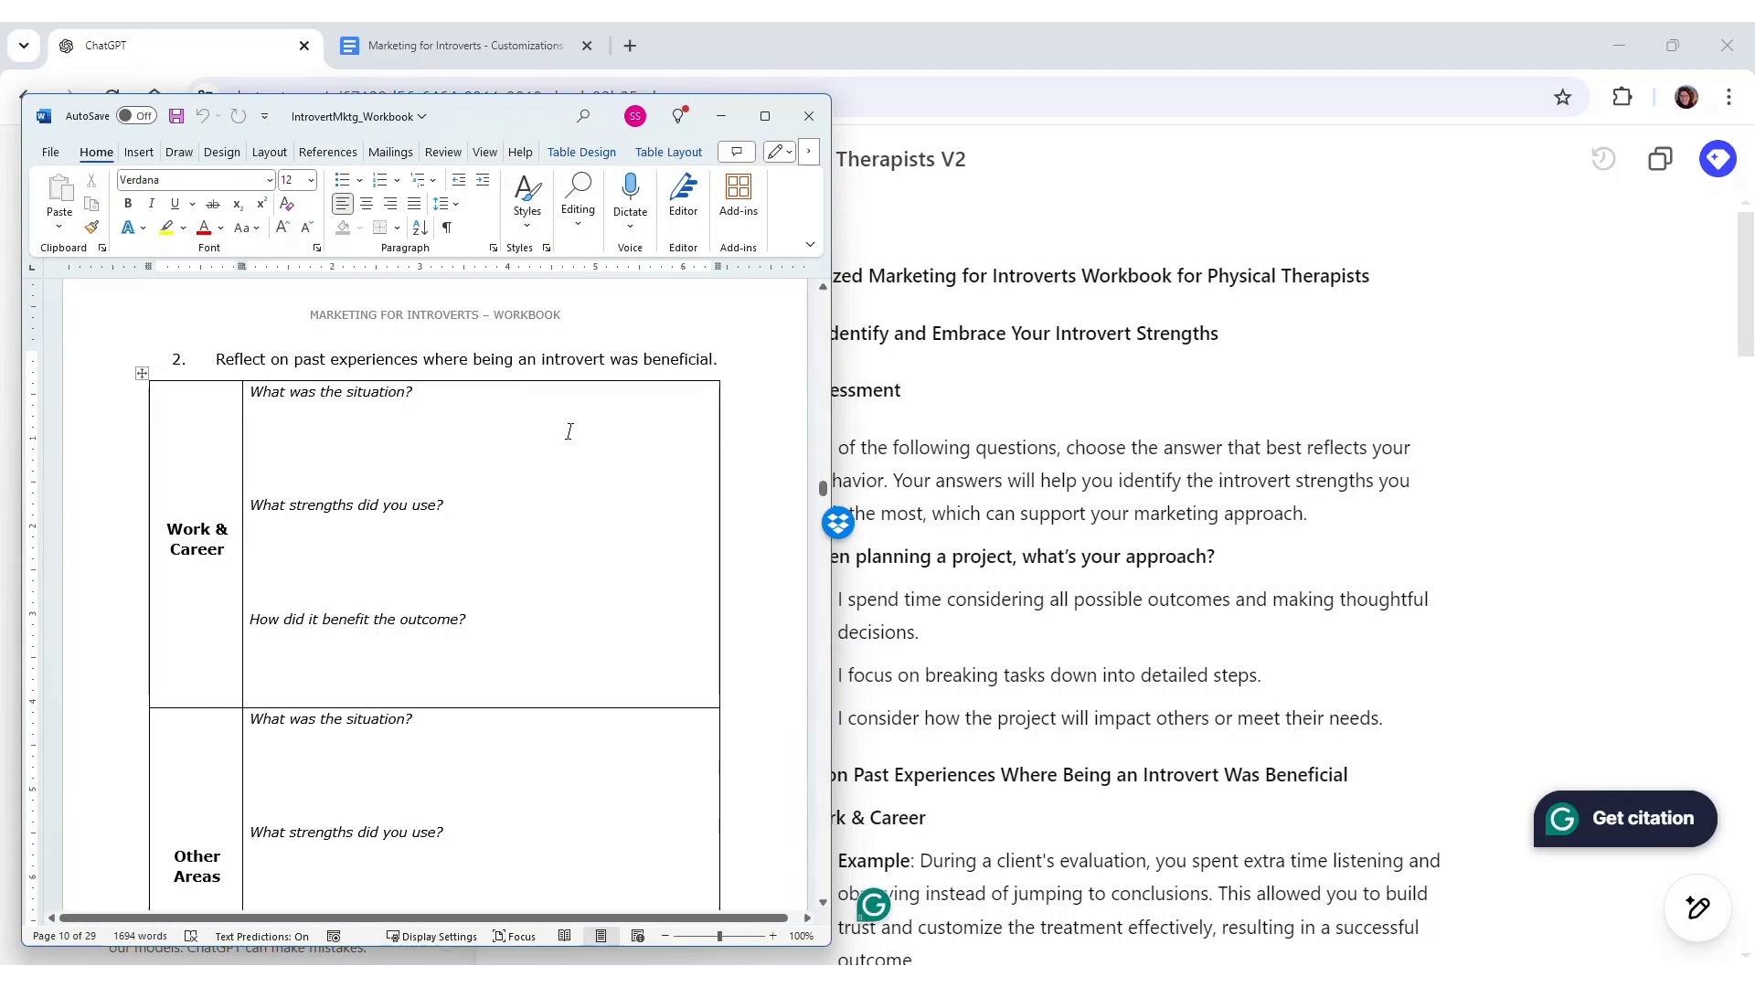
pyautogui.click(1027, 440)
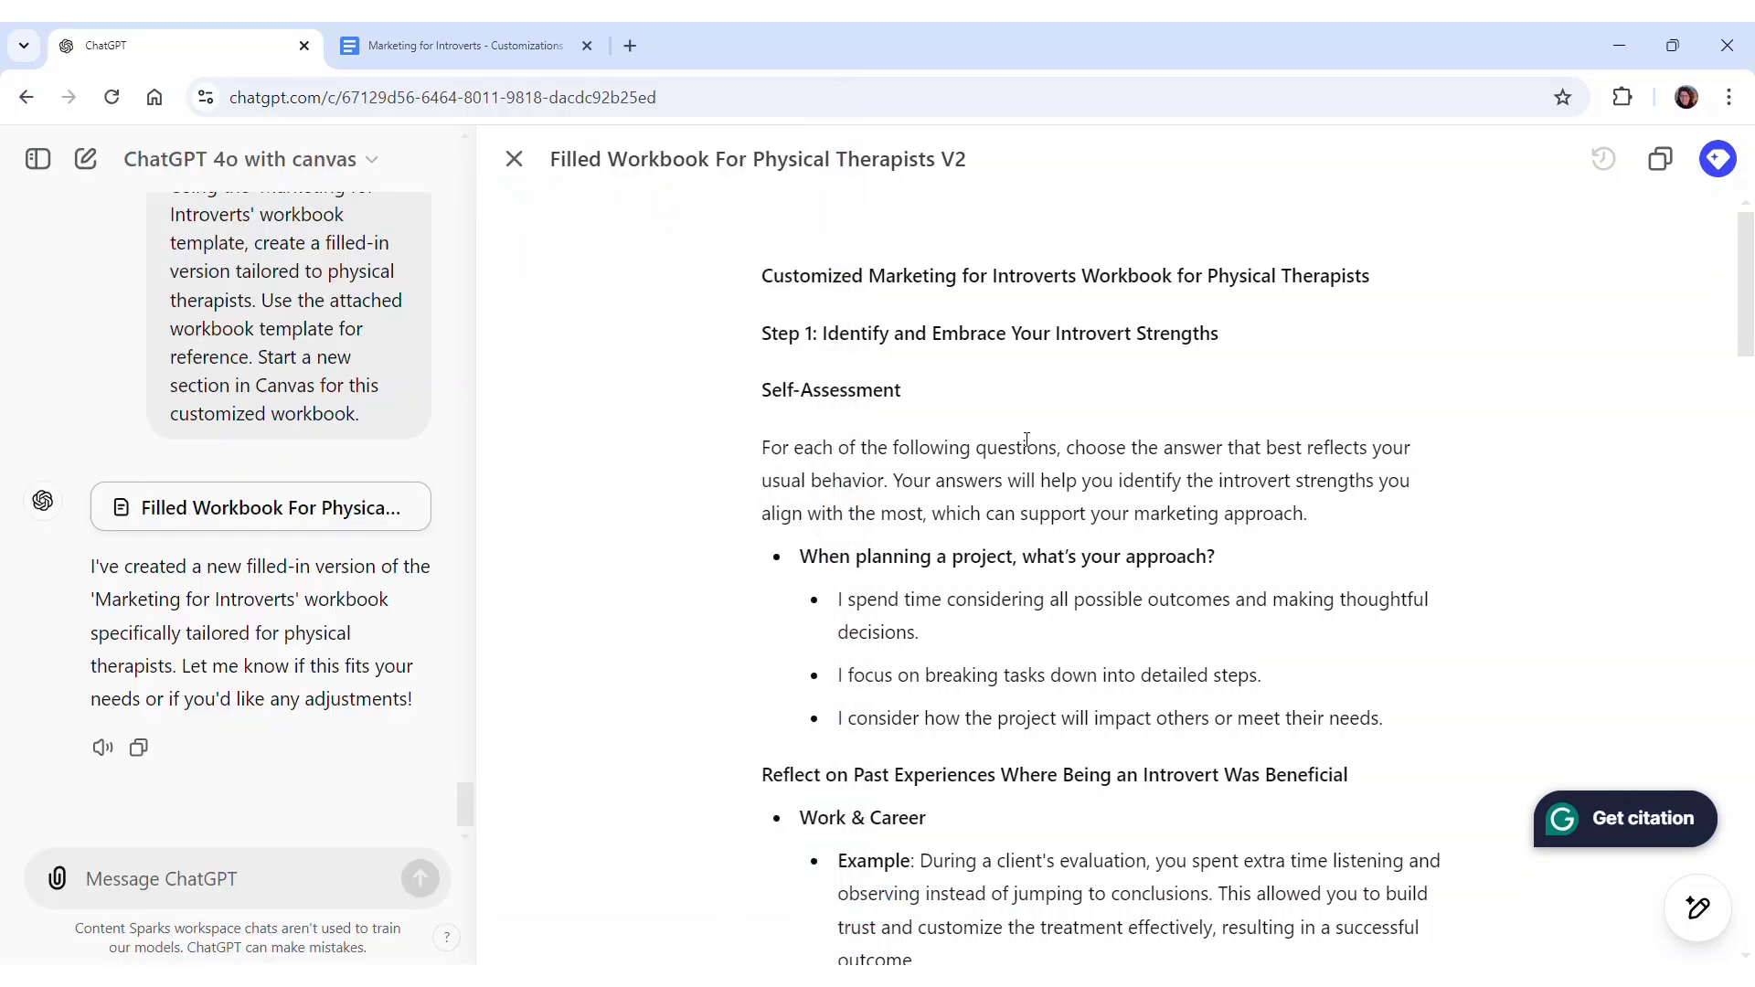
pyautogui.scroll(-5, 1104, 540)
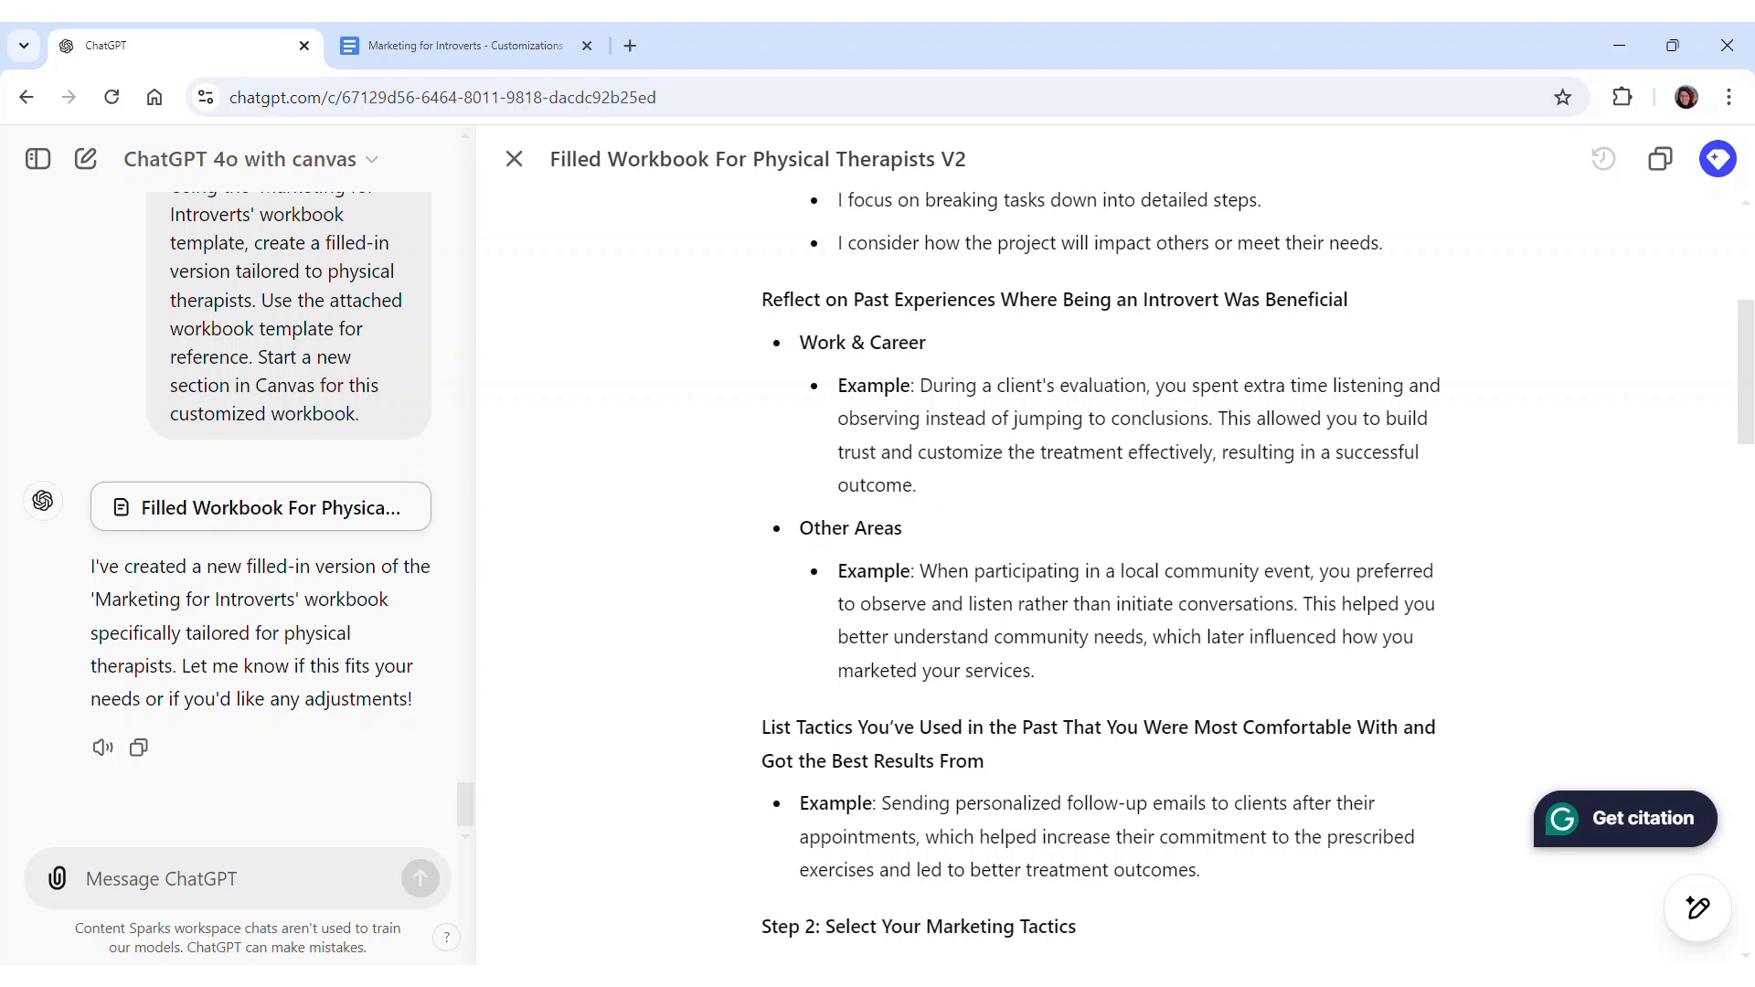
pyautogui.click(1206, 952)
pyautogui.scroll(-3, 451, 674)
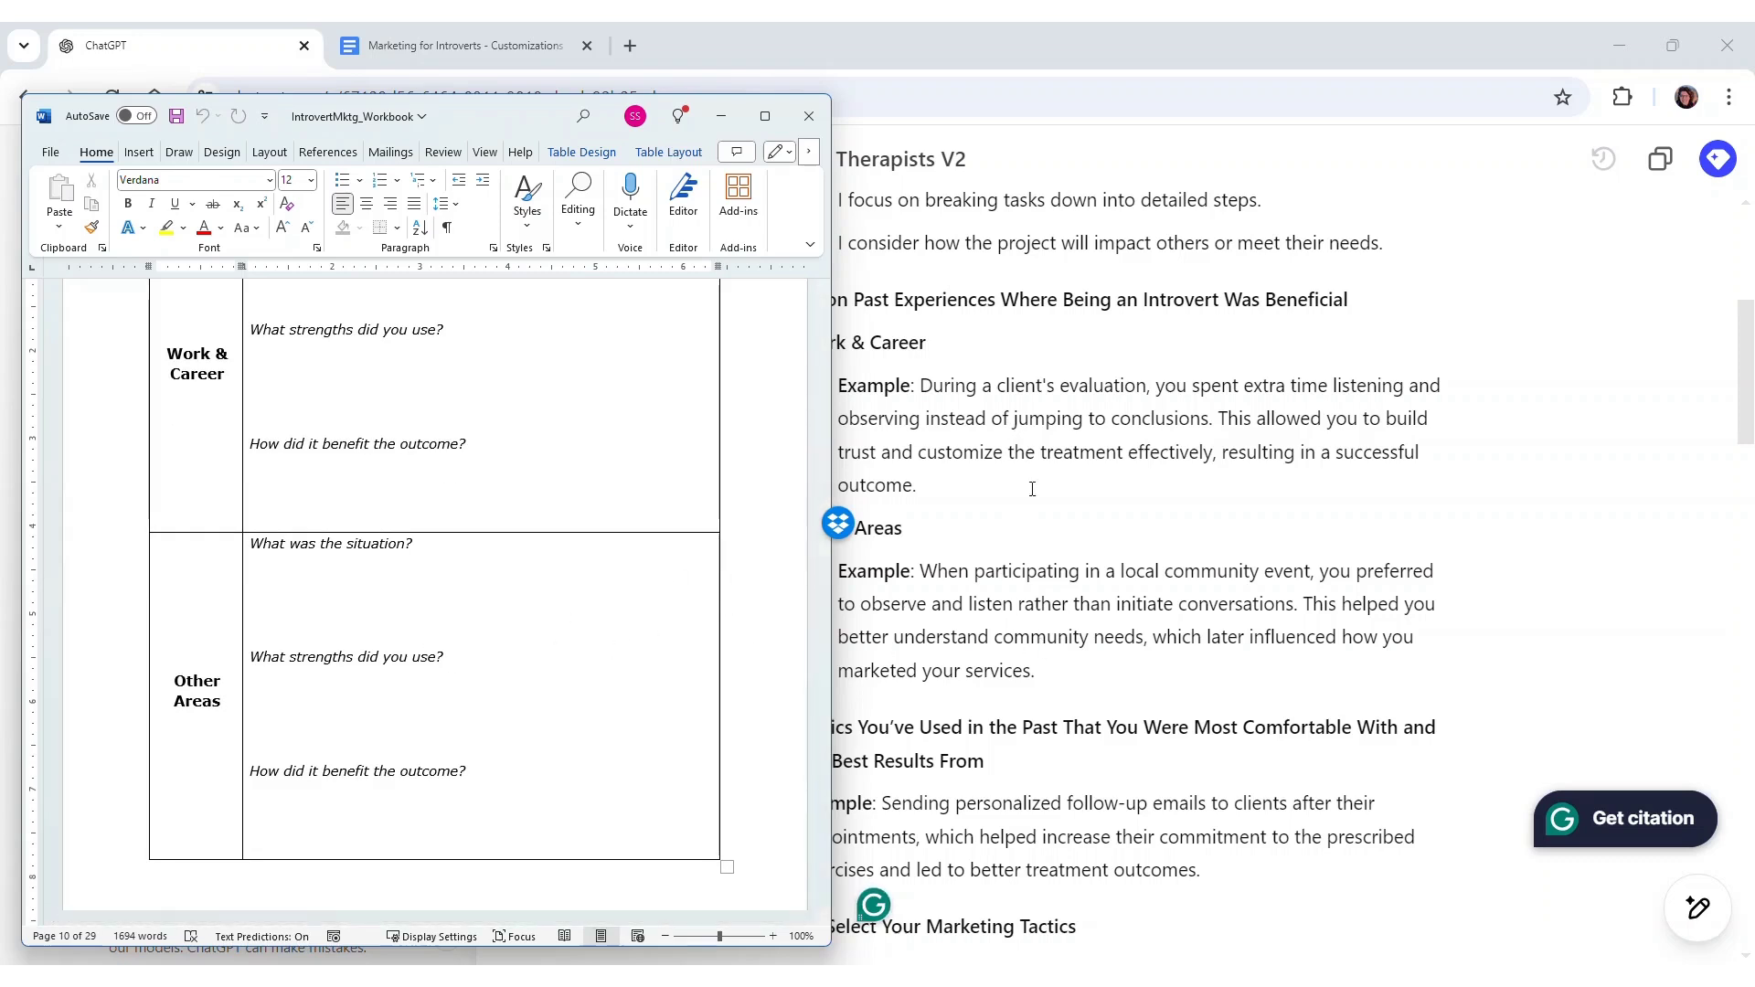
pyautogui.click(990, 639)
pyautogui.scroll(-5, 990, 639)
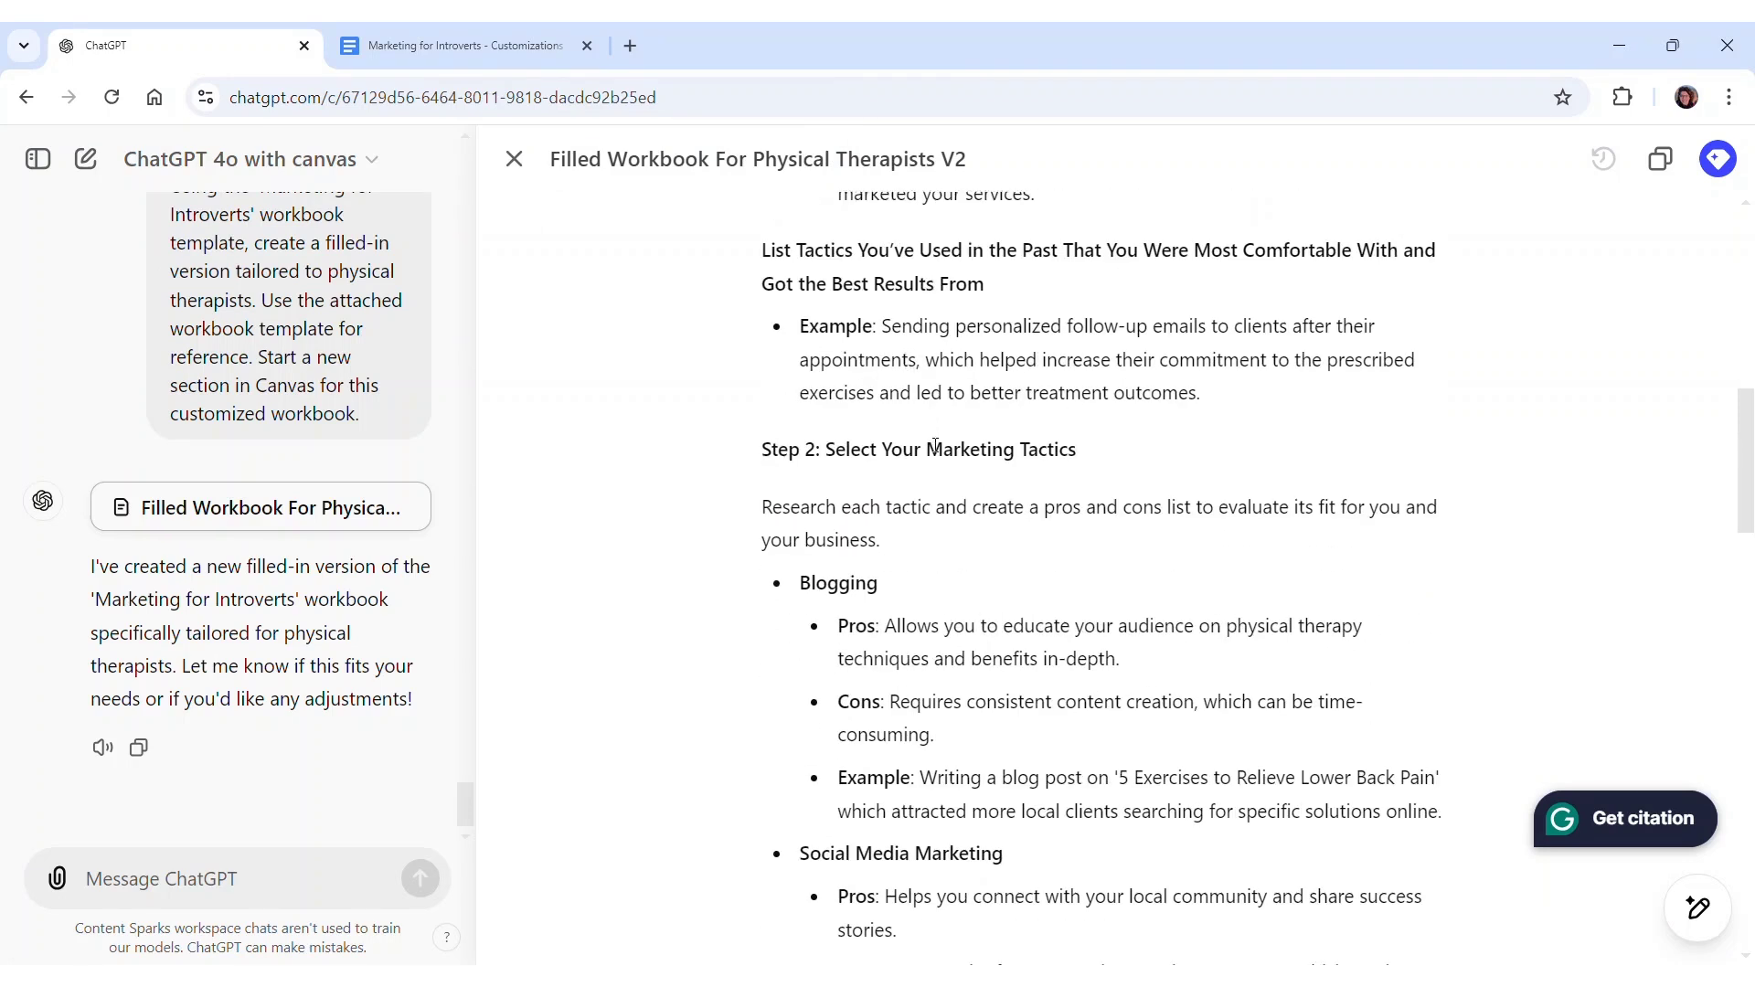
pyautogui.scroll(-3, 936, 445)
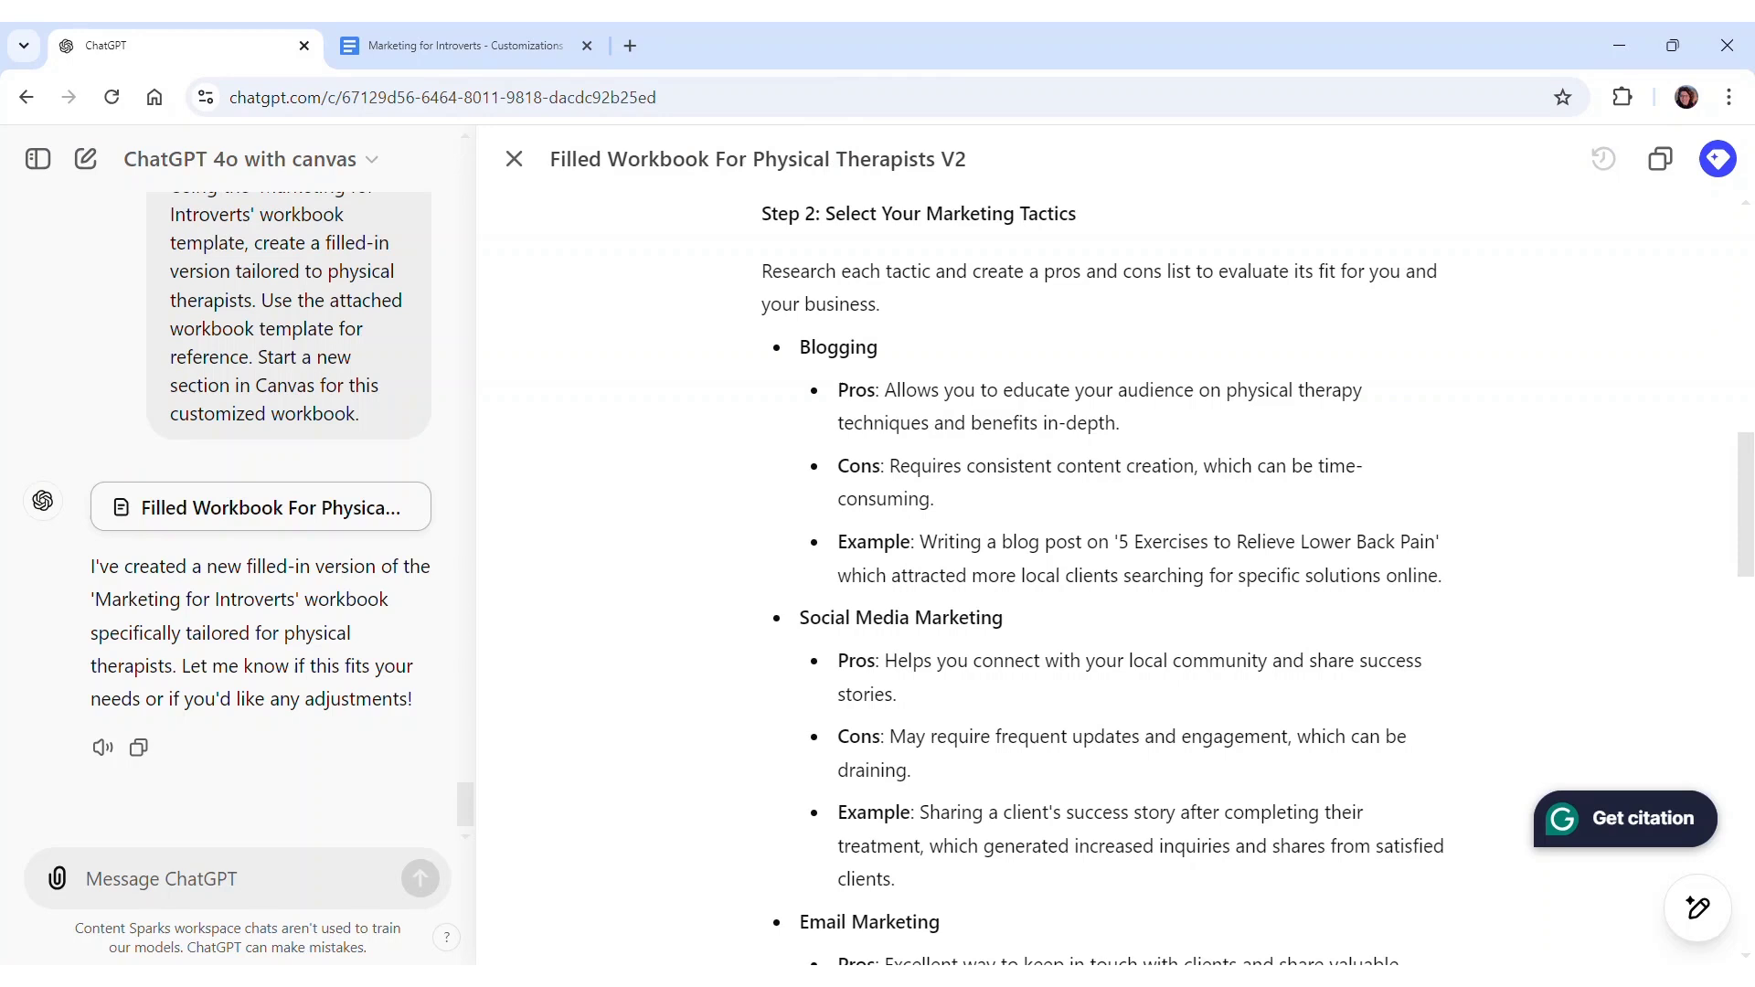
pyautogui.click(1221, 887)
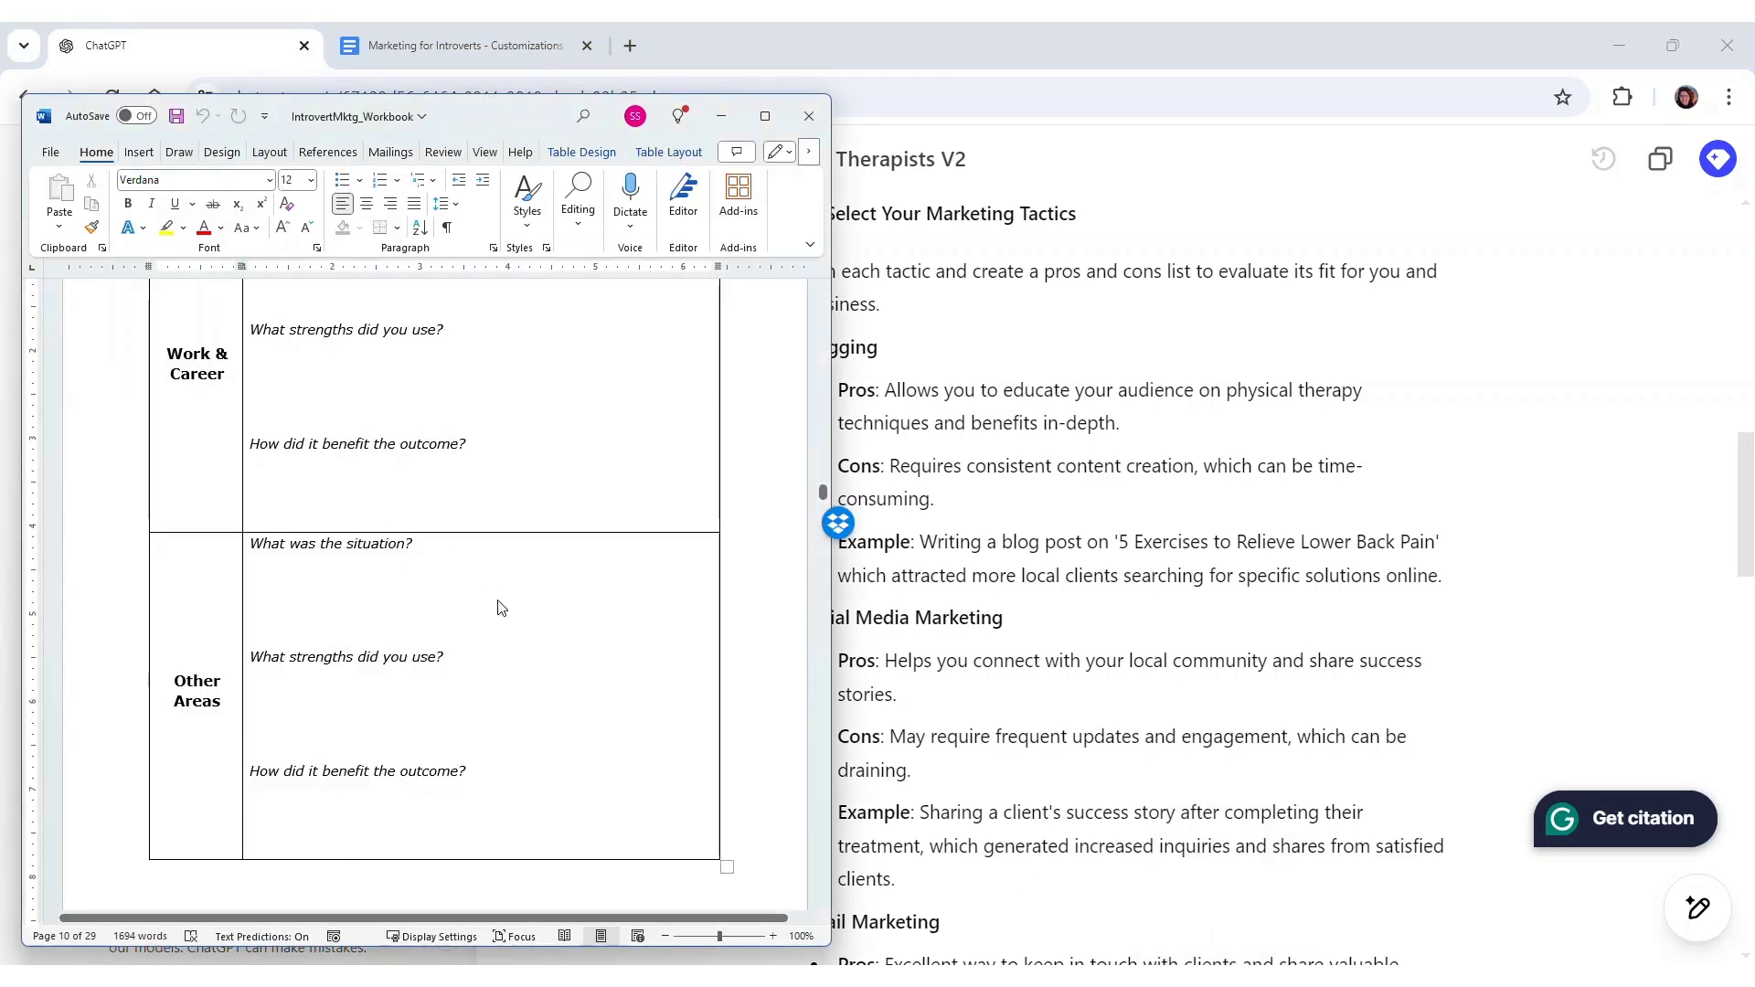
pyautogui.scroll(-10, 498, 608)
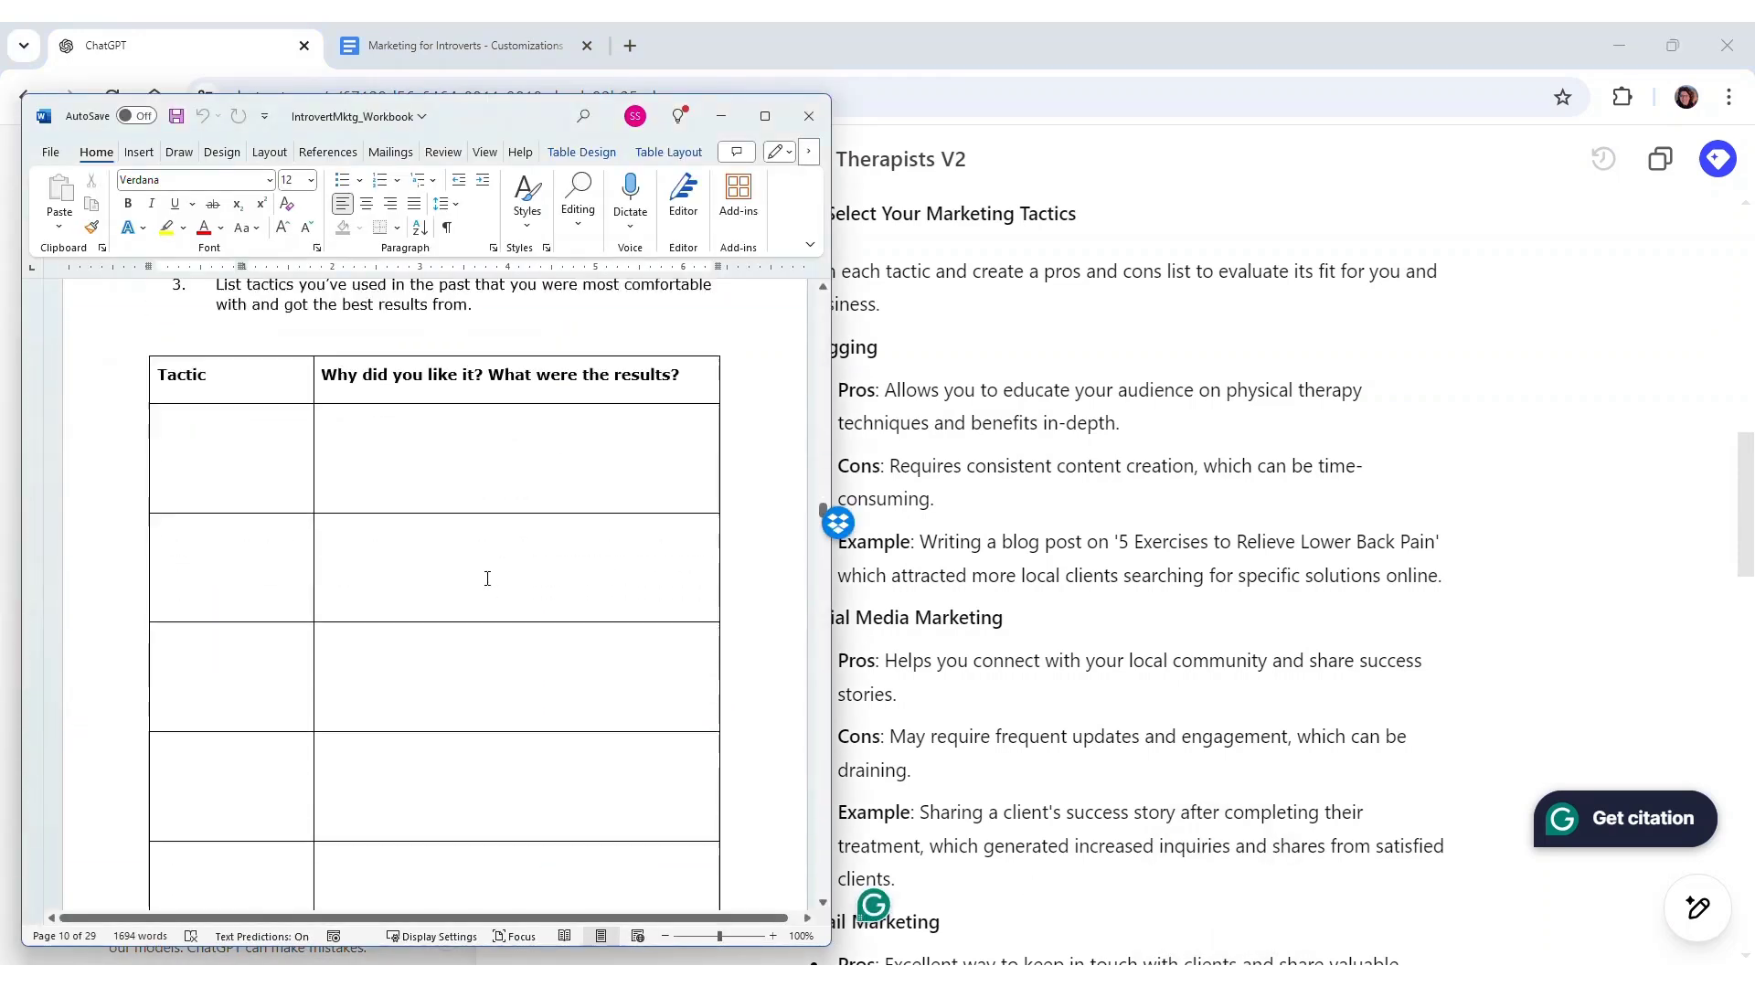
pyautogui.scroll(-3, 488, 579)
pyautogui.scroll(3, 484, 576)
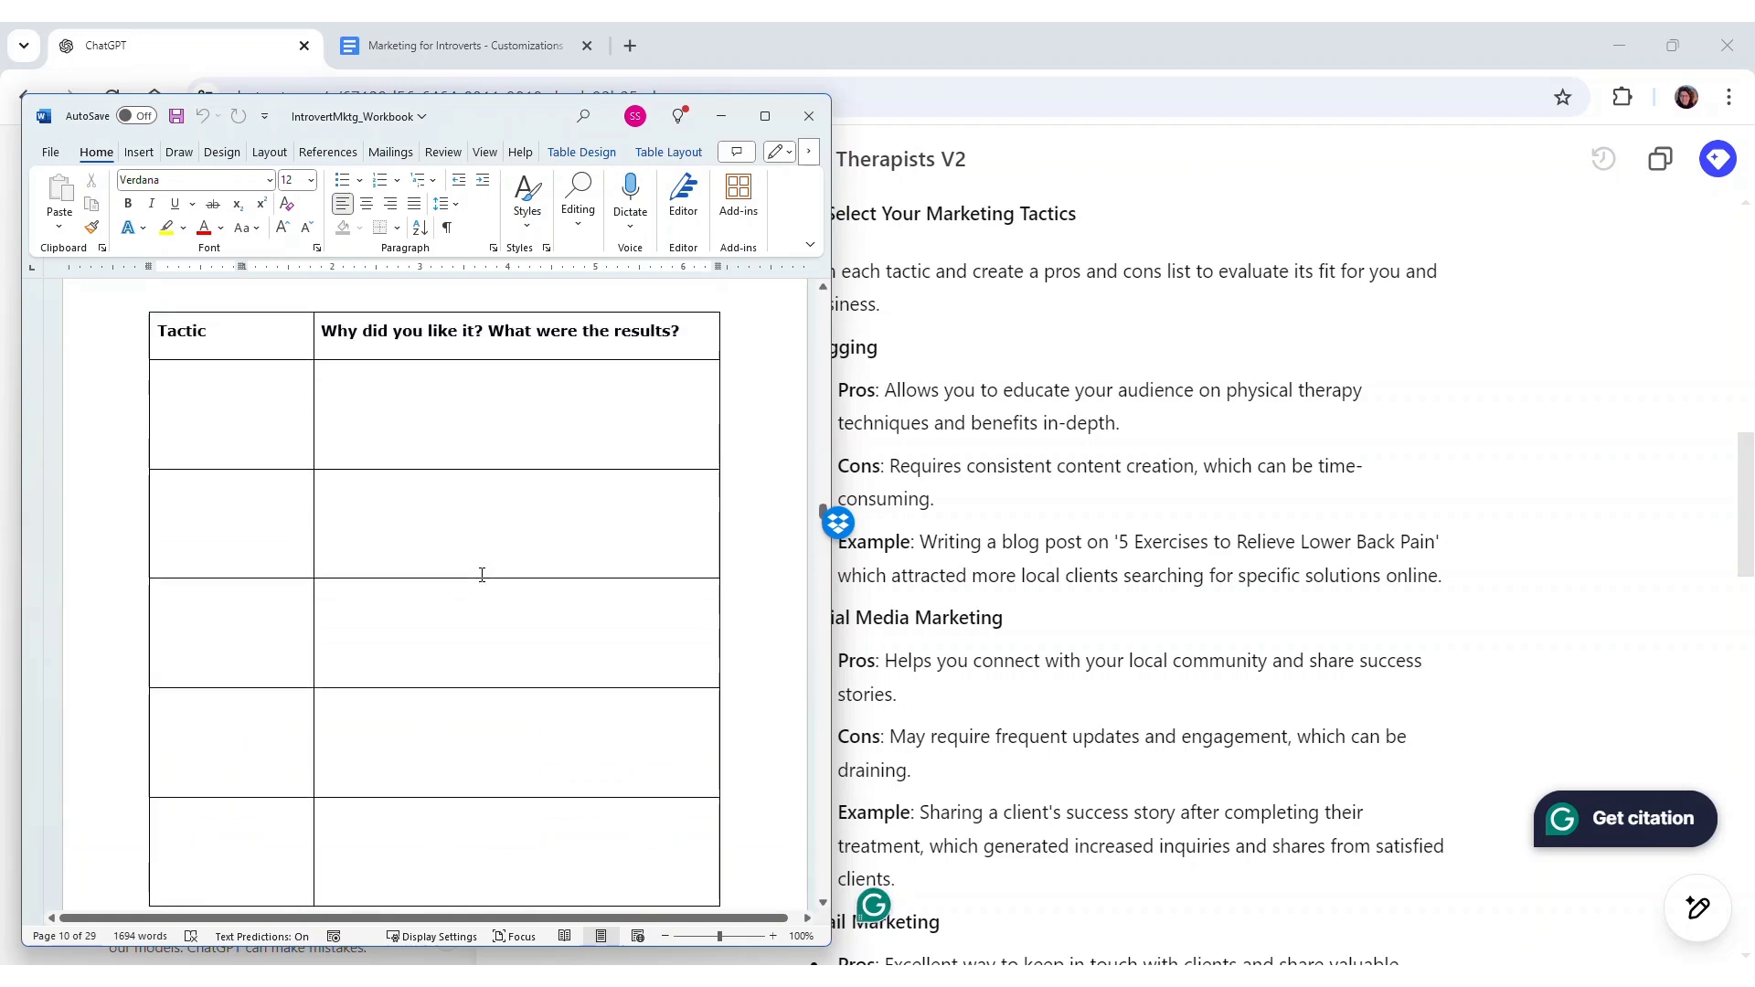
pyautogui.scroll(1, 481, 574)
pyautogui.click(1096, 574)
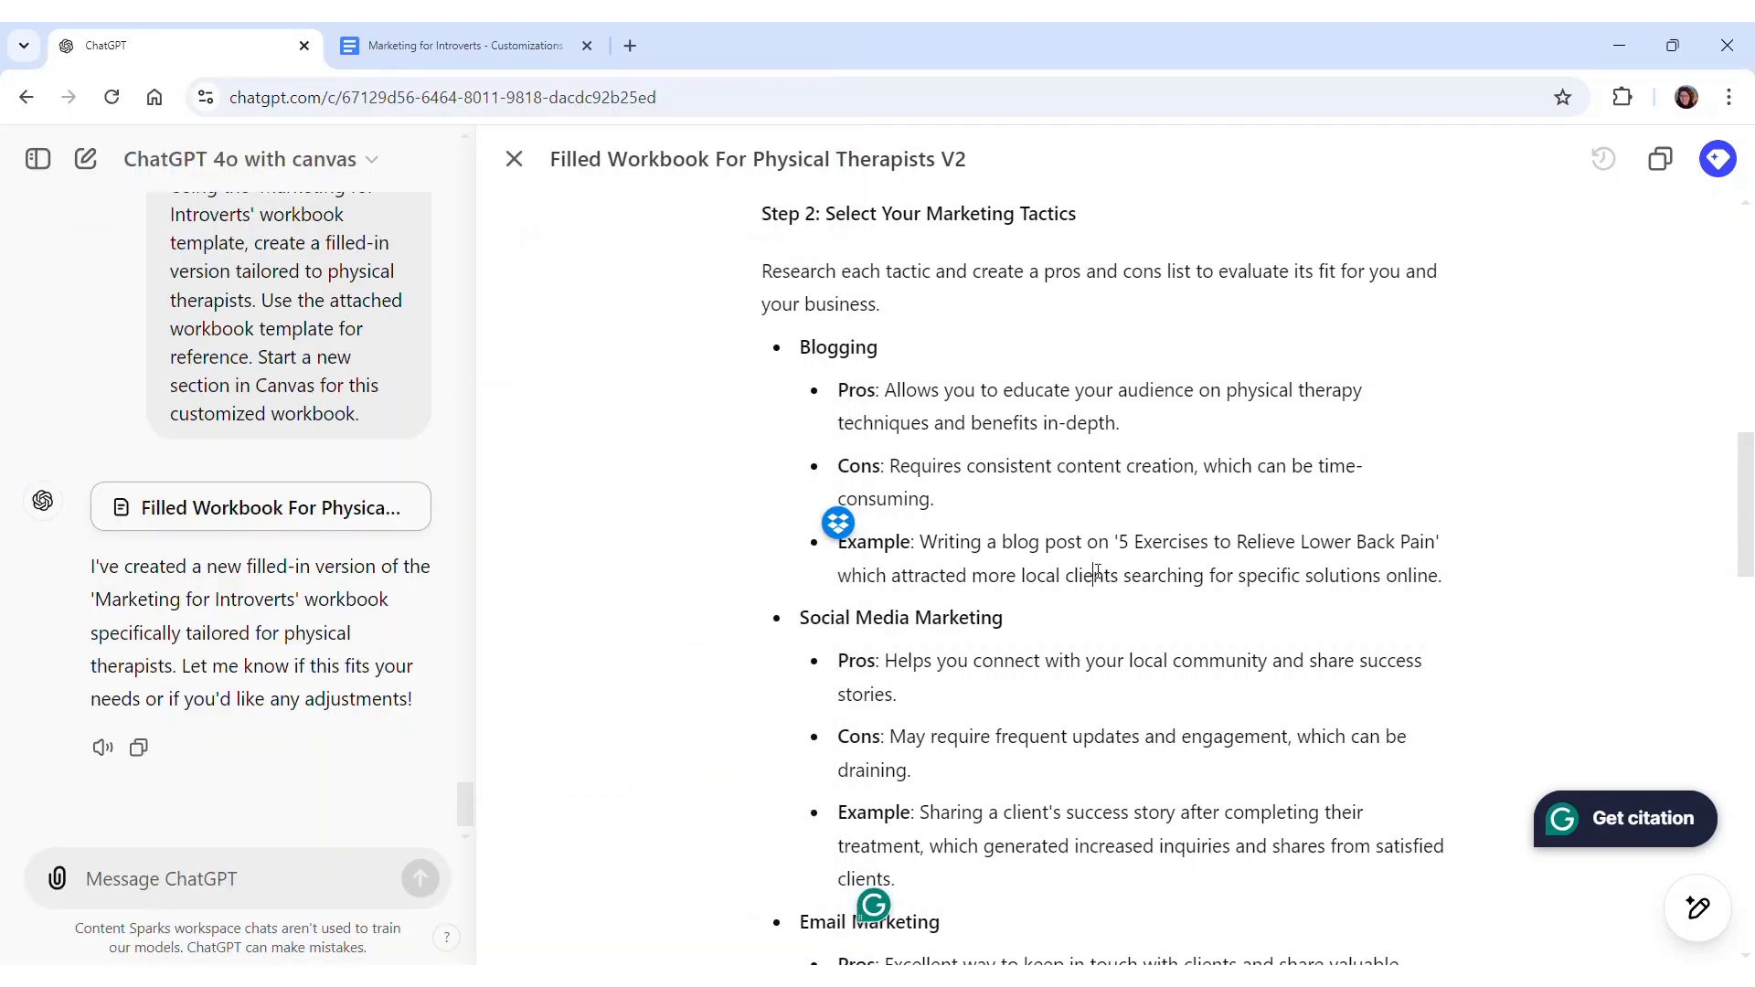
pyautogui.scroll(5, 1016, 410)
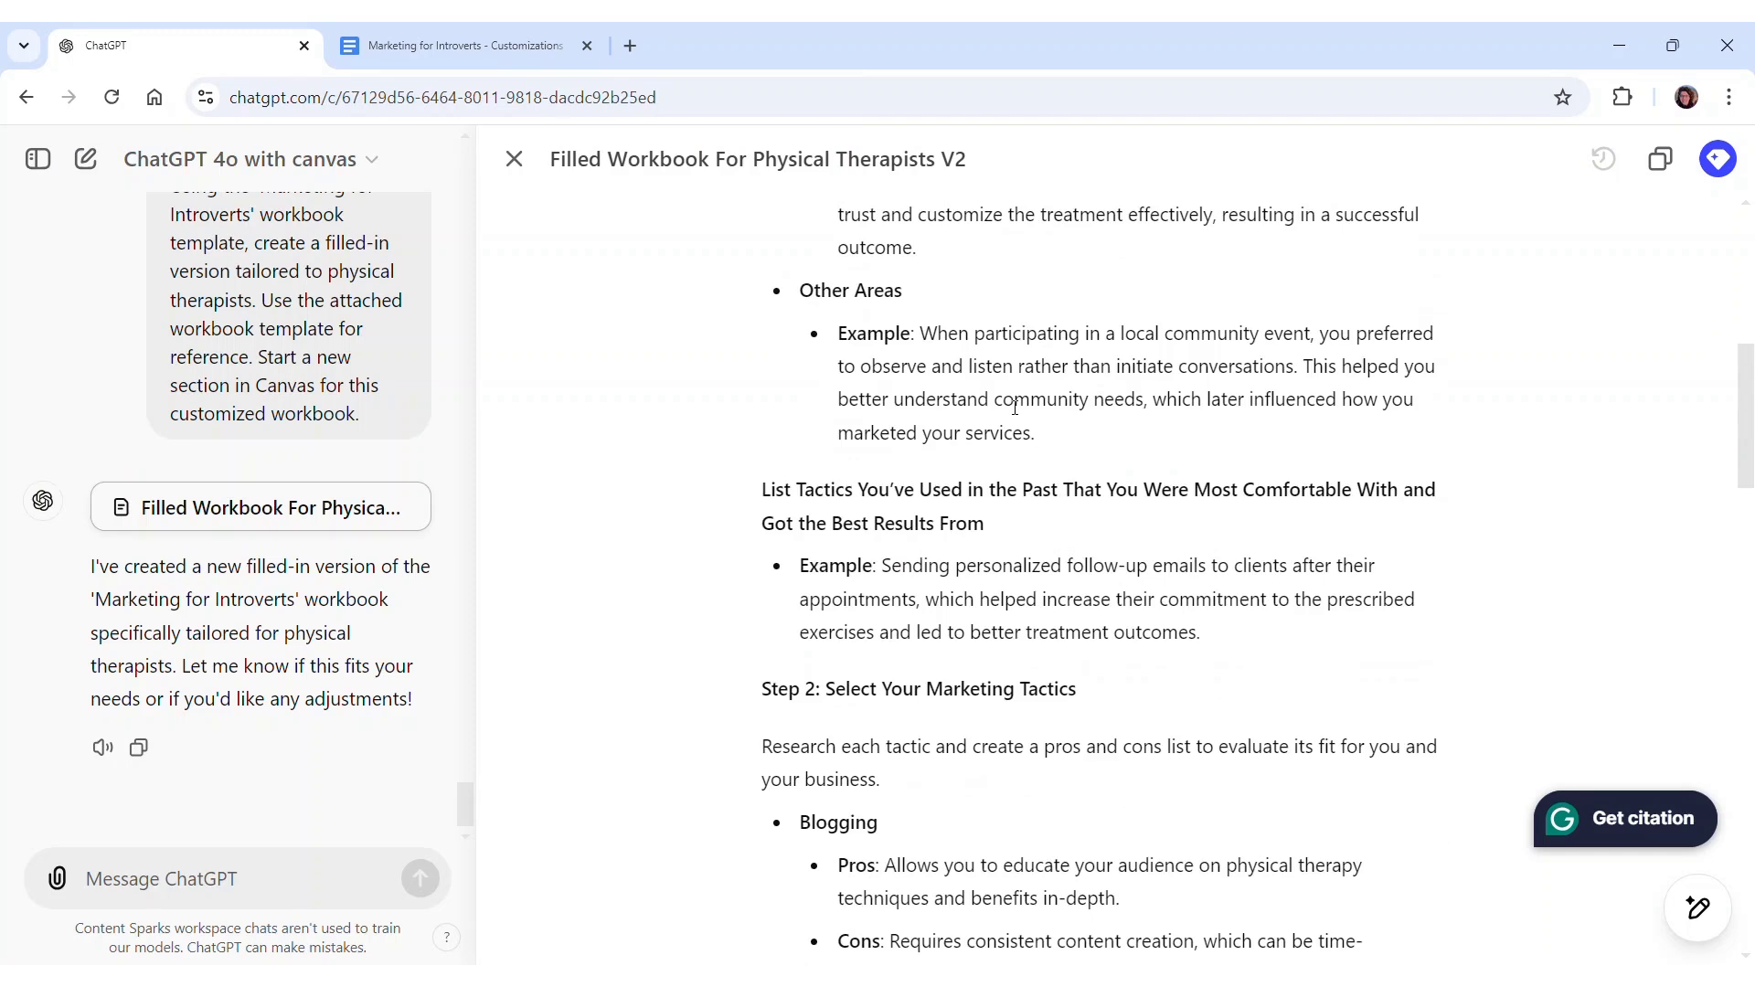
pyautogui.scroll(6, 1015, 408)
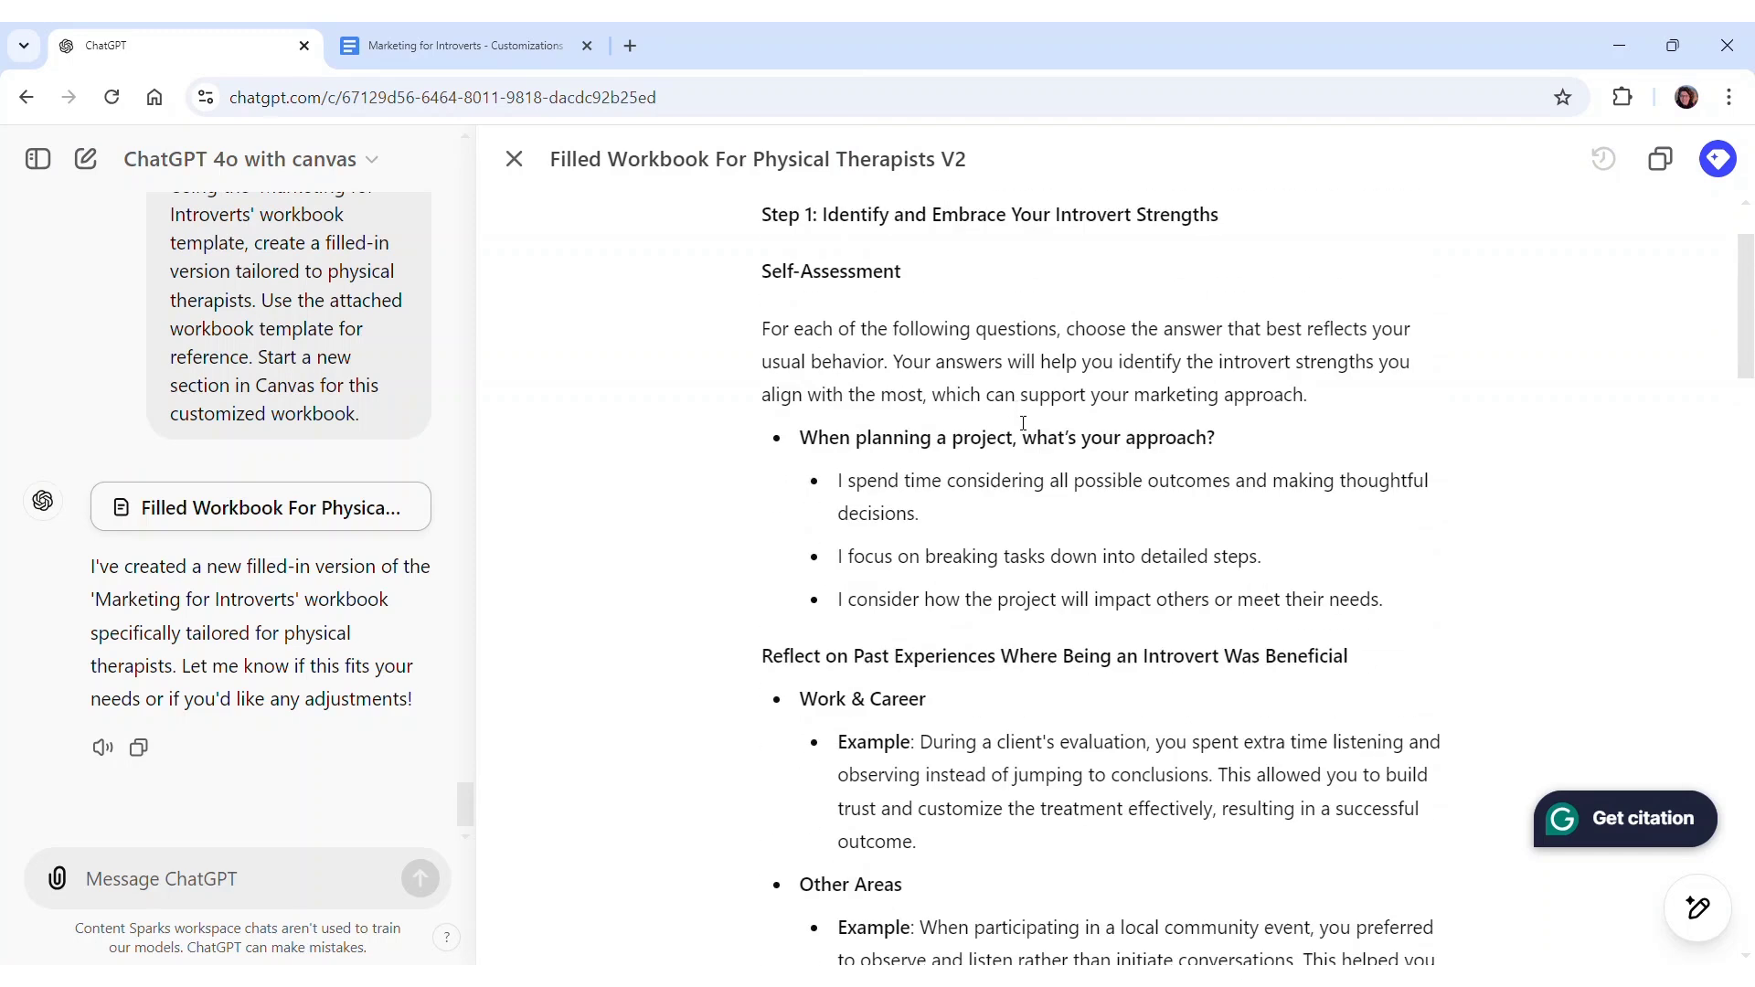
pyautogui.scroll(-6, 1017, 412)
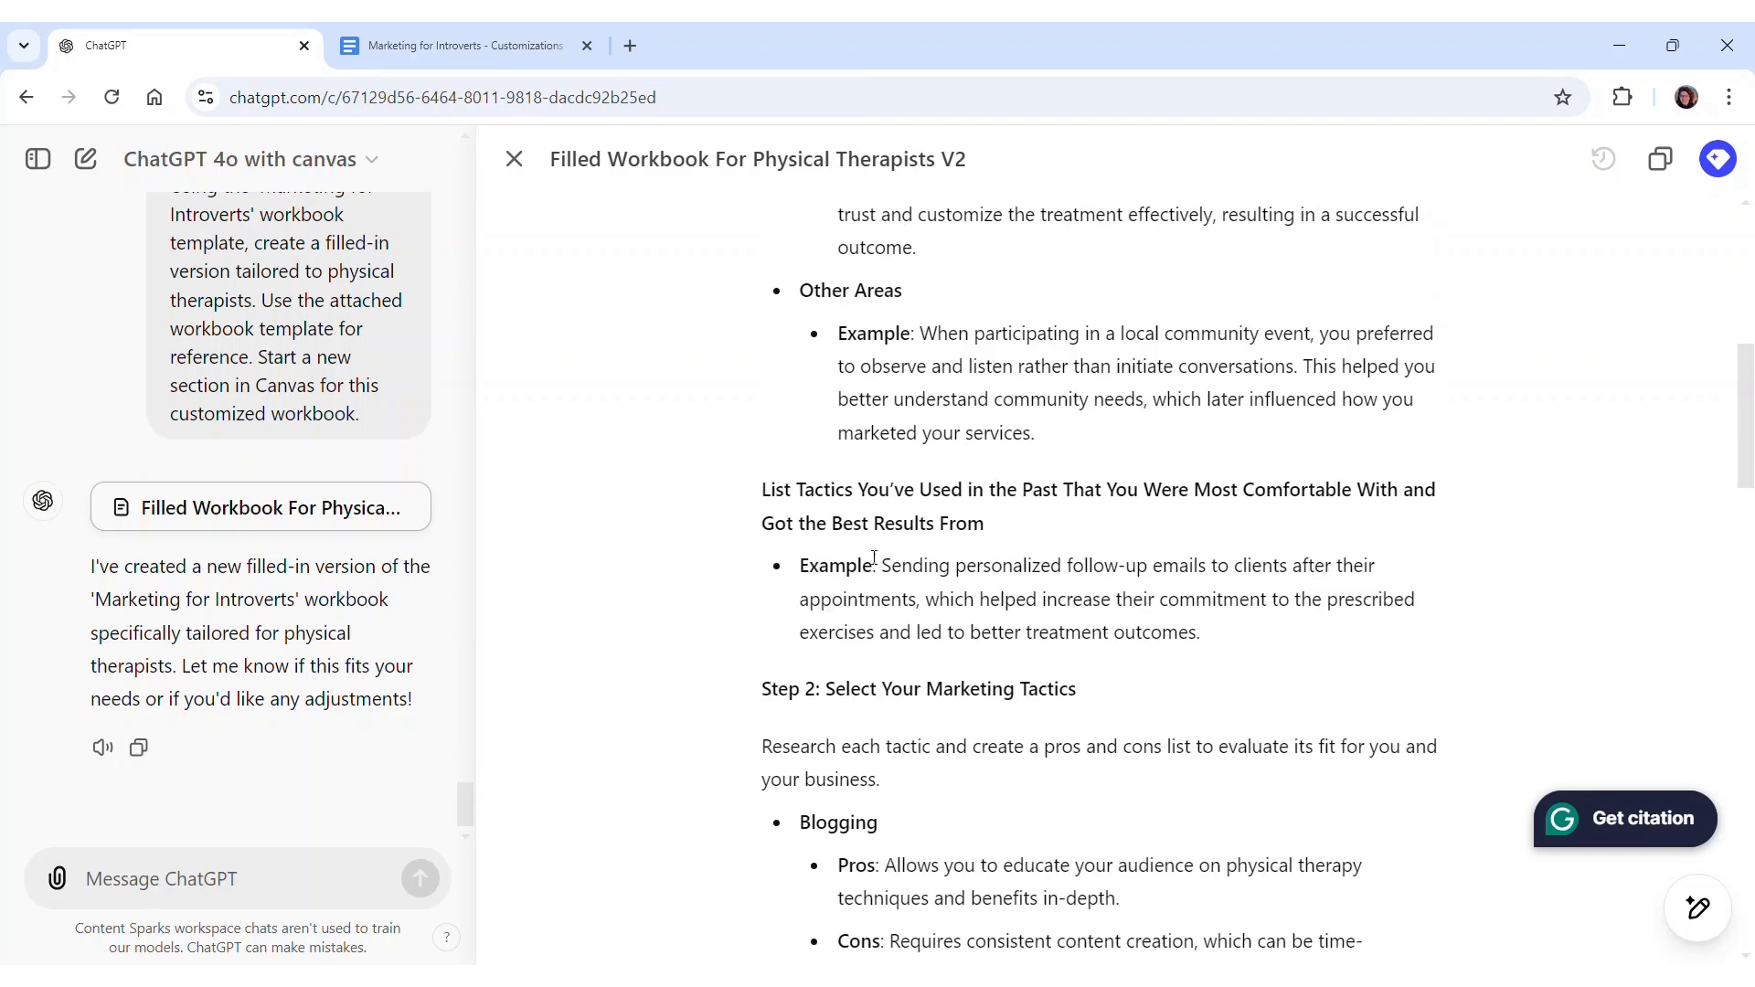
# Ask ChatGPT to add another example to the past-tactics Example paragraph, then switch to Word
pyautogui.moveTo(804, 567); pyautogui.dragTo(1205, 633)
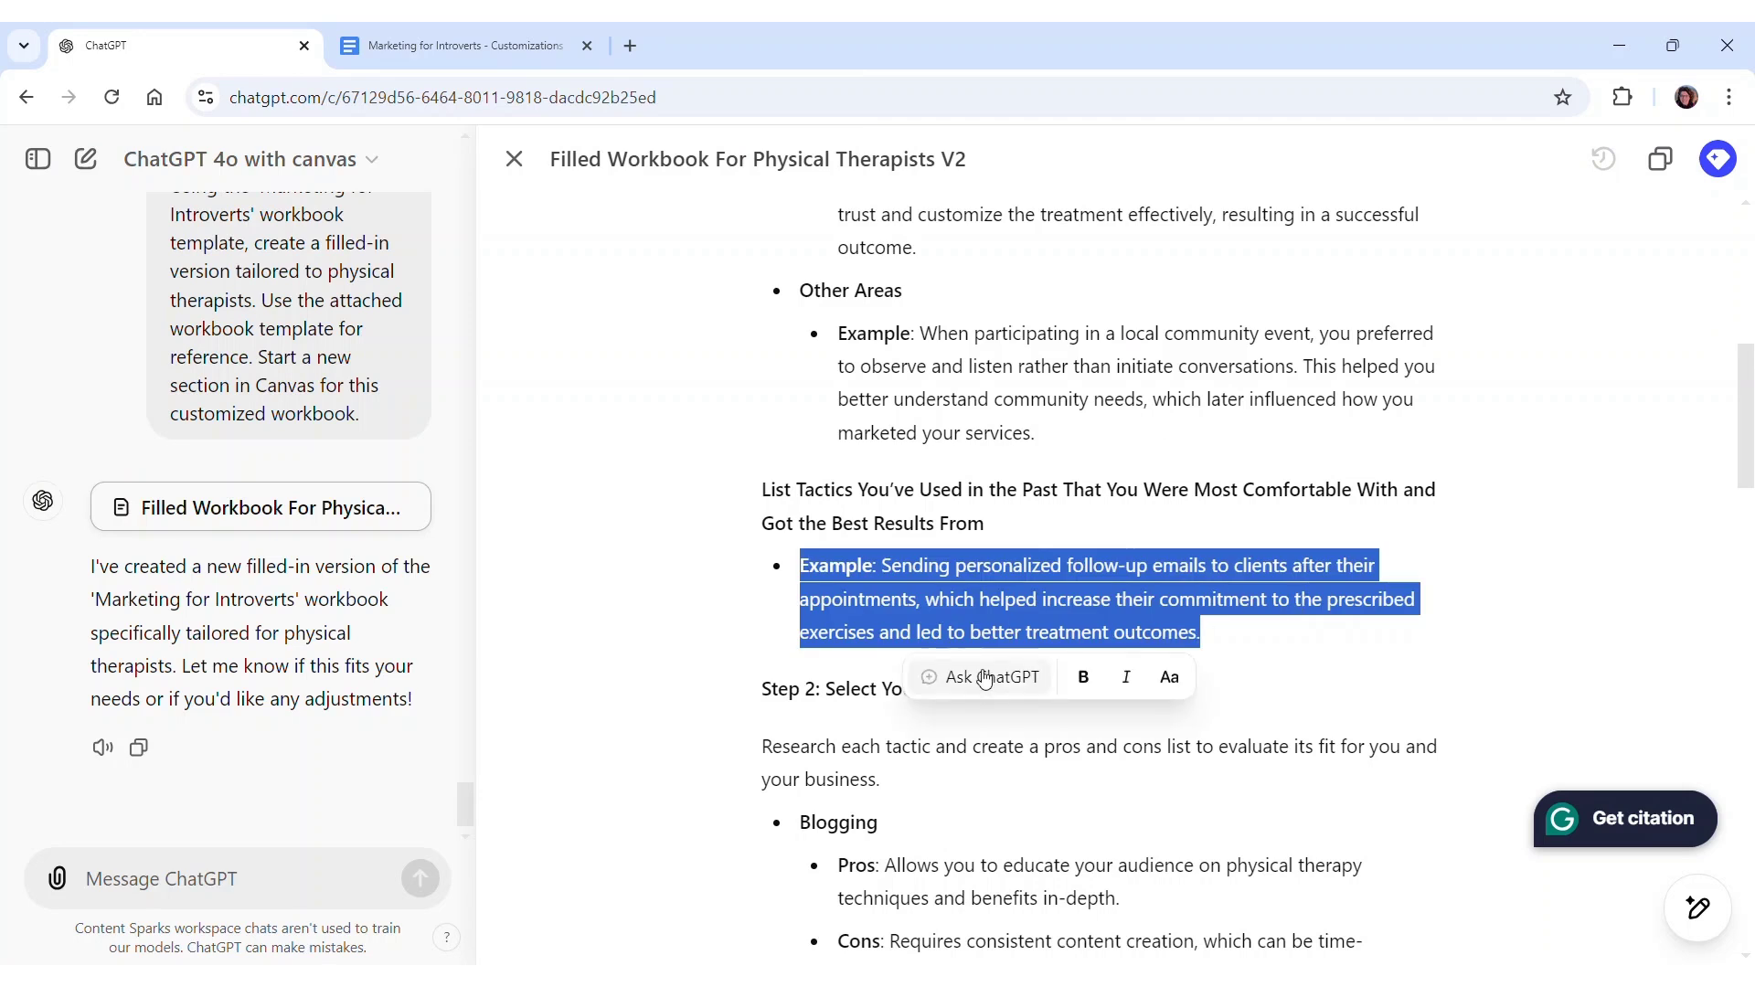
pyautogui.click(985, 678)
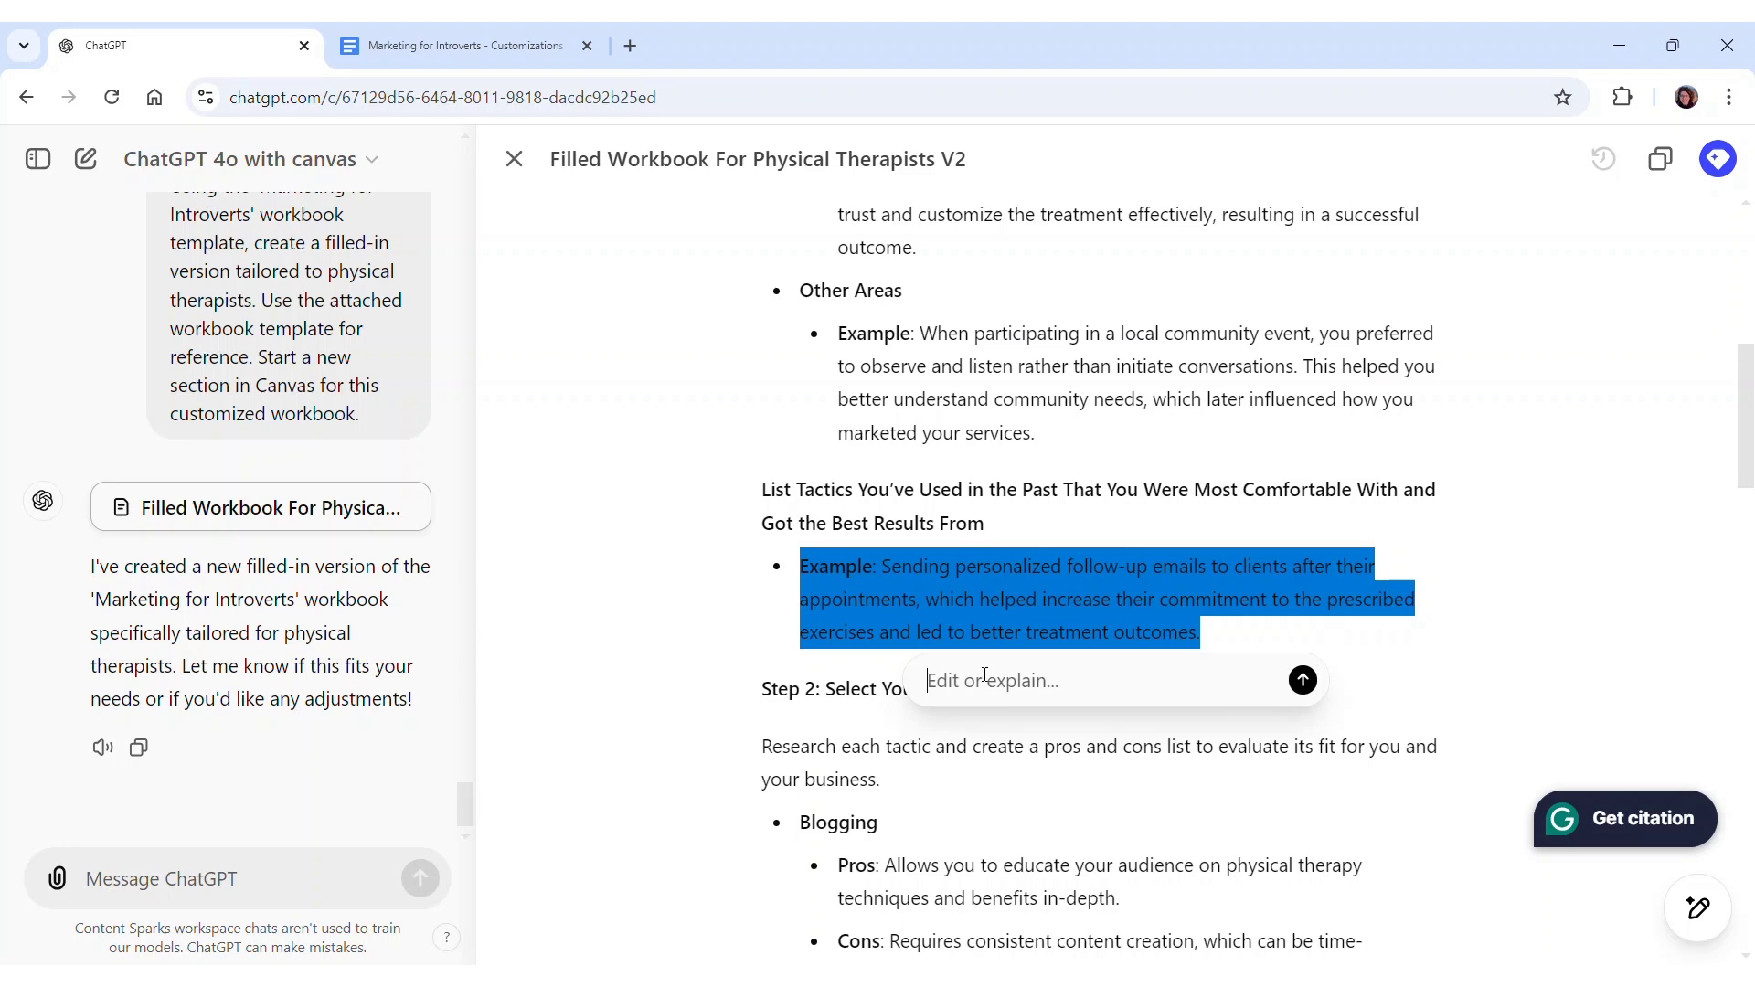
pyautogui.write('Add another example in addit')
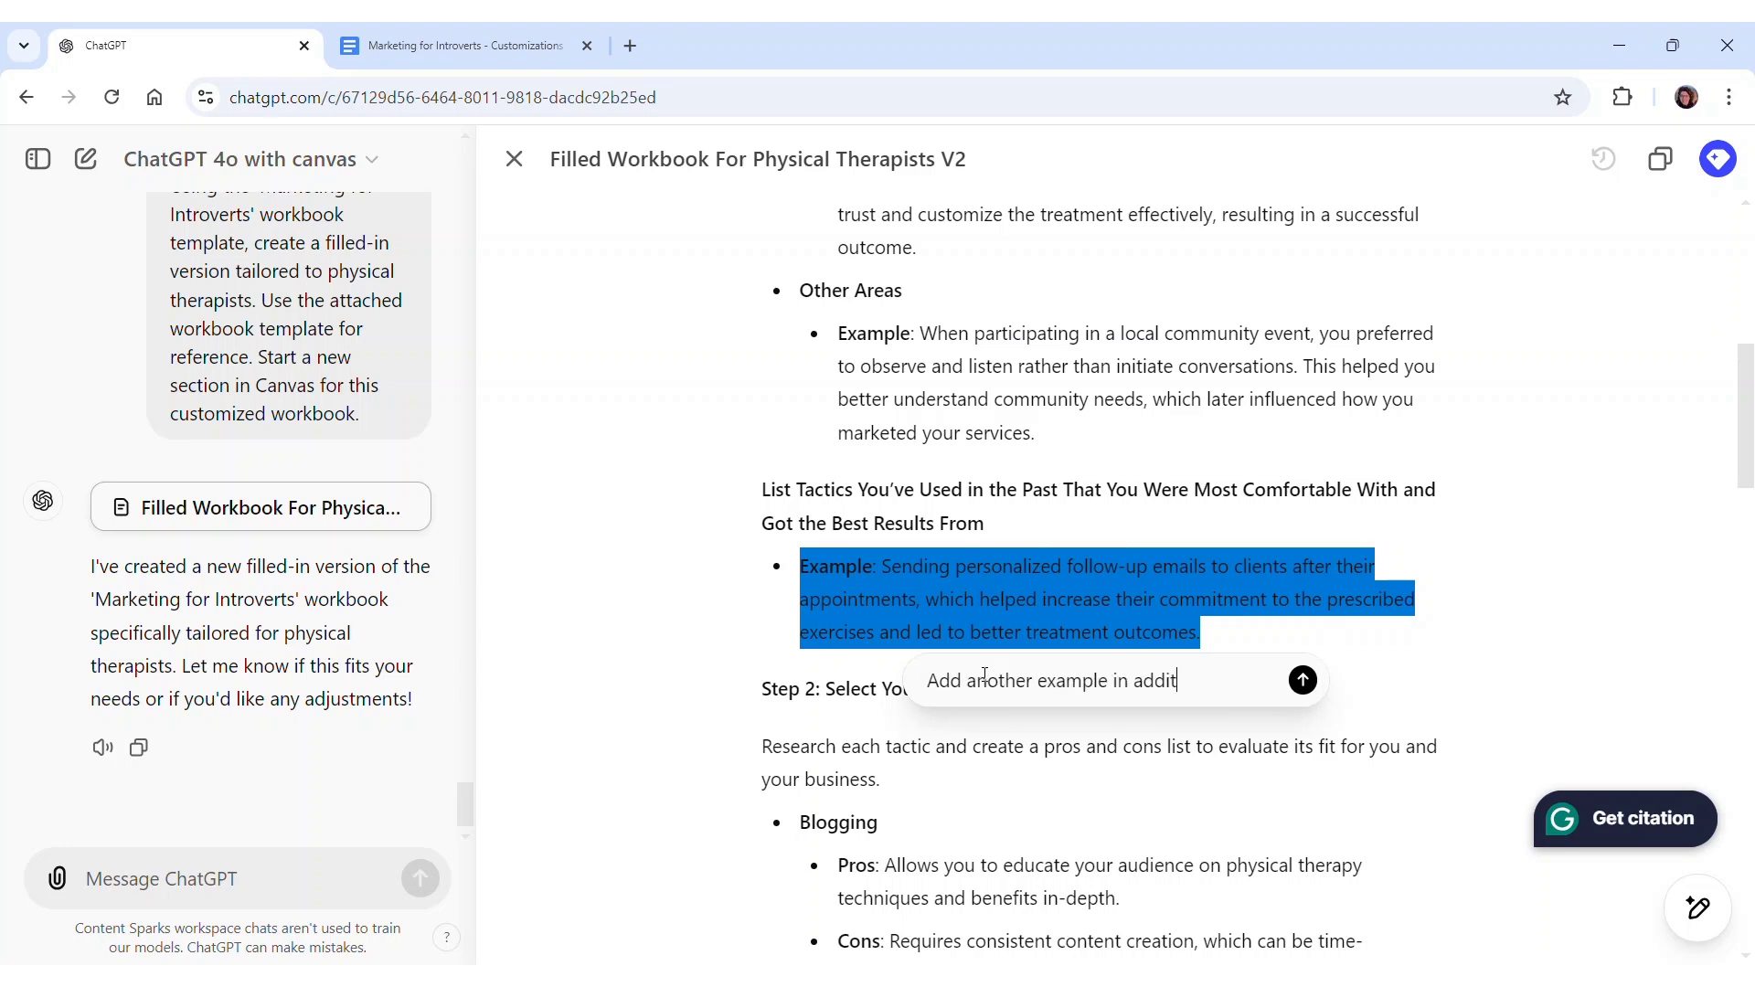
pyautogui.write('ion to this')
pyautogui.press('Return')
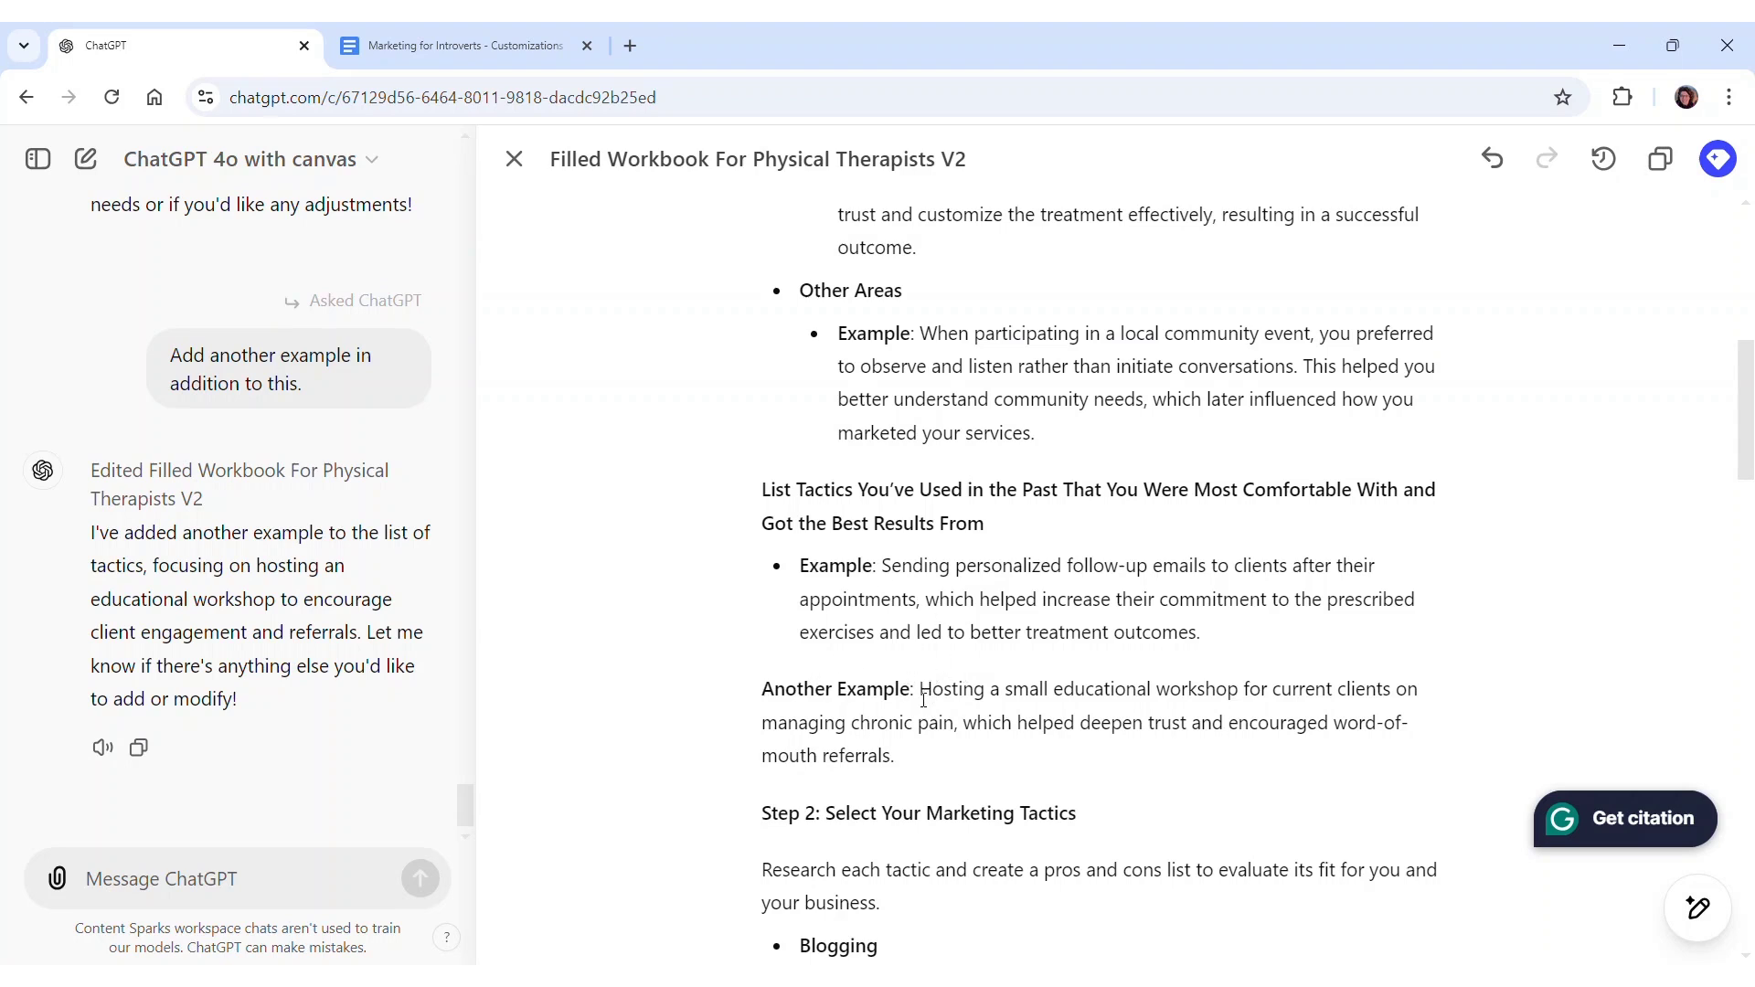
pyautogui.hotkey('alt', 'Tab')
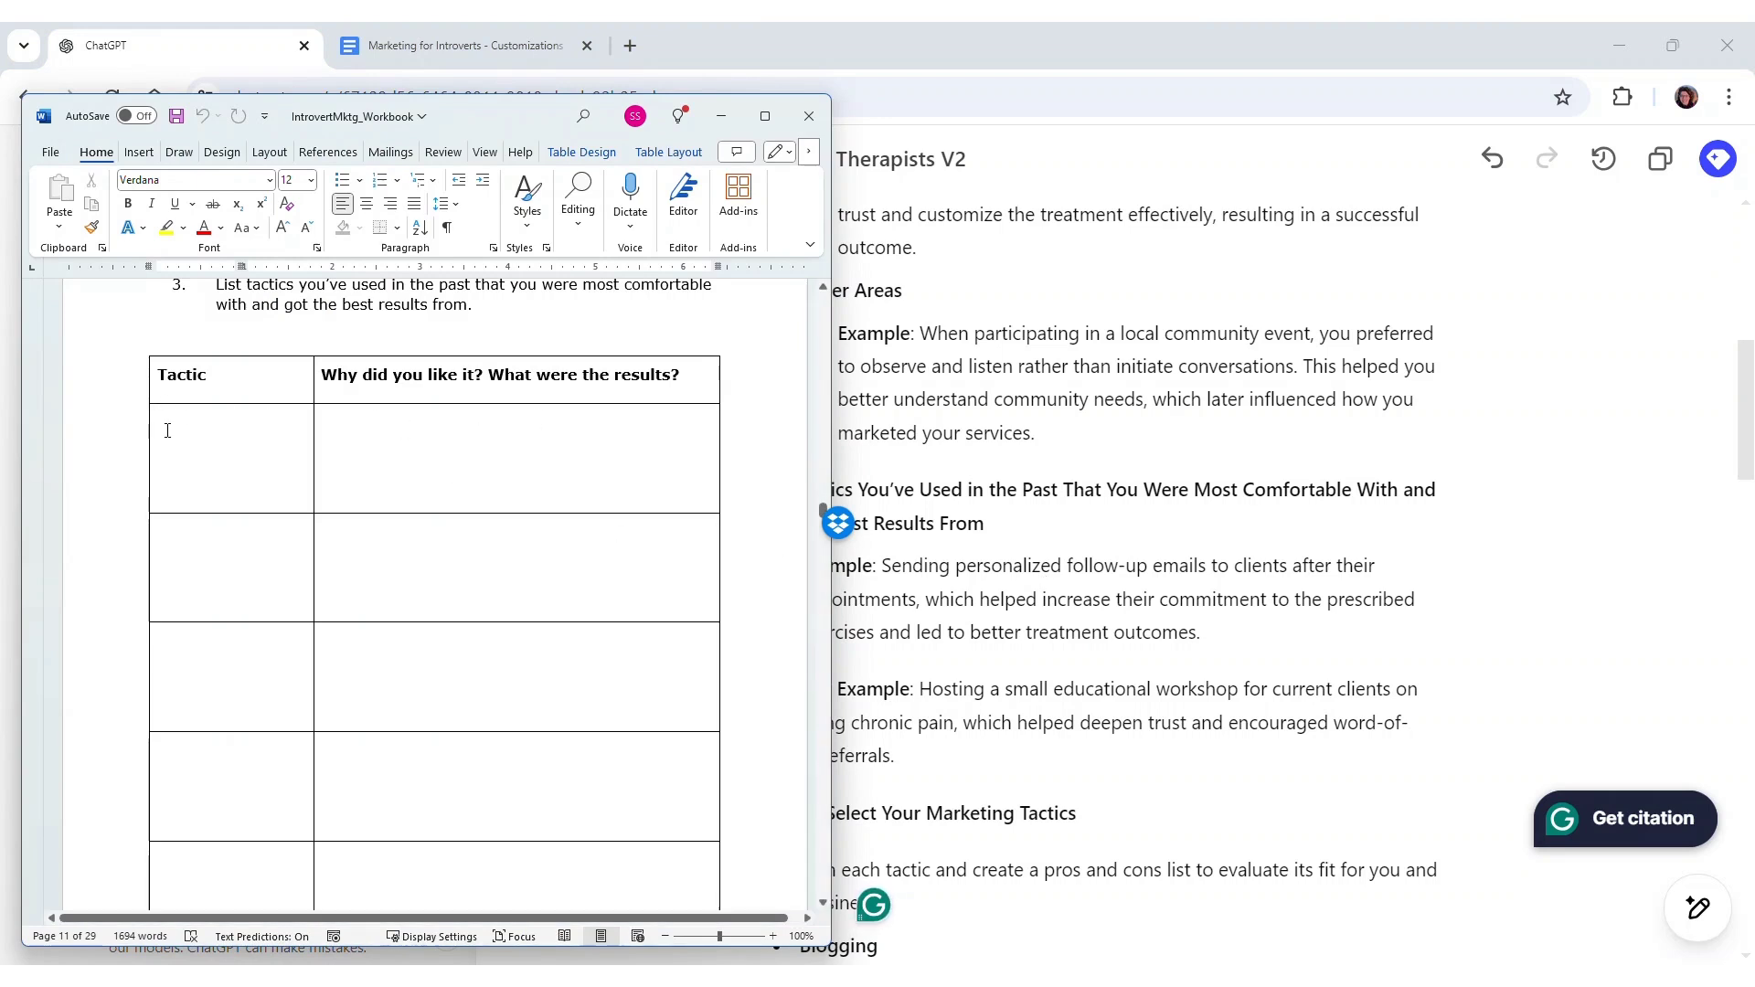
# Click into the first row of Word's Tactic table, then bring the ChatGPT canvas back to the front
pyautogui.click(364, 415)
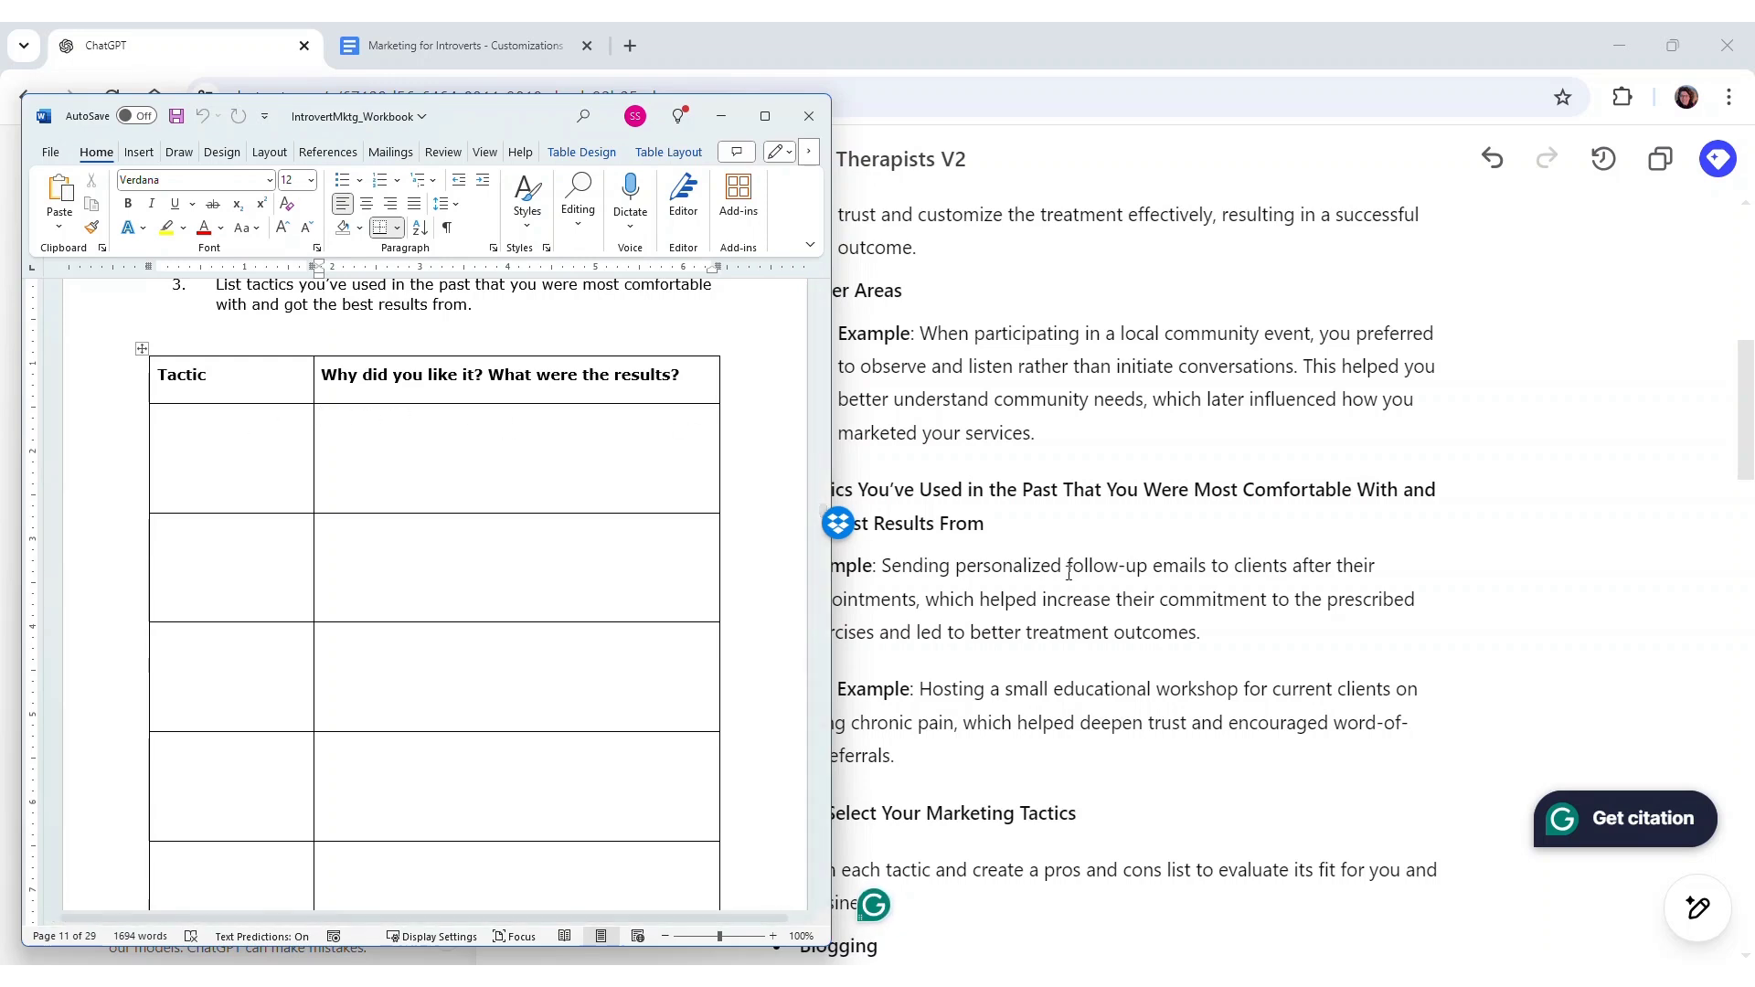
pyautogui.click(1077, 601)
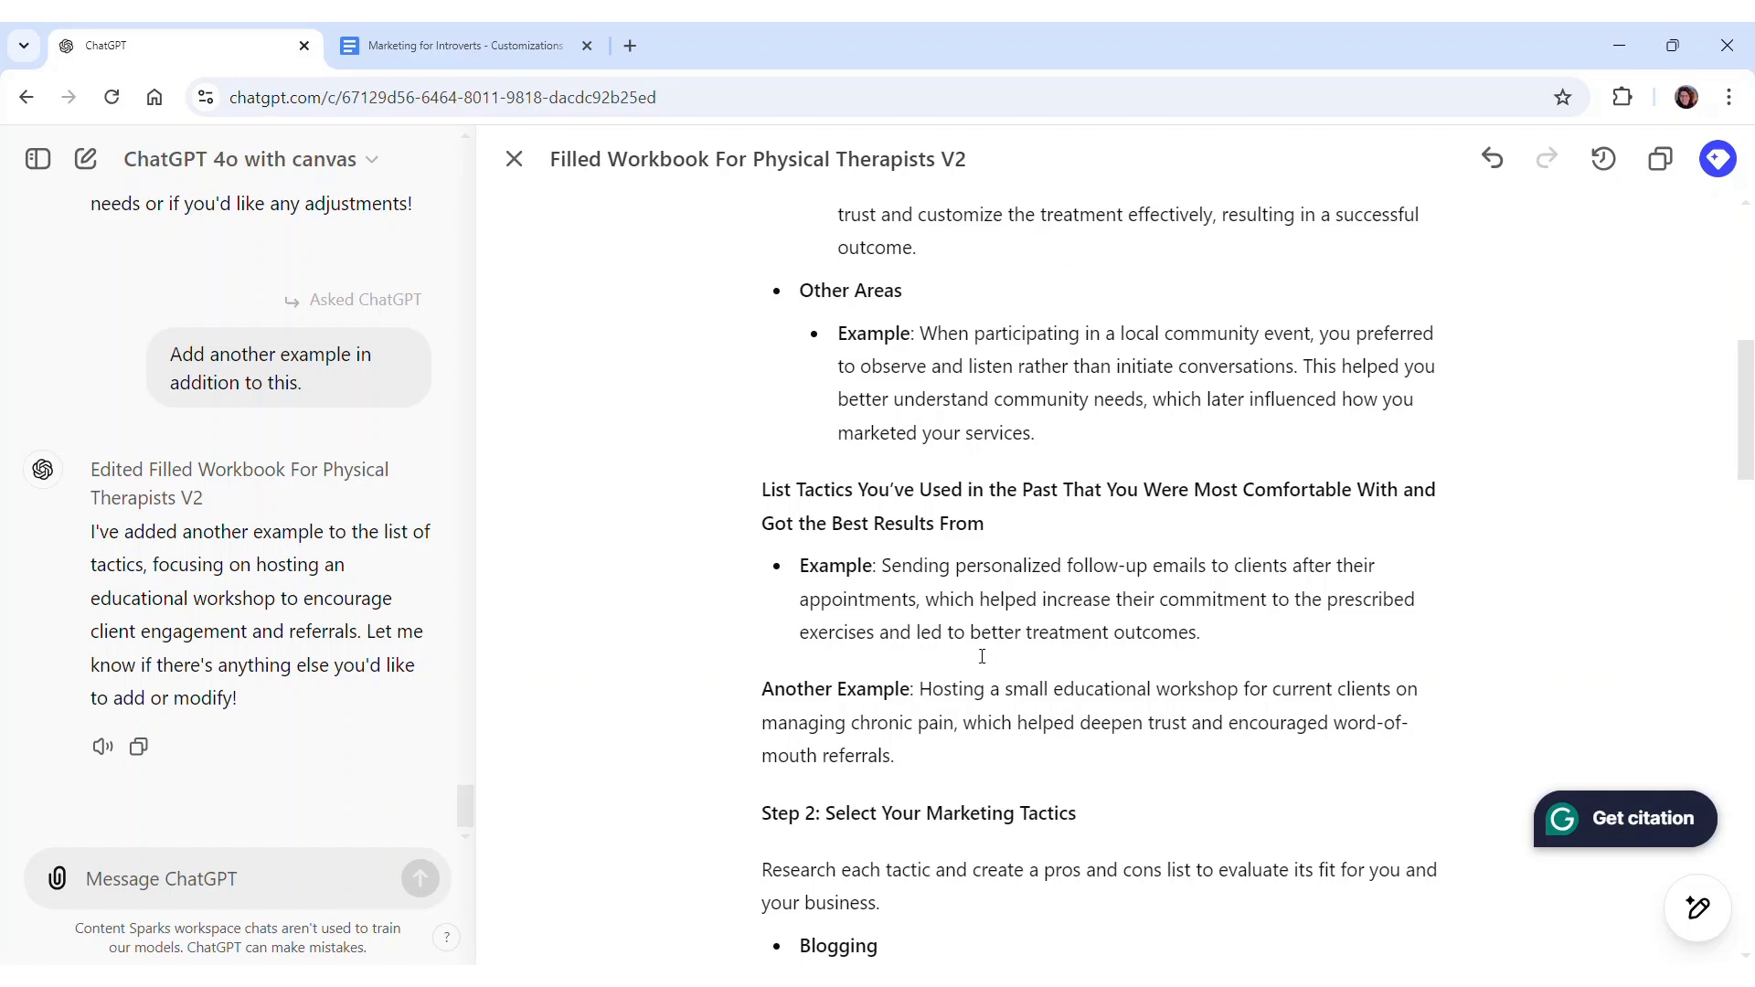
# Paste the three-headline prompt for introverted physical therapists and delete the word 'previously'
pyautogui.click(1073, 611)
pyautogui.hotkey('alt', 'Tab')
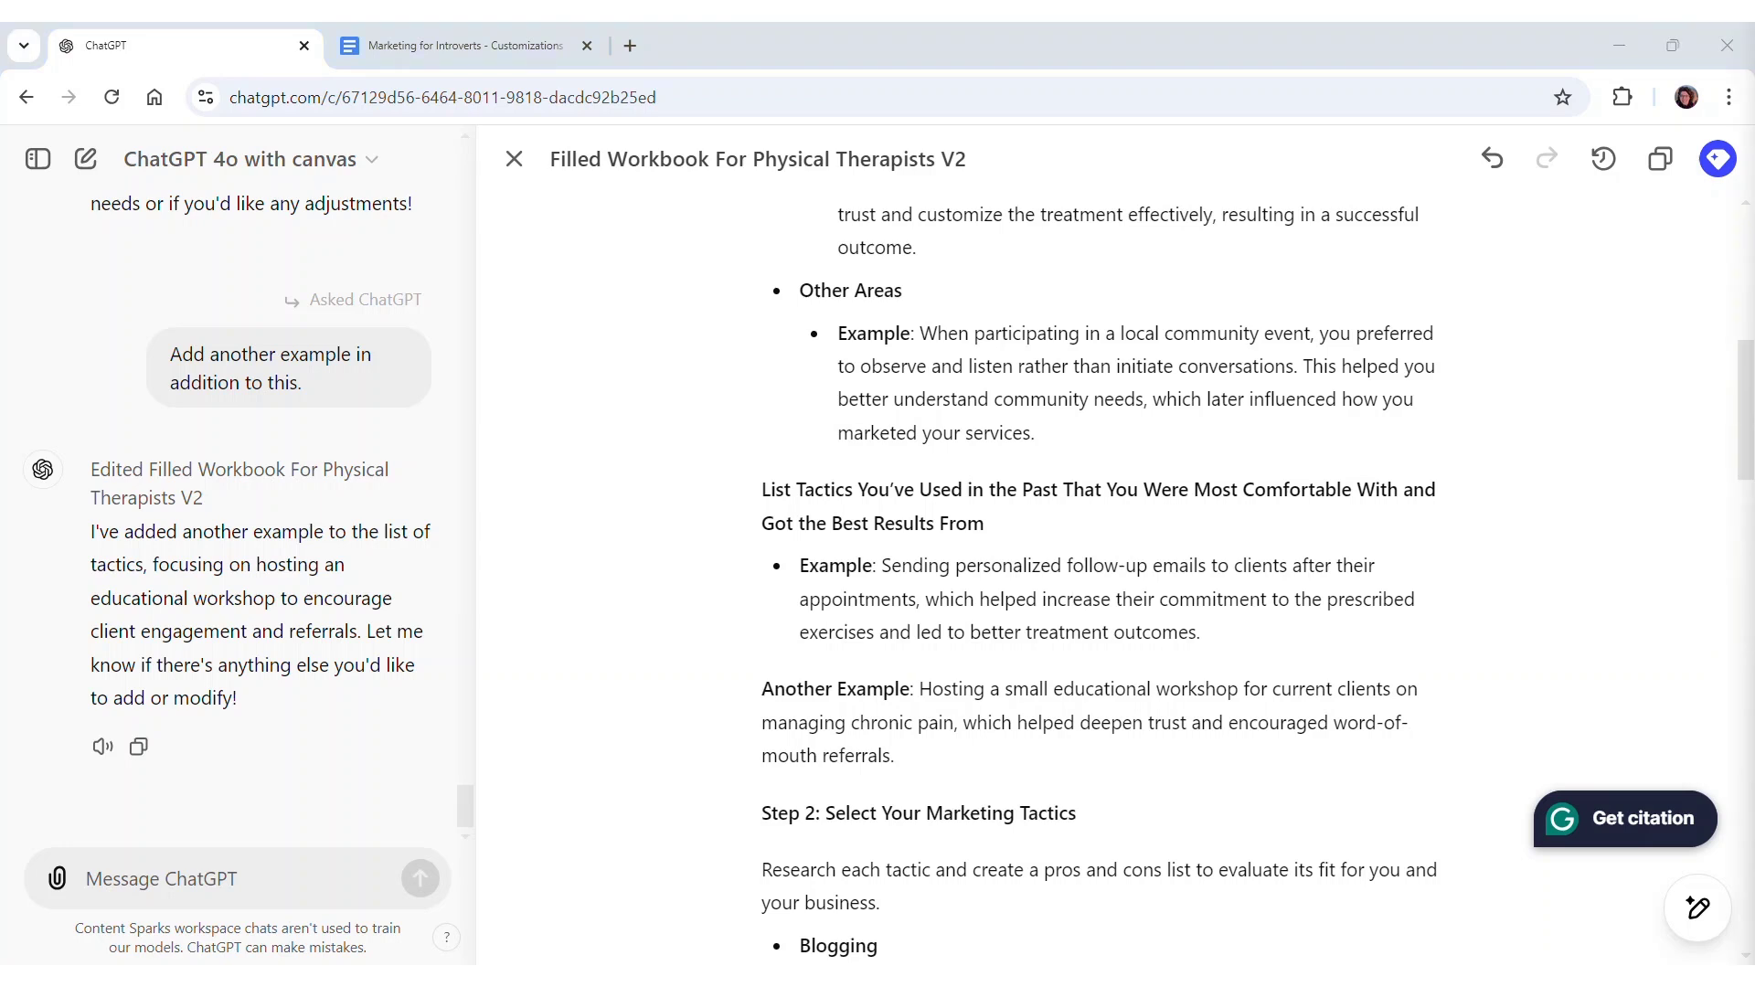
pyautogui.click(199, 879)
pyautogui.hotkey('ctrl', 'v')
pyautogui.scroll(-2, 275, 668)
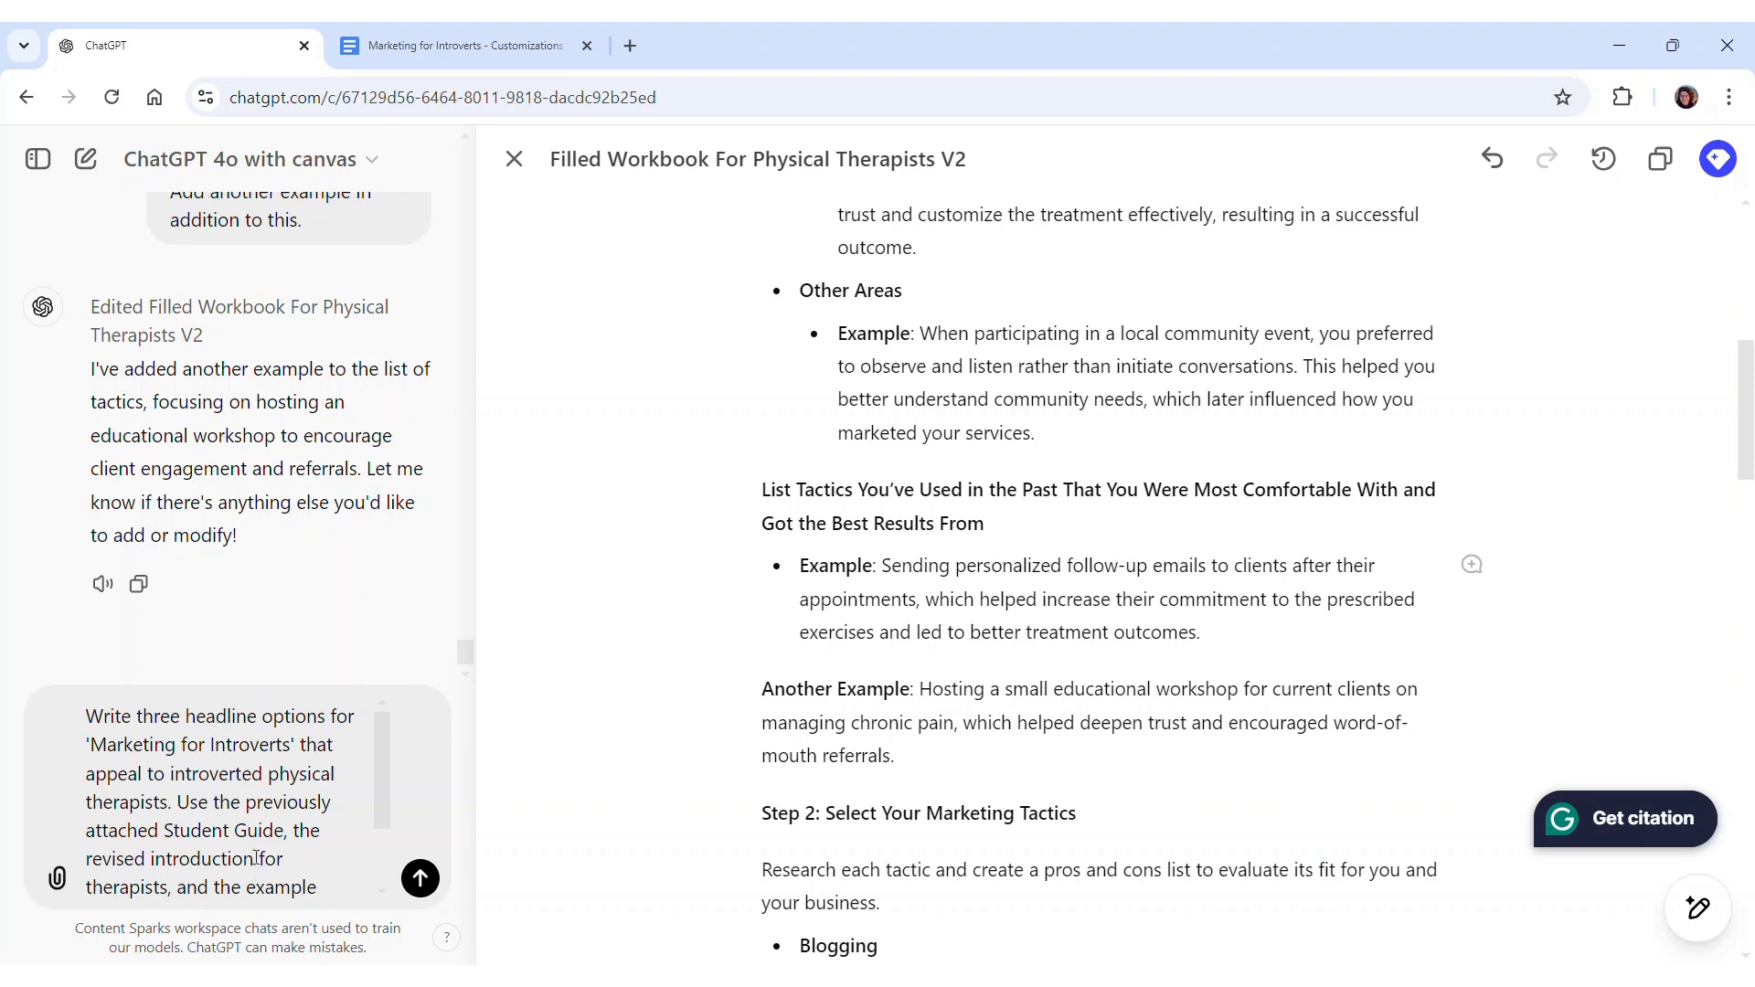
pyautogui.scroll(-2, 251, 846)
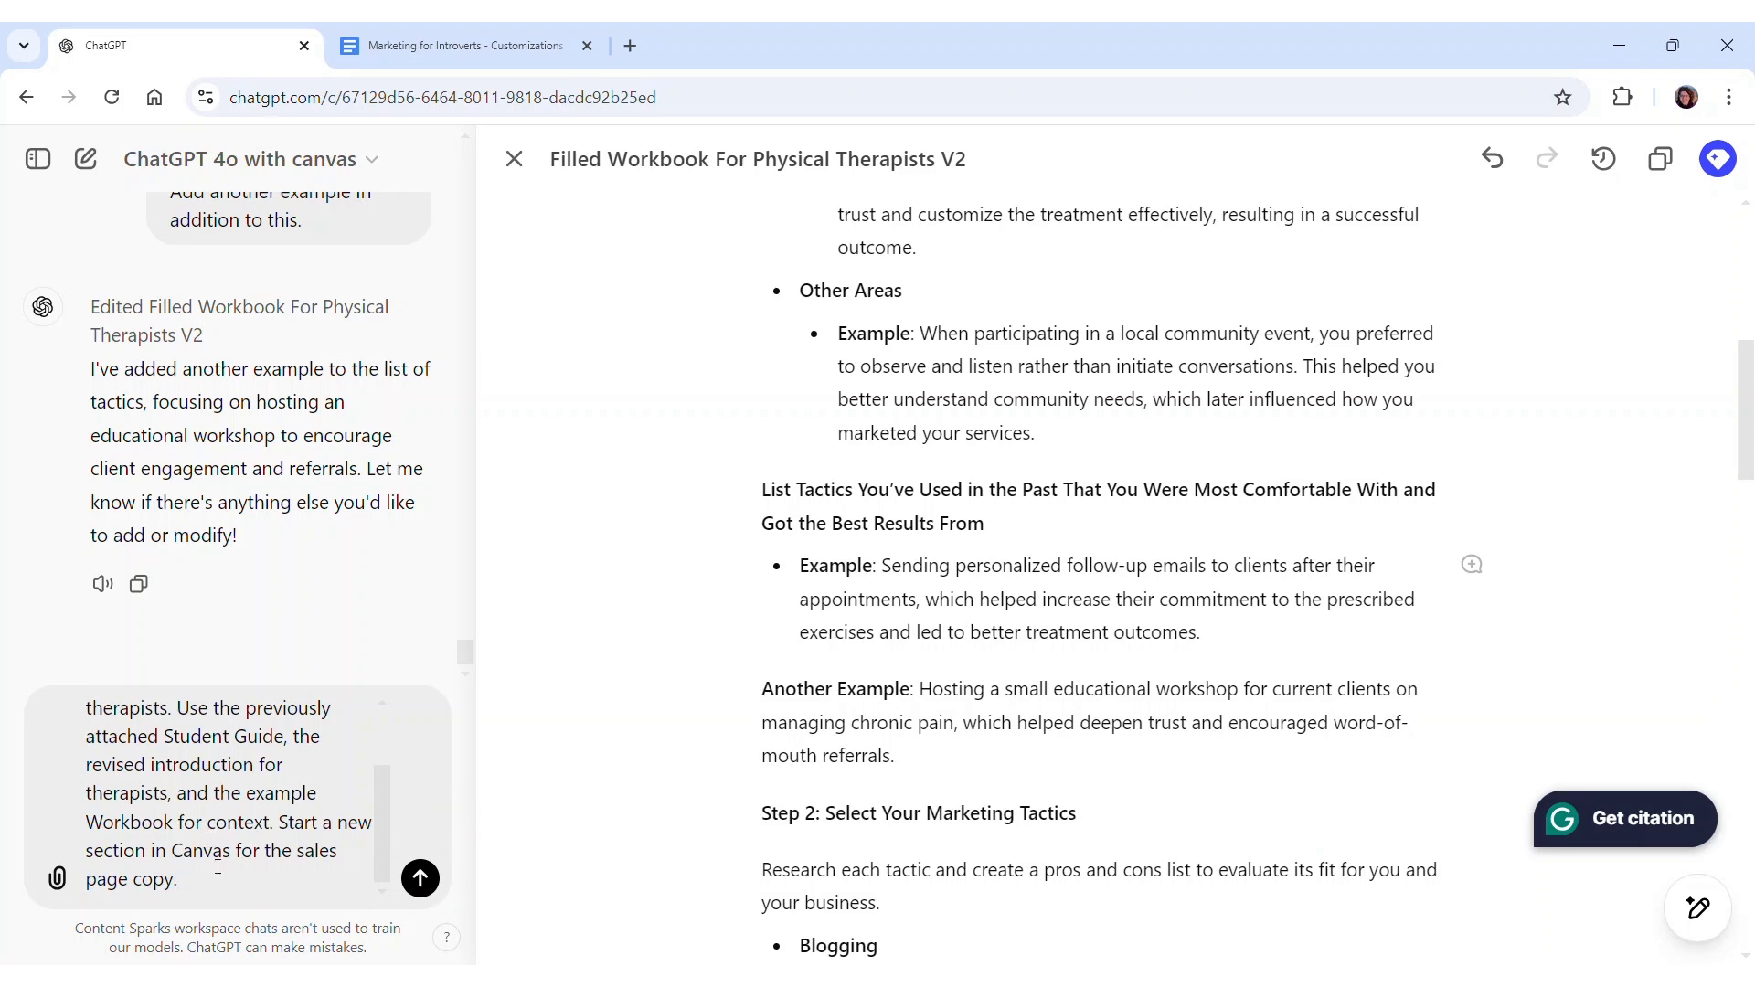
pyautogui.scroll(2, 218, 867)
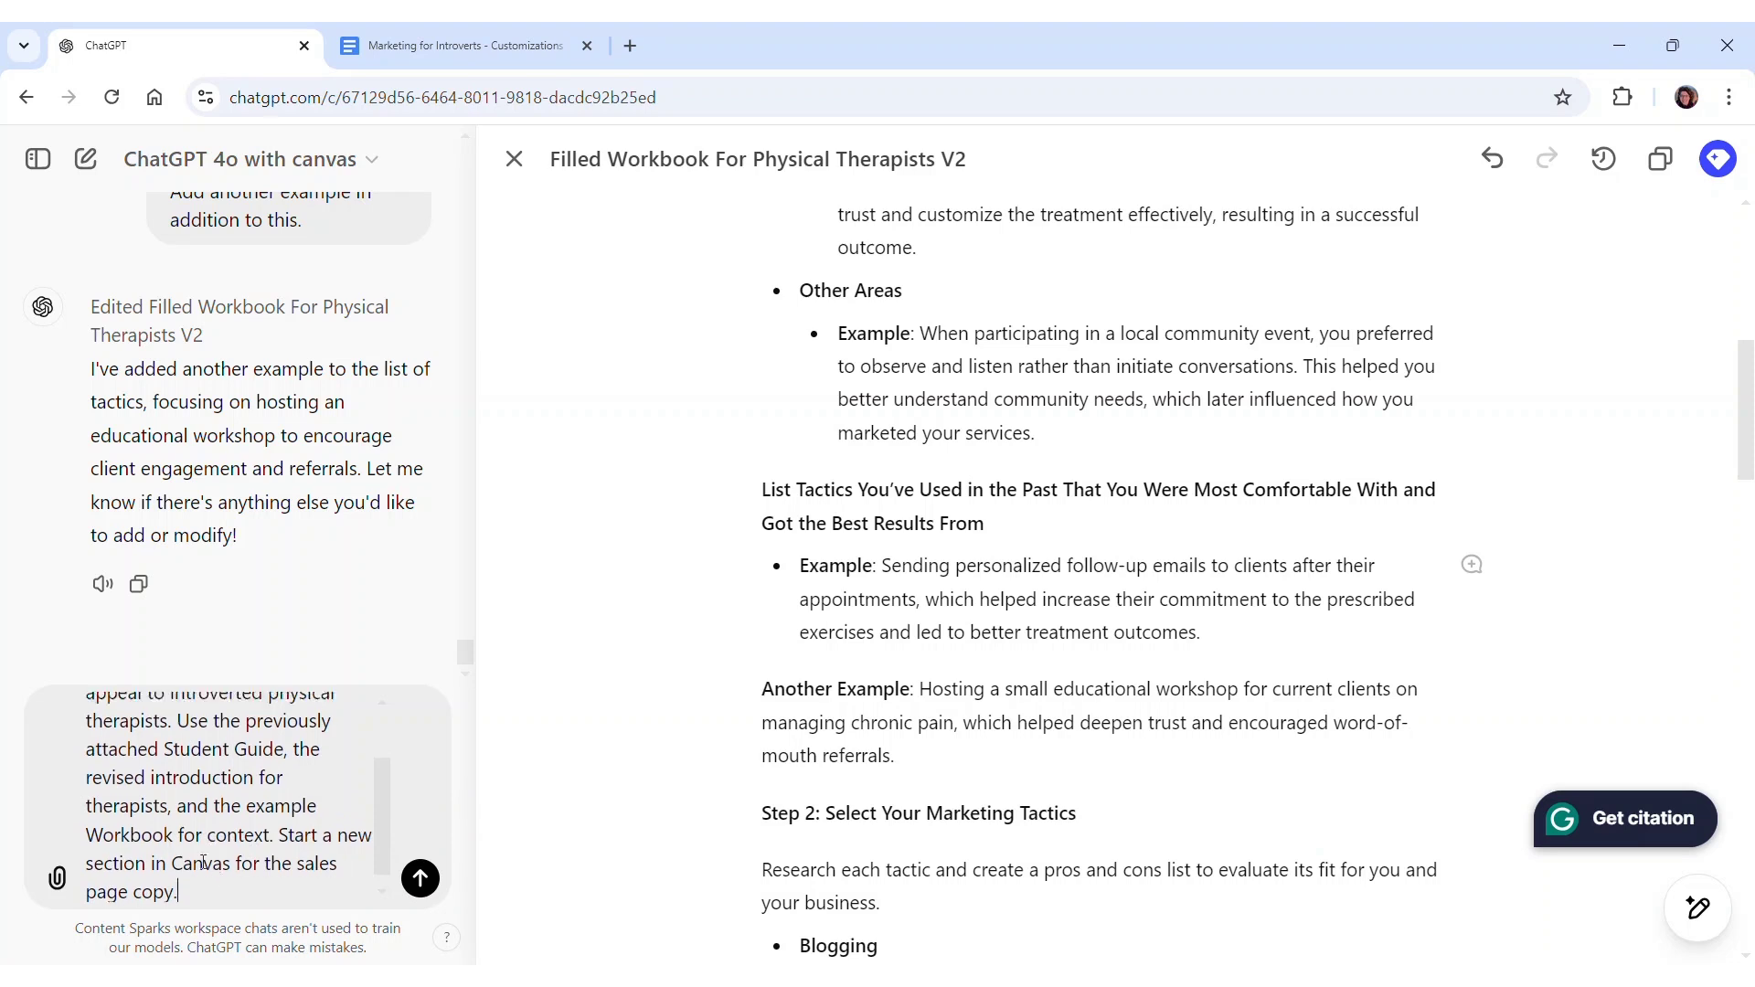
pyautogui.doubleClick(262, 804)
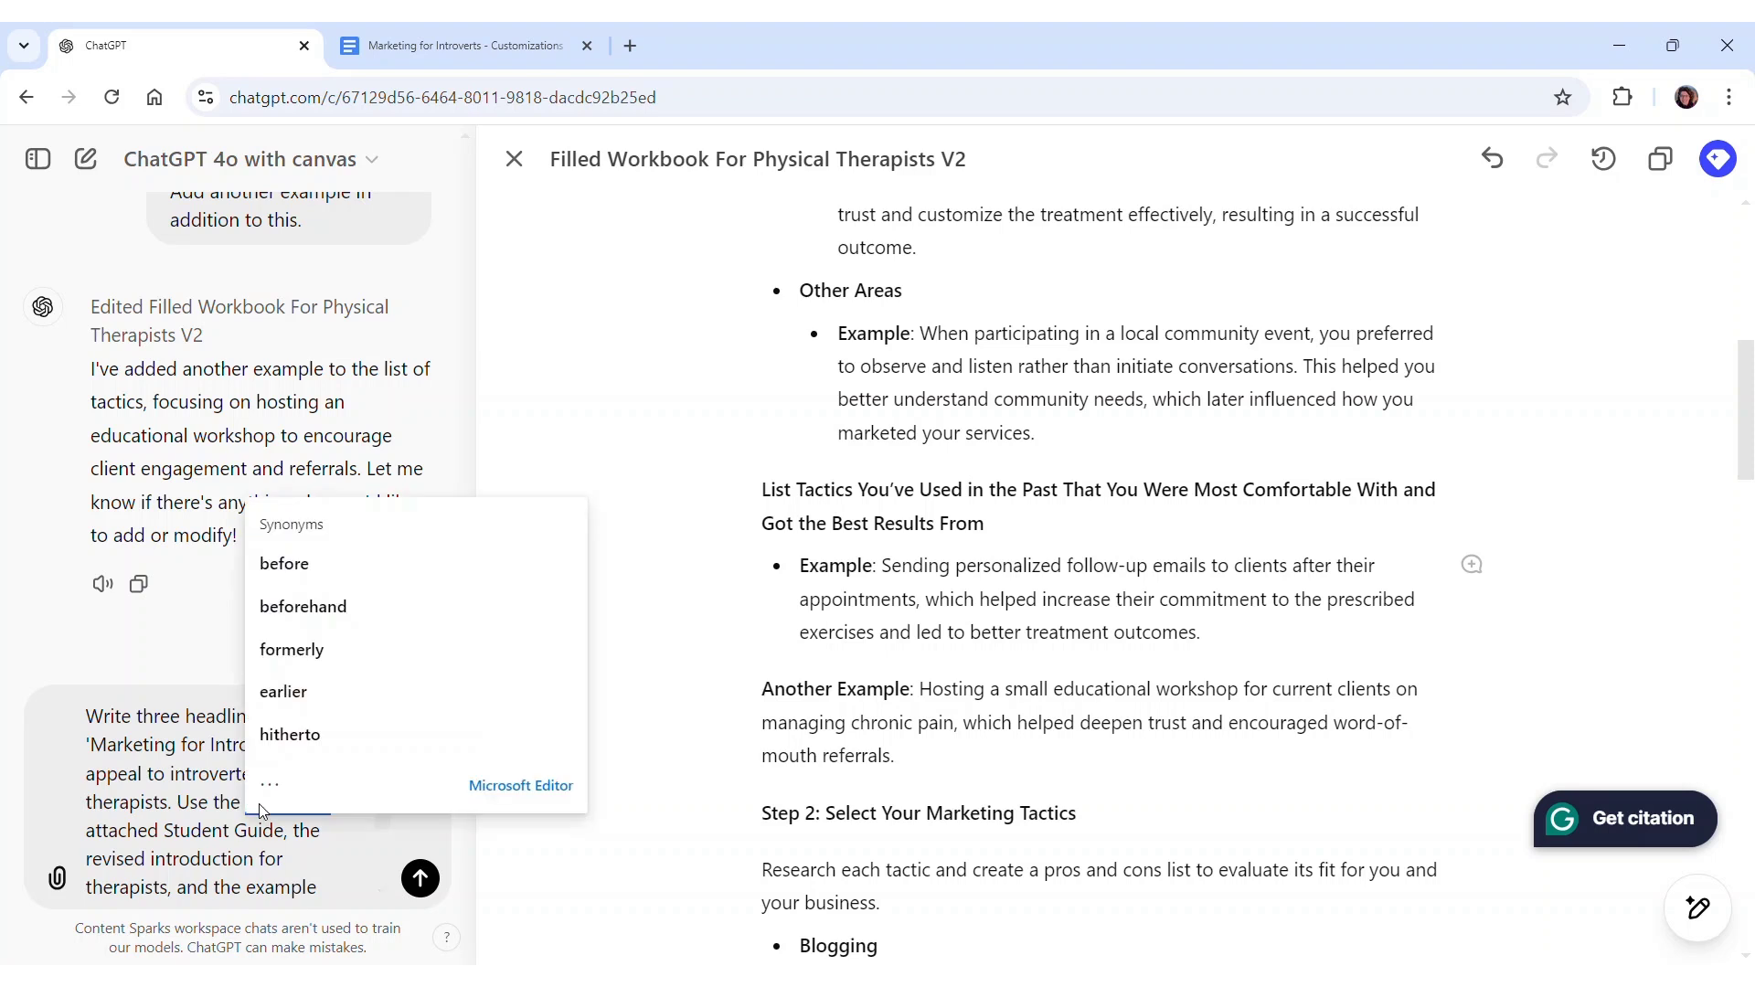
pyautogui.press('BackSpace')
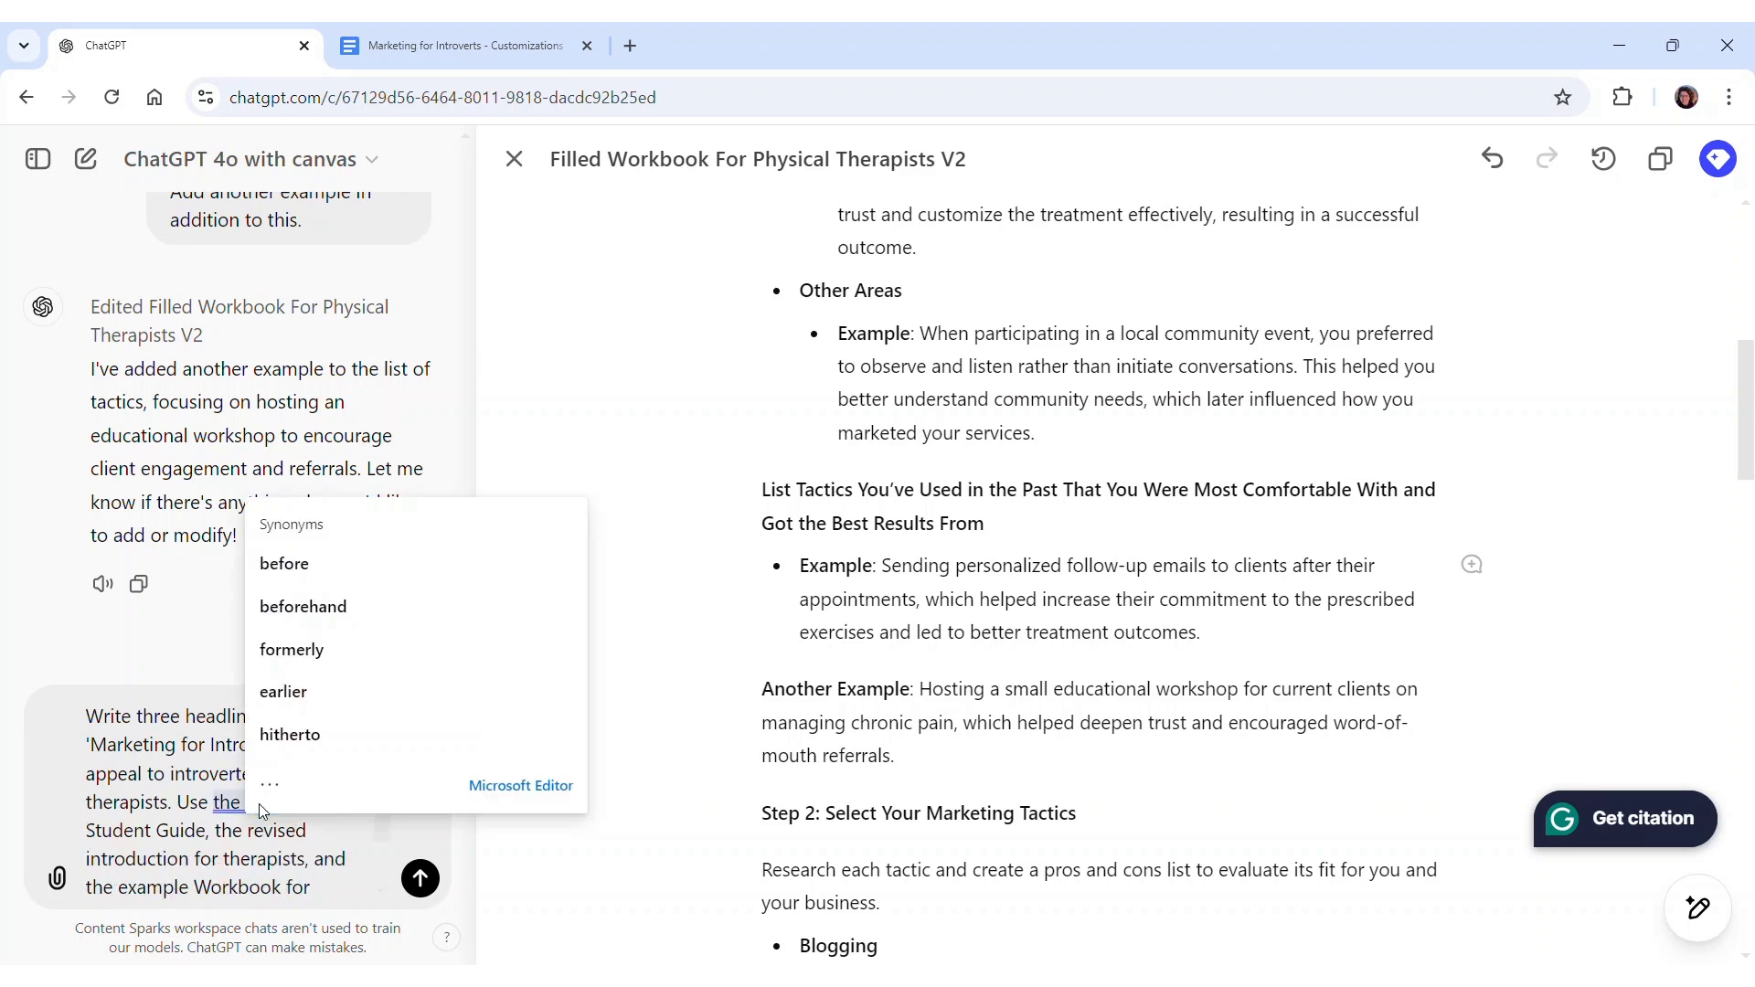
# Attach IntrovertMktg_StudentGuide from the 1_StudentGuide folder to the chat
pyautogui.click(55, 882)
pyautogui.click(131, 832)
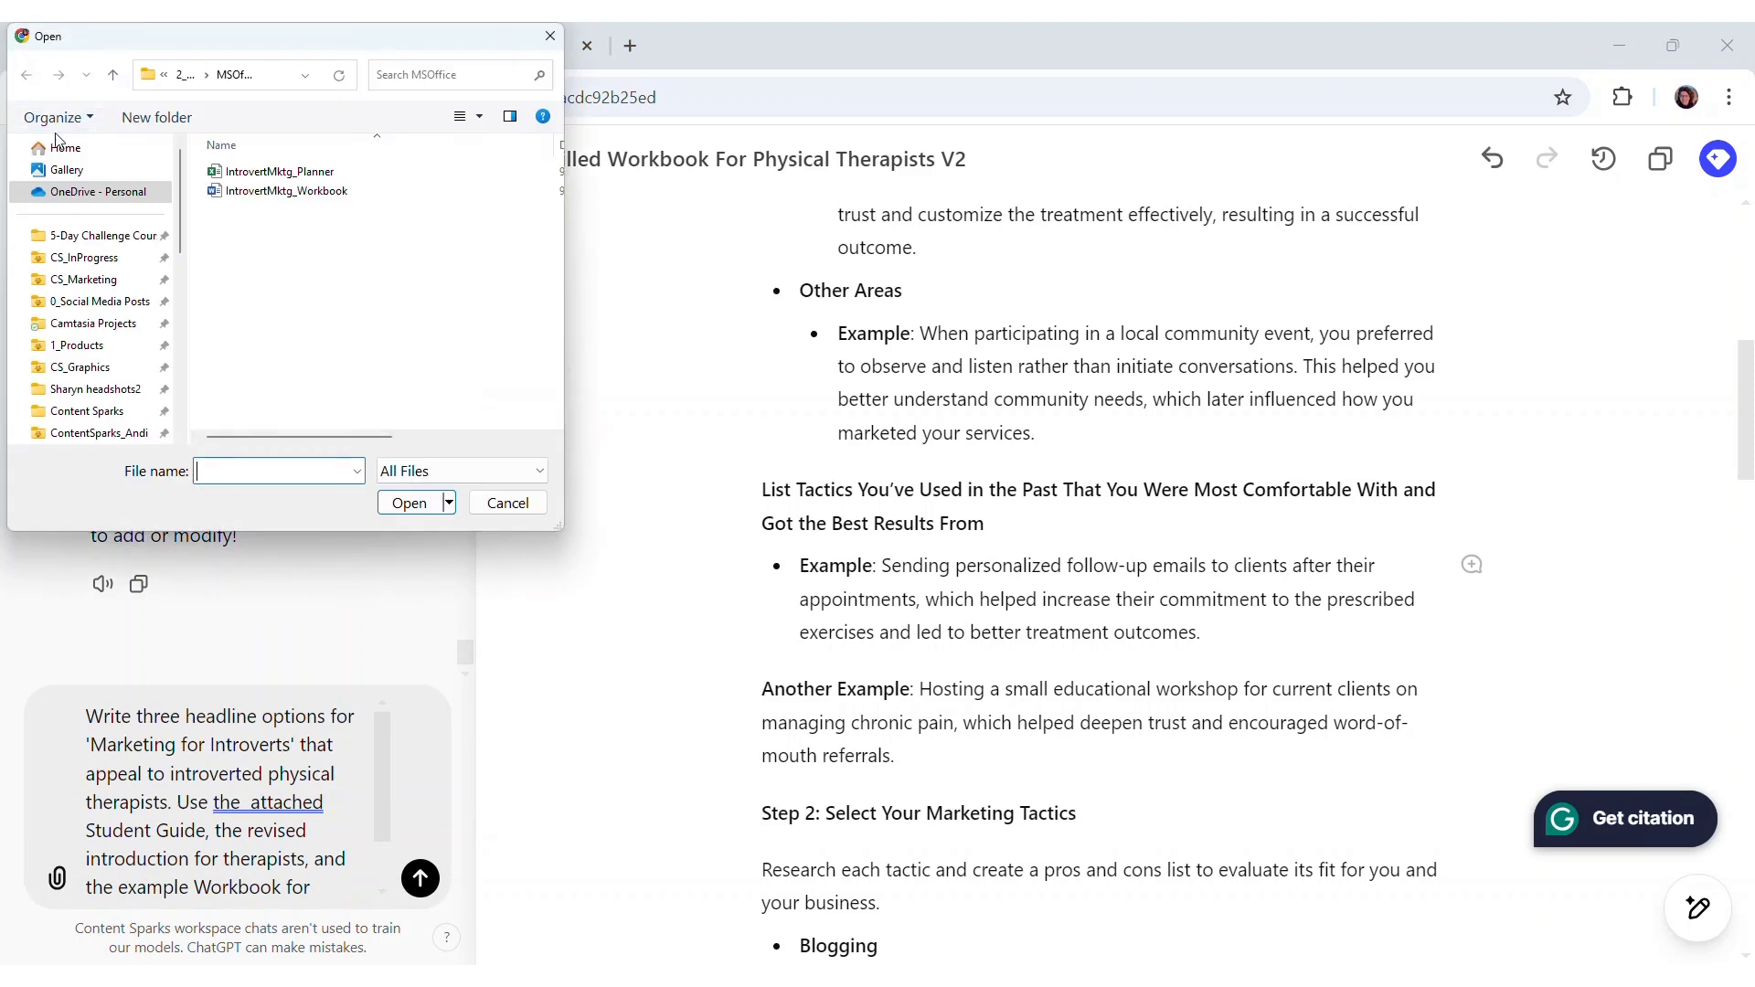
pyautogui.click(171, 81)
pyautogui.doubleClick(275, 174)
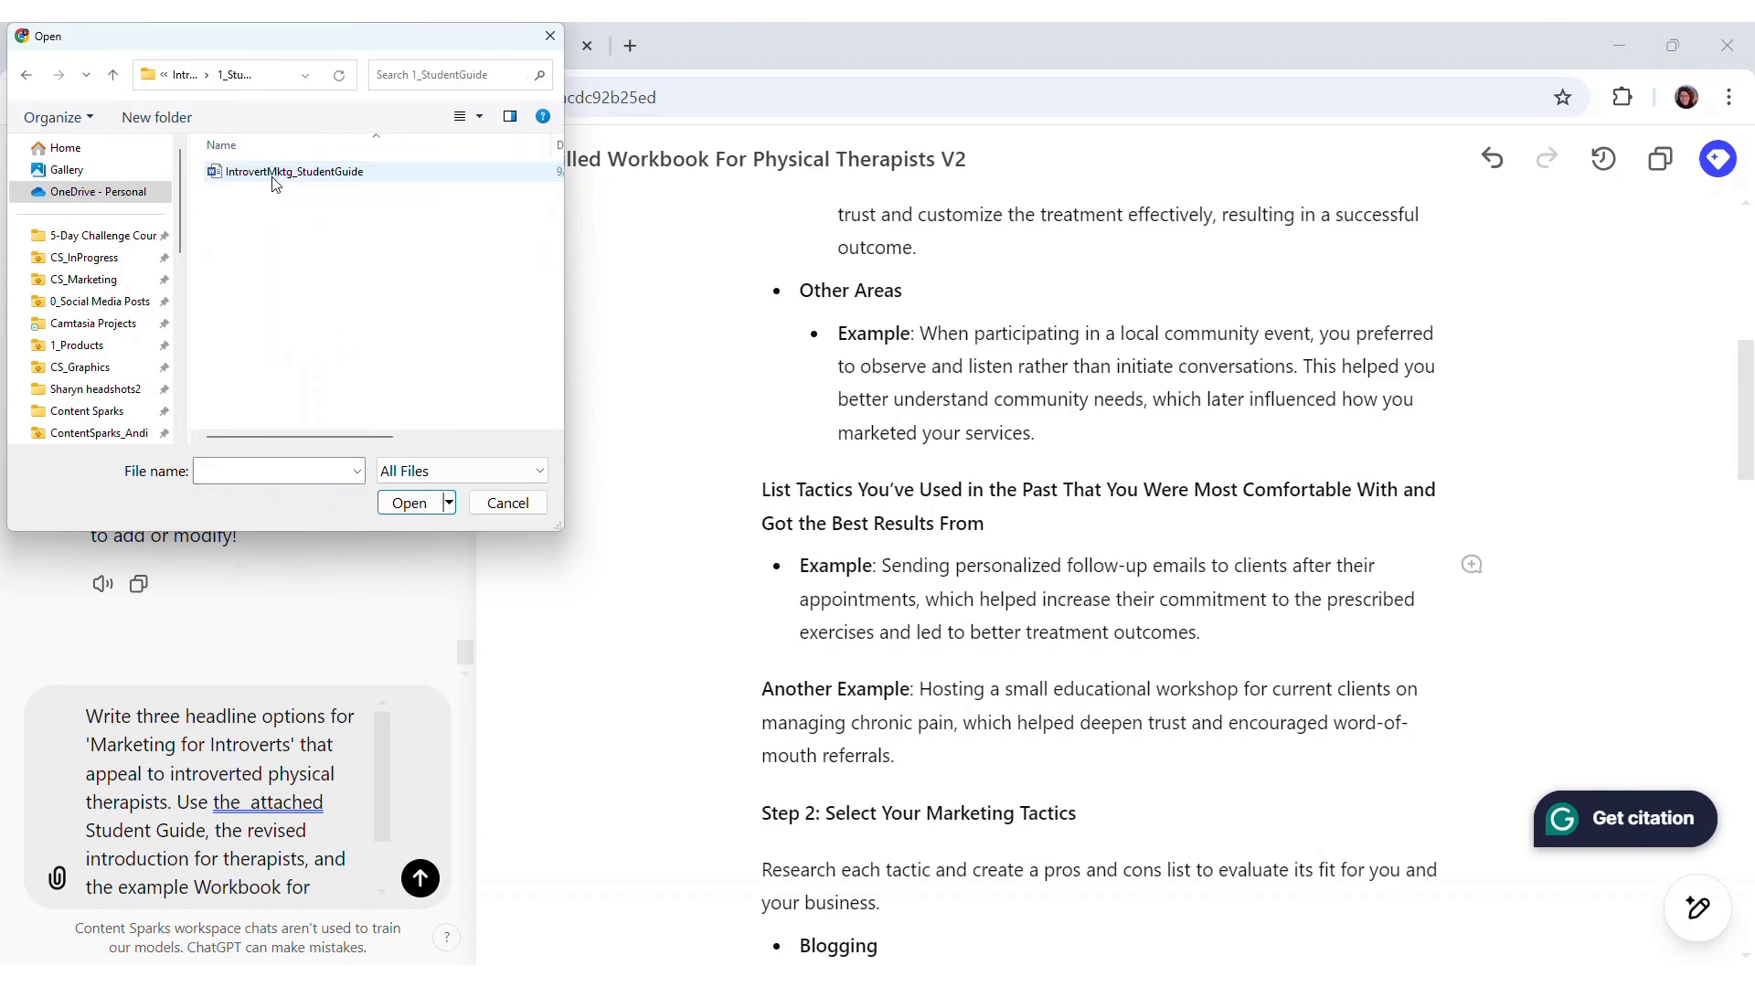
pyautogui.click(274, 174)
pyautogui.click(399, 501)
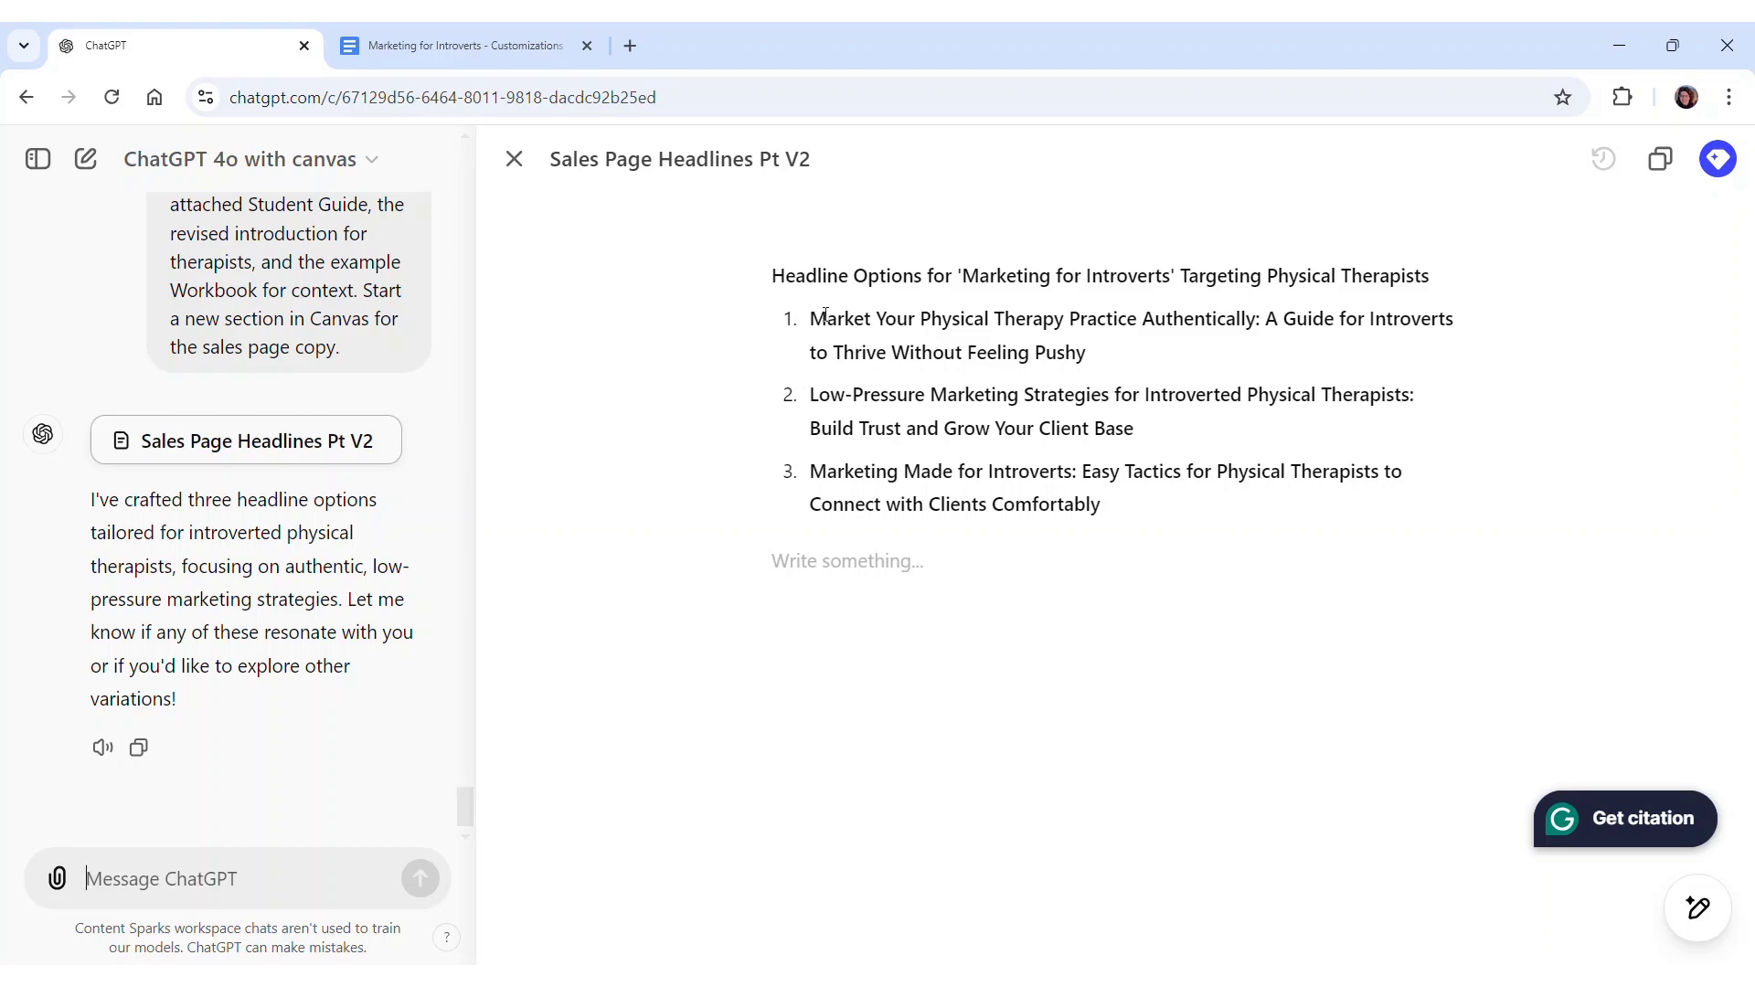
# Delete the first headline option and remove the list numbering from the remaining headline
pyautogui.moveTo(810, 319); pyautogui.dragTo(1123, 350)
pyautogui.press('BackSpace')
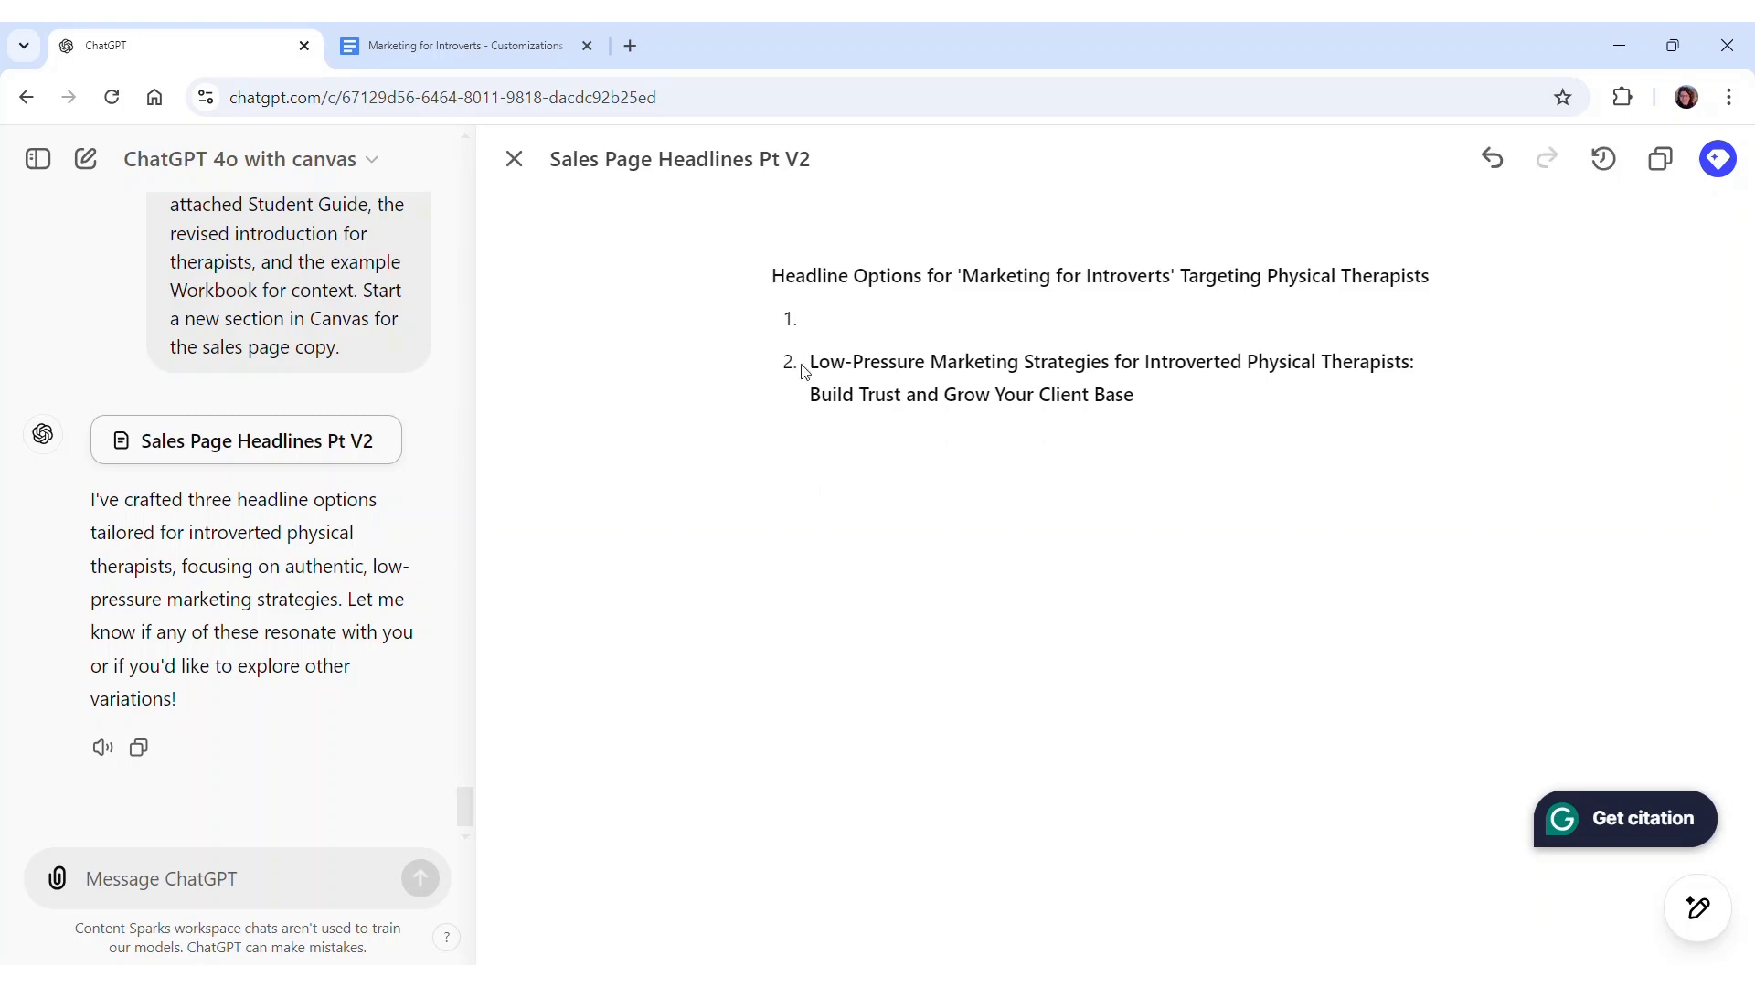
pyautogui.press('BackSpace')
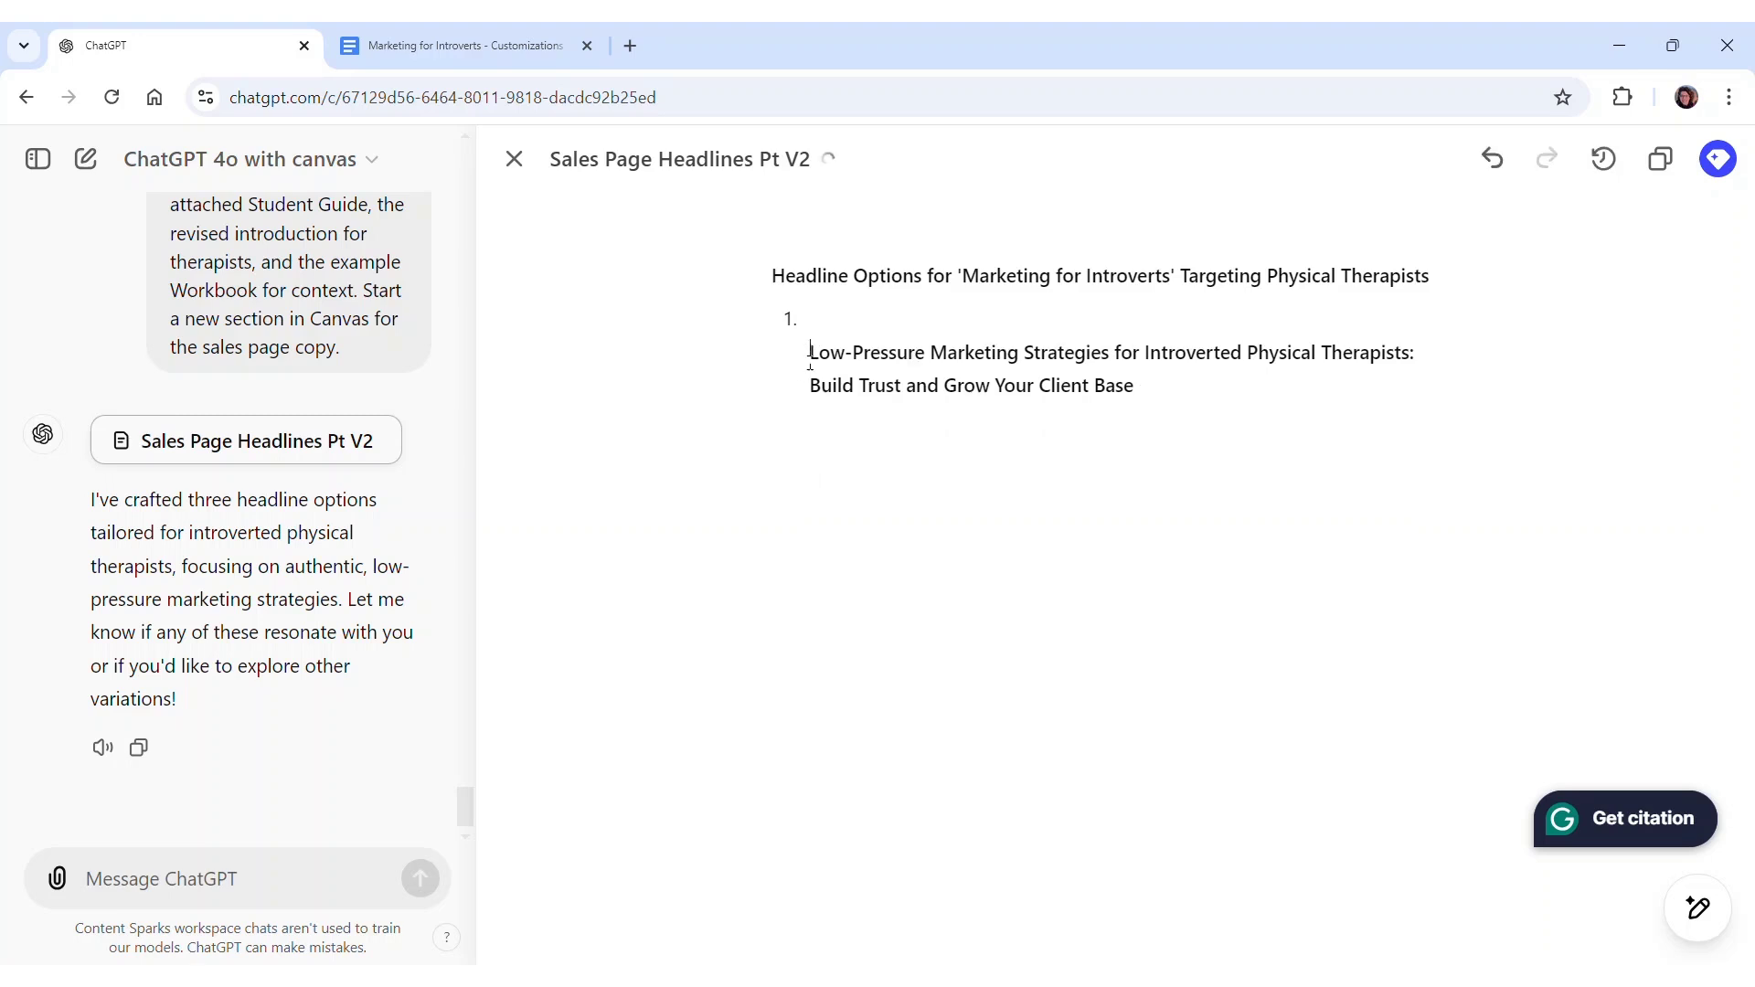
pyautogui.press('BackSpace')
# Ask ChatGPT to make the remaining headline more concise
pyautogui.hotkey('ctrl', 'shift', 'Down')
pyautogui.click(869, 288)
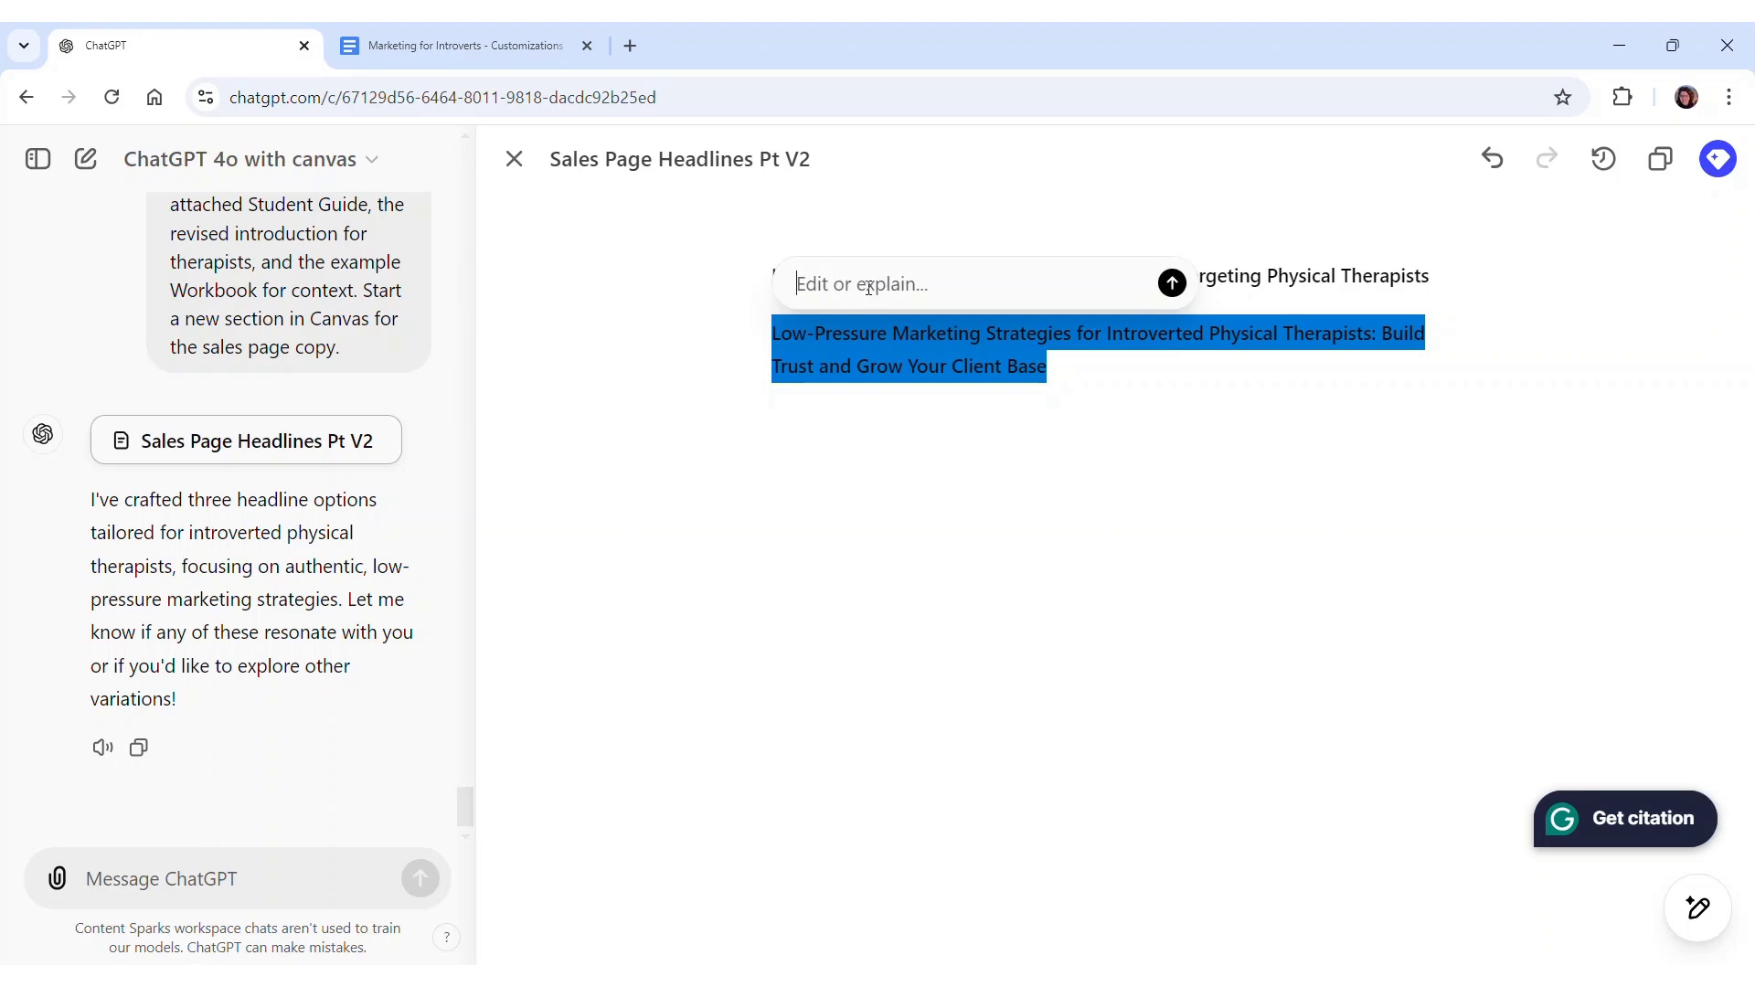
pyautogui.write('Make this headline more concise')
pyautogui.press('Return')
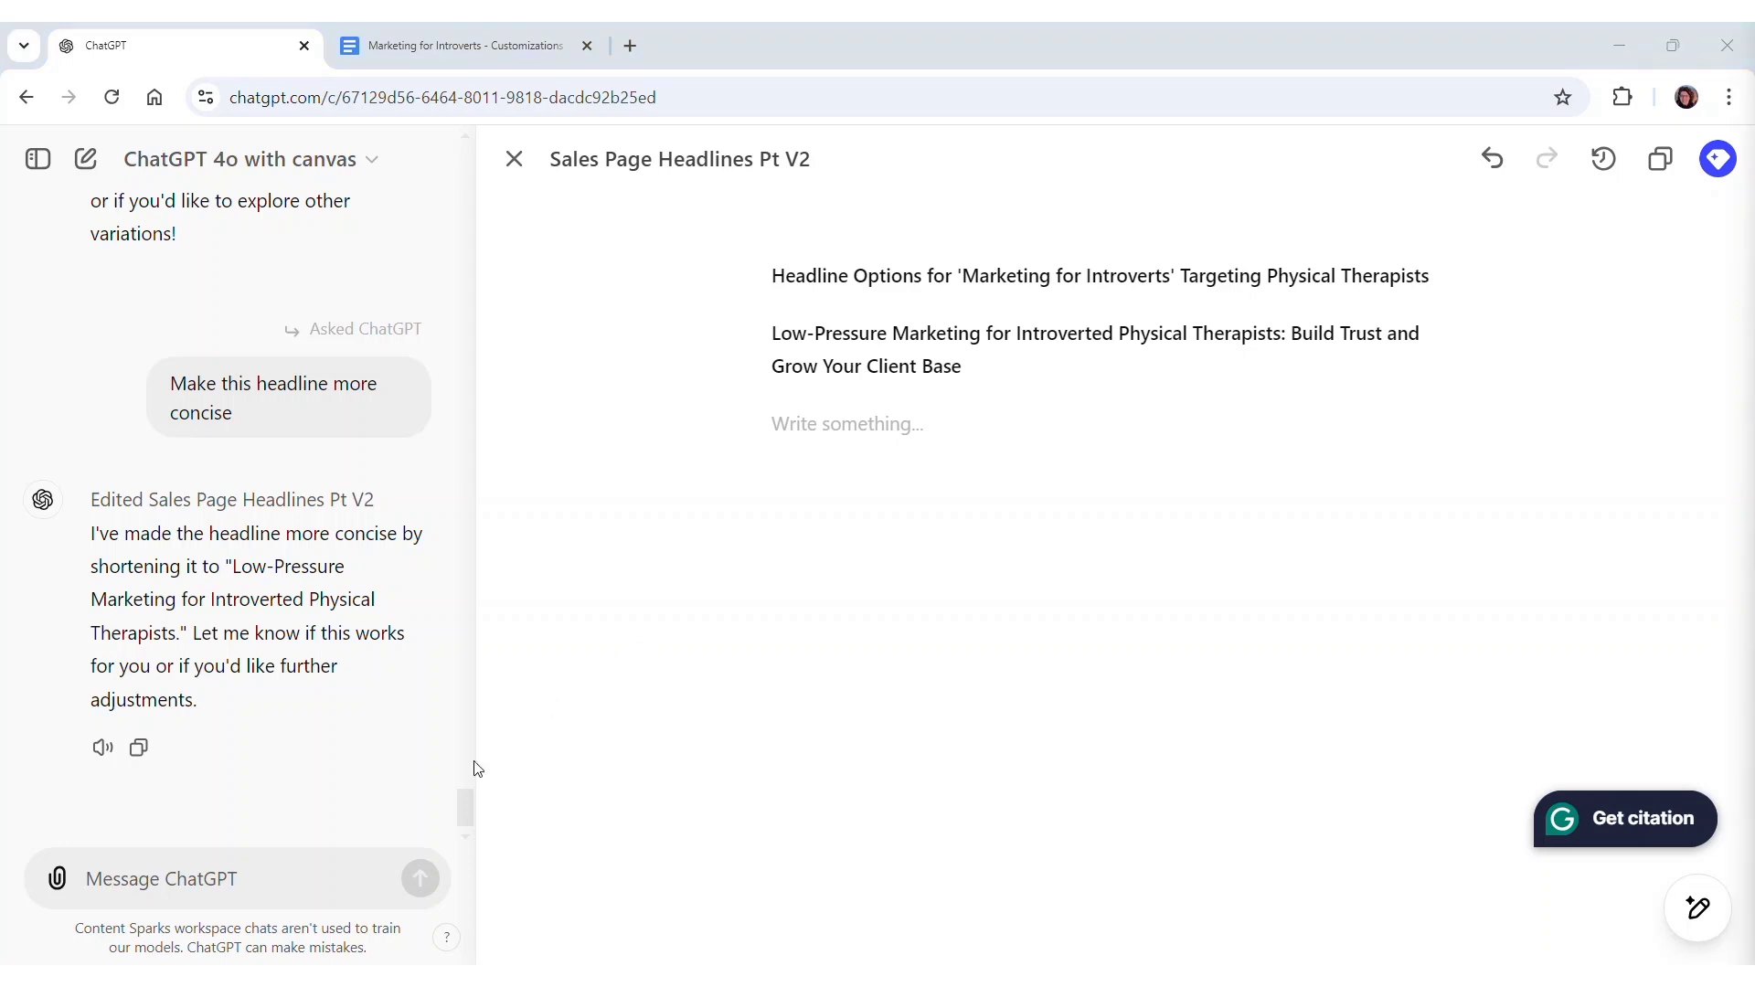
# Paste and send the prompt requesting a Problem-Agitate-Solution paragraph after the headline
pyautogui.click(179, 879)
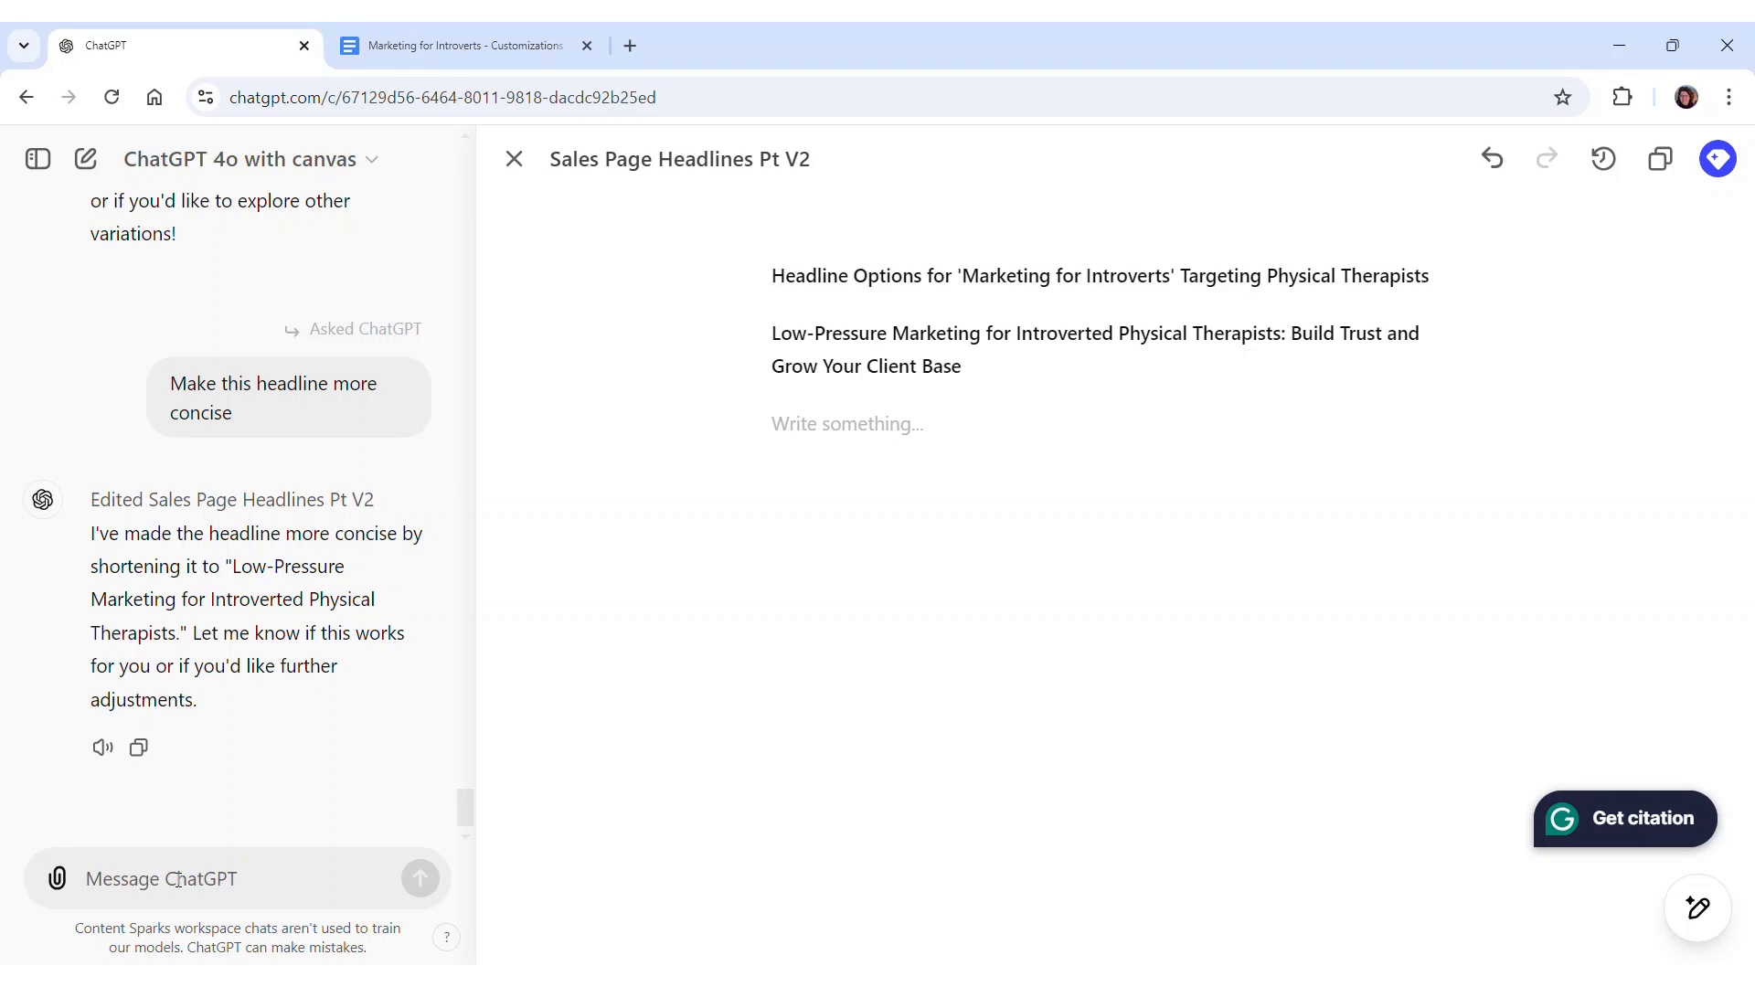
pyautogui.write('Write a Problem-Agitate-Solution paragraph to follow the edited headline. Focus on the challenges introvert therapists face with traditional marketing and how this course helps solve it. Add the text after the headline.')
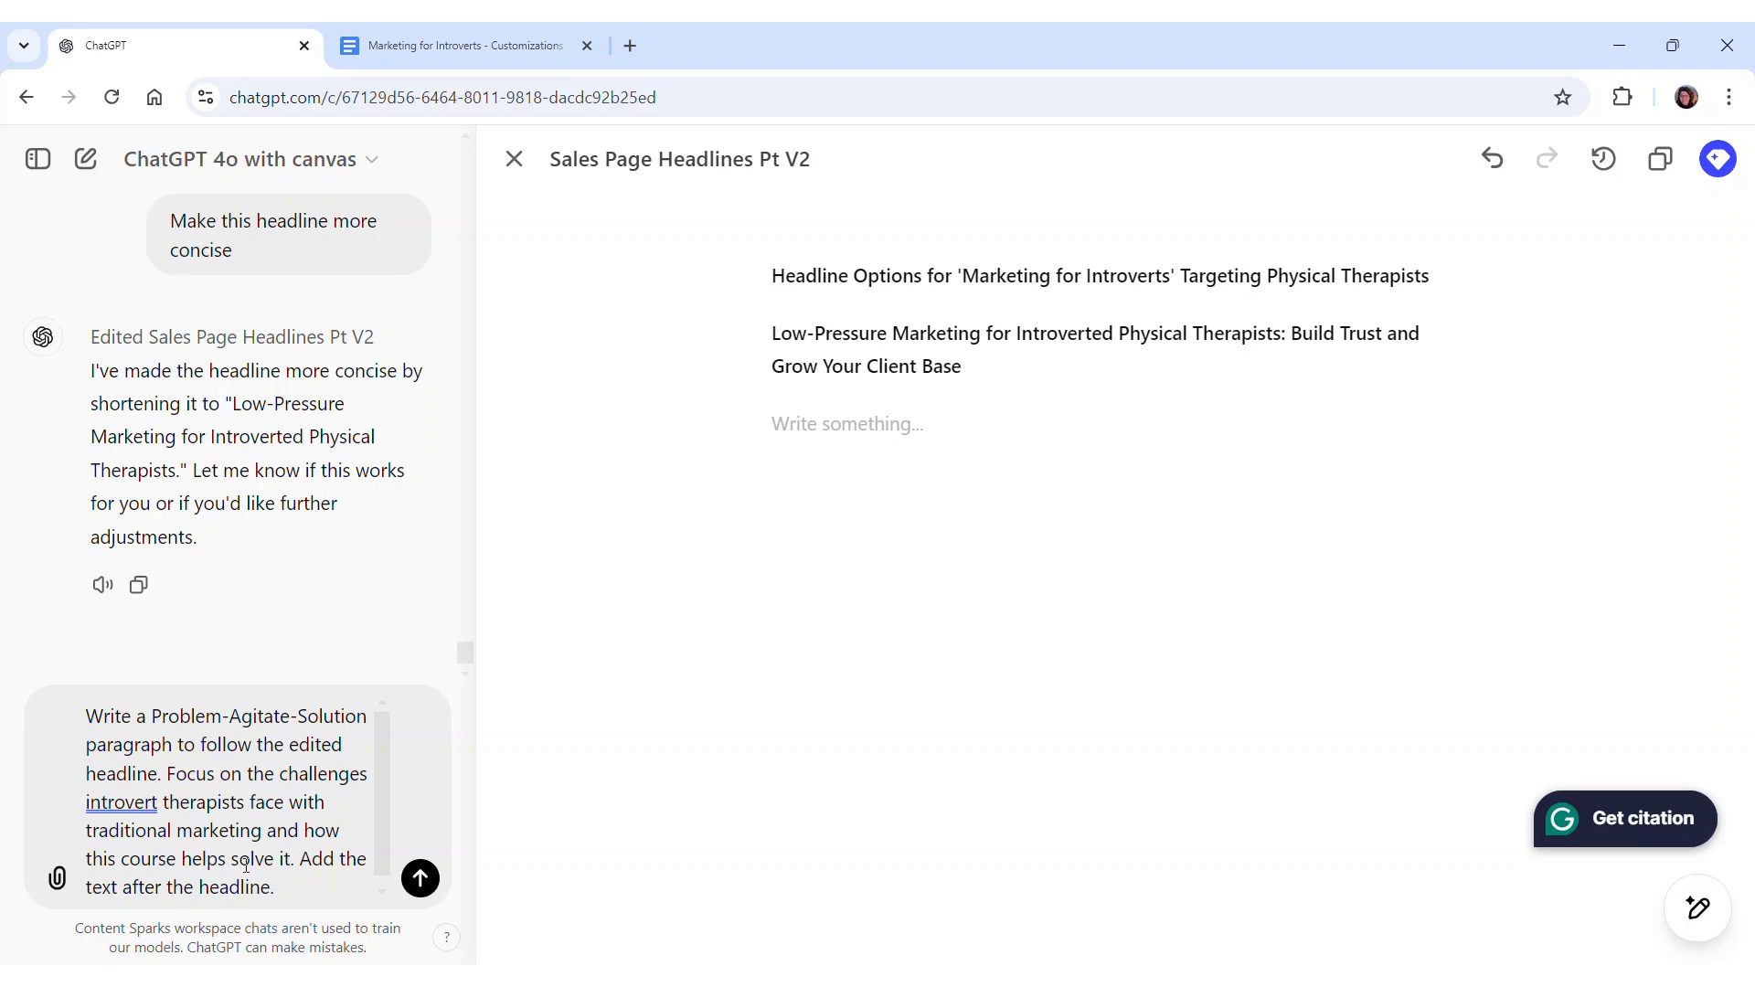
pyautogui.click(419, 879)
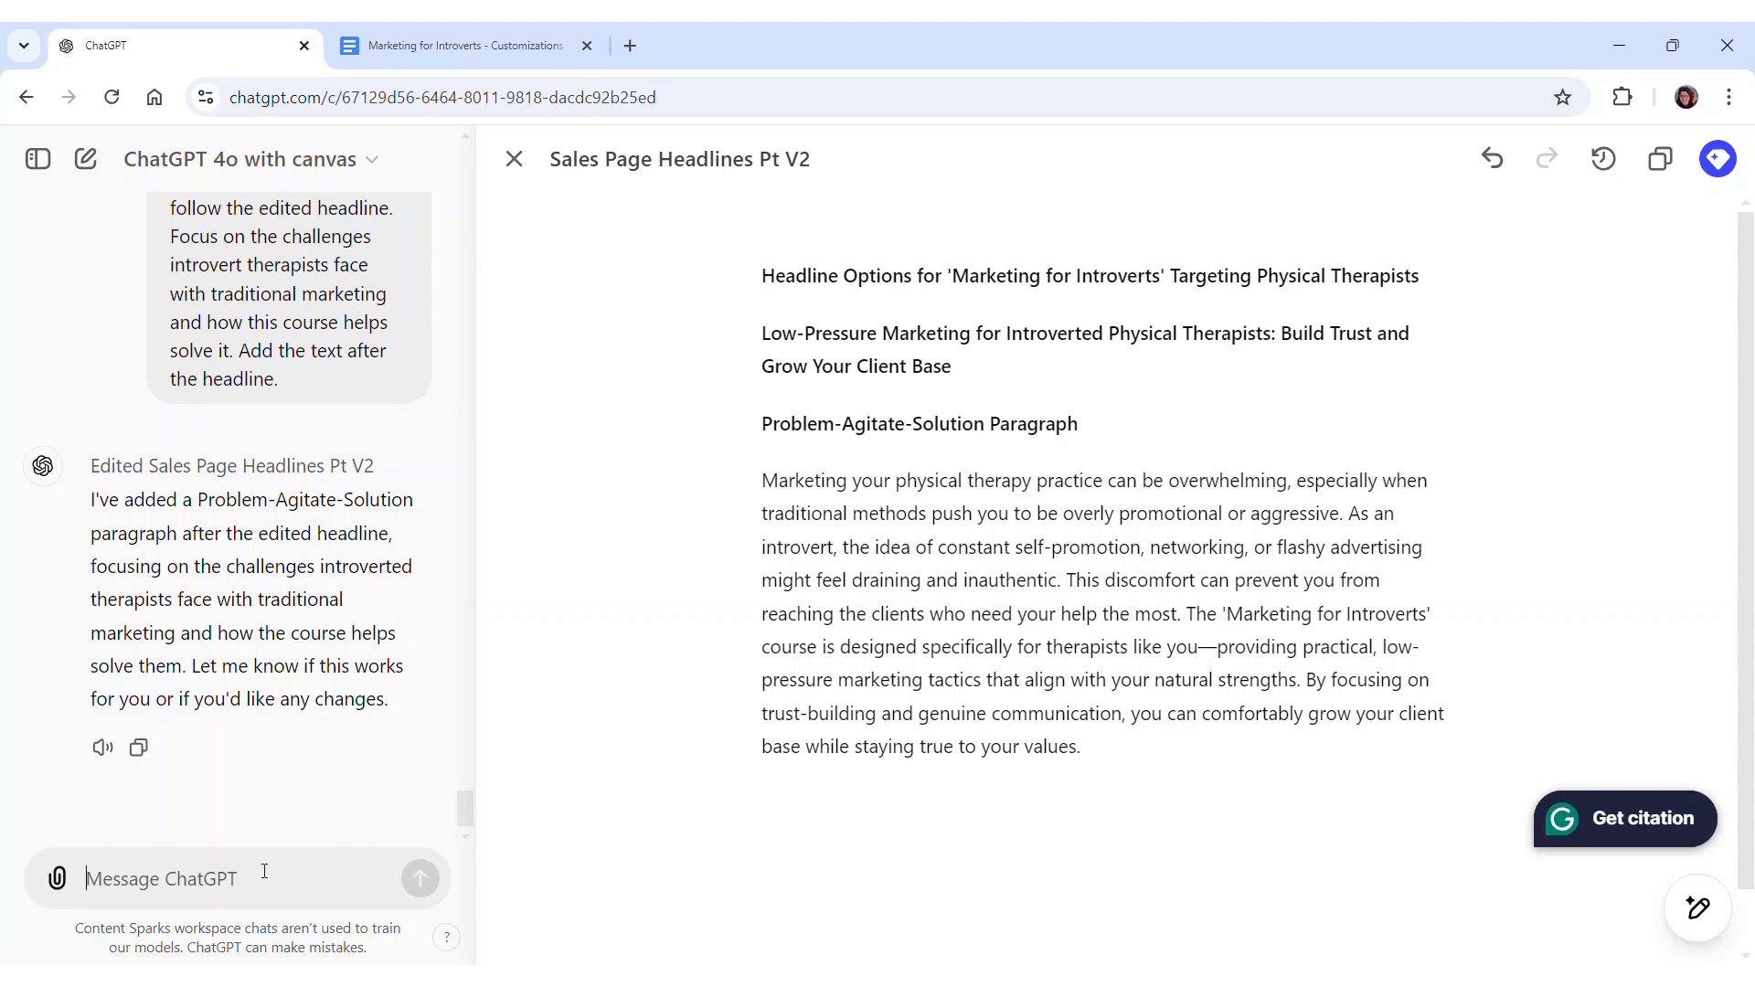
# Ask ChatGPT to break it into separate PAS sections, then put Solution on its own line
pyautogui.write('Brea')
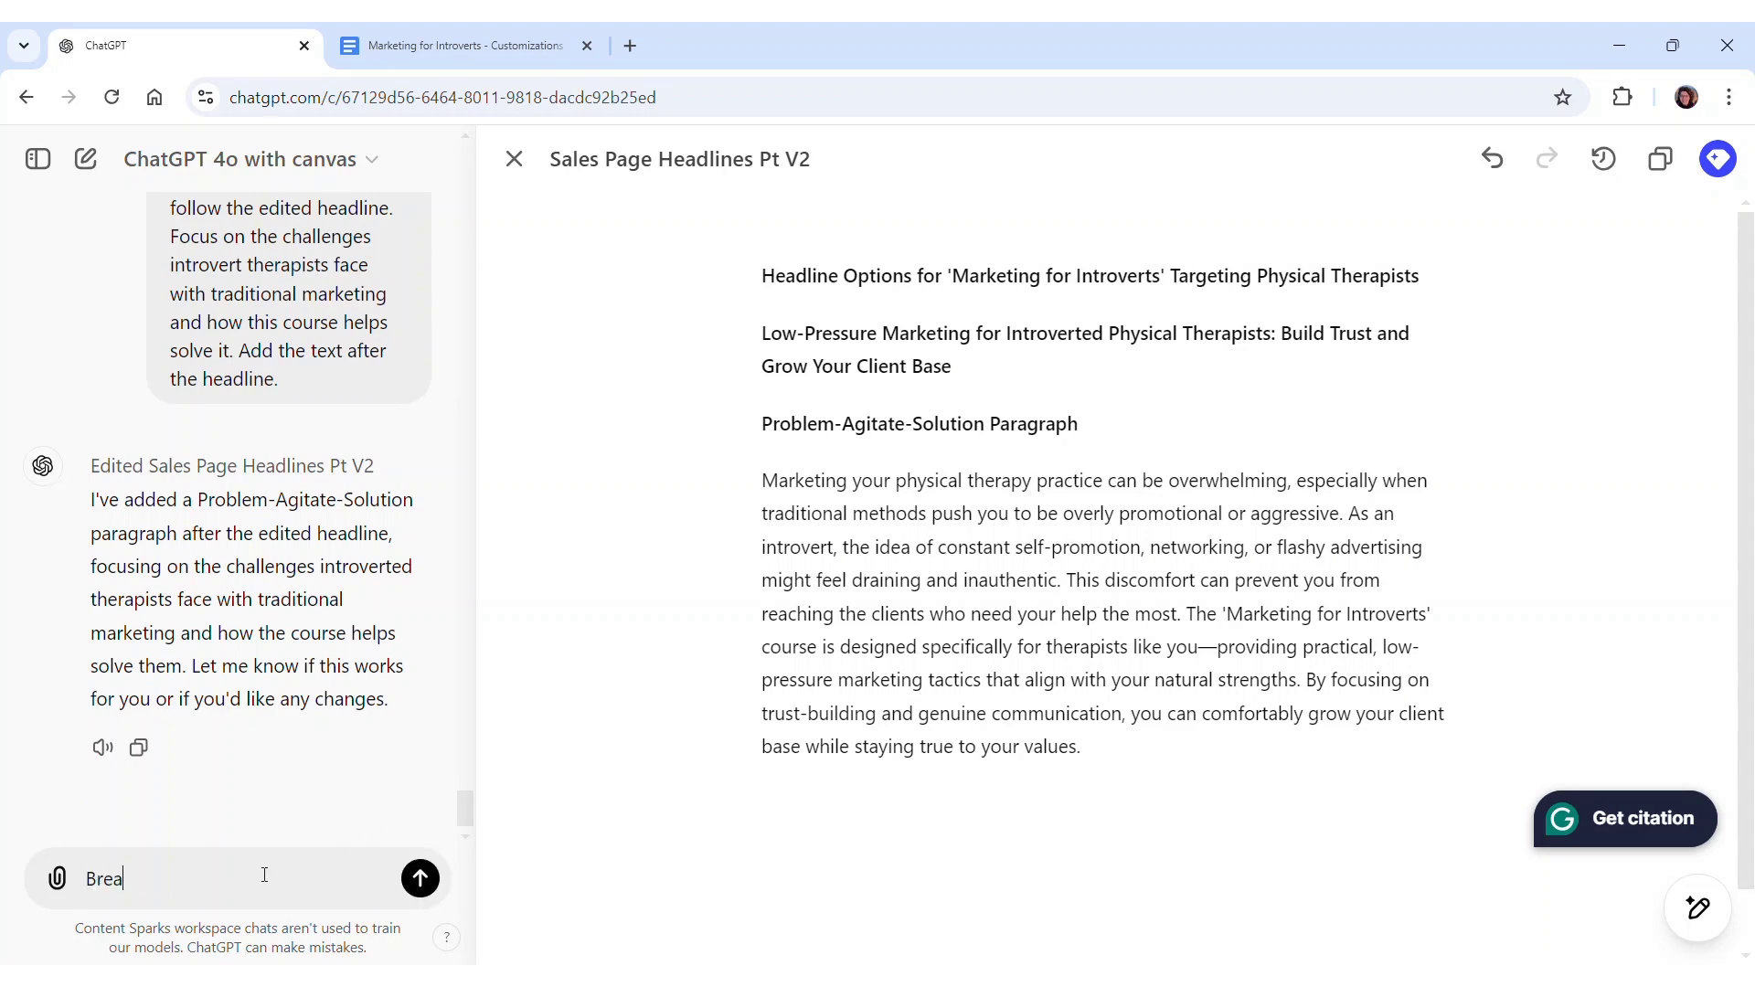
pyautogui.write('k it up into the separate PAS sections.')
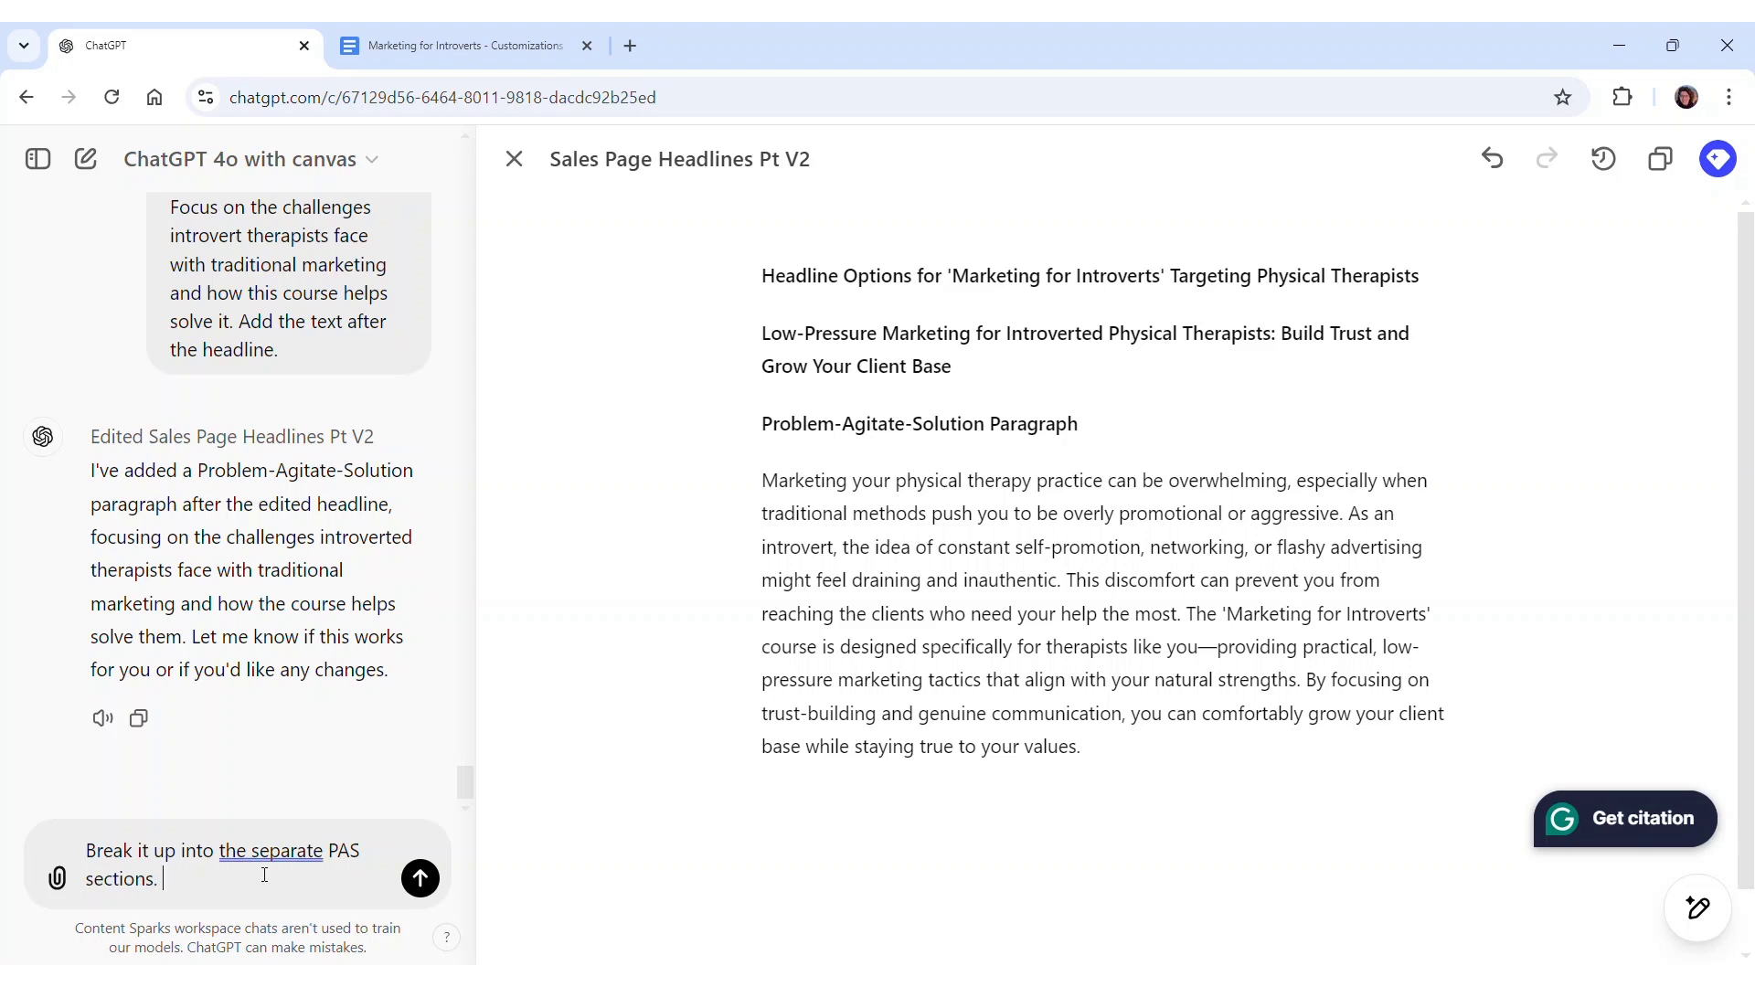
pyautogui.press('Return')
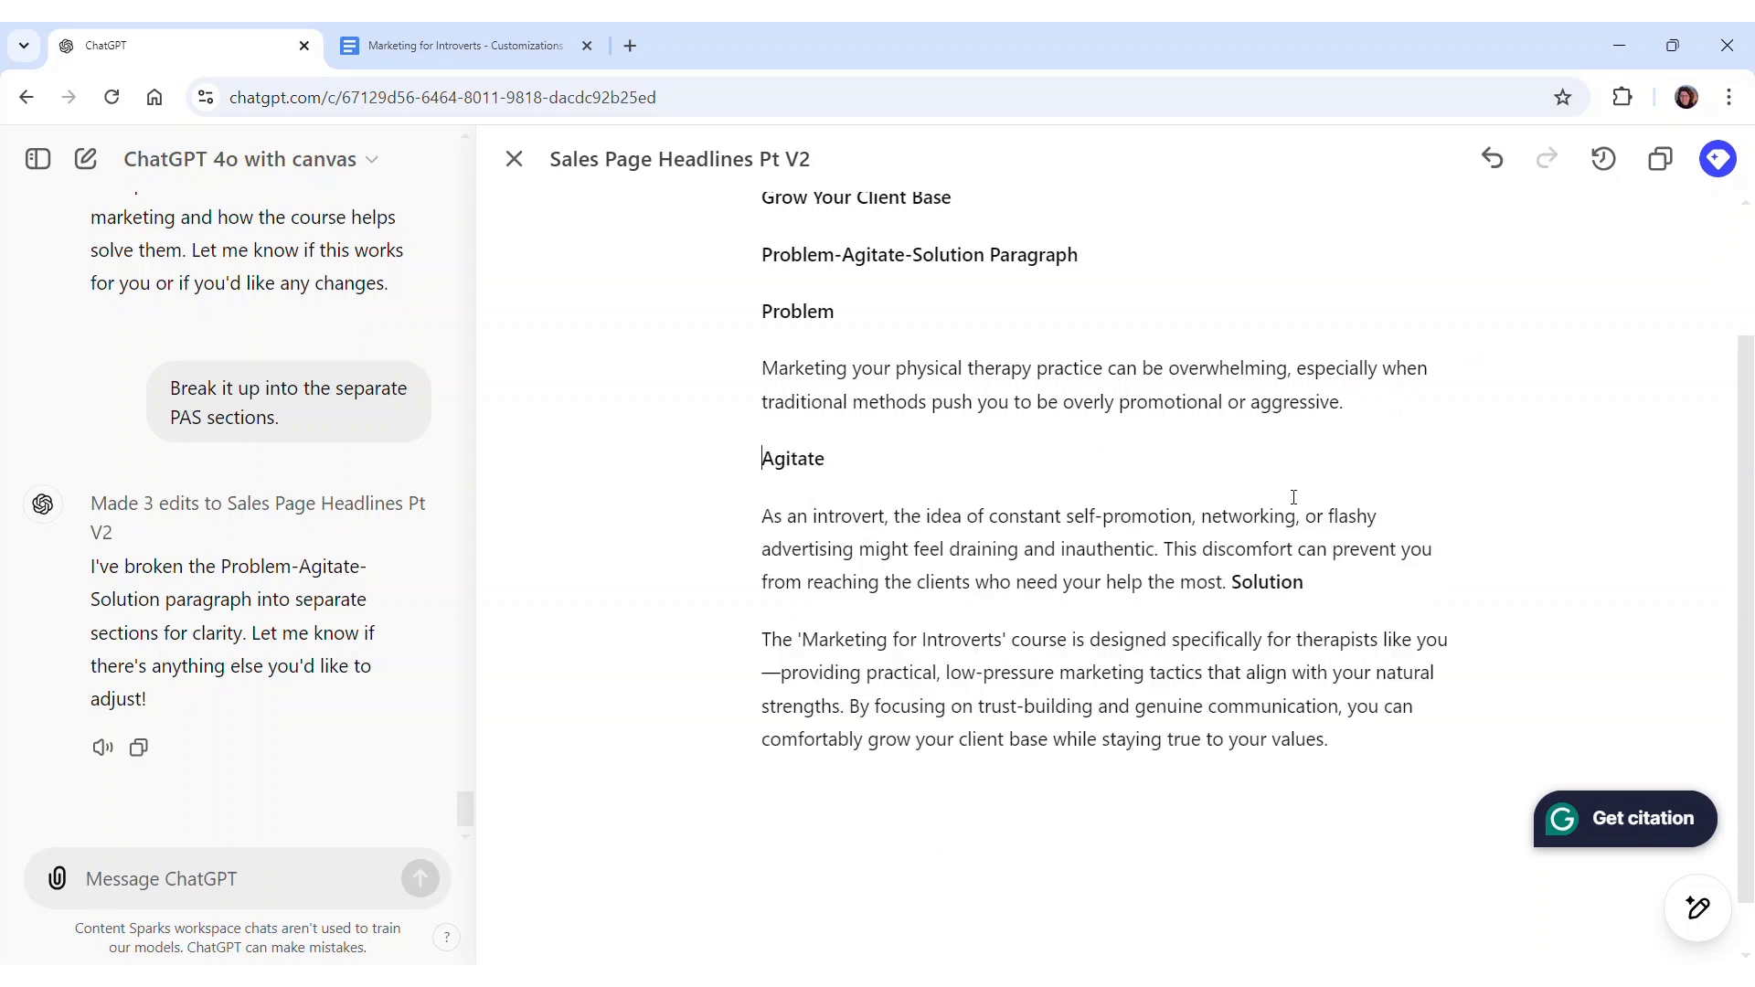
pyautogui.click(1230, 583)
pyautogui.press('Return')
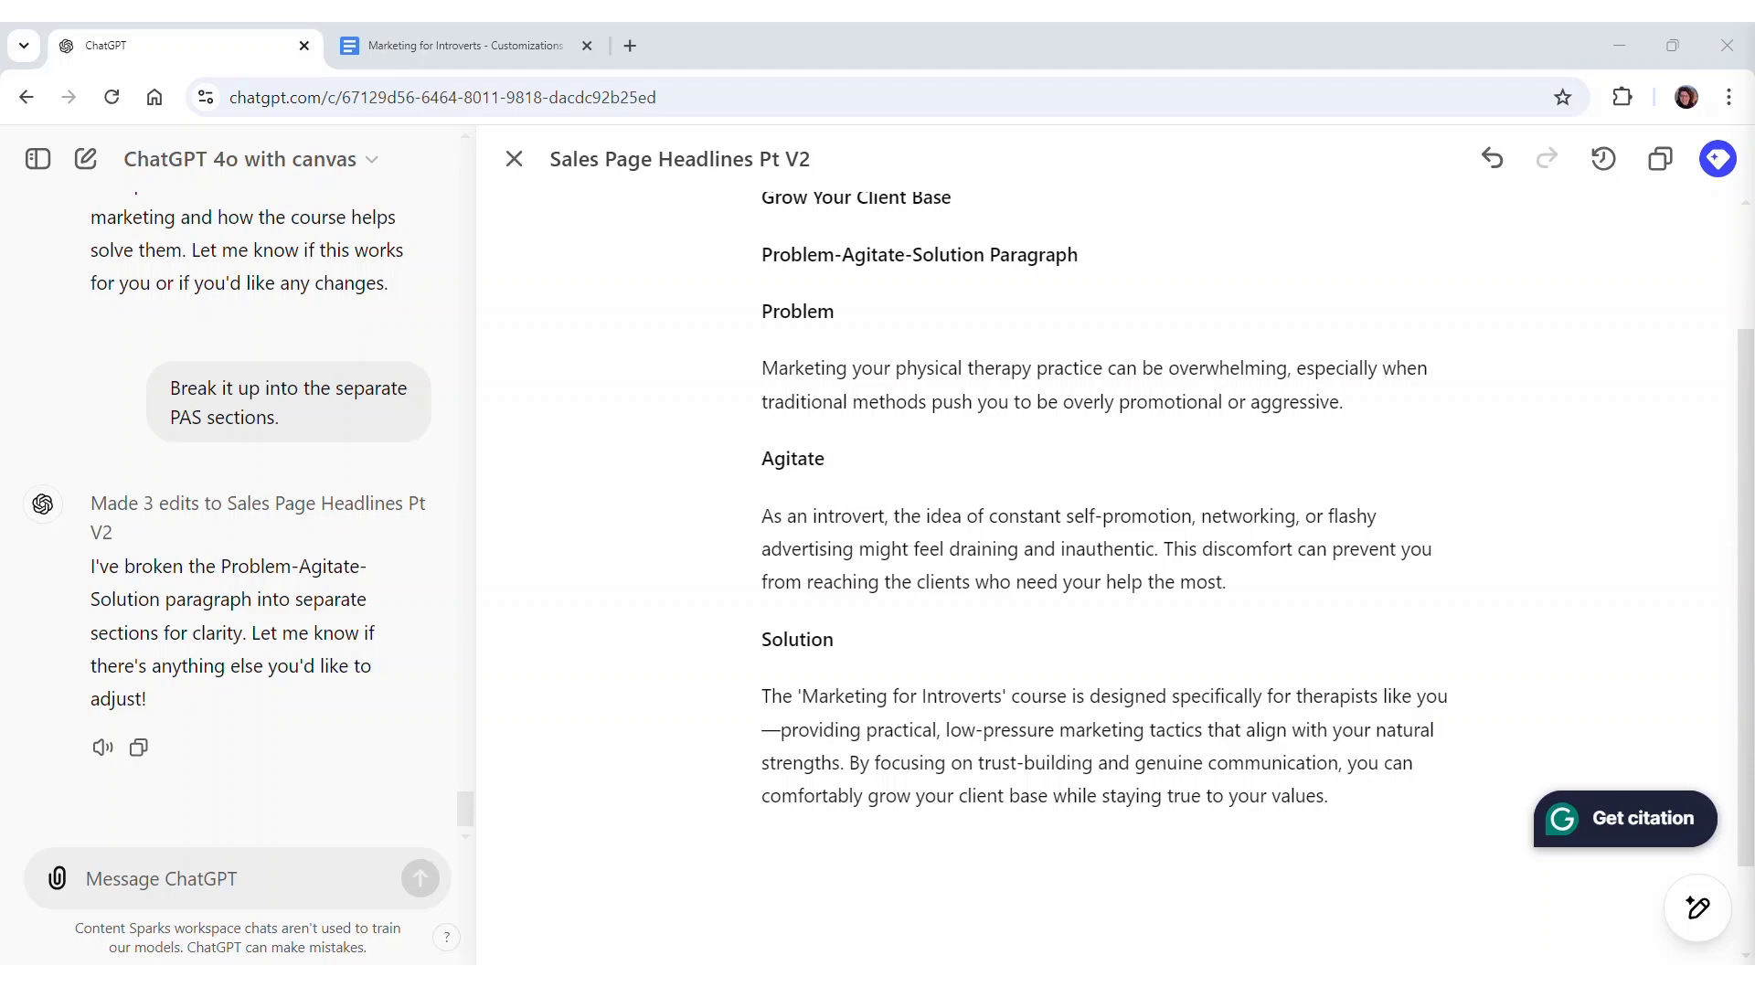
# Delete the PAS paragraph heading and send the hook-question, friendlier bold-and-bullets formatting prompt
pyautogui.click(171, 880)
pyautogui.hotkey('ctrl', 'v')
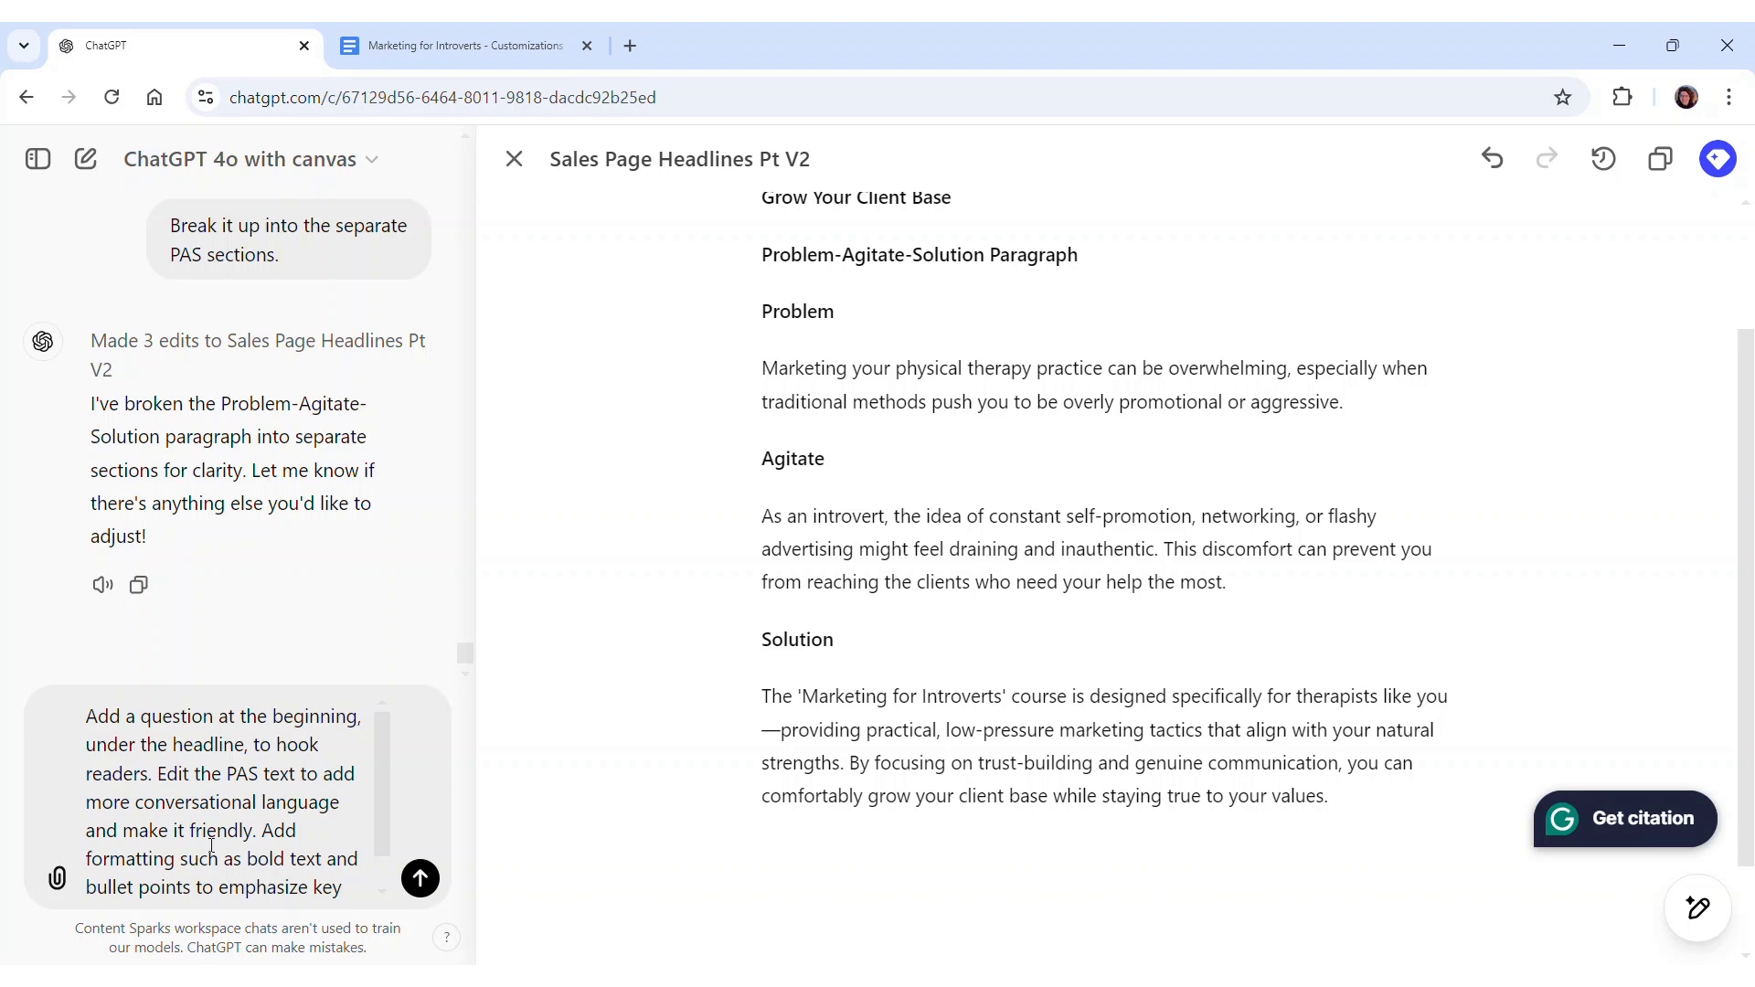
pyautogui.write('parts.')
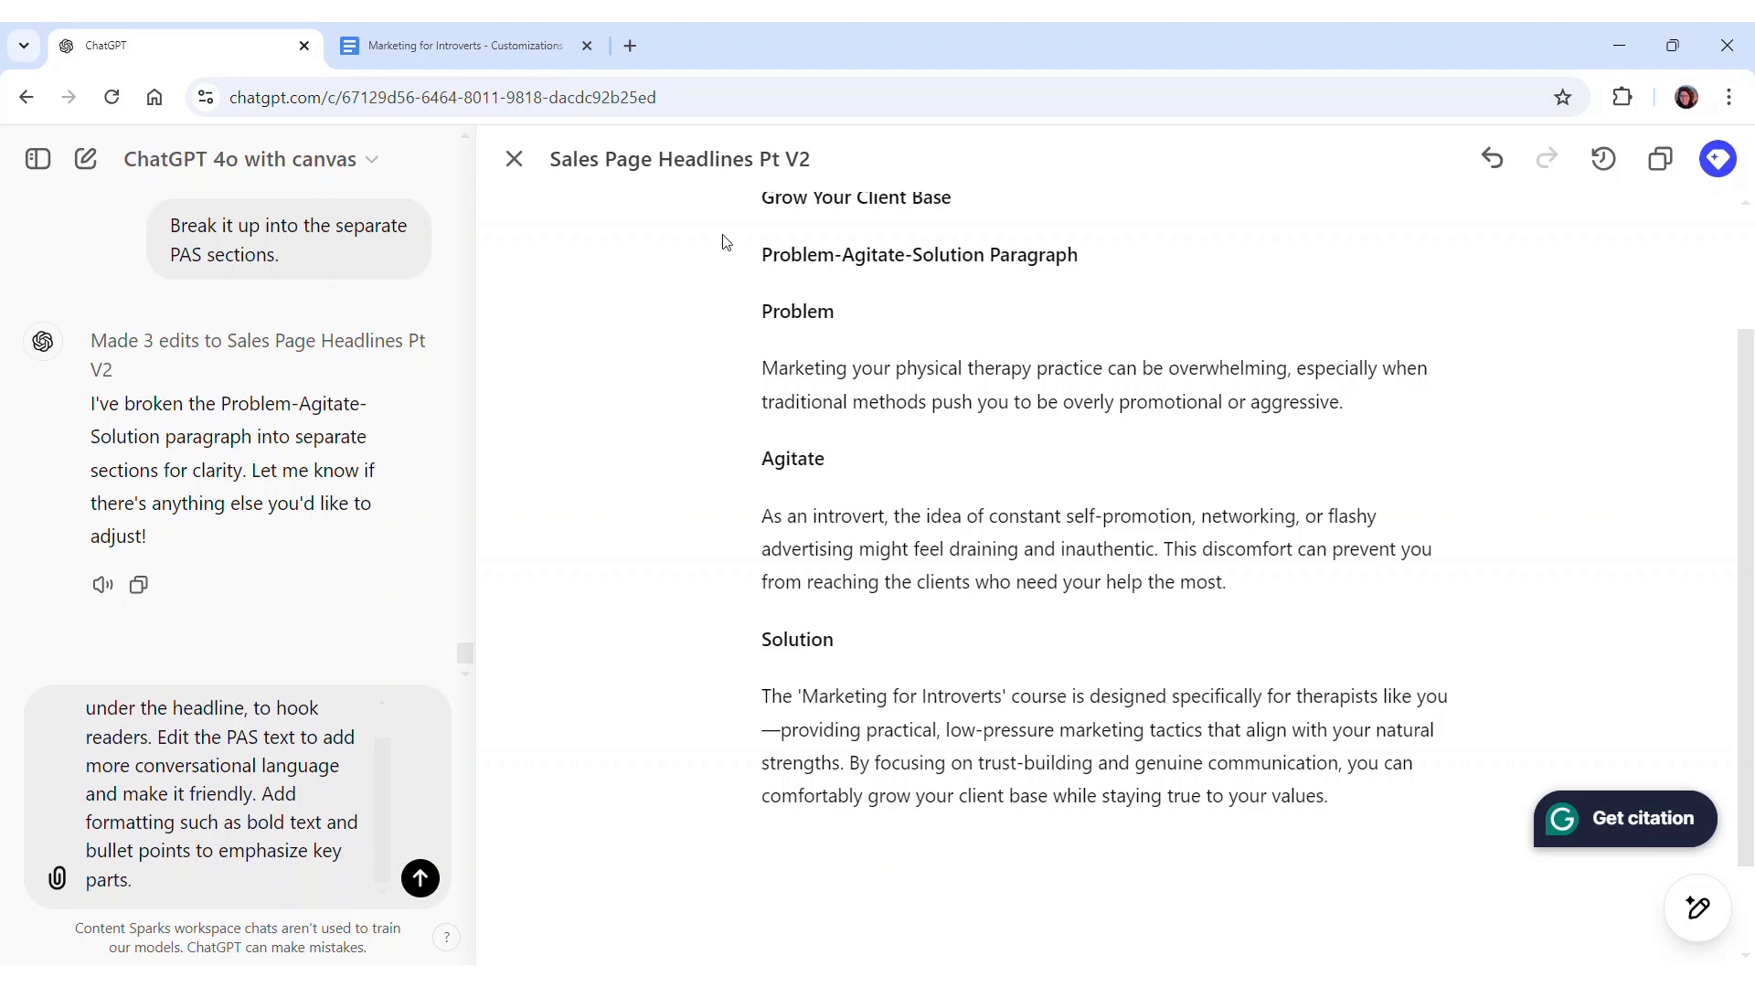
pyautogui.scroll(2, 1003, 286)
pyautogui.moveTo(1112, 378); pyautogui.dragTo(754, 375)
pyautogui.press('BackSpace')
pyautogui.press('BackSpace')
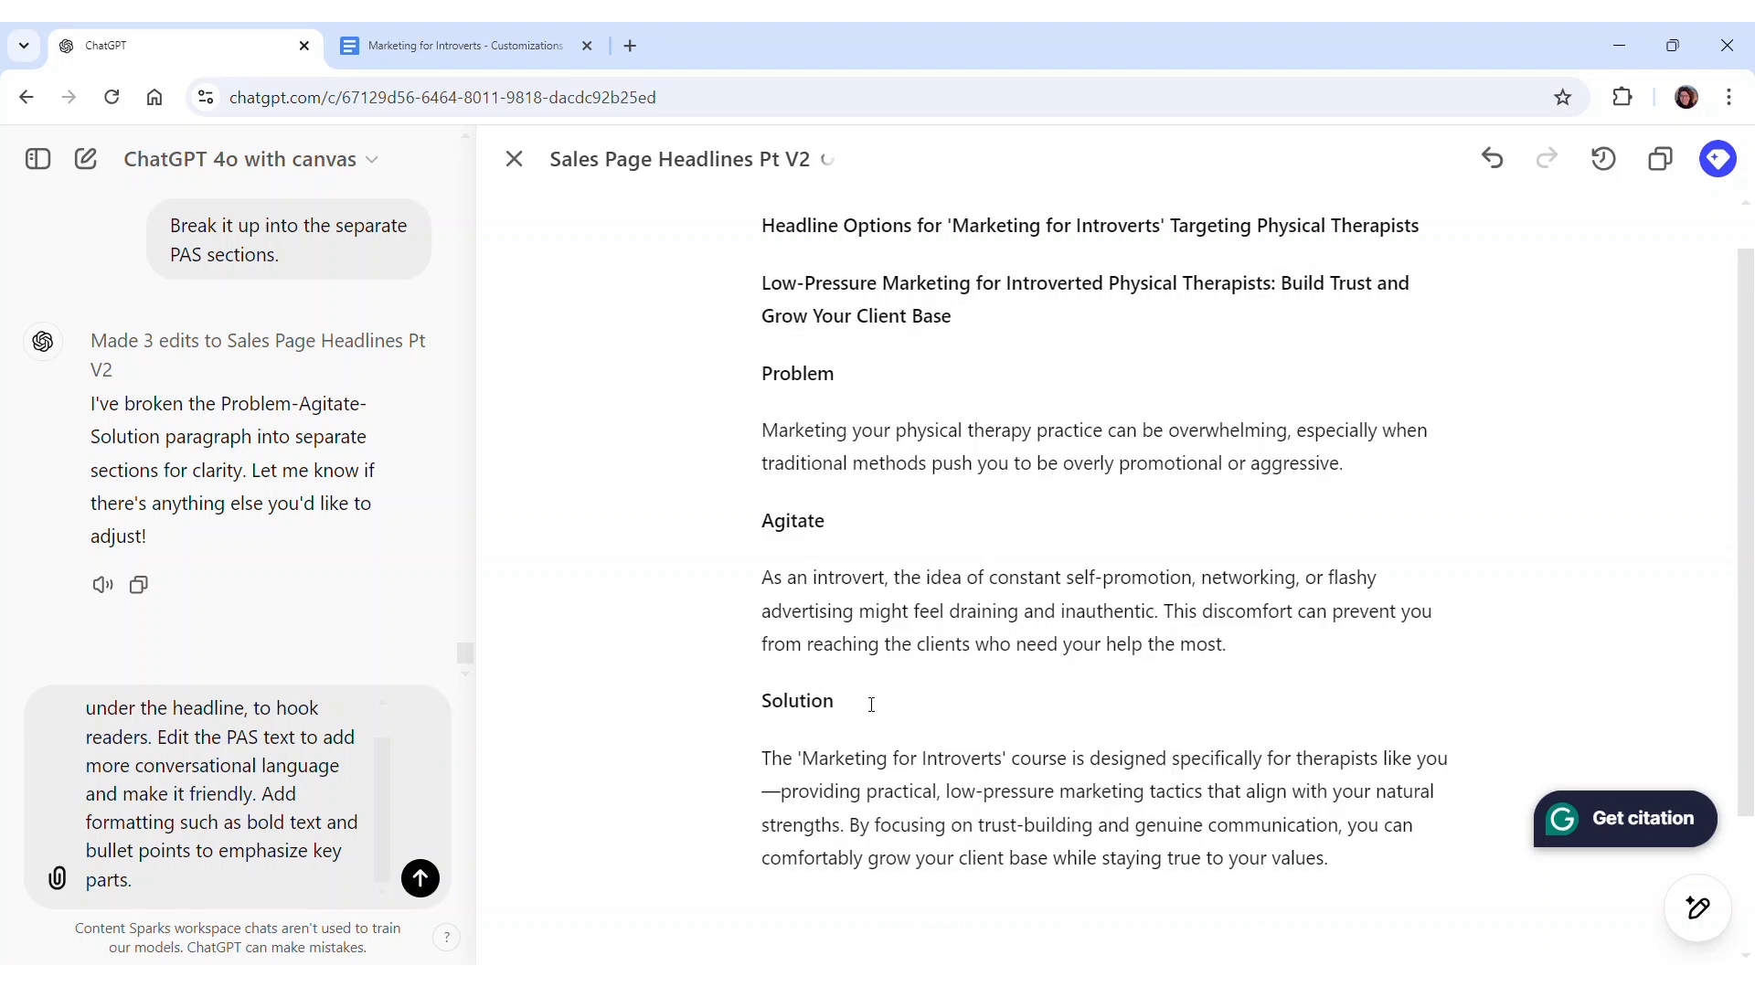
pyautogui.click(421, 879)
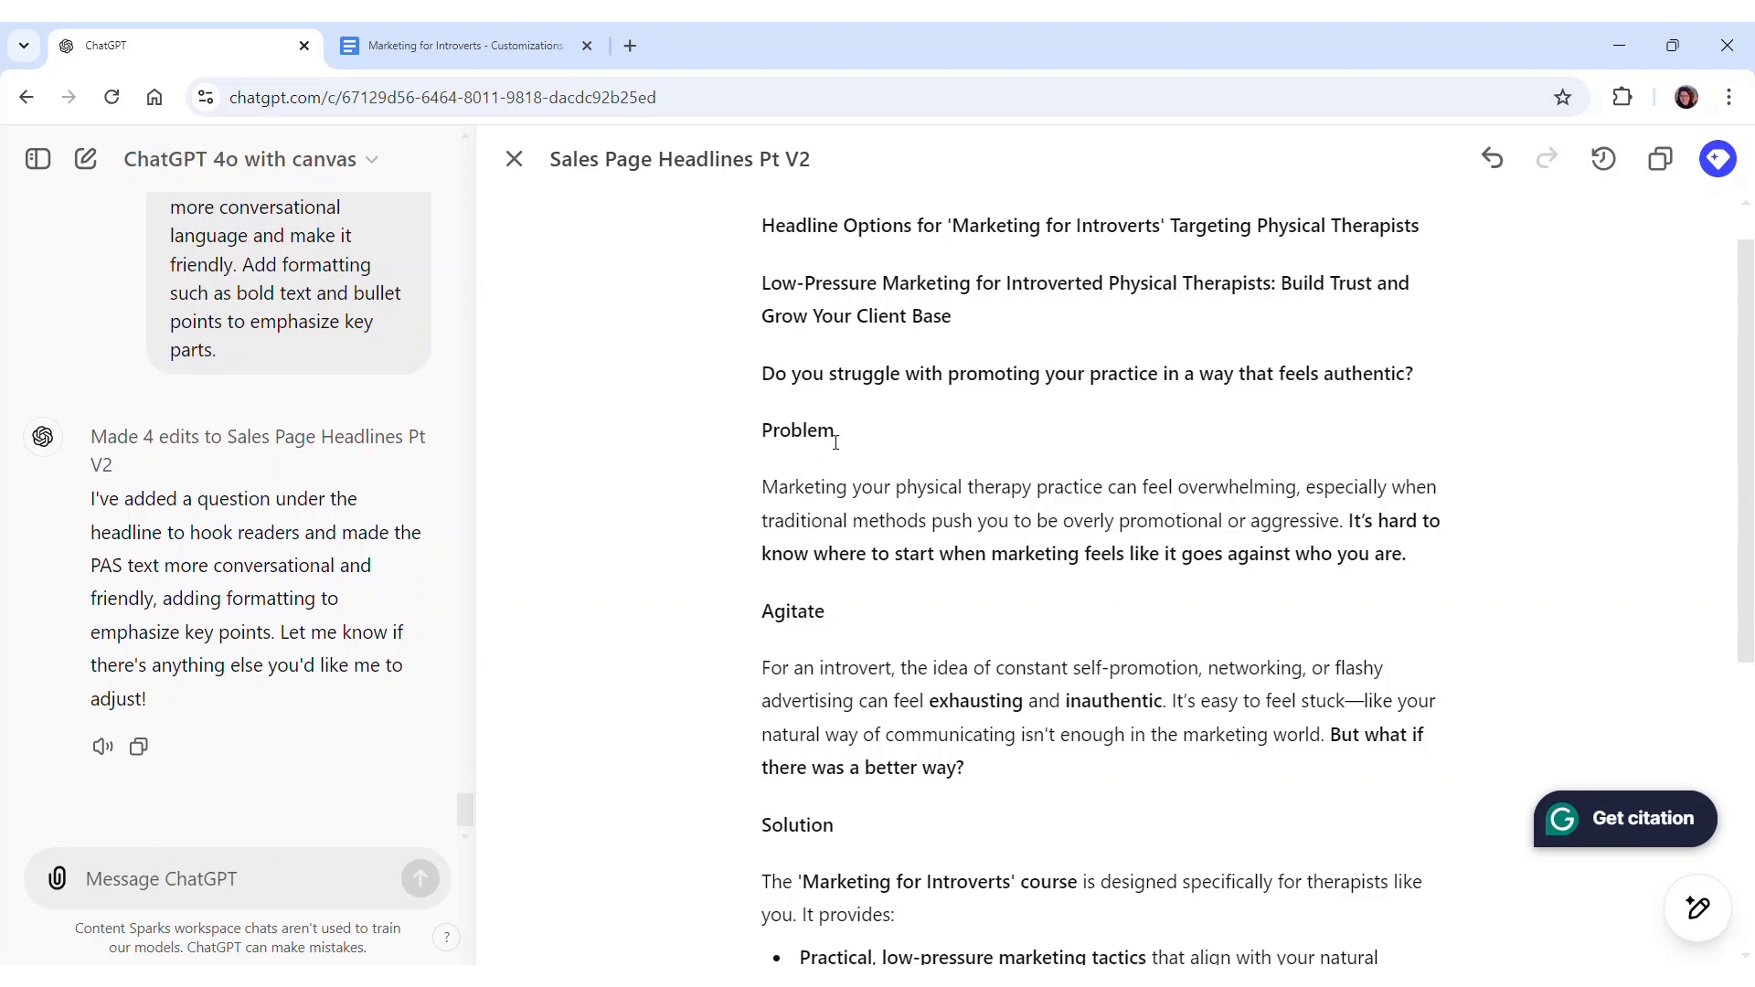
# Delete the Problem heading and split 'It's hard to know where to start…' into its own paragraph
pyautogui.doubleClick(769, 430)
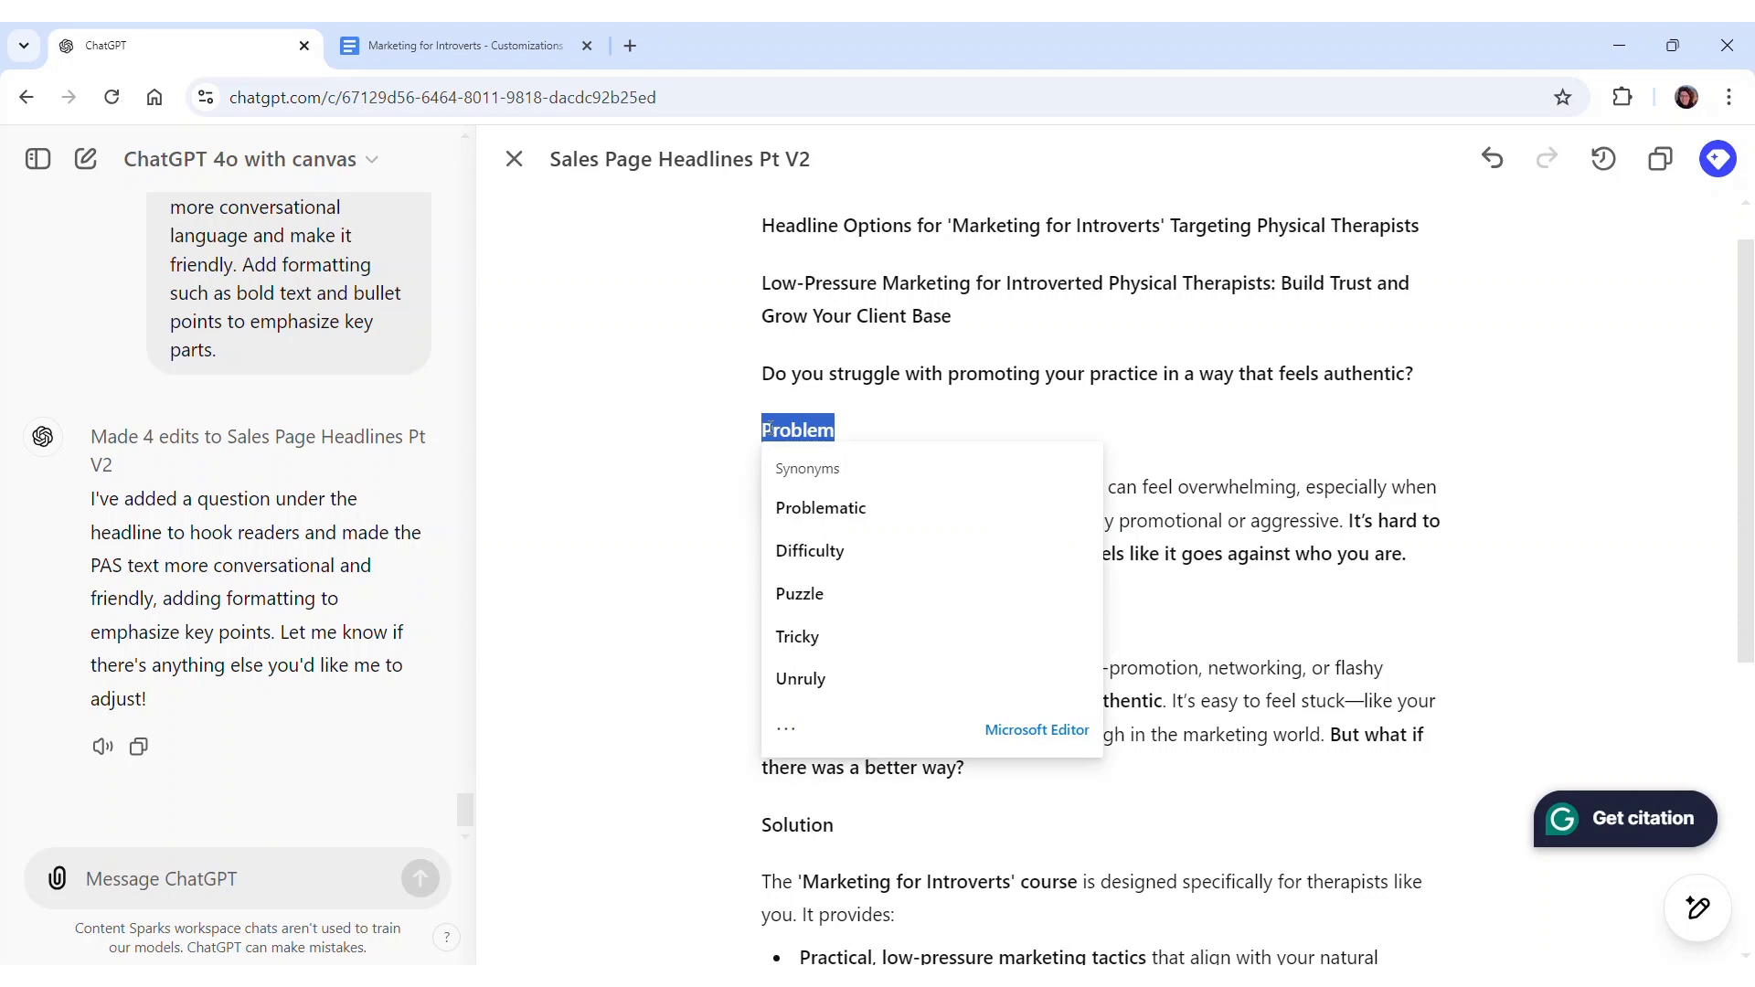
pyautogui.press('Delete')
pyautogui.press('Delete')
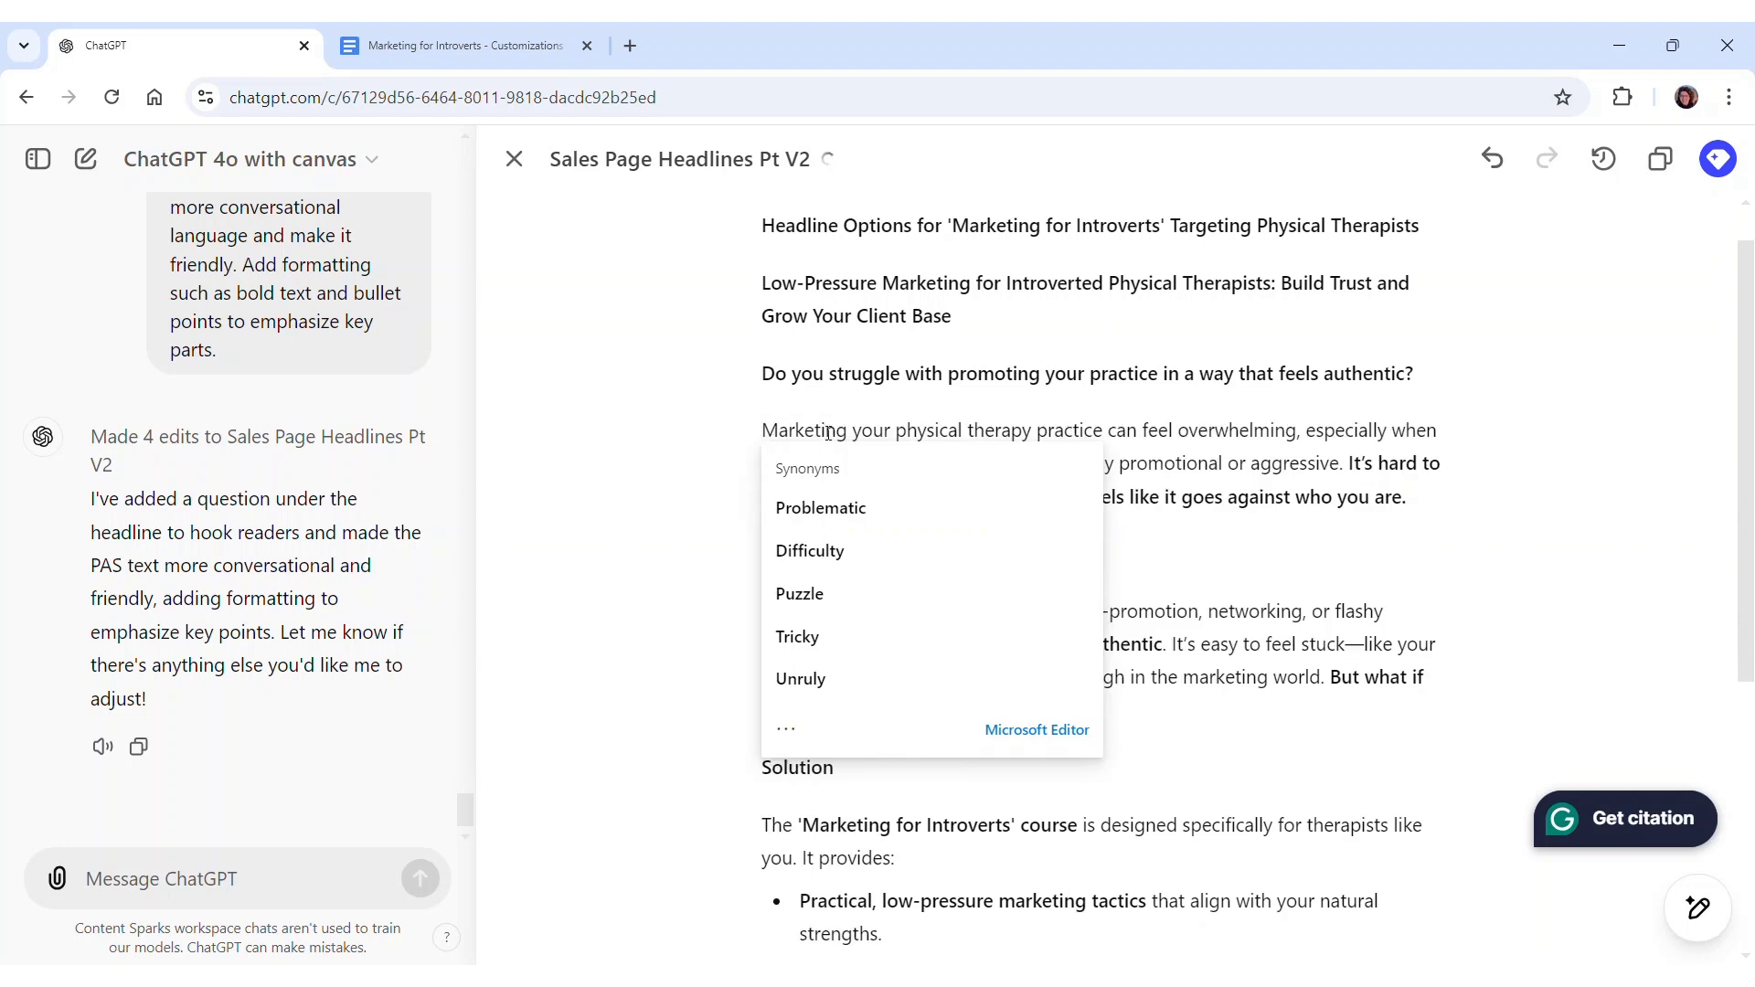
pyautogui.click(1242, 443)
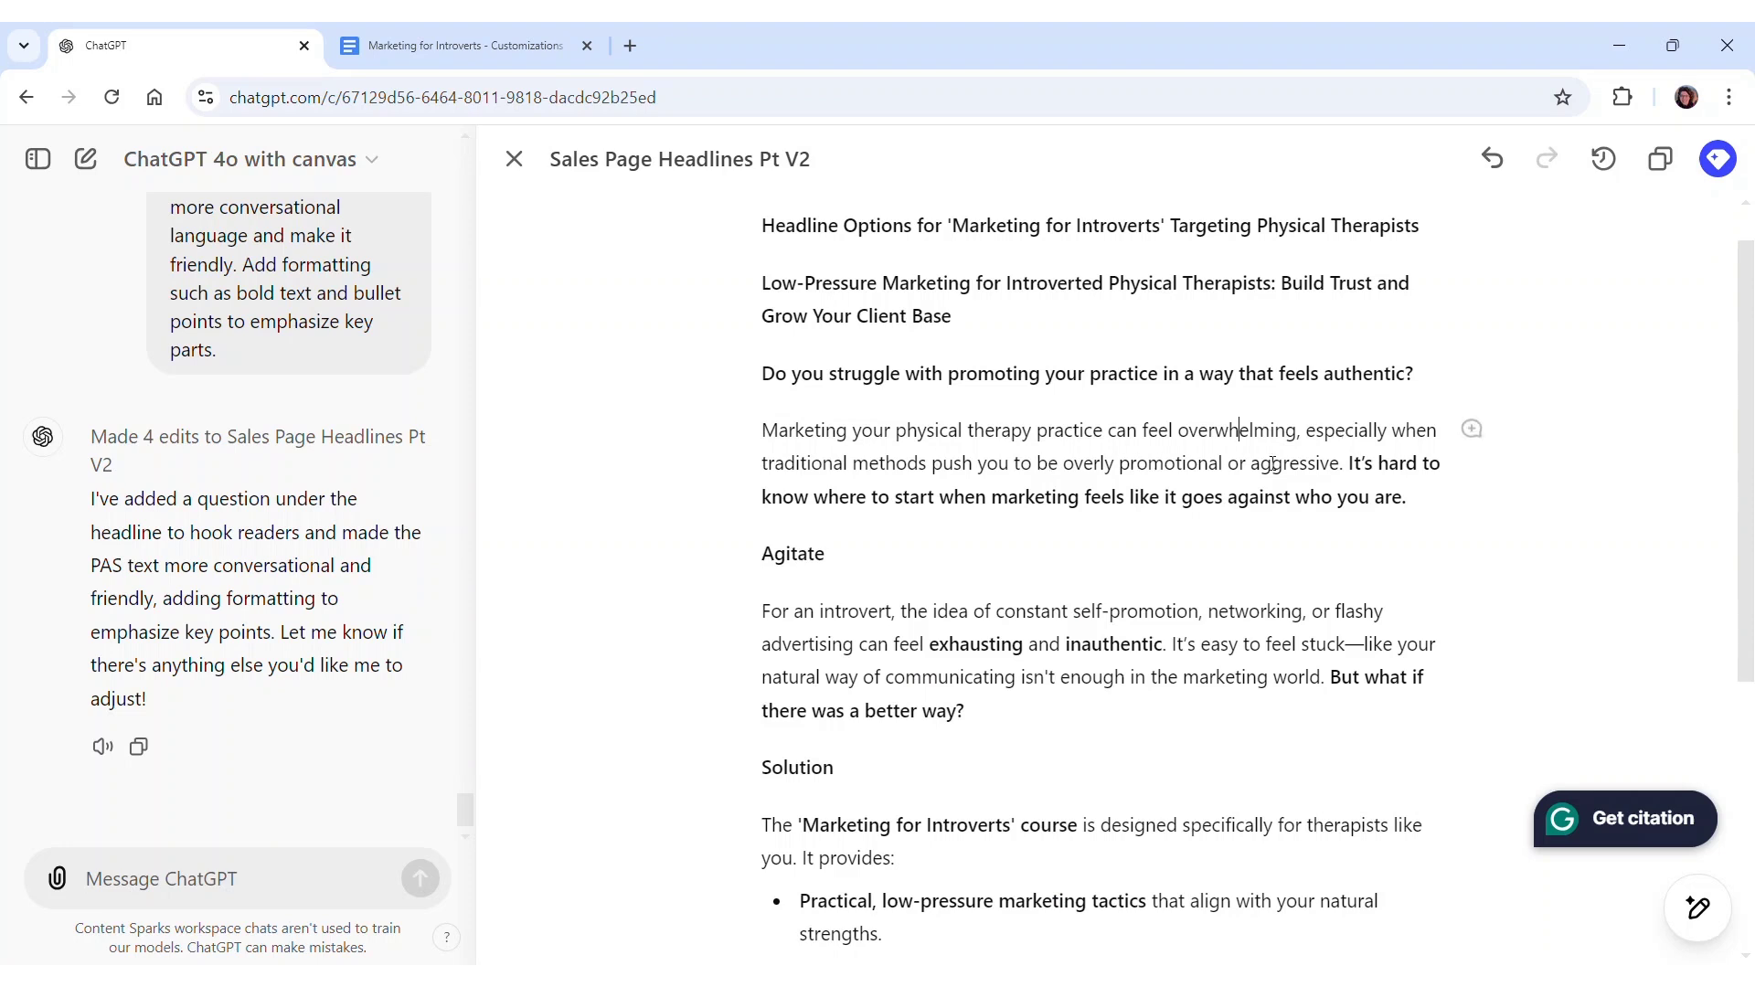
pyautogui.click(1350, 464)
pyautogui.press('Return')
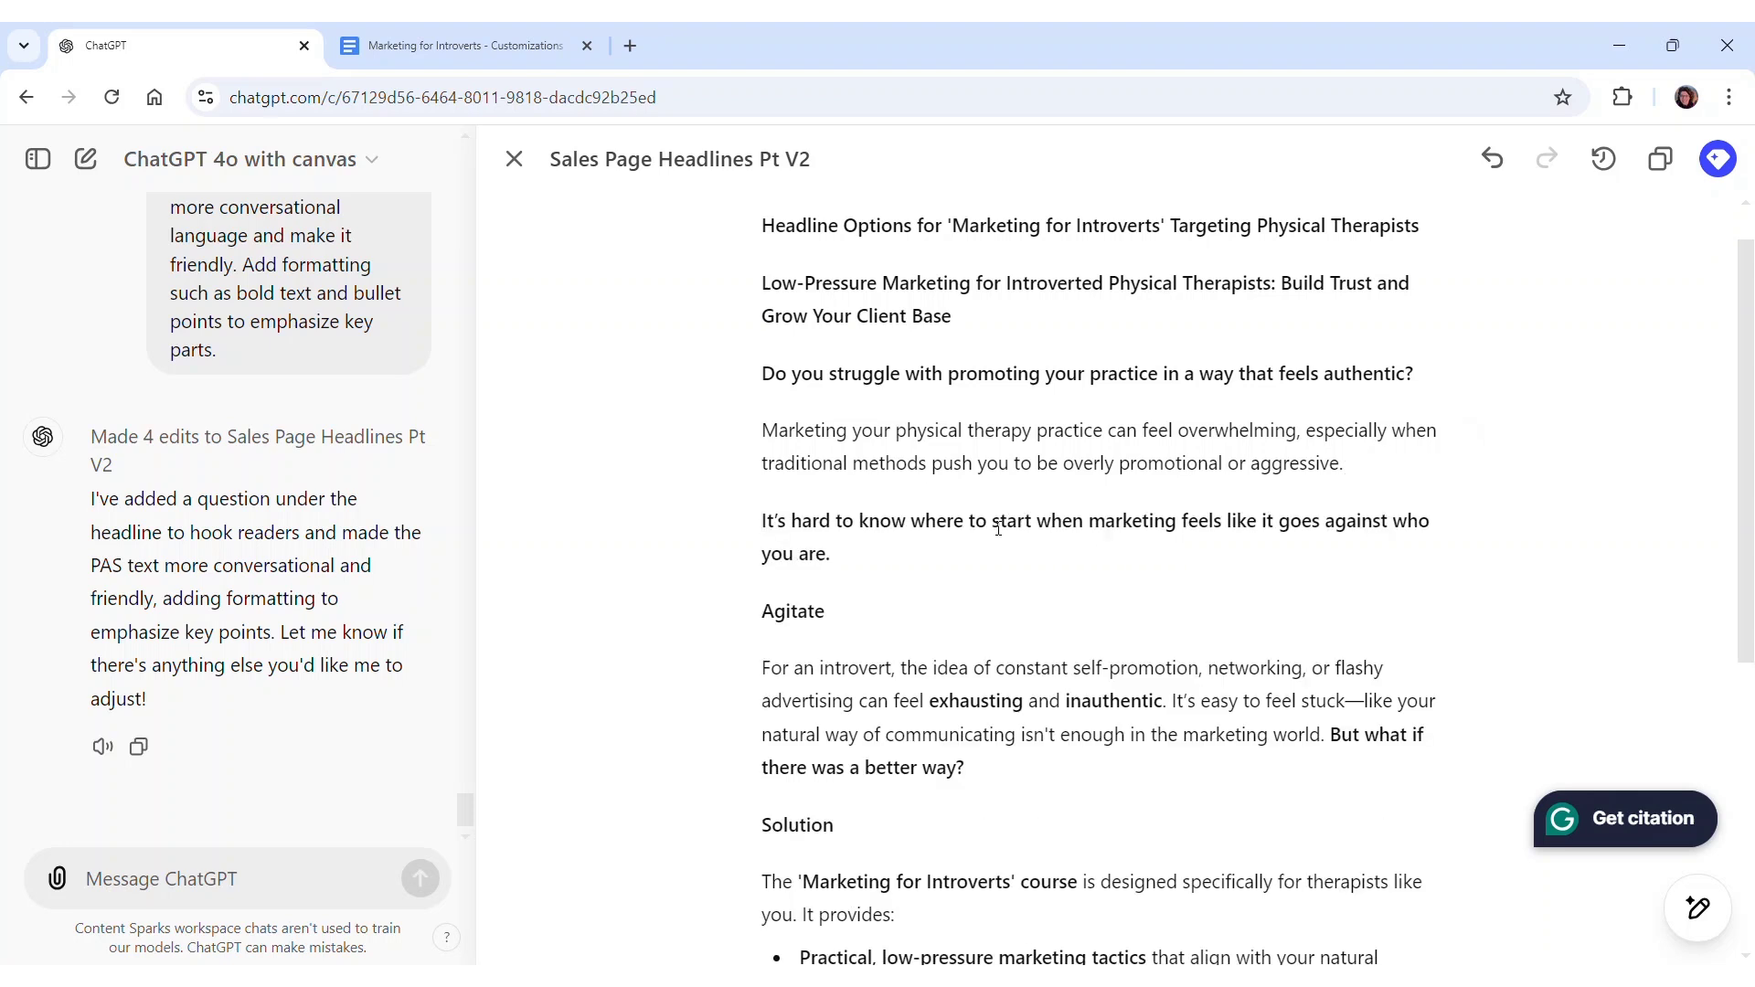
pyautogui.scroll(-1, 923, 513)
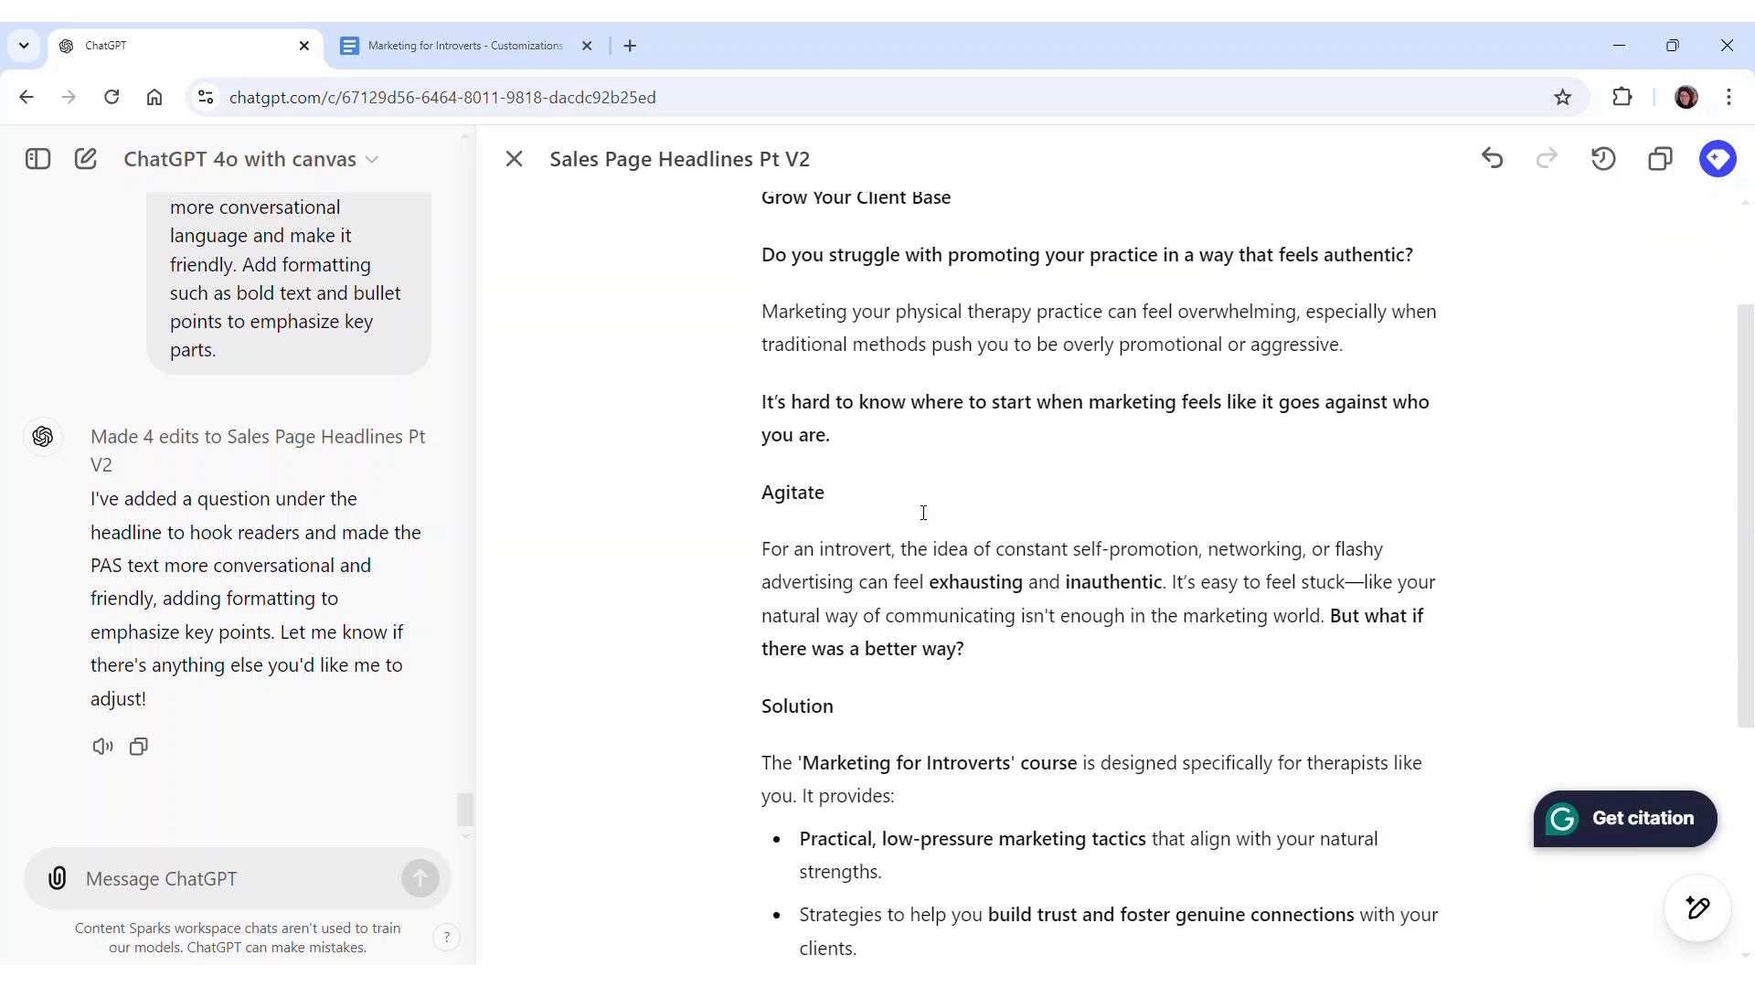
# Have ChatGPT turn Agitate into a lead-in question, then delete the old Agitate heading
pyautogui.doubleClick(796, 496)
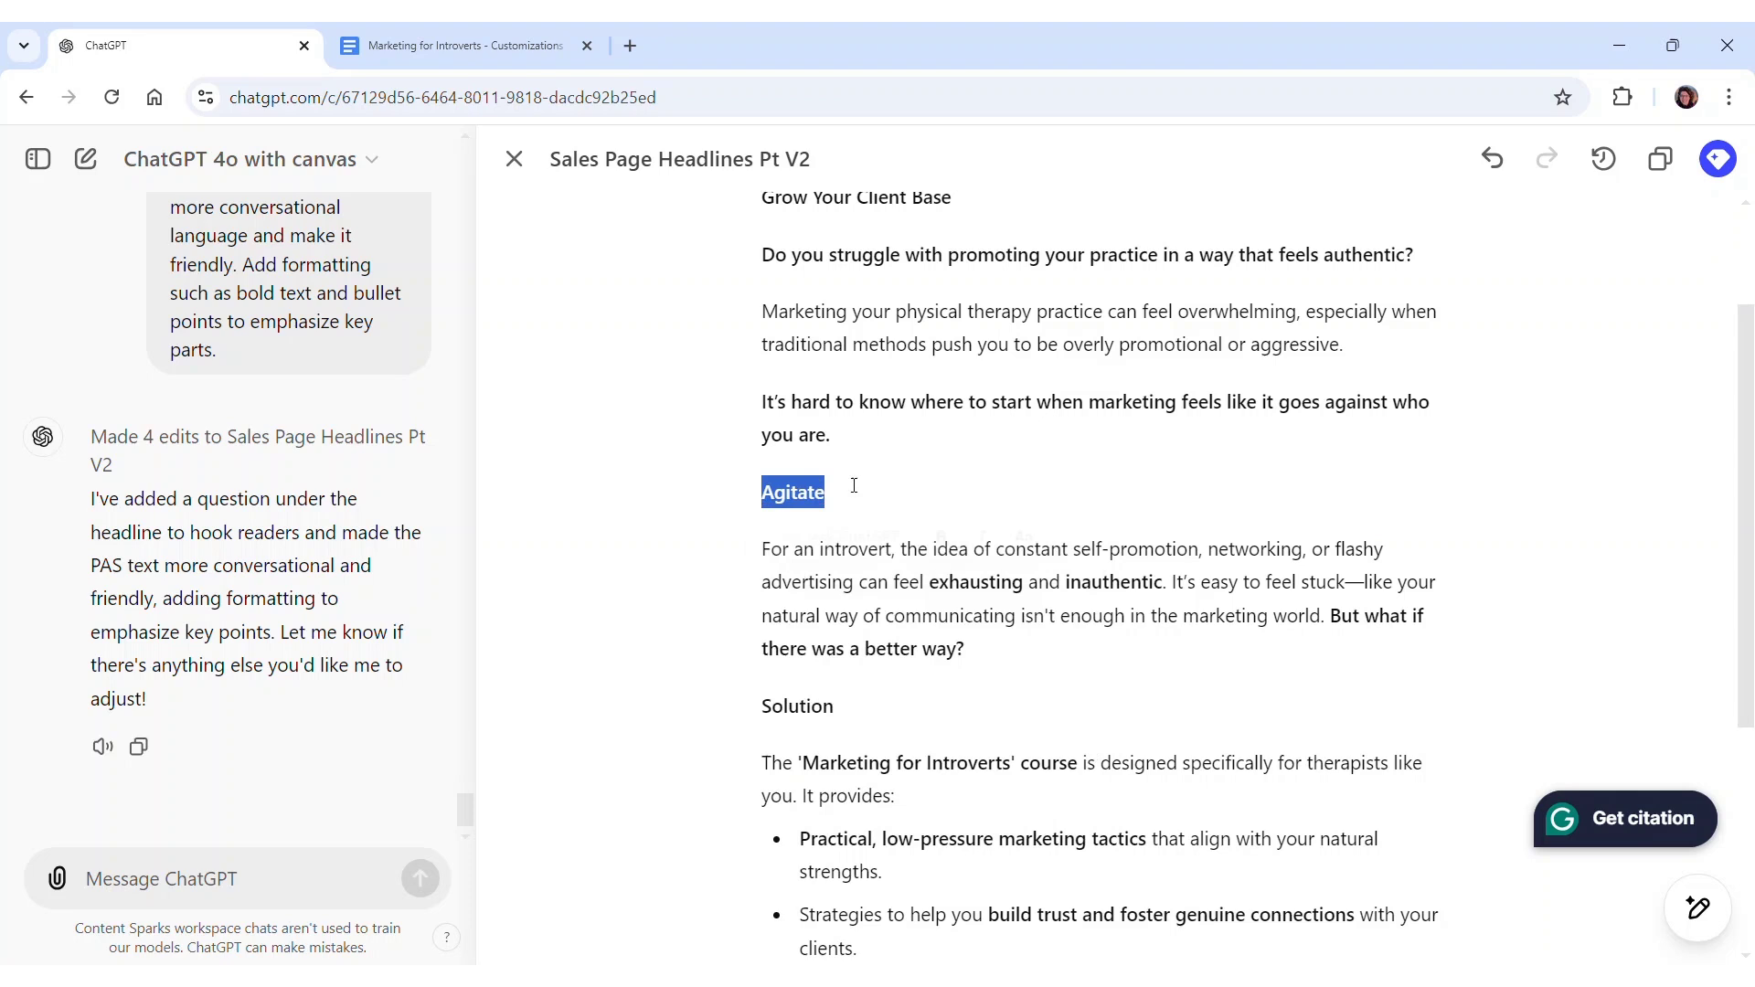
pyautogui.click(833, 537)
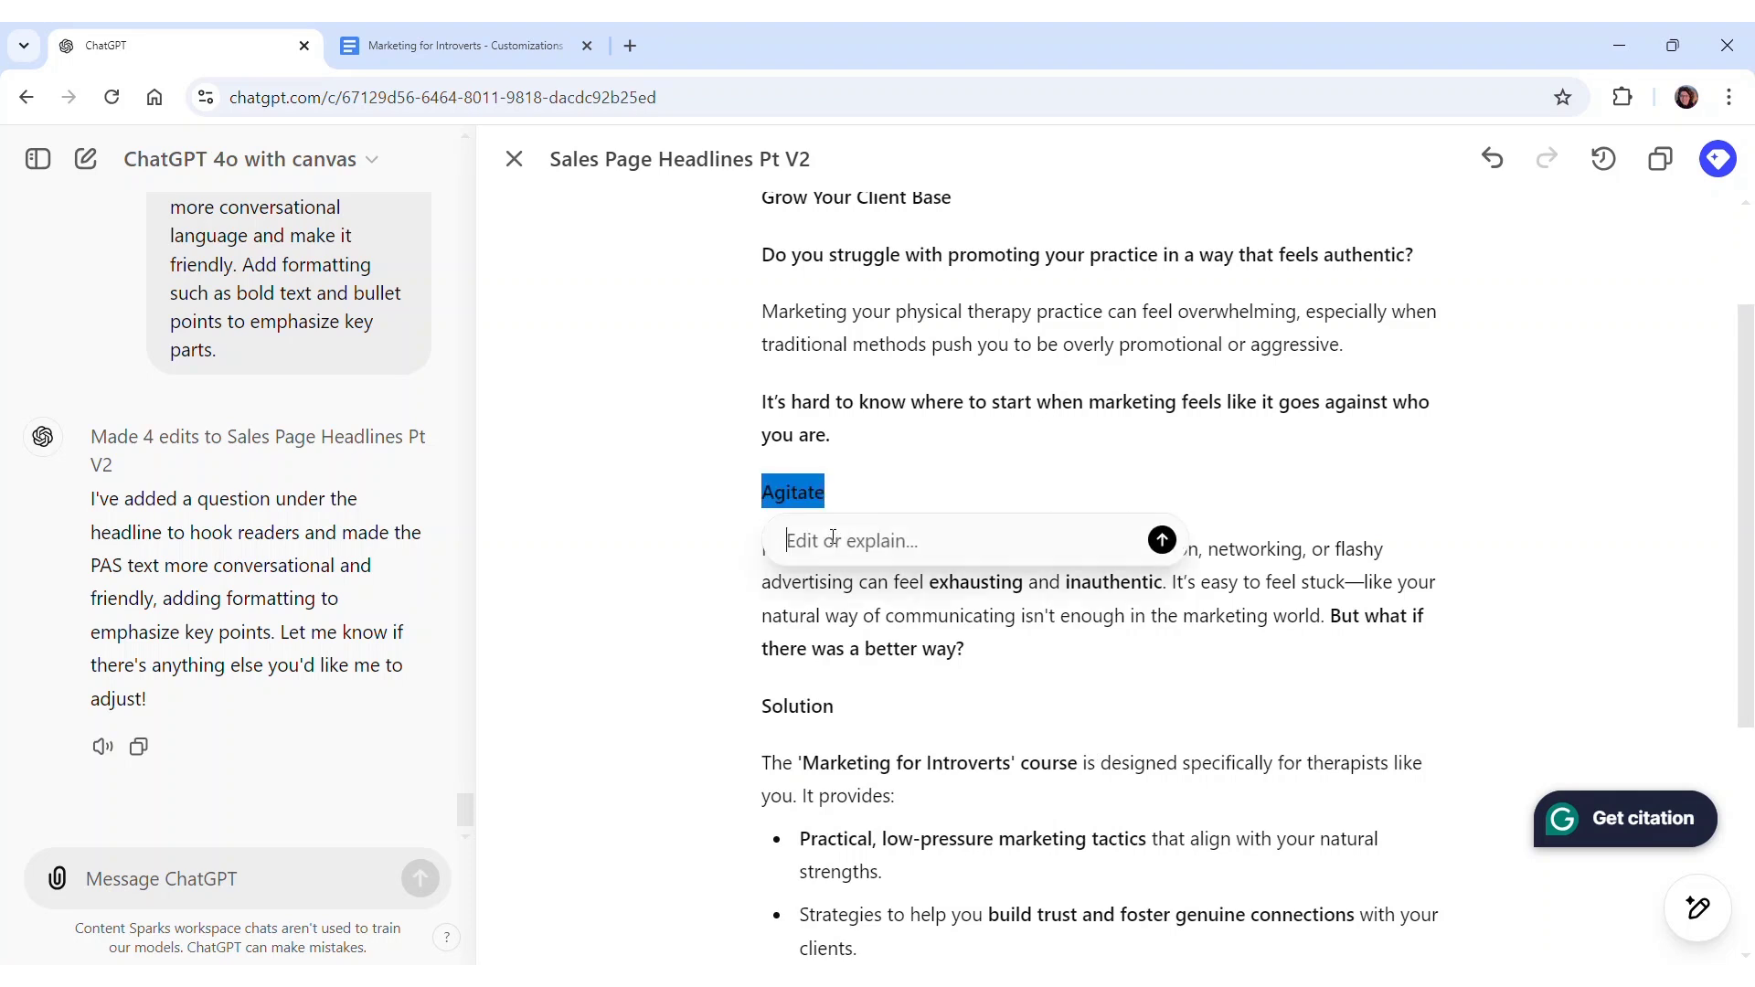
pyautogui.write('Make this a question that leads into ')
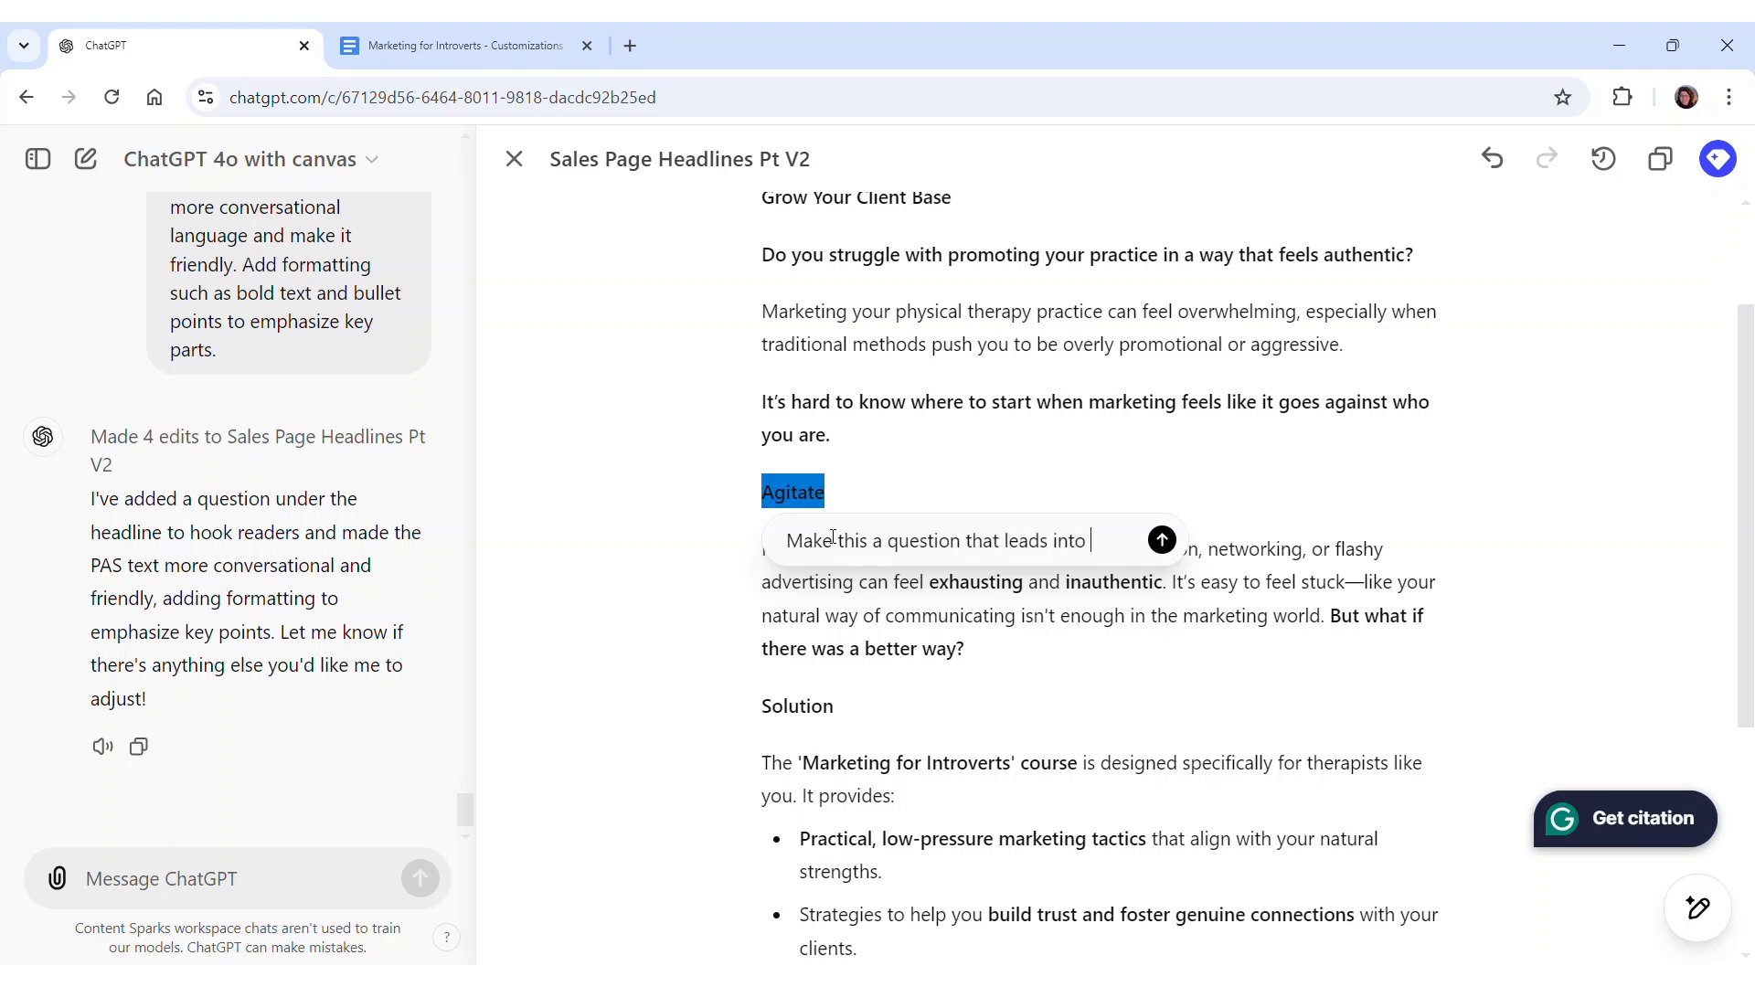
pyautogui.write('the paragraph t')
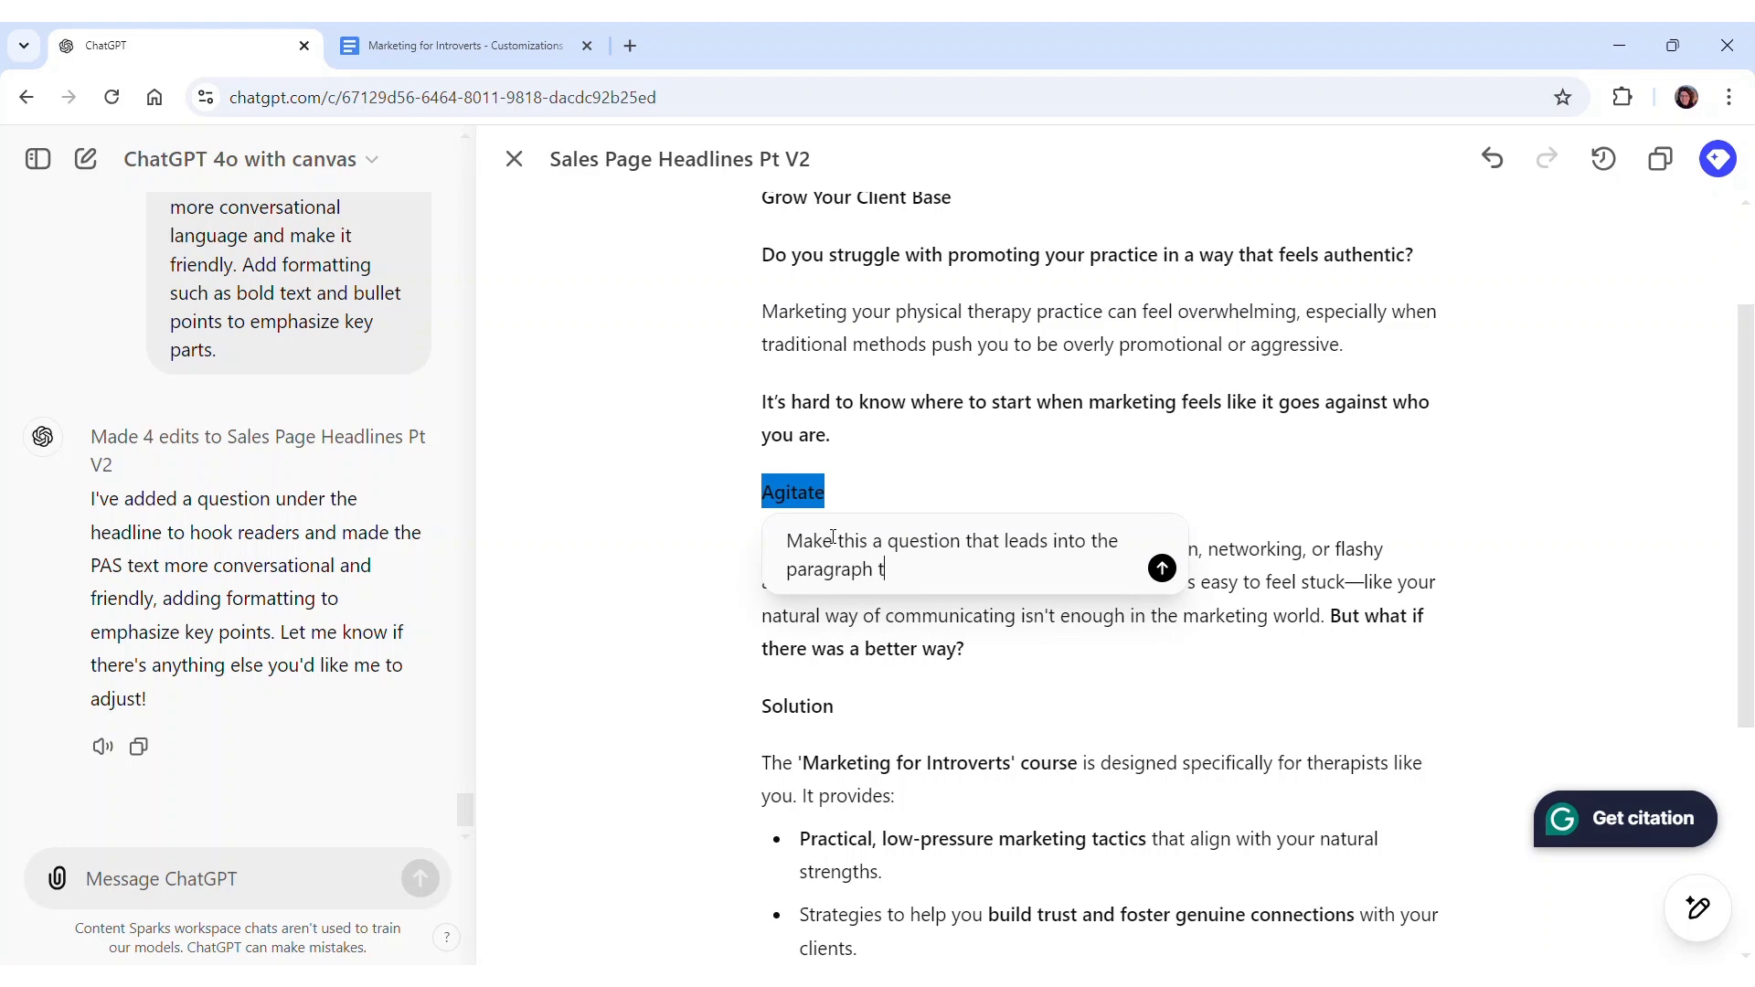
pyautogui.write('hat follows.')
pyautogui.press('Return')
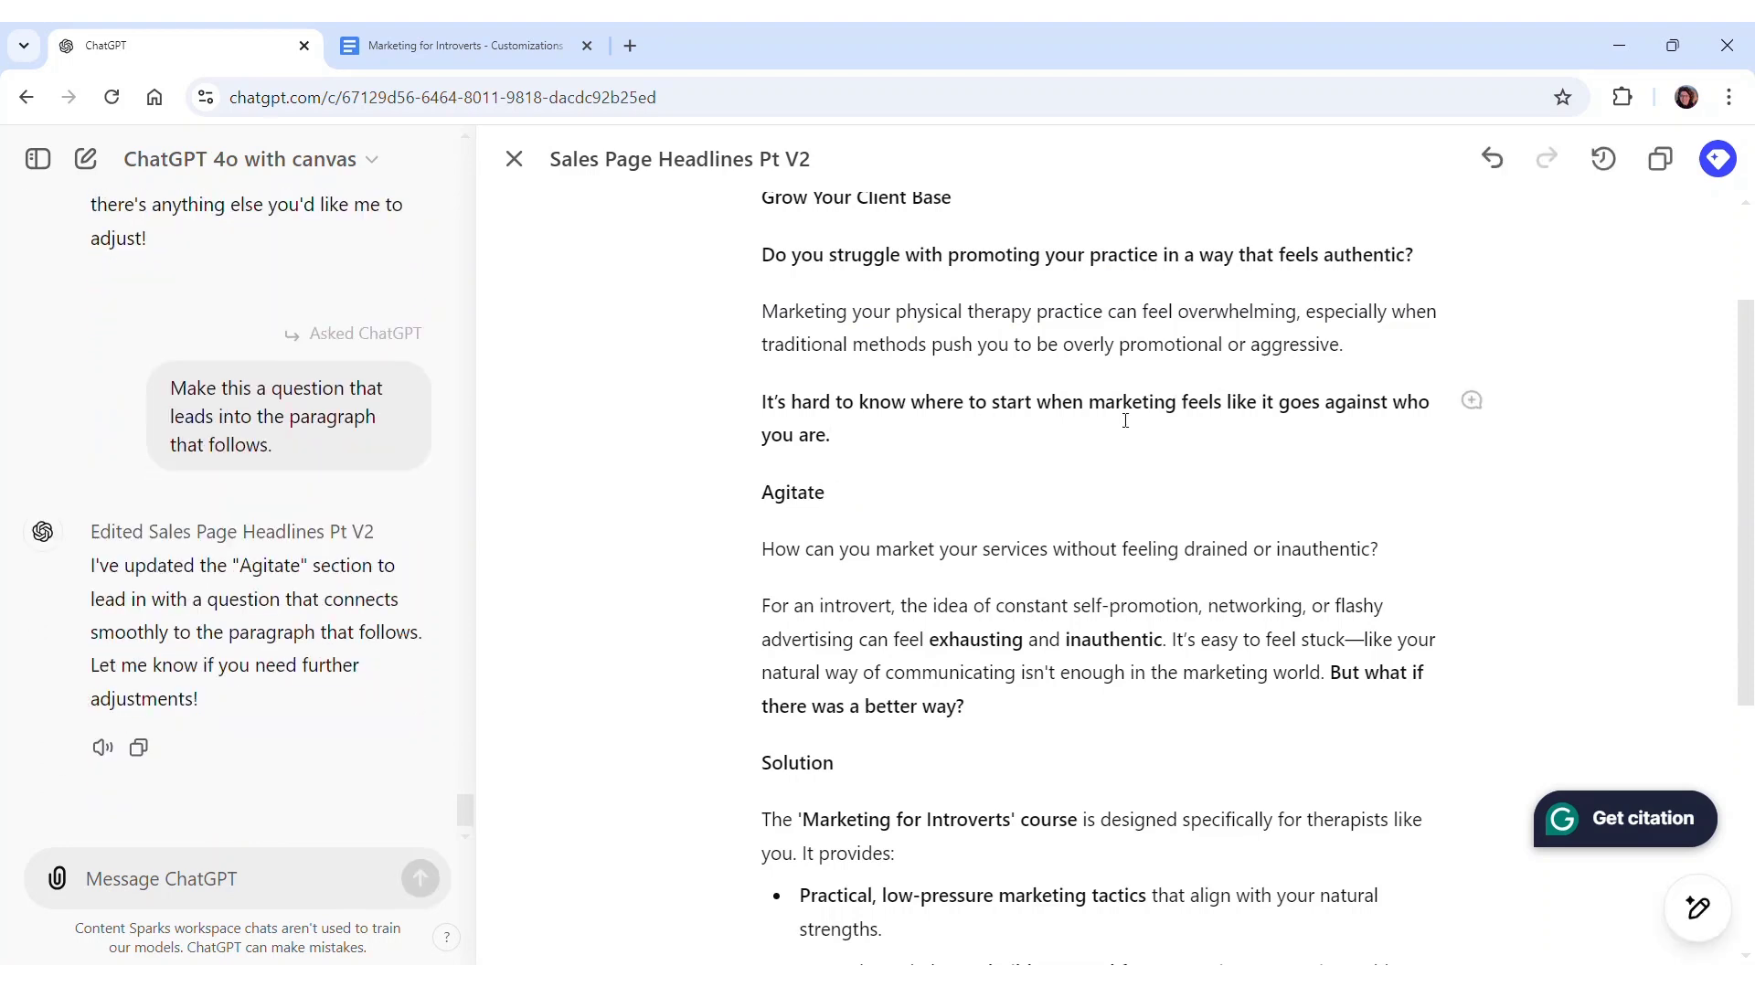
pyautogui.moveTo(832, 493); pyautogui.dragTo(762, 493)
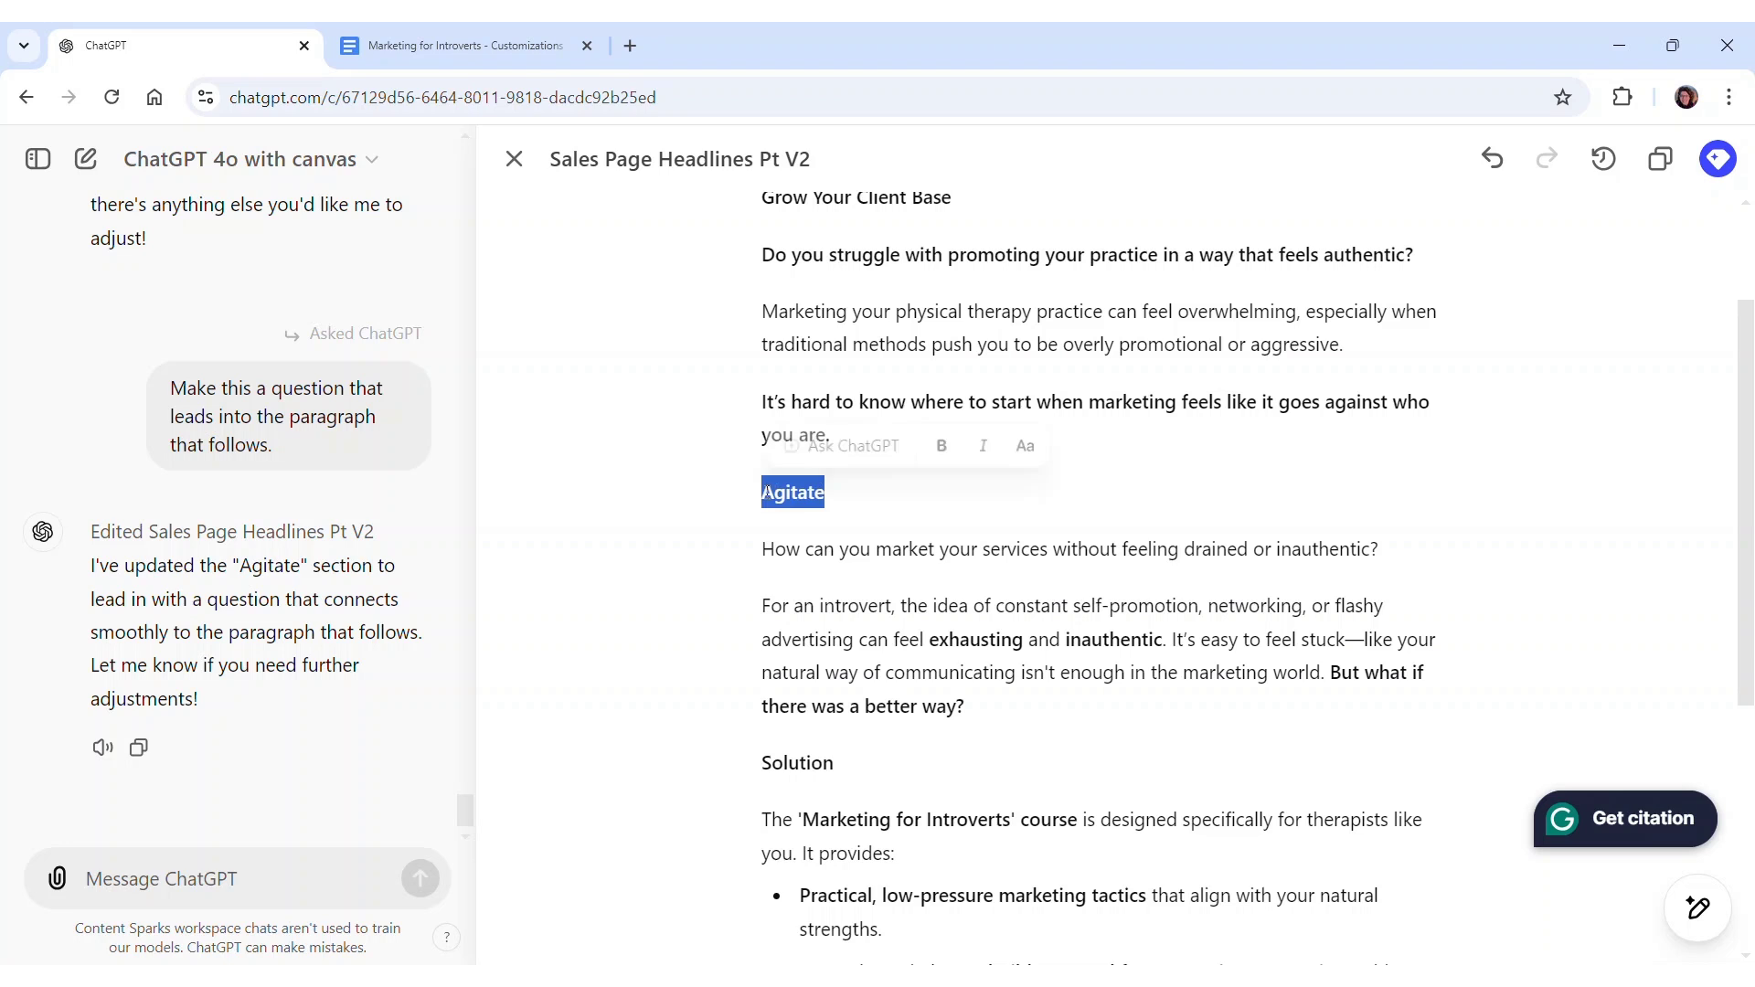
pyautogui.press('BackSpace')
pyautogui.press('BackSpace')
pyautogui.scroll(-1, 851, 546)
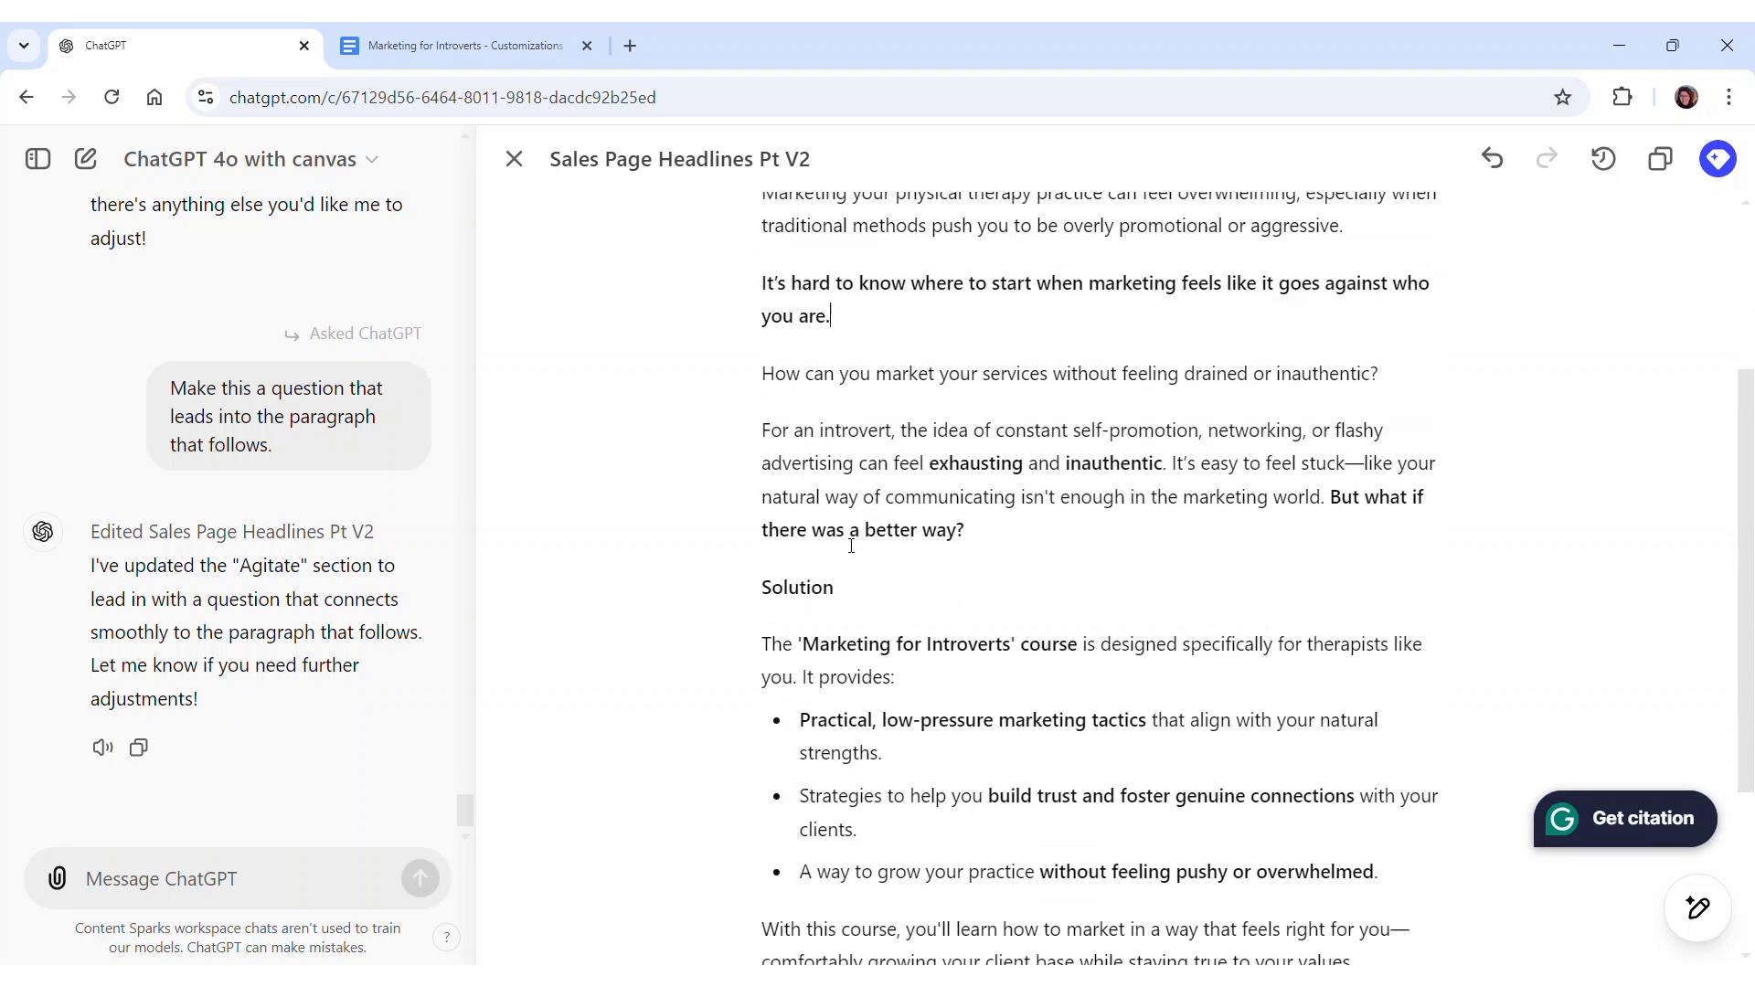
# Ask ChatGPT to merge the Solution heading into a sentence, then delete the heading manually
pyautogui.doubleClick(797, 587)
pyautogui.click(837, 629)
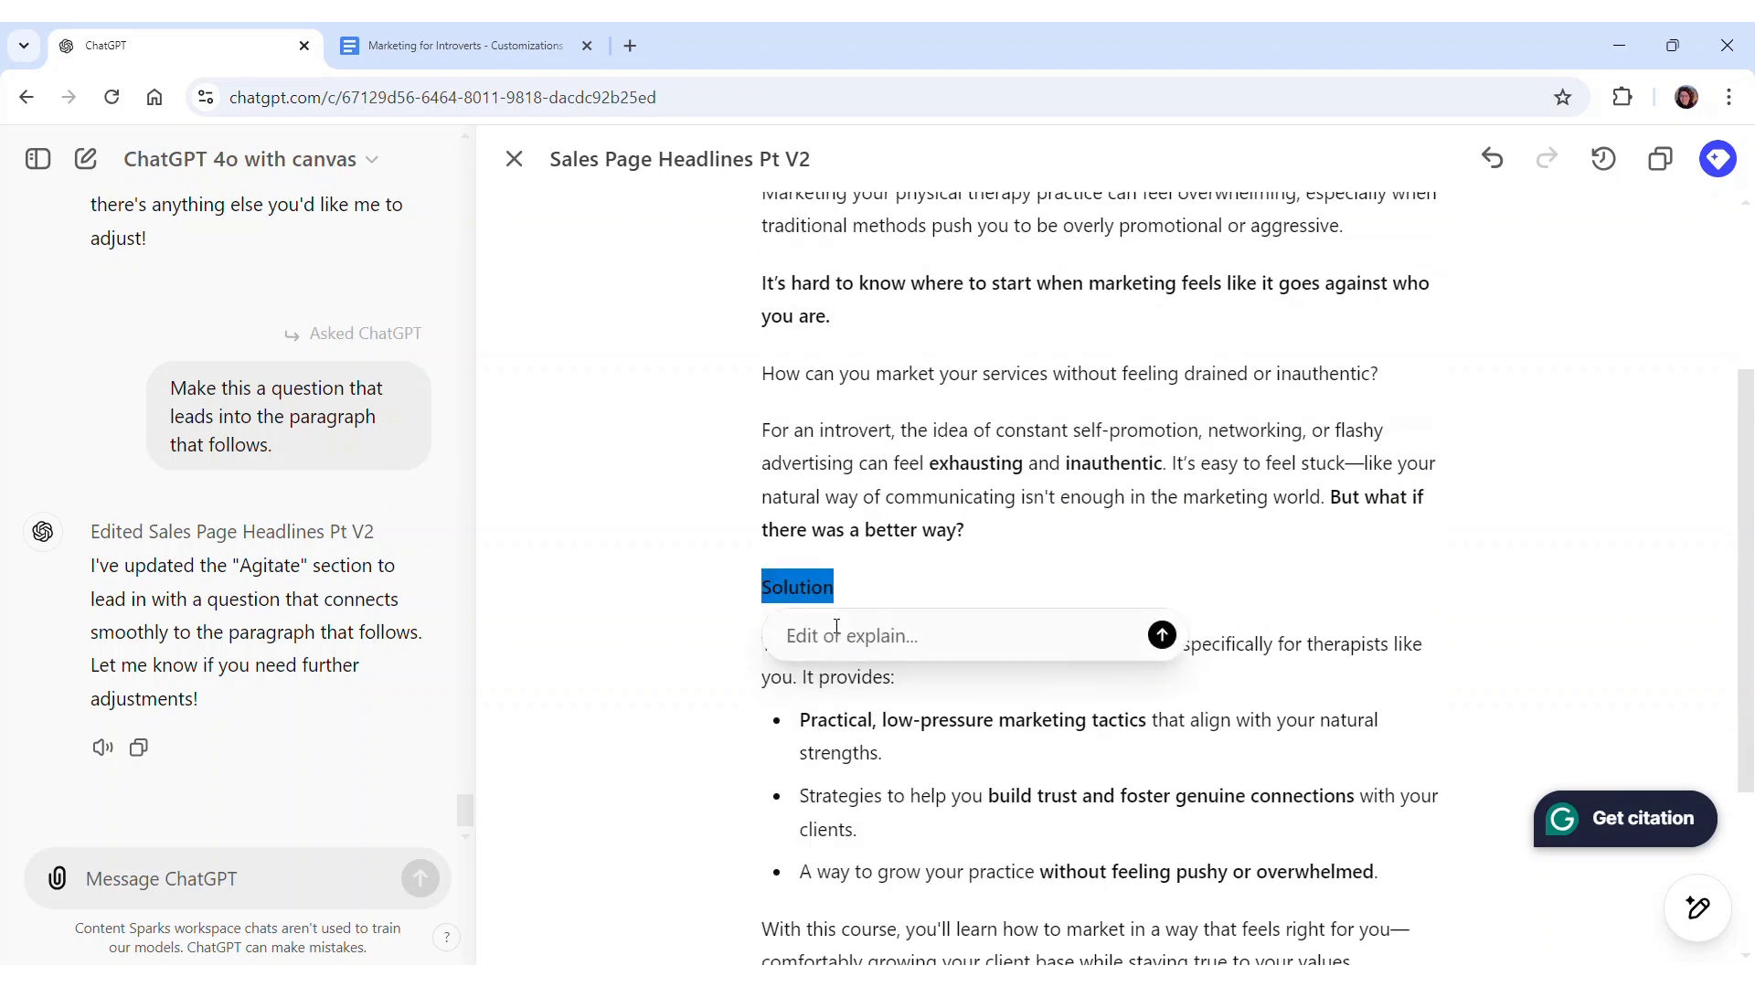
pyautogui.write('e this flow from the previous paragraph')
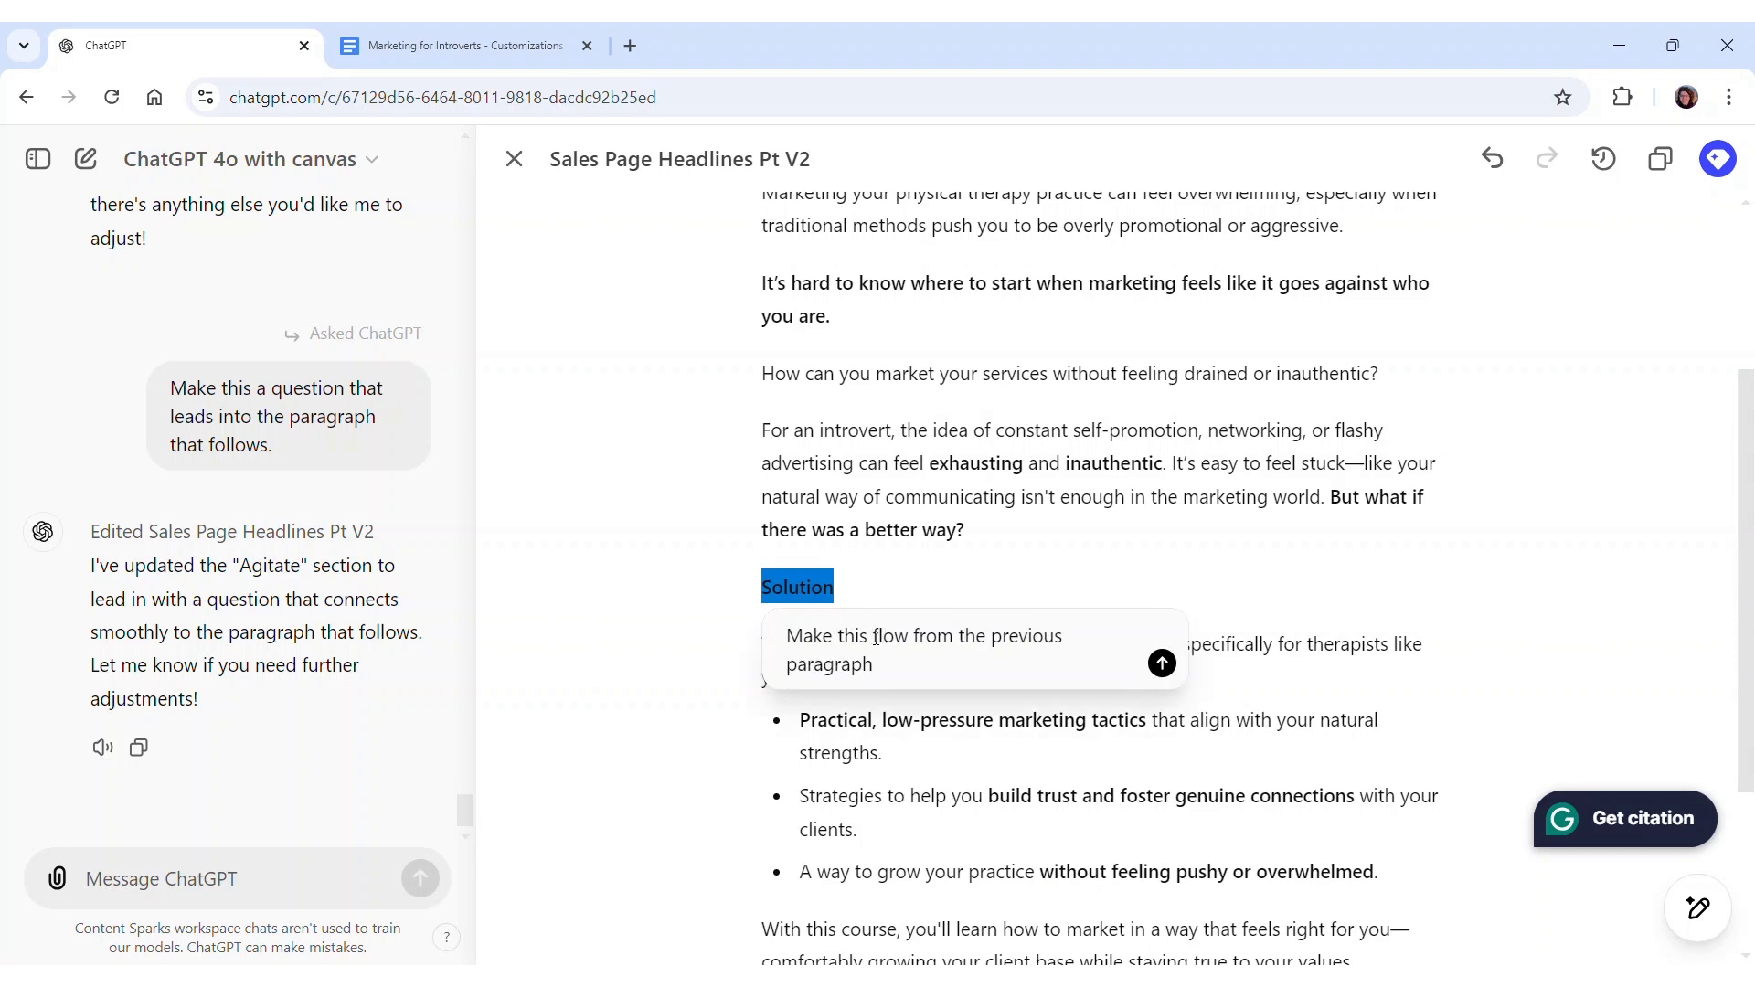
pyautogui.doubleClick(878, 637)
pyautogui.write('sense')
pyautogui.press('BackSpace')
pyautogui.press('BackSpace')
pyautogui.write('tence')
pyautogui.press('Return')
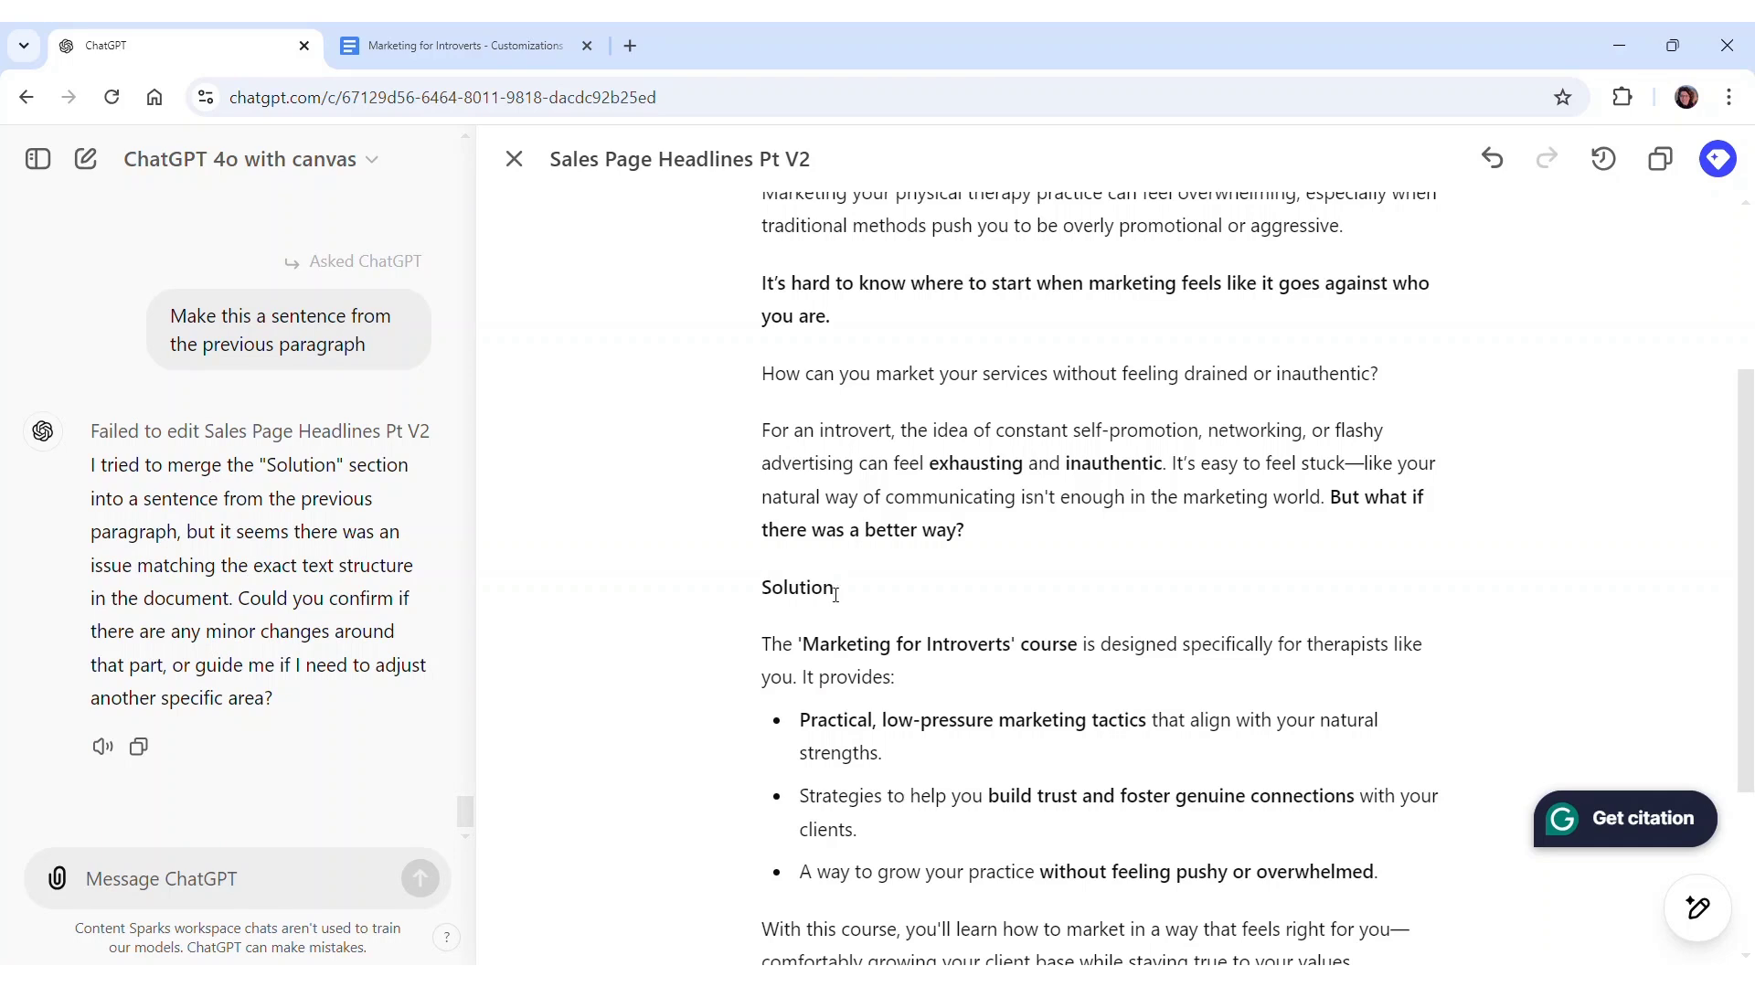
pyautogui.moveTo(834, 592); pyautogui.dragTo(757, 594)
pyautogui.press('BackSpace')
pyautogui.press('BackSpace')
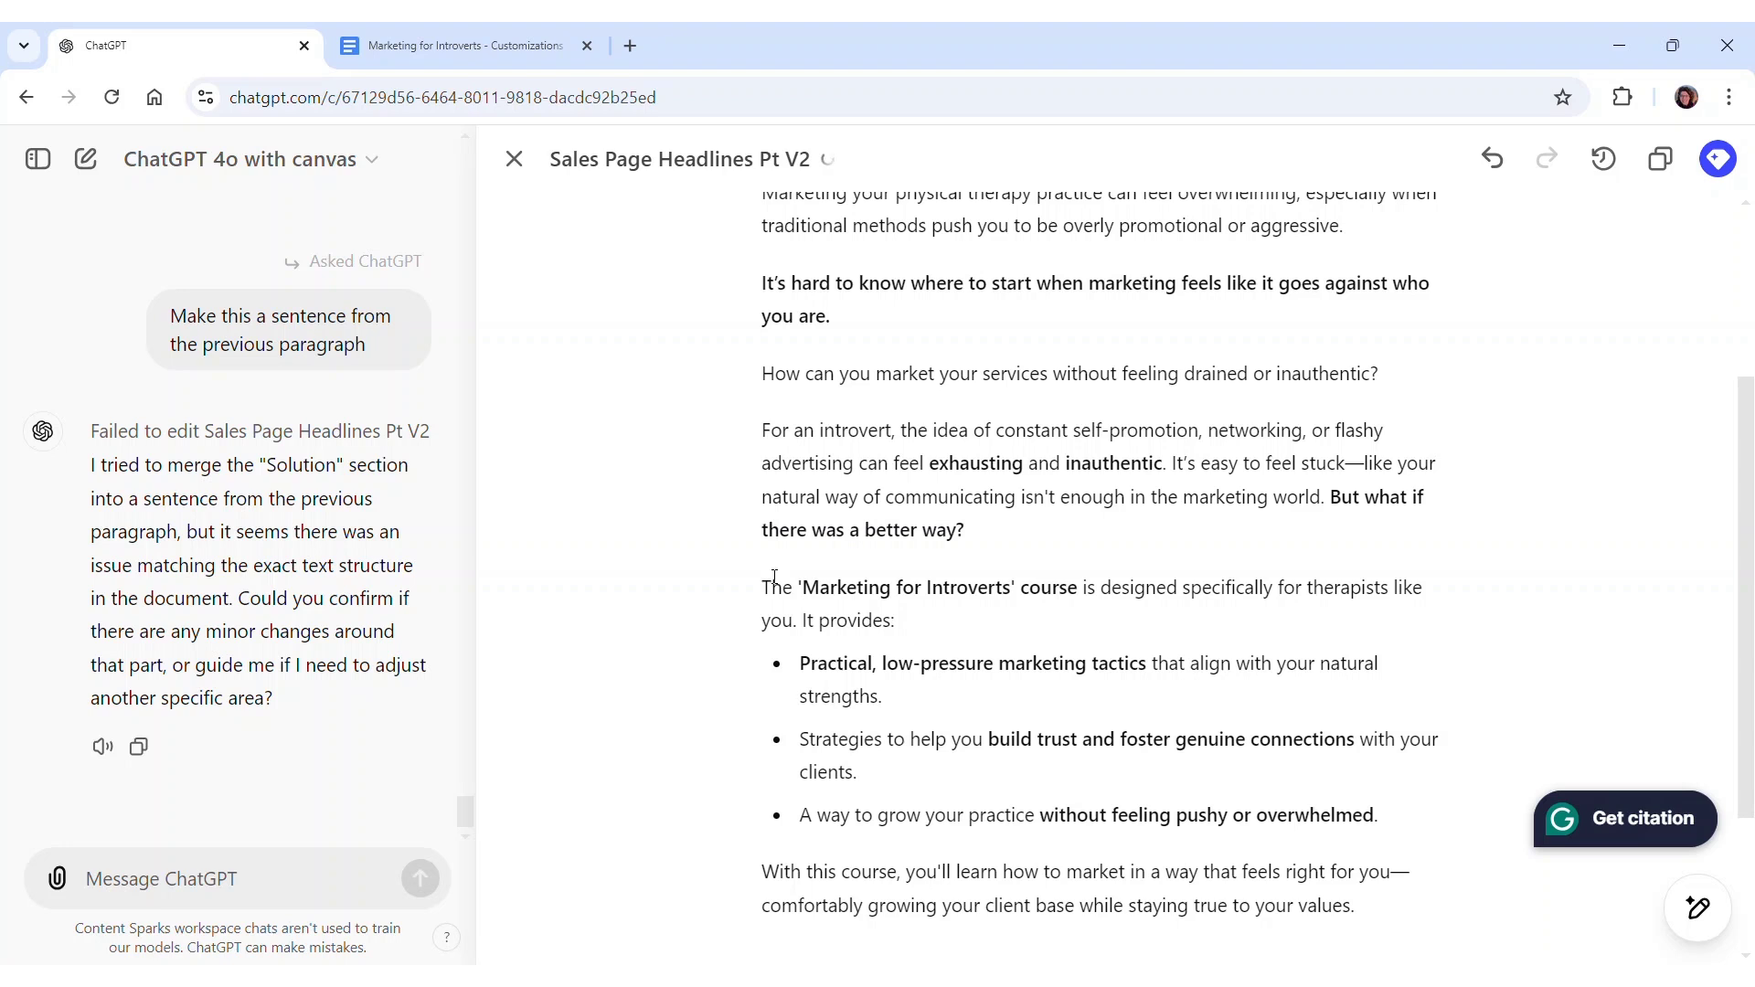
# Ask ChatGPT for a transition sentence from "But what if there was a better way?" into the introduction
pyautogui.click(209, 880)
pyautogui.write('Add a transit')
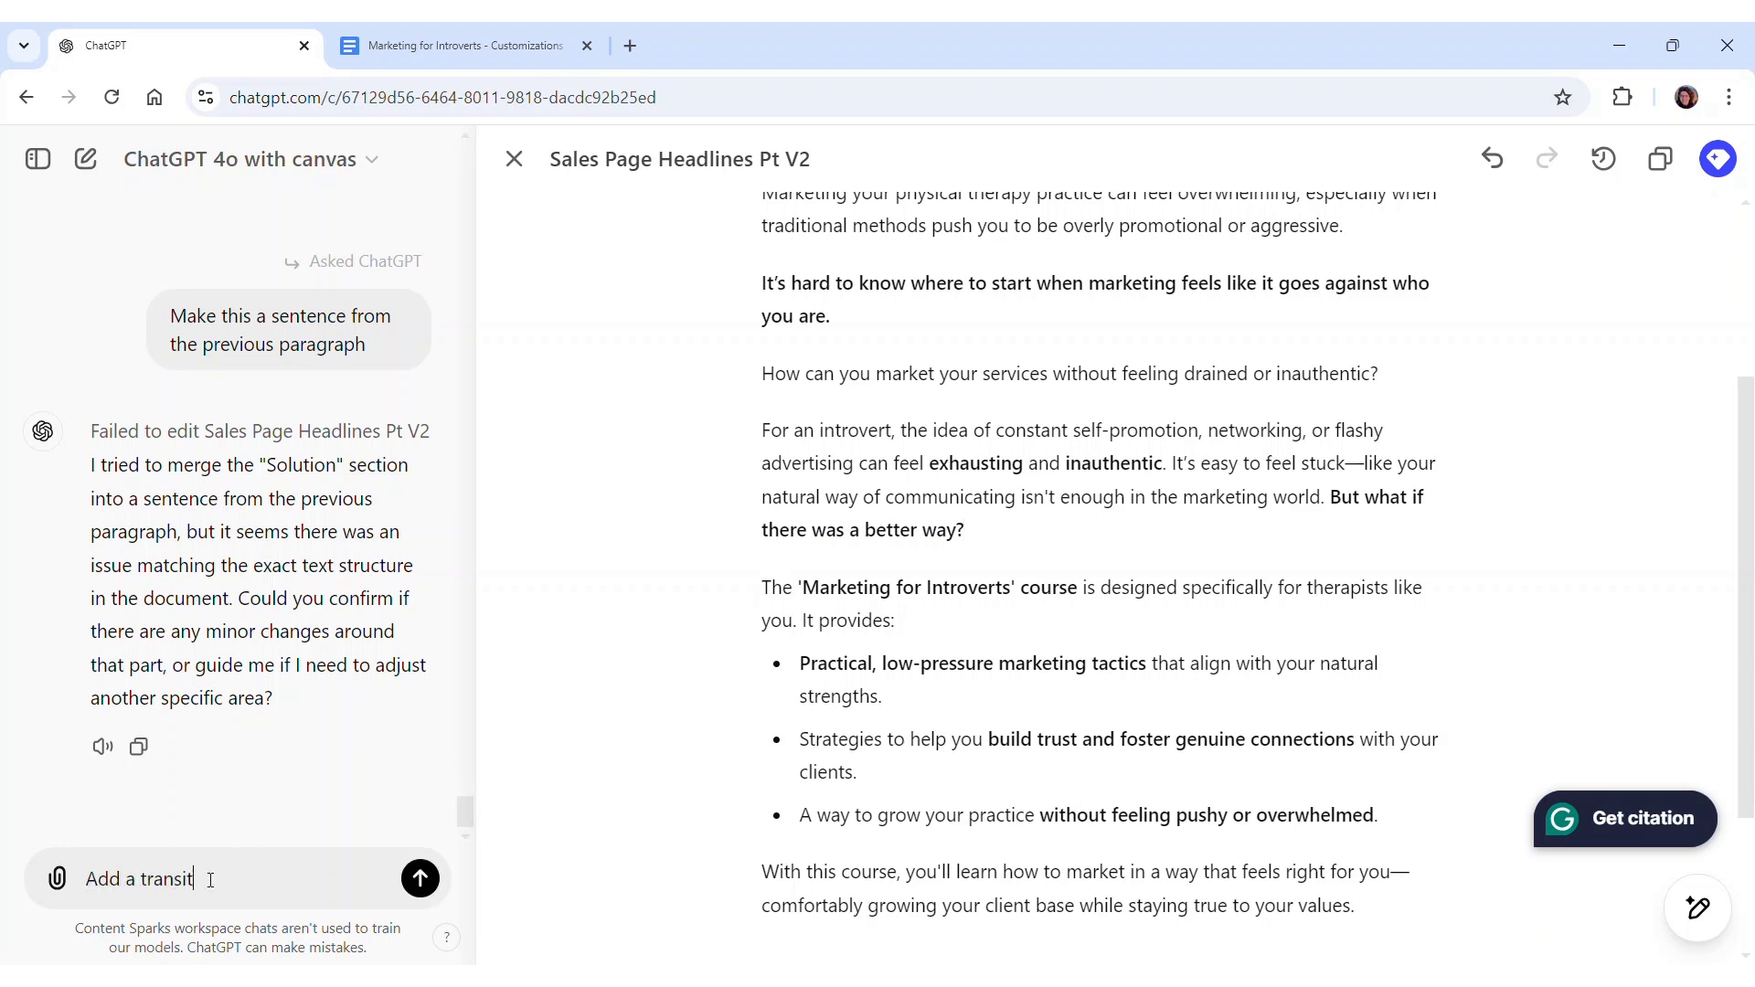
pyautogui.write('ion sentence that moves from the paragraph o')
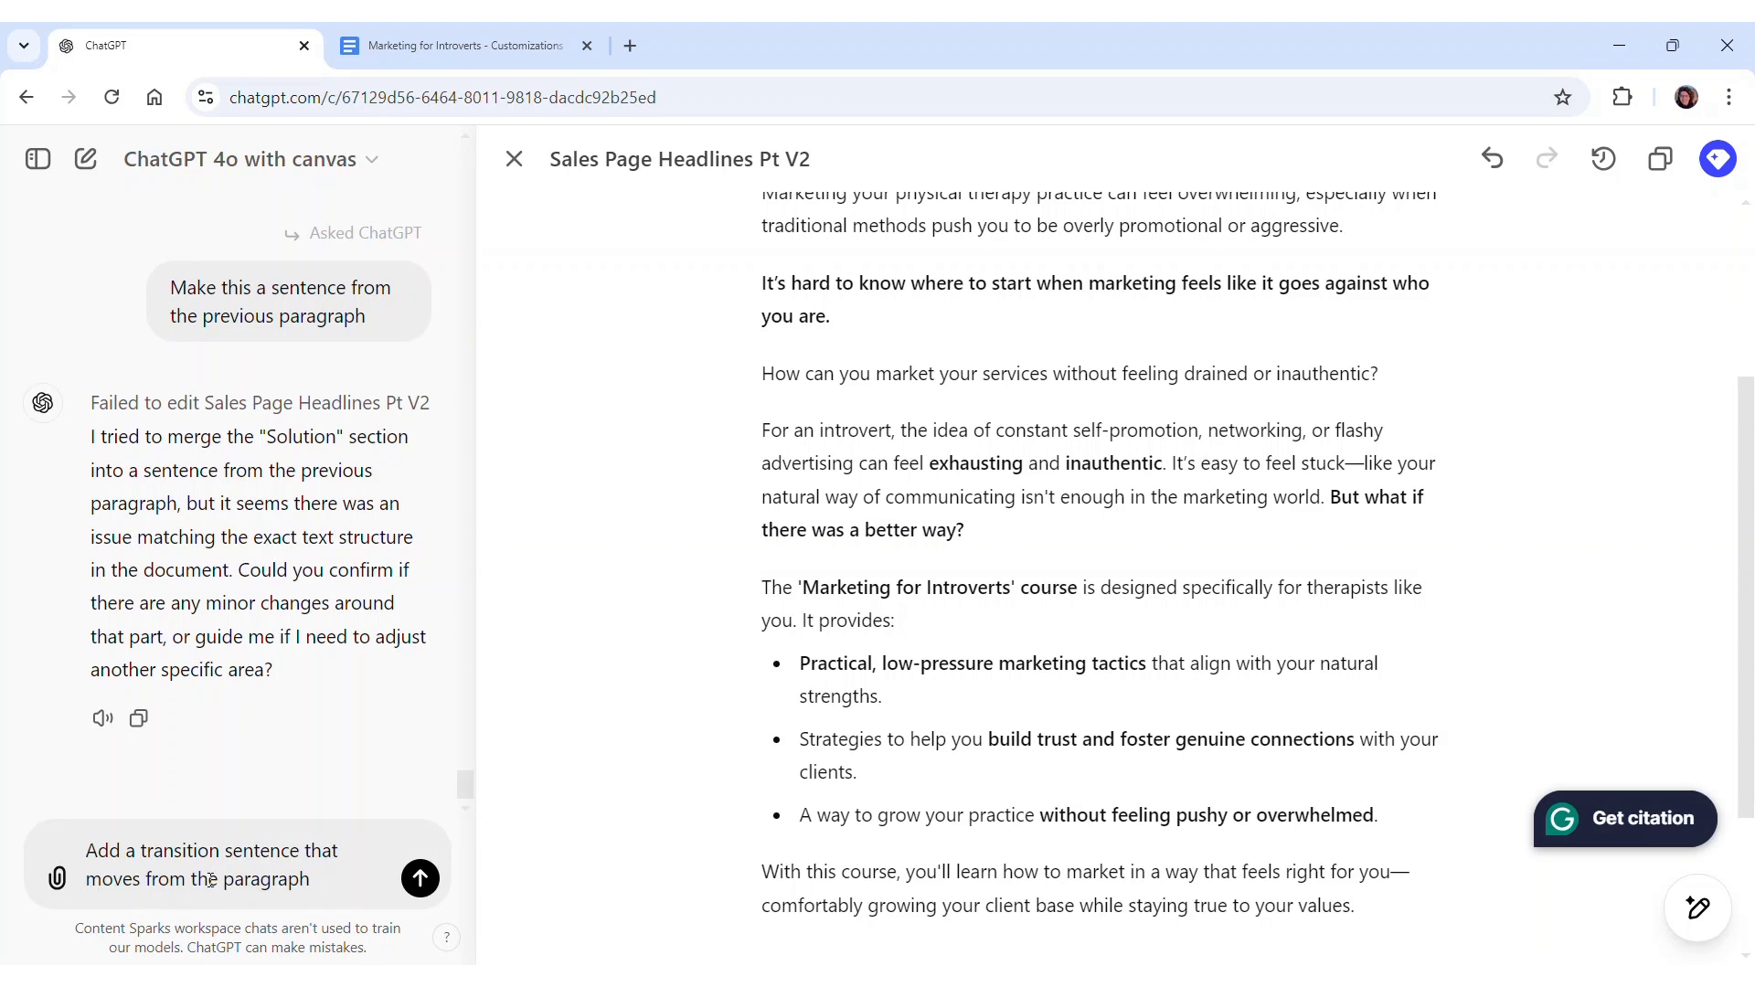
pyautogui.press('BackSpace')
pyautogui.press('BackSpace')
pyautogui.press('BackSpace')
pyautogui.press('BackSpace')
pyautogui.press('BackSpace')
pyautogui.press('BackSpace')
pyautogui.press('BackSpace')
pyautogui.press('BackSpace')
pyautogui.press('BackSpace')
pyautogui.press('BackSpace')
pyautogui.press('BackSpace')
pyautogui.write('e paragraph that ends')
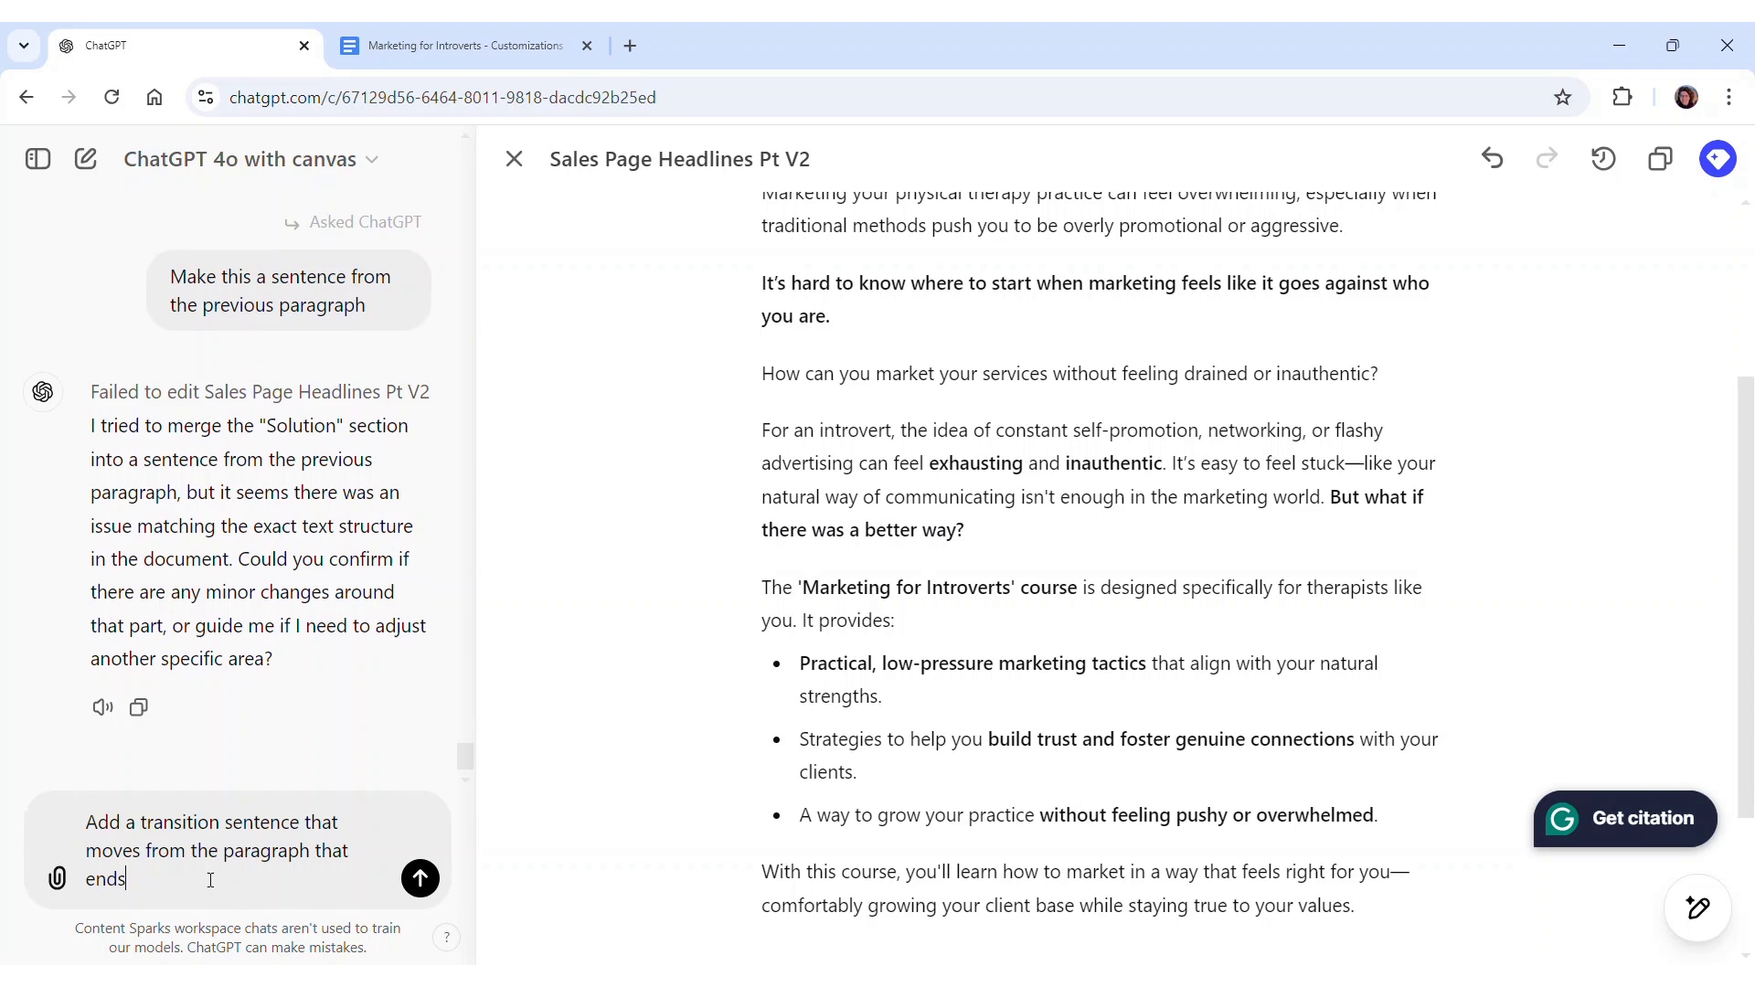
pyautogui.write(' with "But wh')
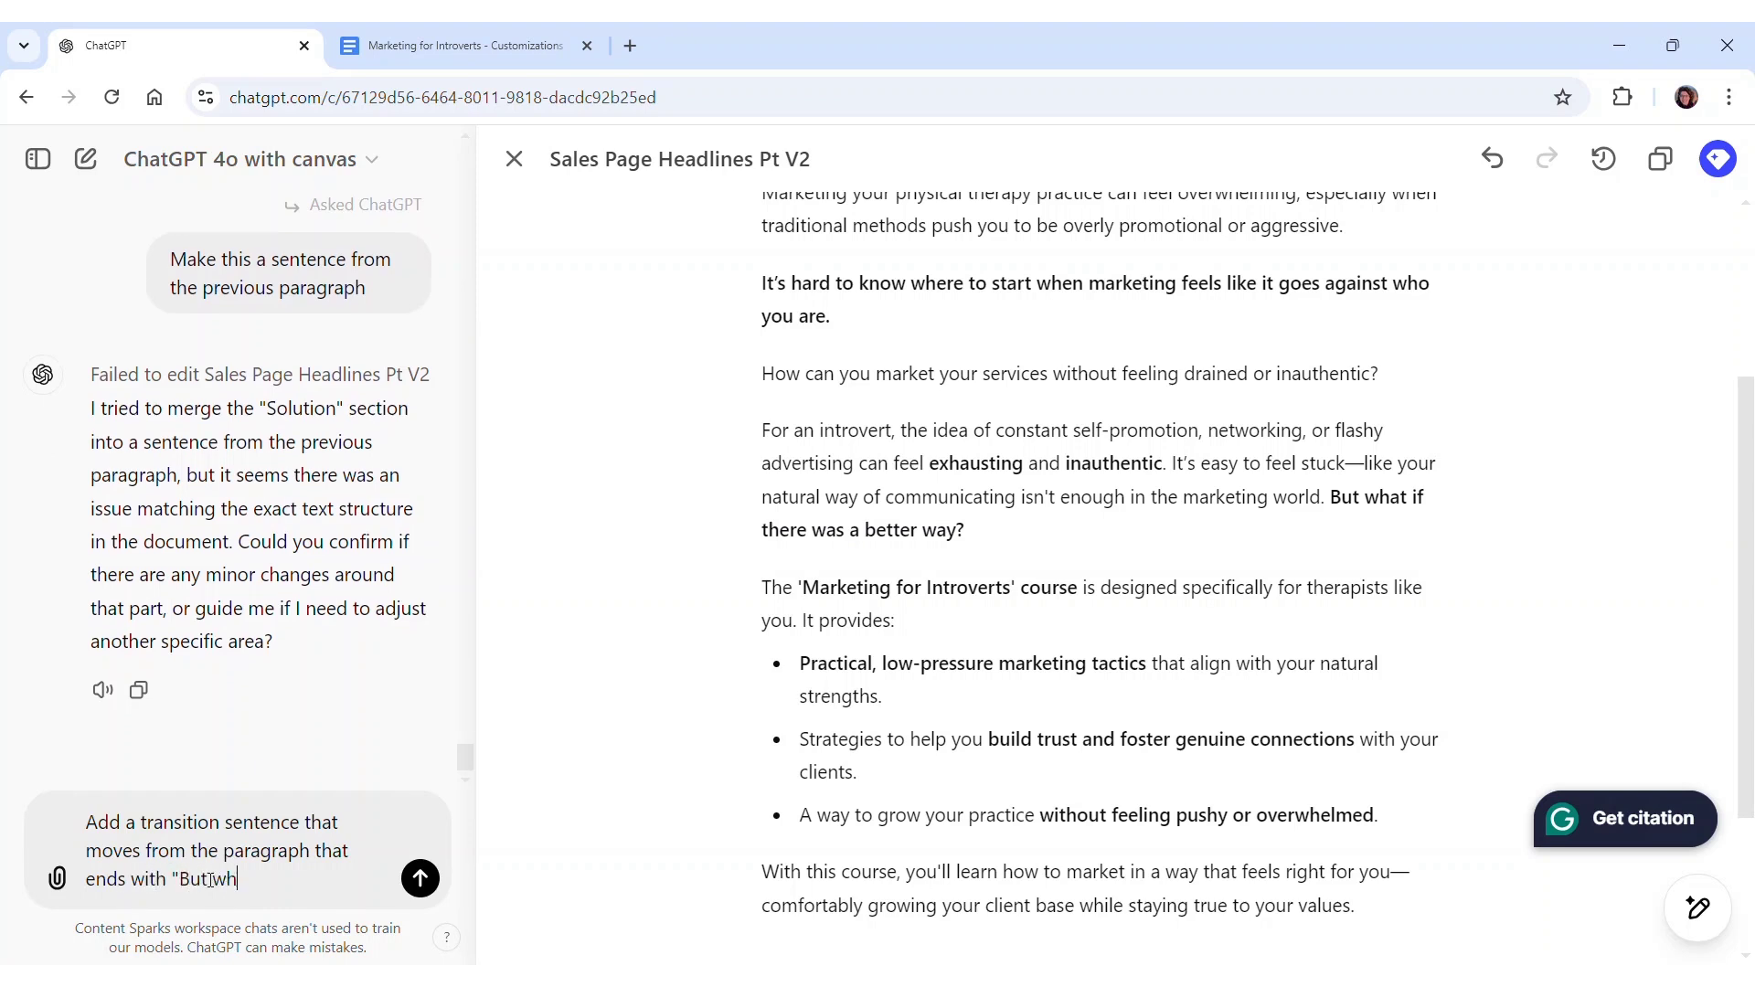
pyautogui.write('at if there was a ')
pyautogui.write("better way?' to")
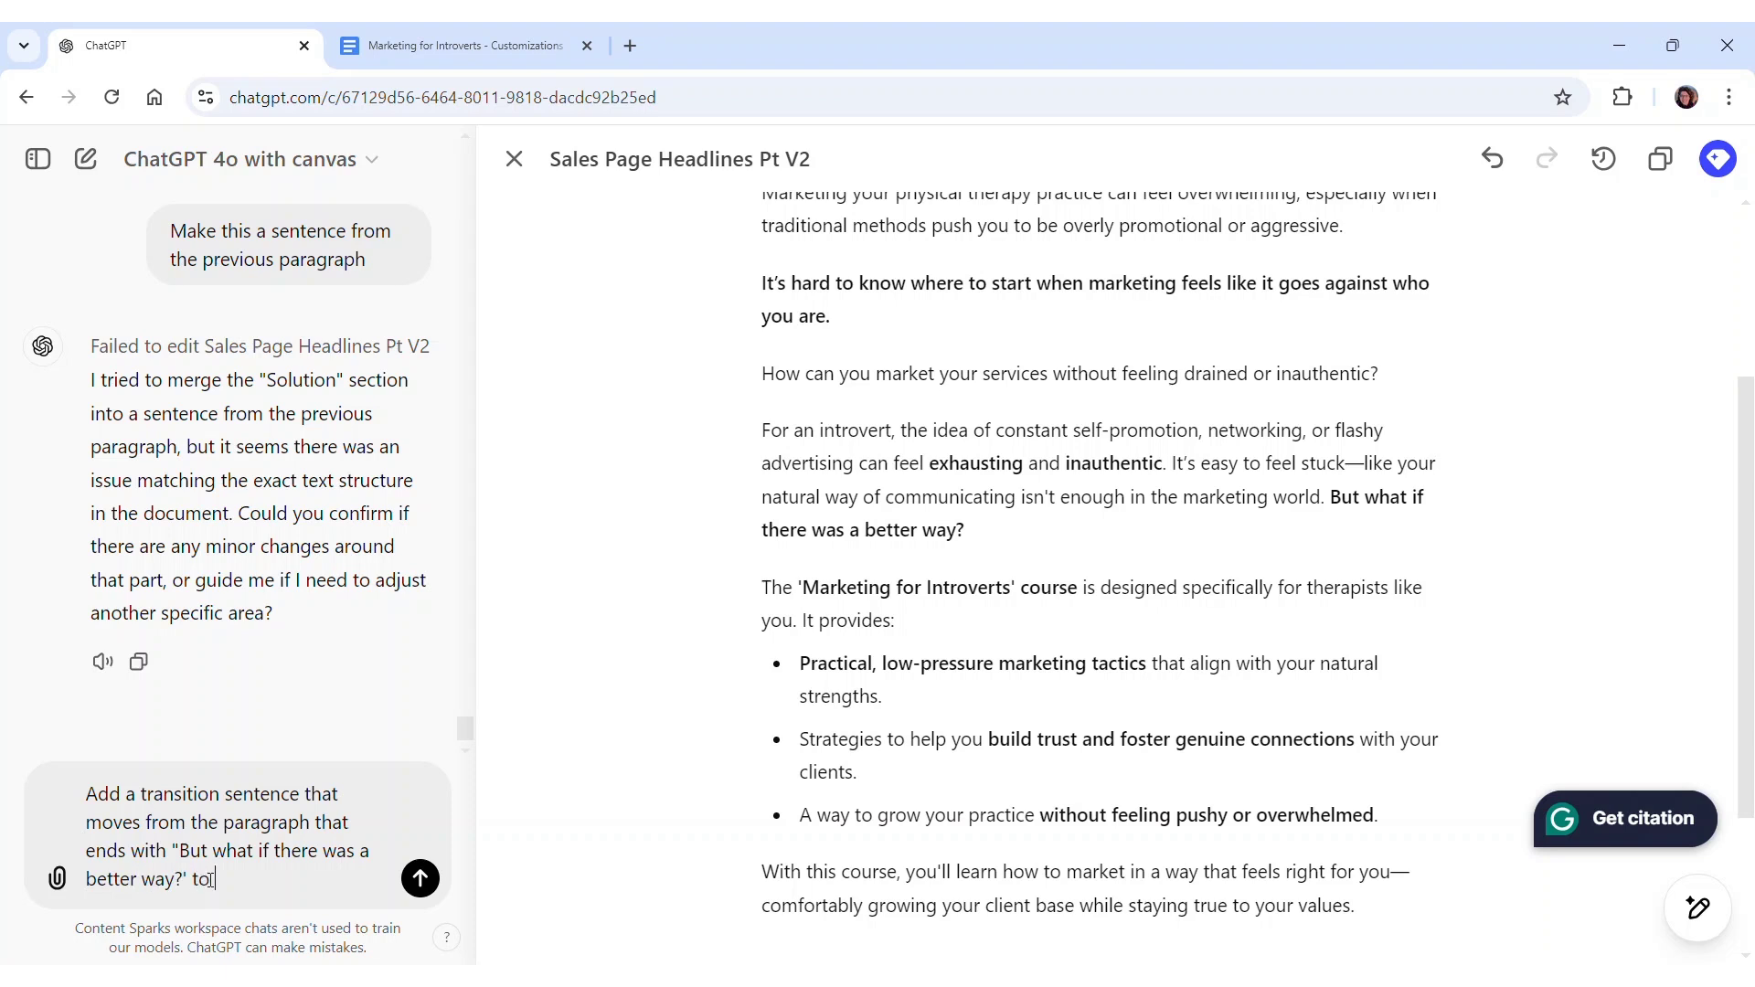
pyautogui.write(' the introduction of the cour')
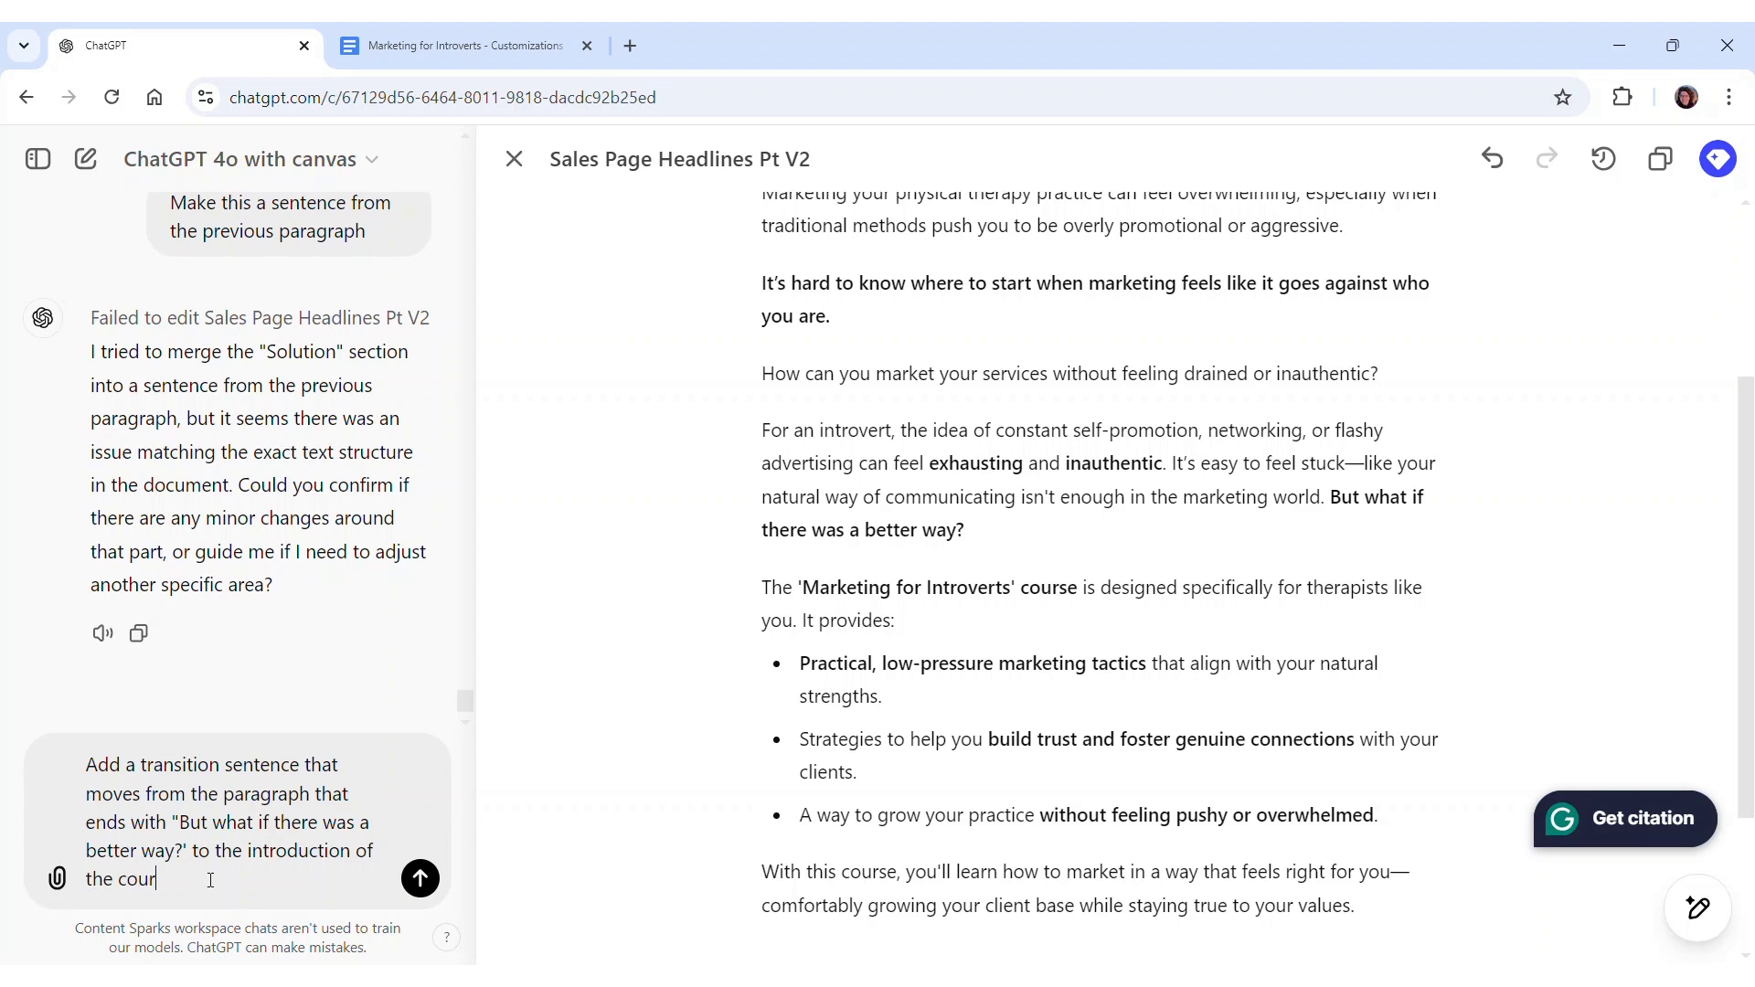
pyautogui.write('se as a solution!')
pyautogui.press('Return')
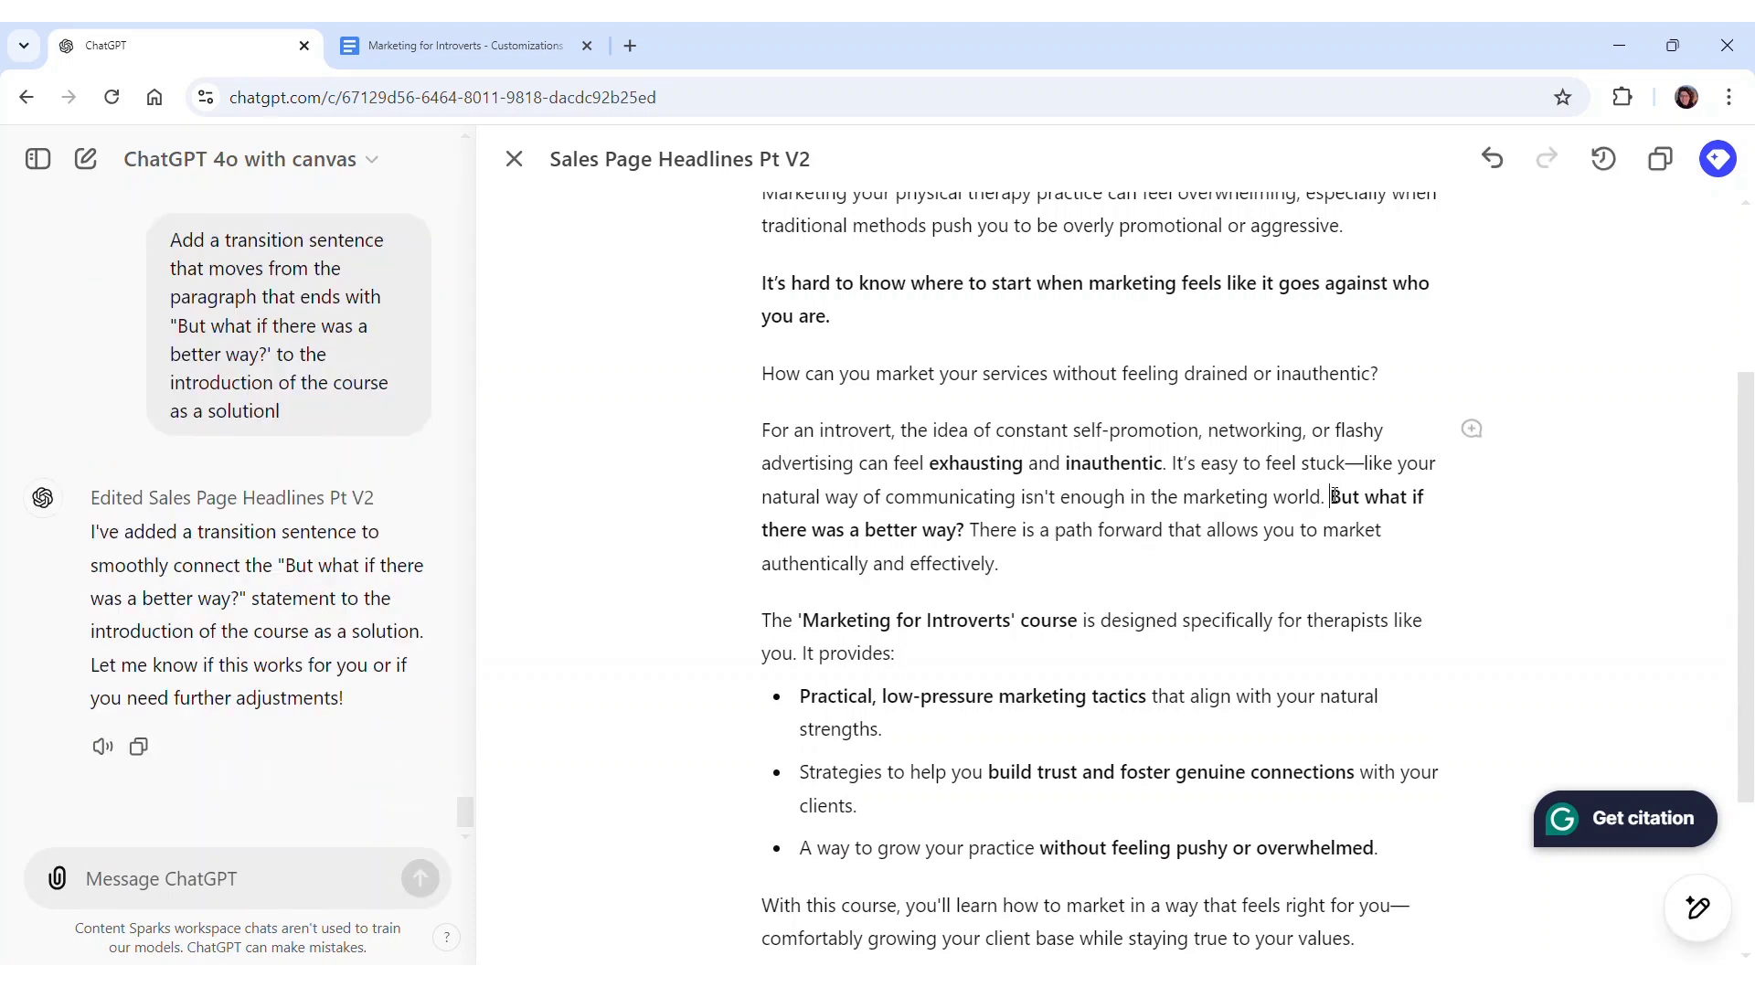
# Put "But what if there was a better way?" and the transition sentence on separate lines
pyautogui.press('Return')
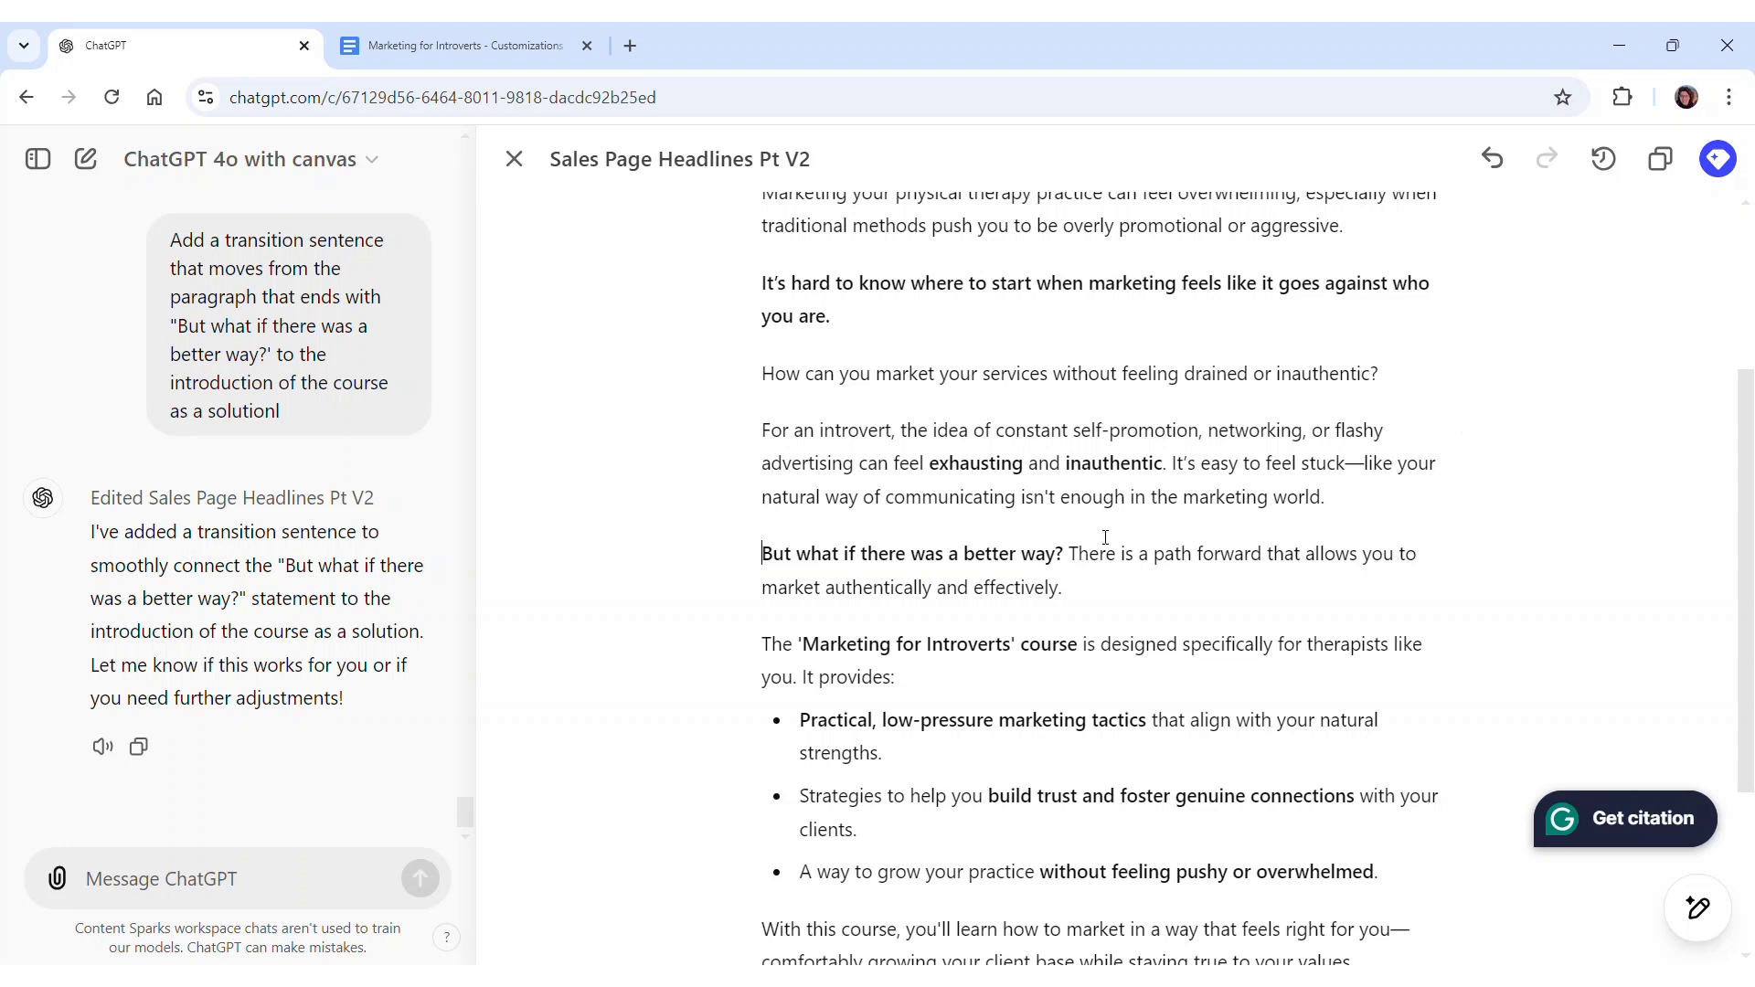
pyautogui.click(1079, 553)
pyautogui.press('Return')
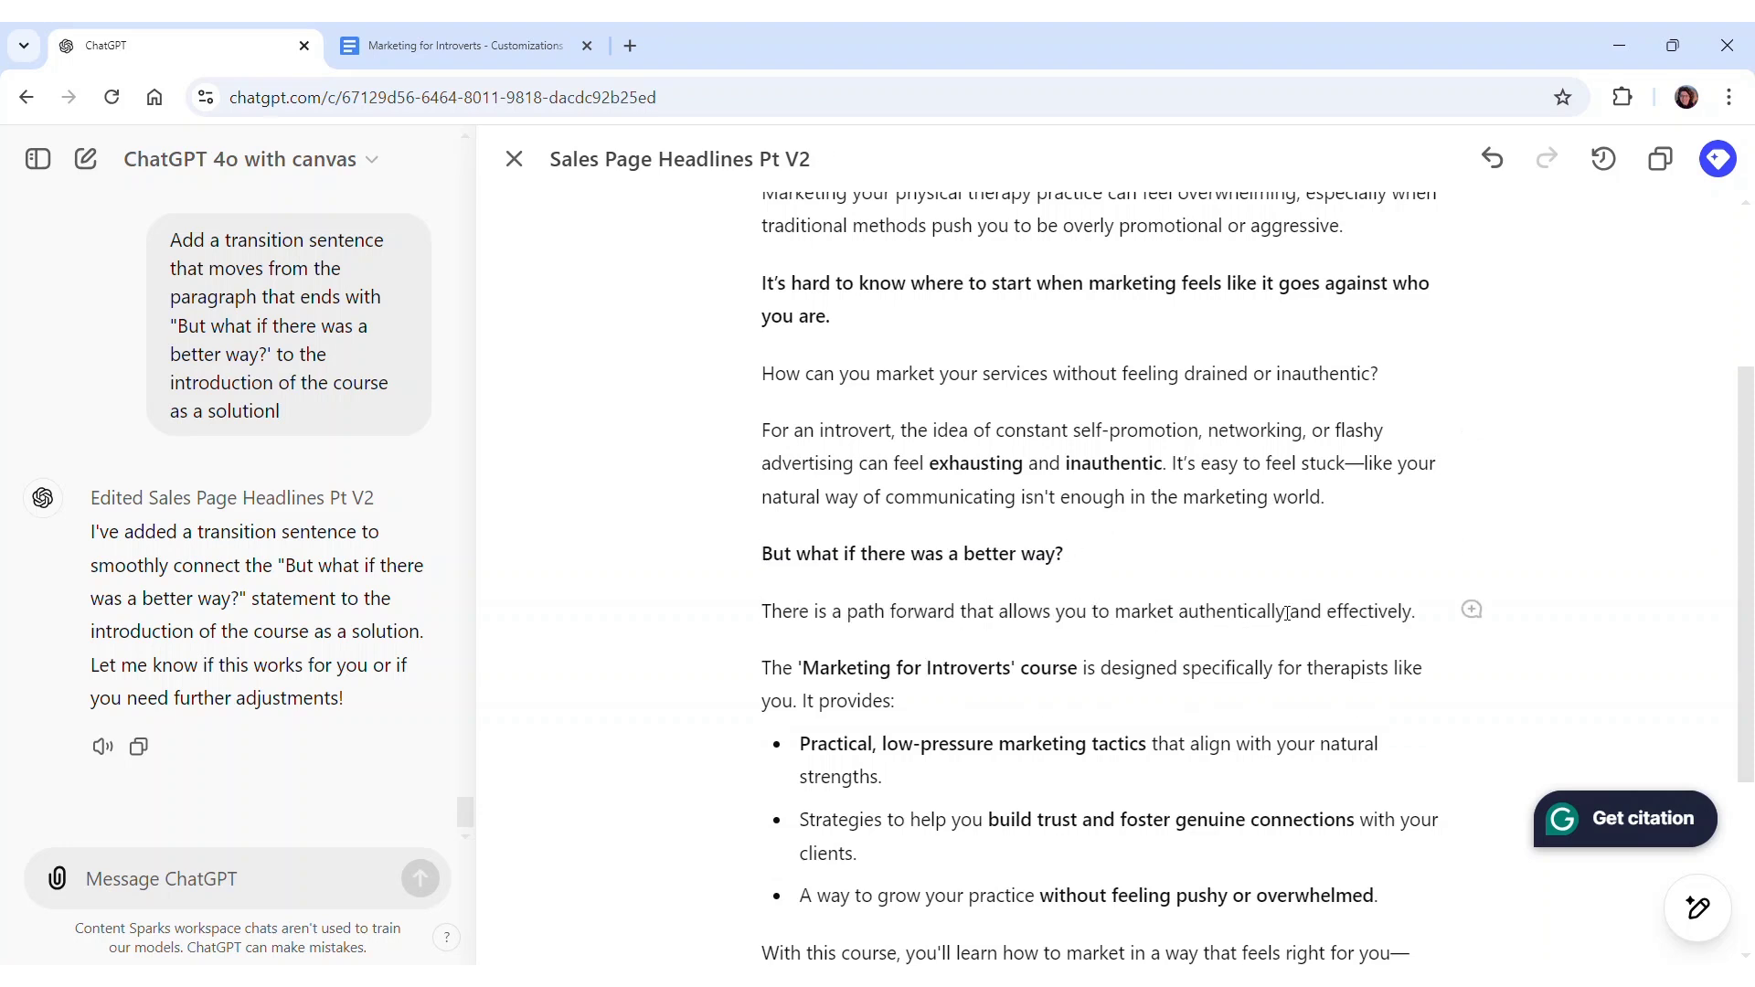
# Ask ChatGPT to reword the transition sentence in a friendlier, more conversational tone
pyautogui.moveTo(1420, 613); pyautogui.dragTo(762, 611)
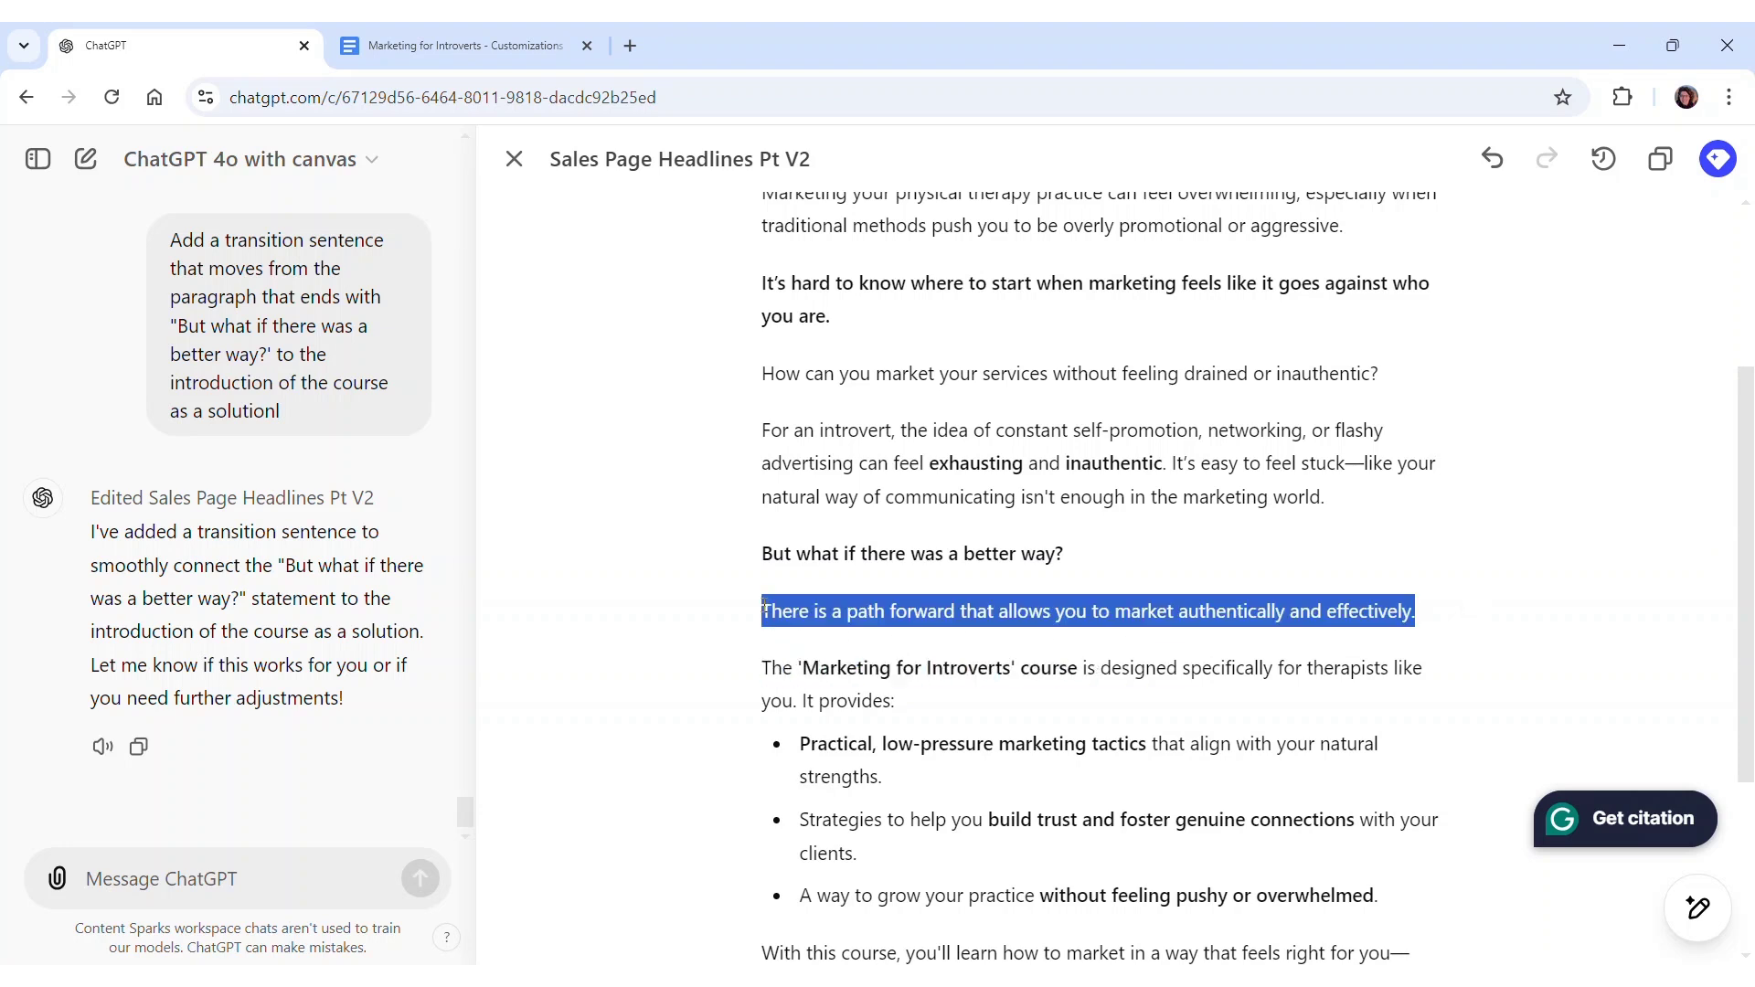
pyautogui.click(841, 561)
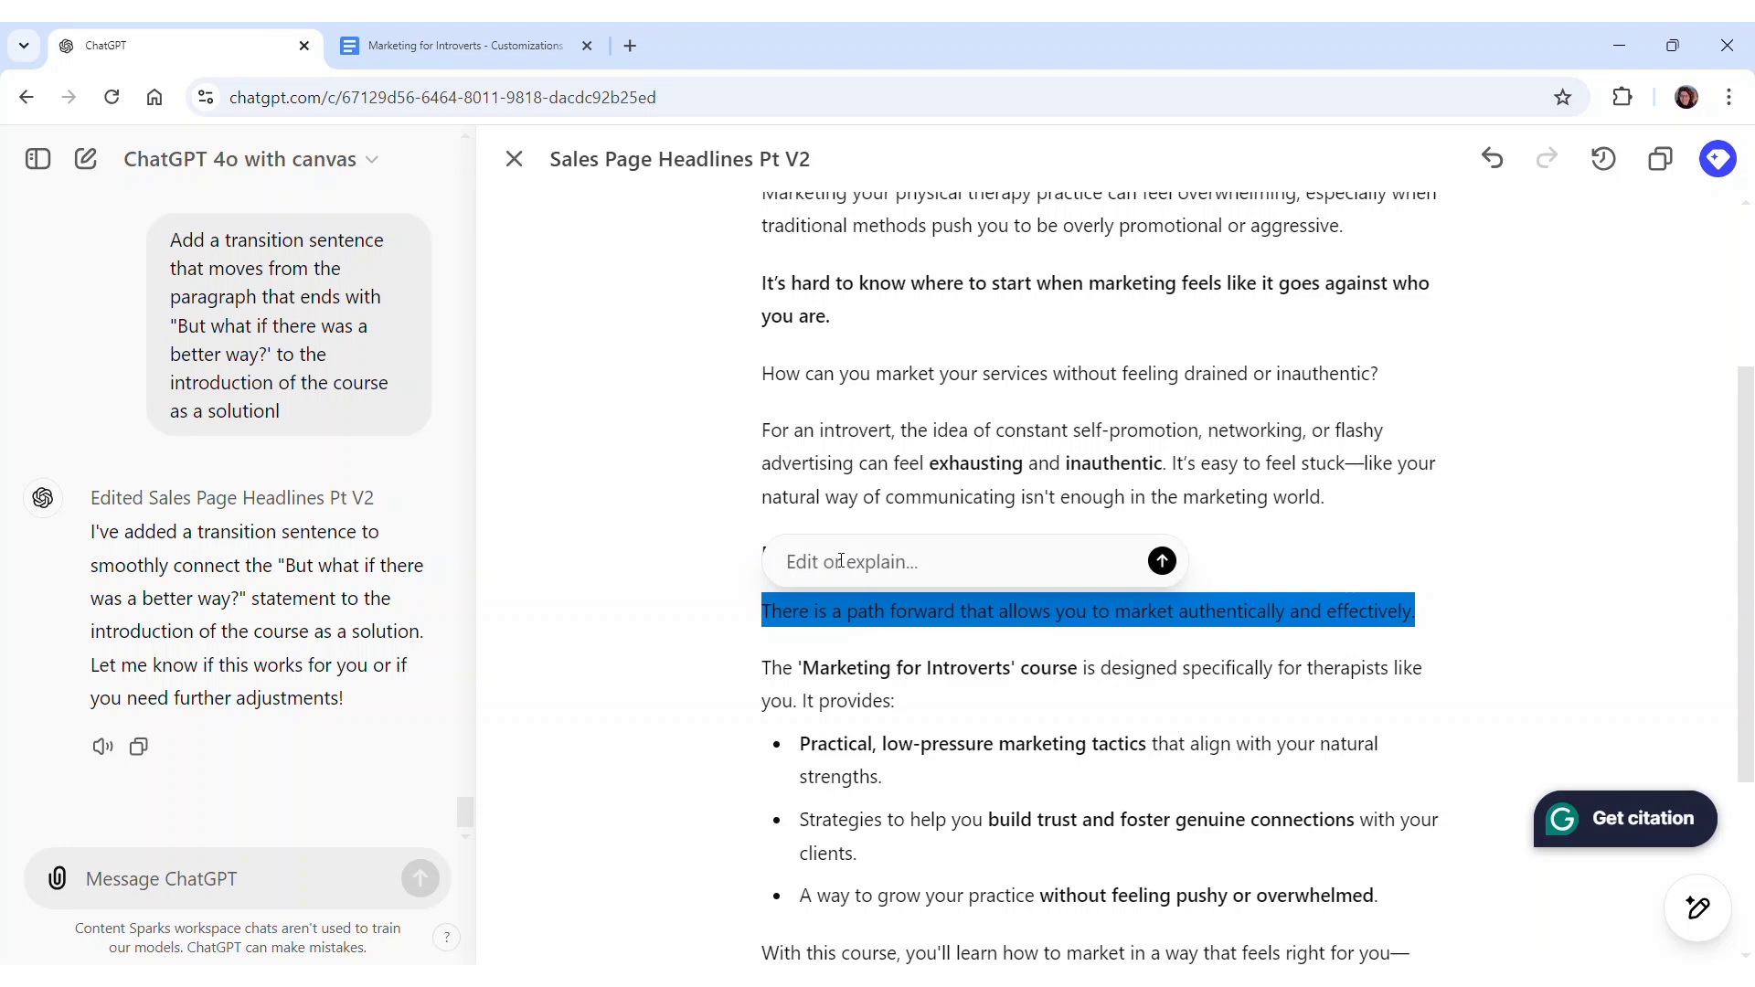
pyautogui.write('Reword this to be a friendlier, more conversational')
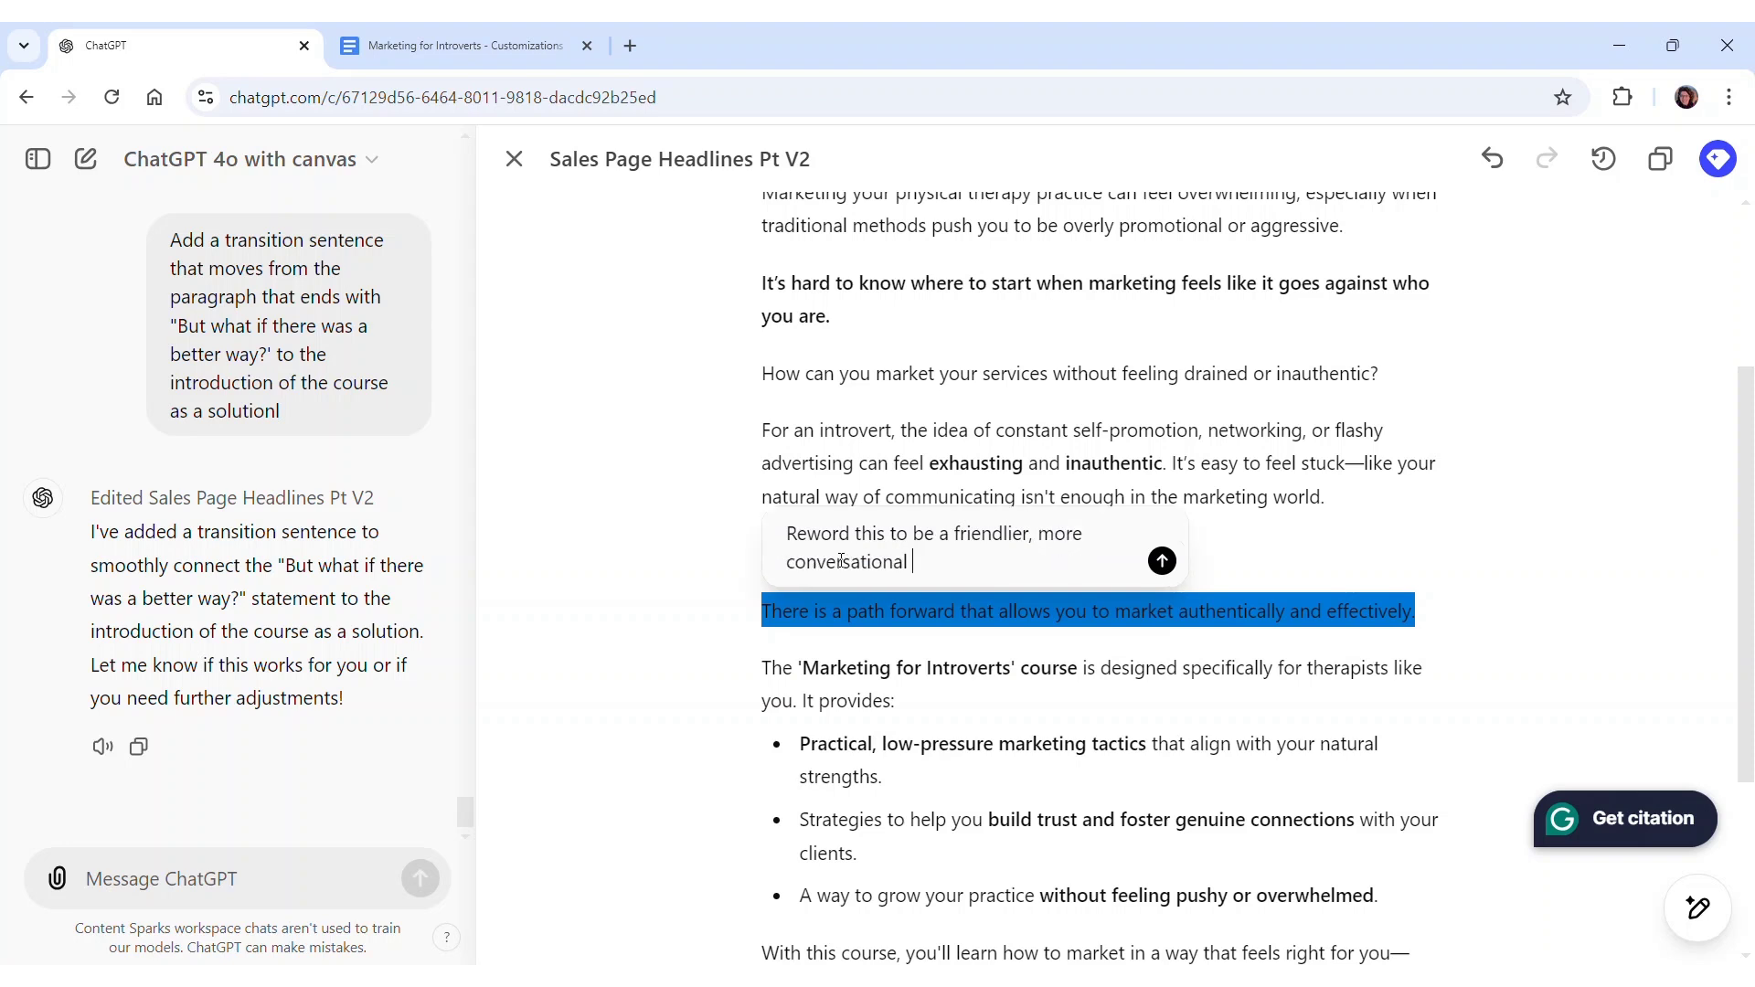
pyautogui.write(' tone.')
pyautogui.press('Return')
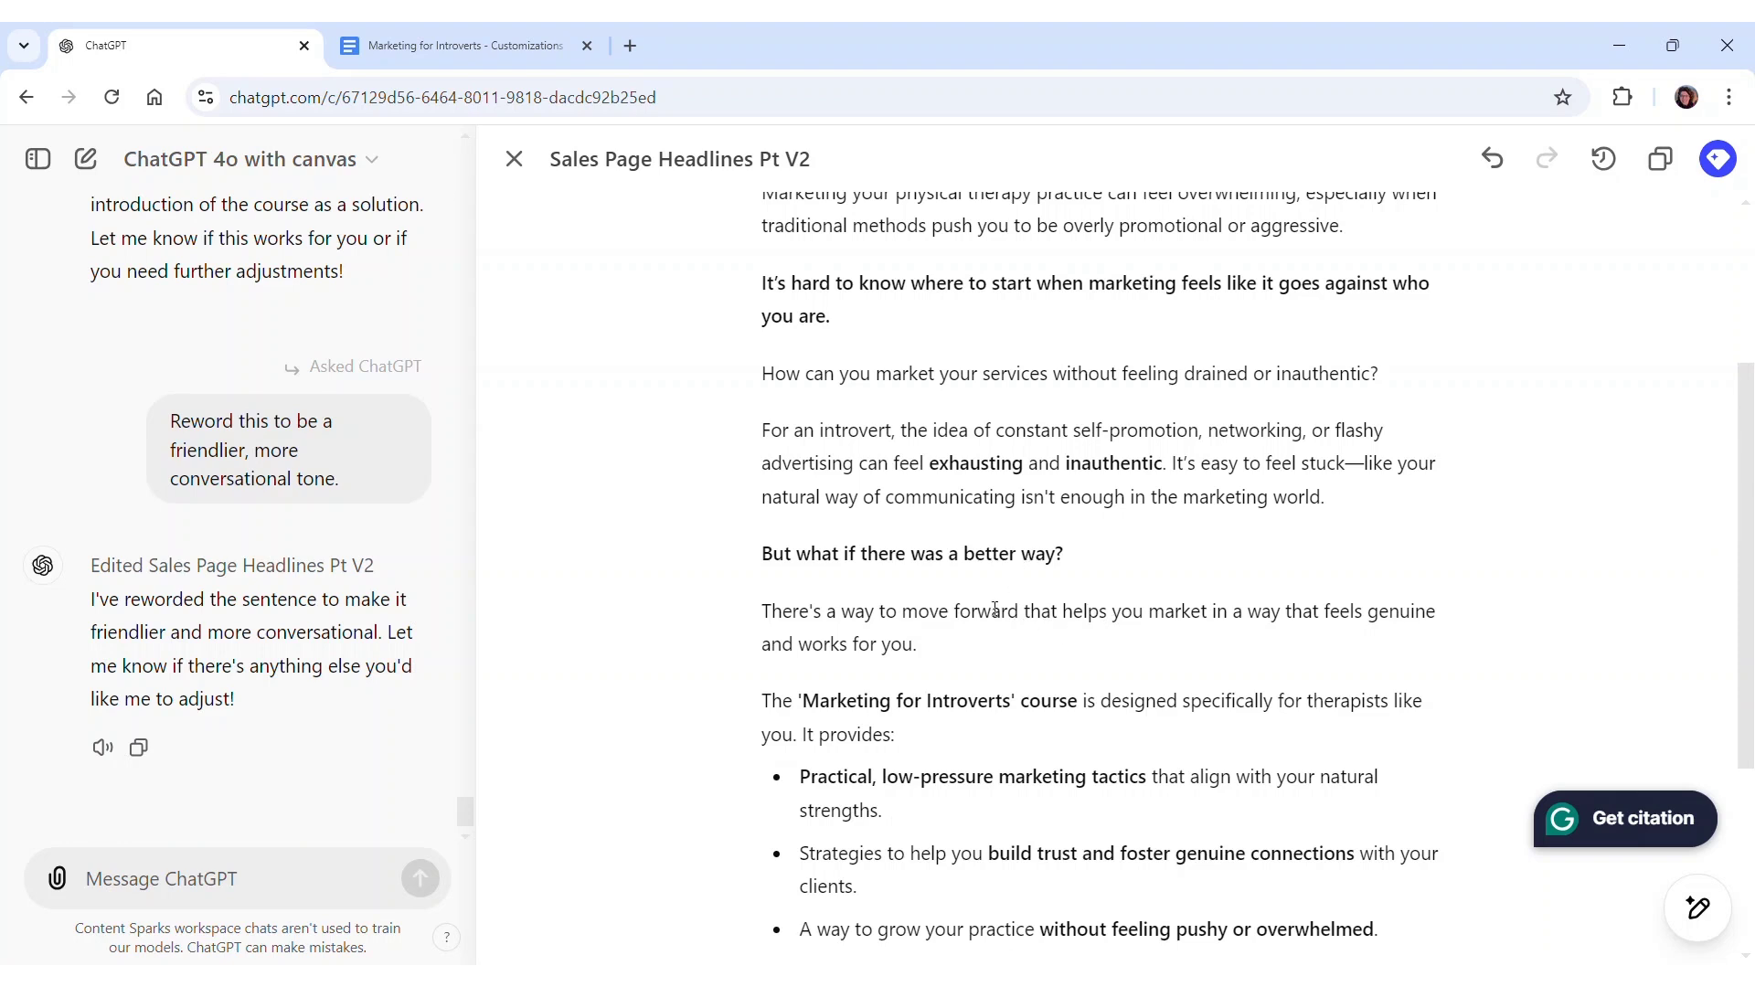
# Have ChatGPT revise the reworded transition sentence so it doesn't use the word 'way'
pyautogui.moveTo(927, 643); pyautogui.dragTo(763, 611)
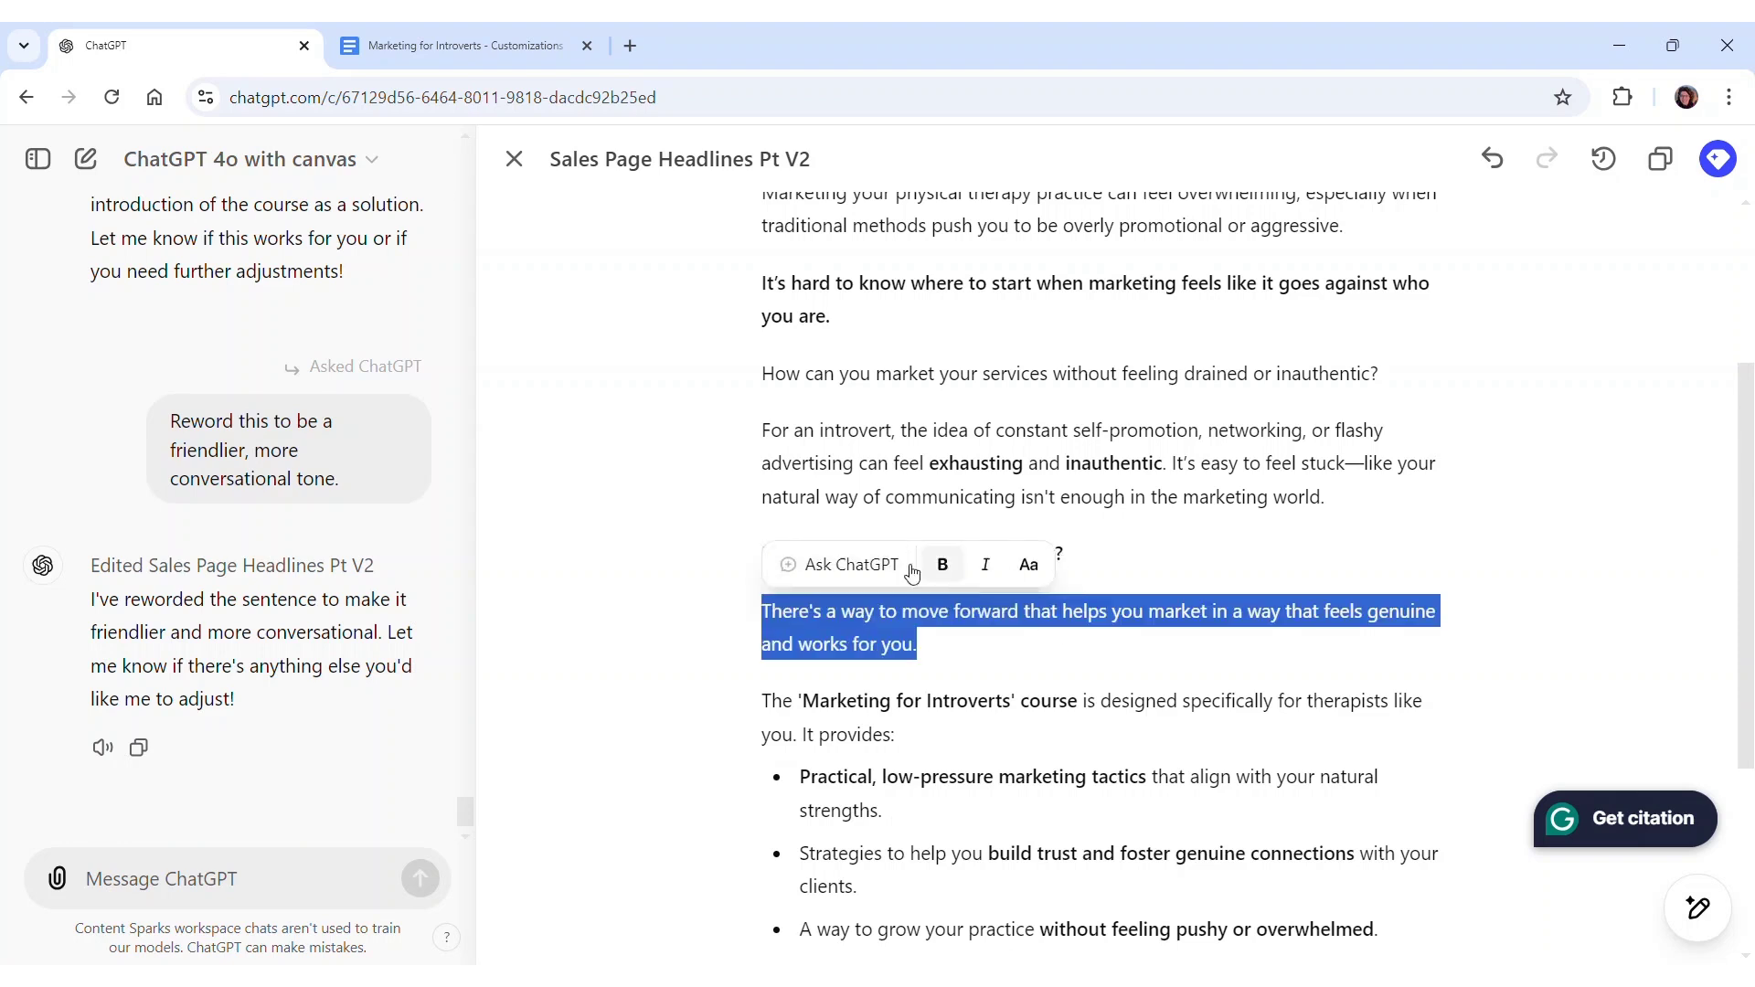
pyautogui.click(843, 563)
pyautogui.write('REvise')
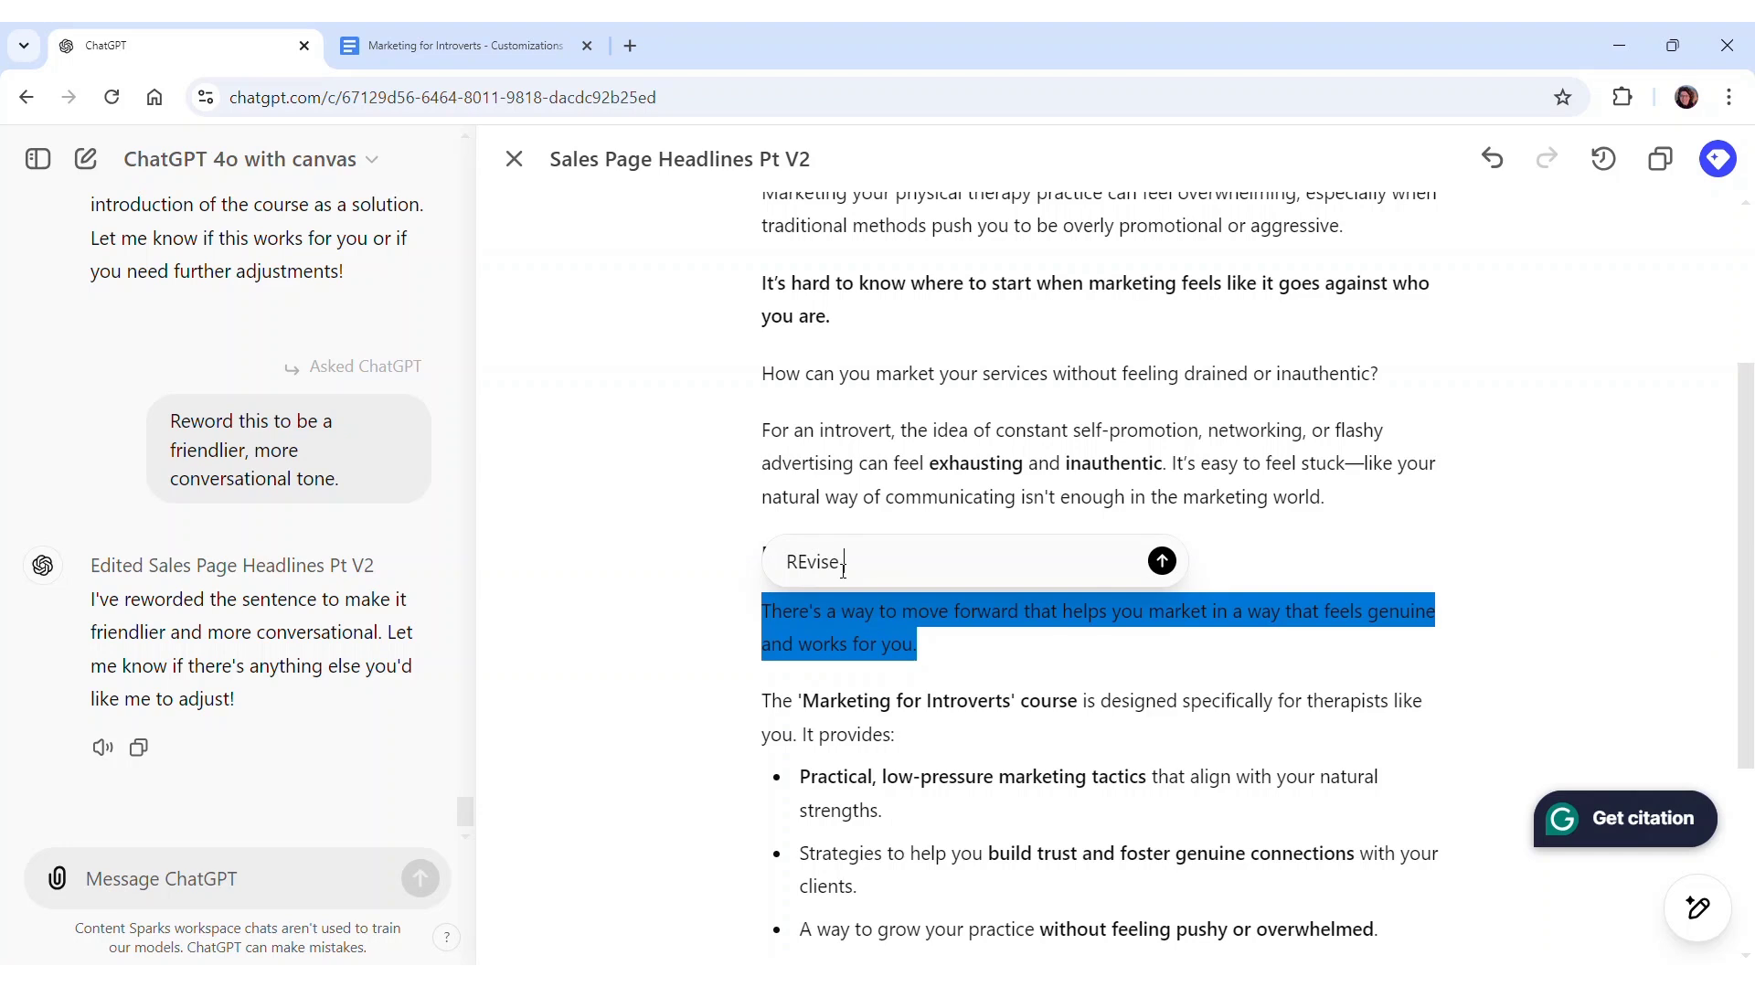
pyautogui.write(' this without using the wor')
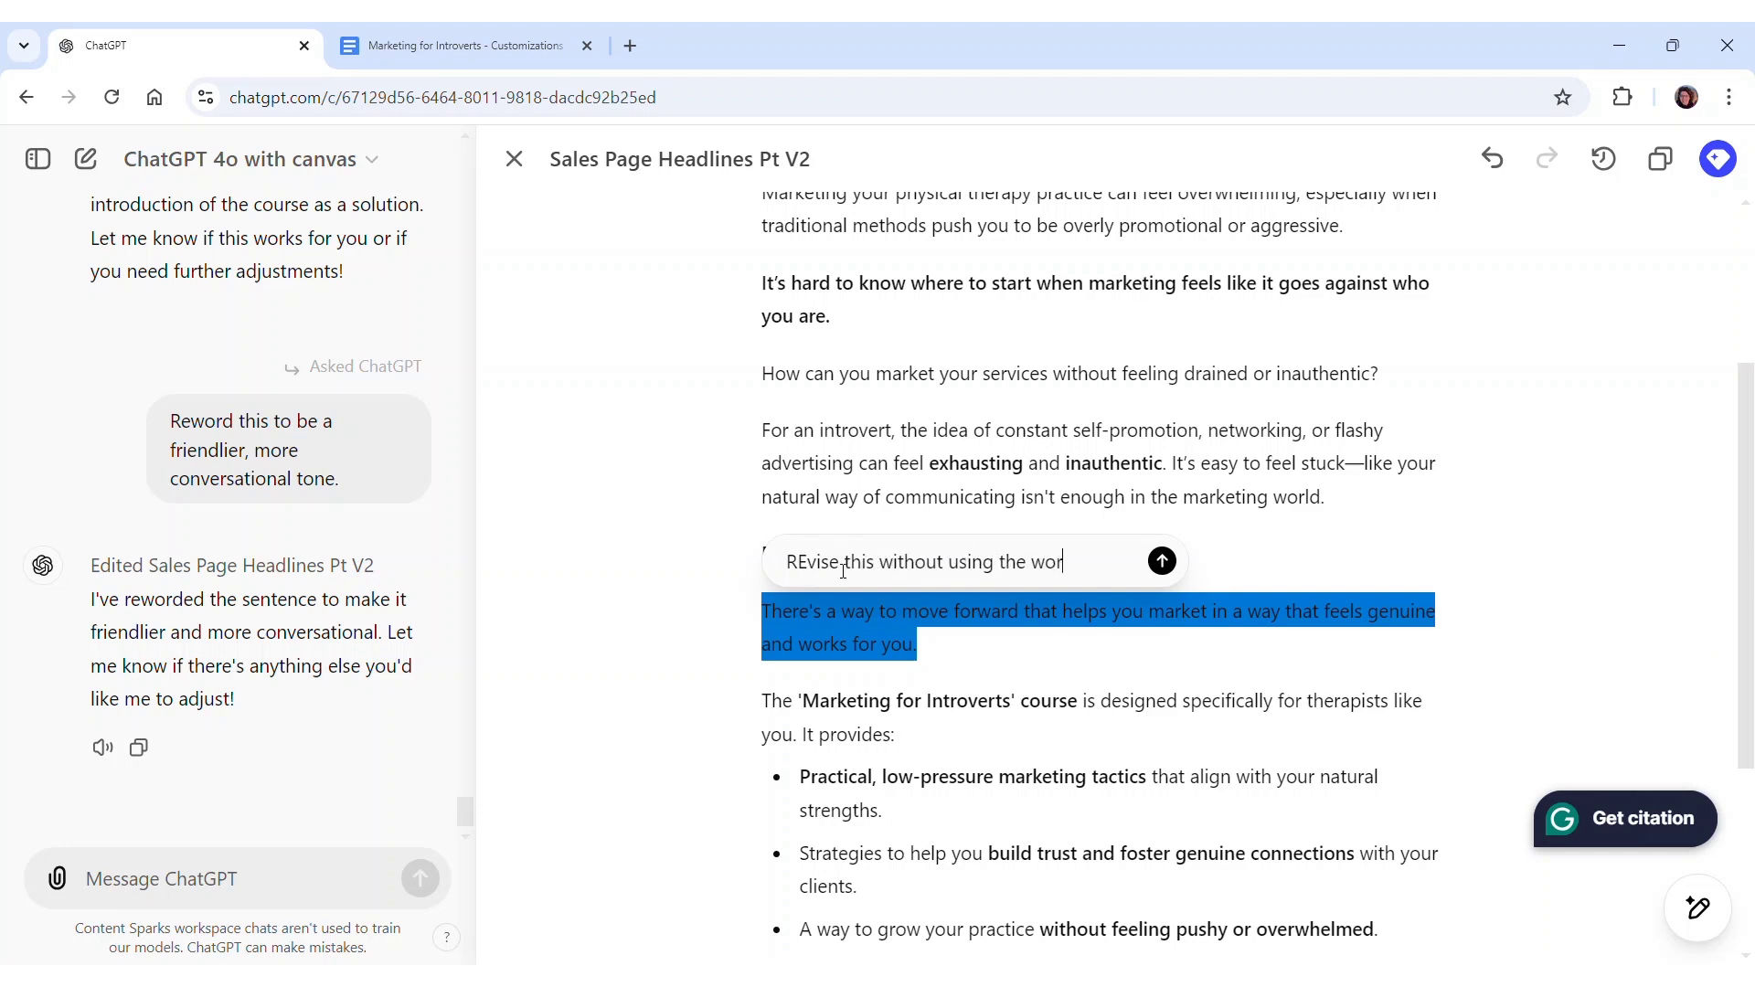
pyautogui.write("d 'way' and")
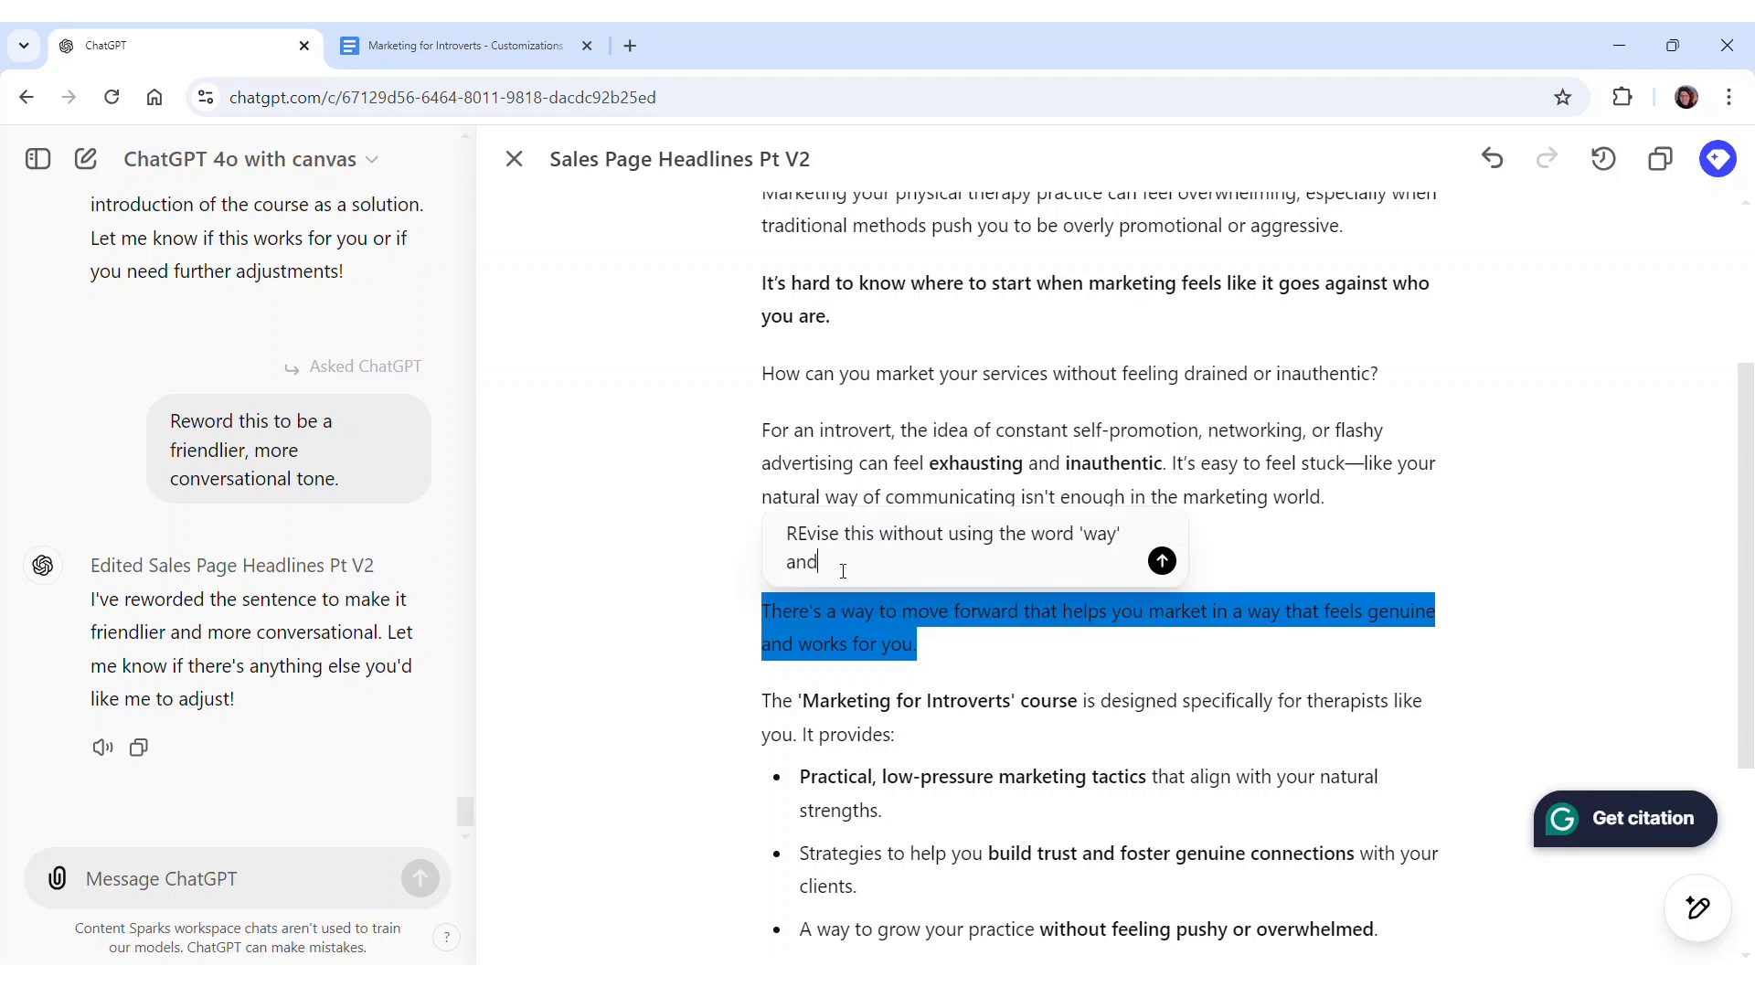
pyautogui.press('BackSpace')
pyautogui.press('BackSpace')
pyautogui.press('BackSpace')
pyautogui.press('BackSpace')
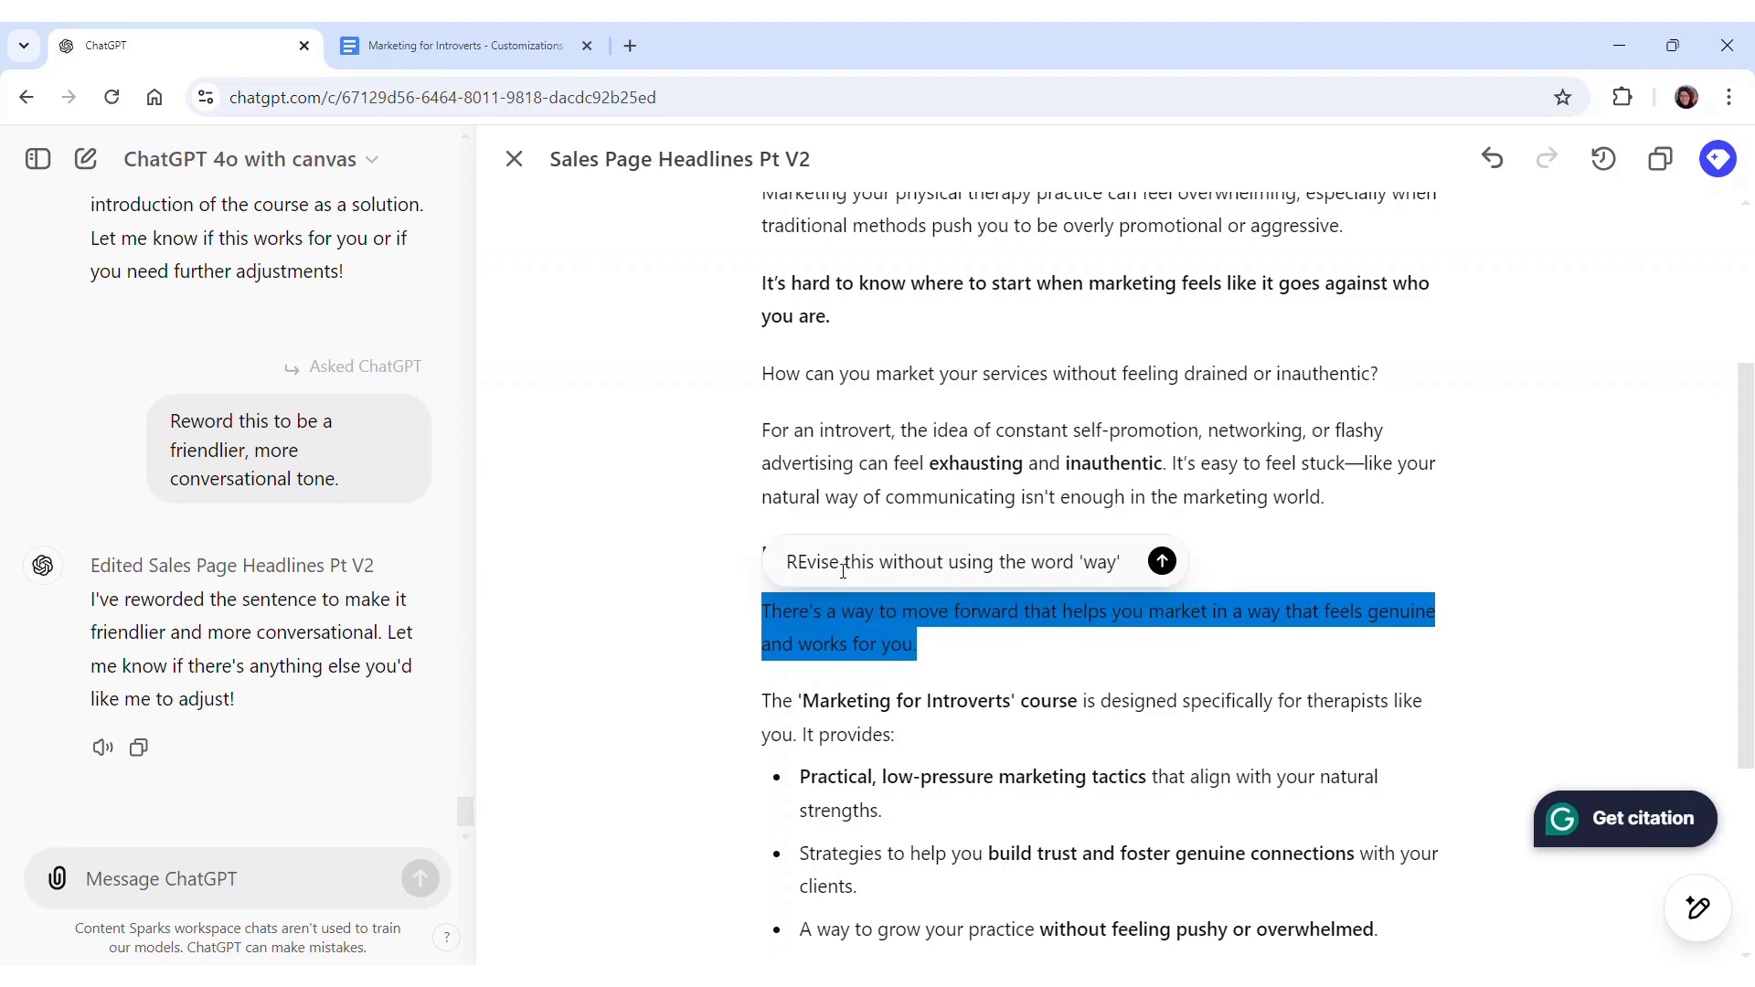
pyautogui.press('Return')
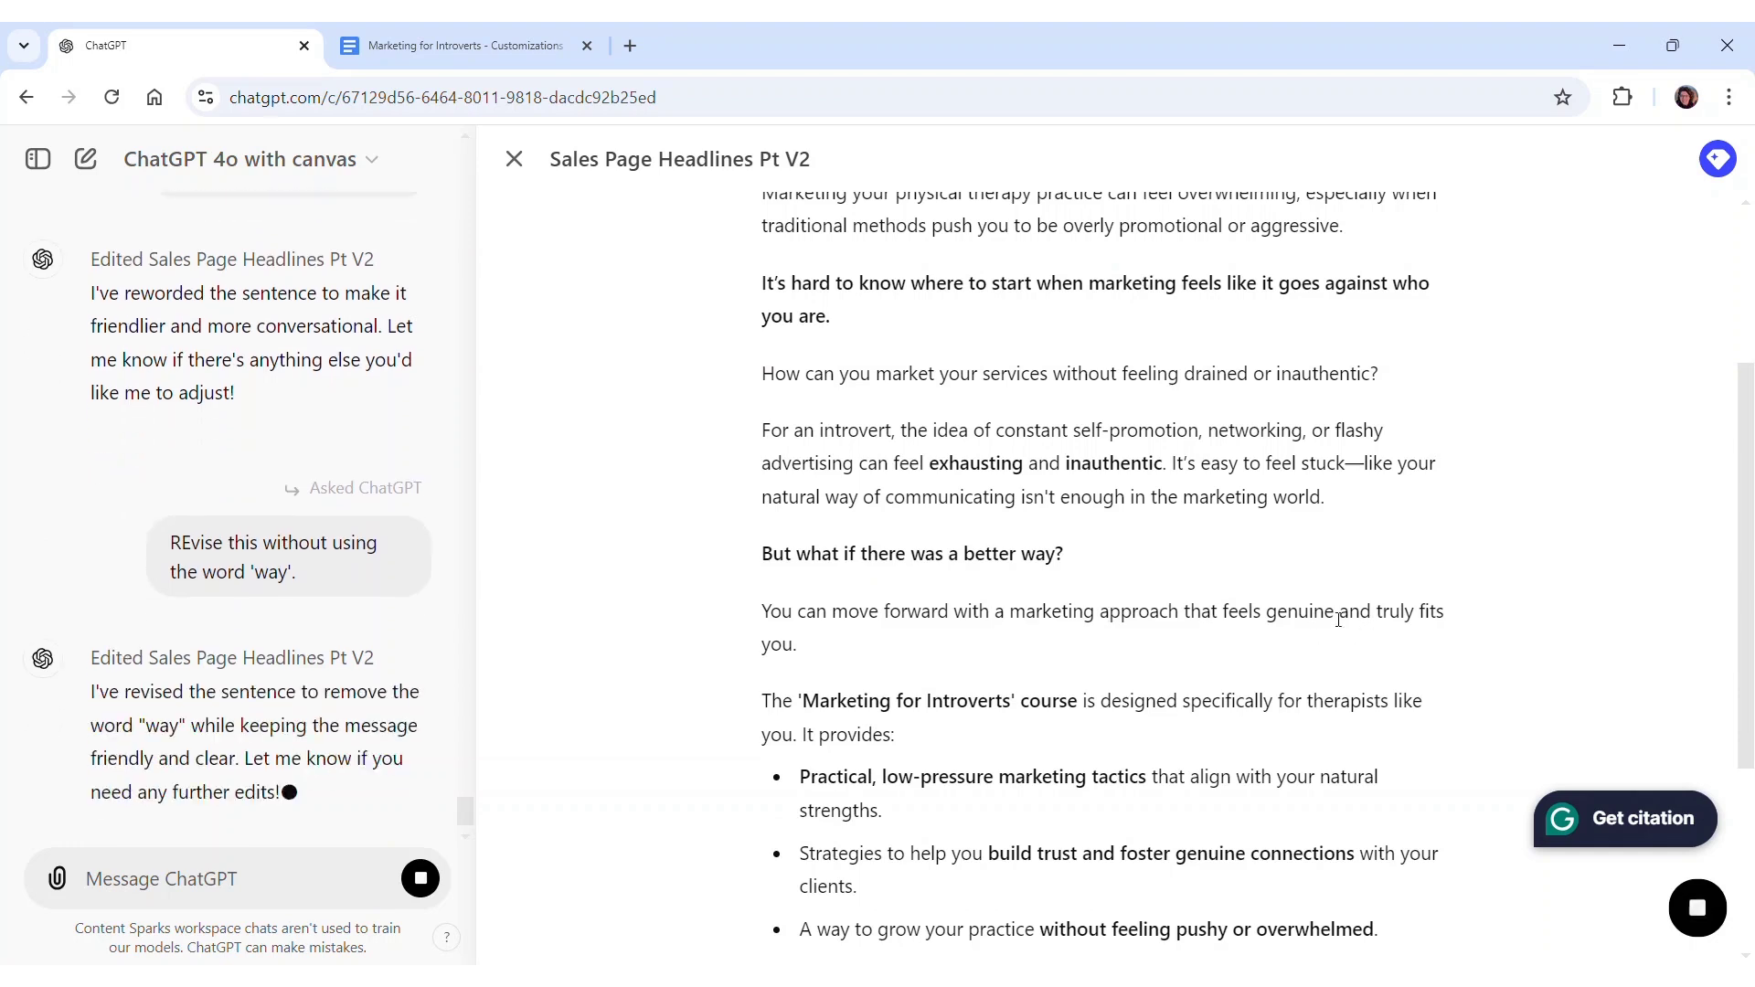
pyautogui.scroll(-3, 969, 594)
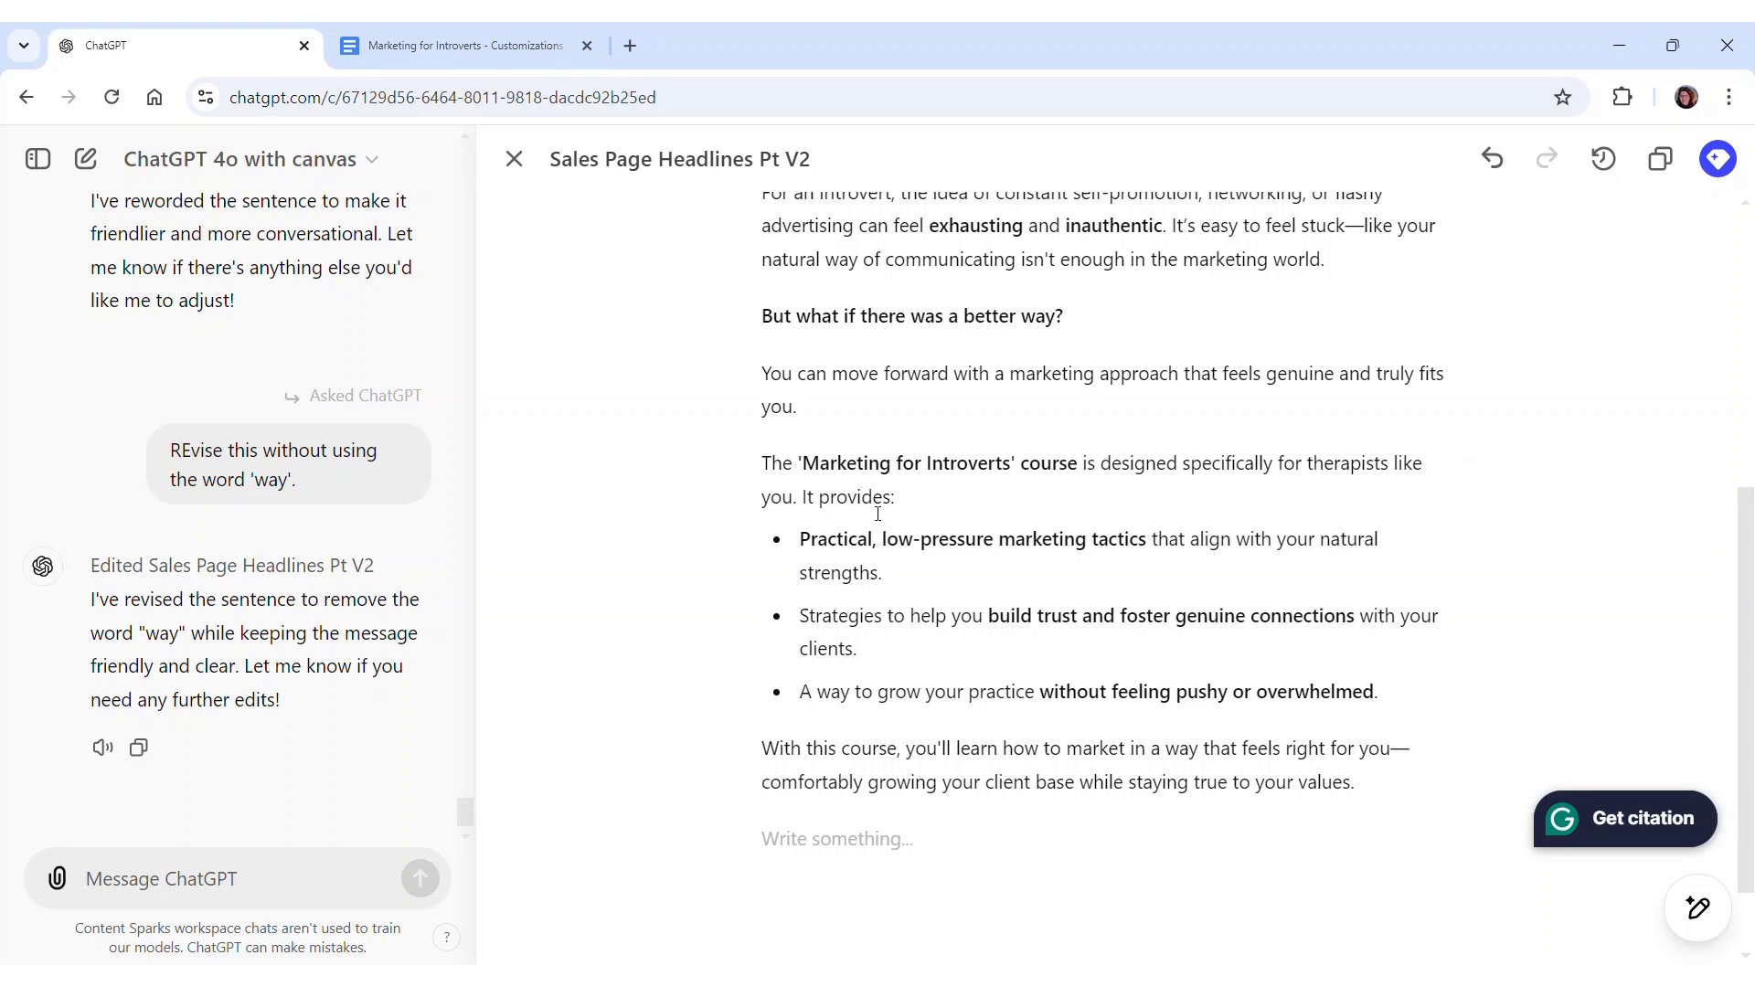
pyautogui.scroll(-1, 846, 566)
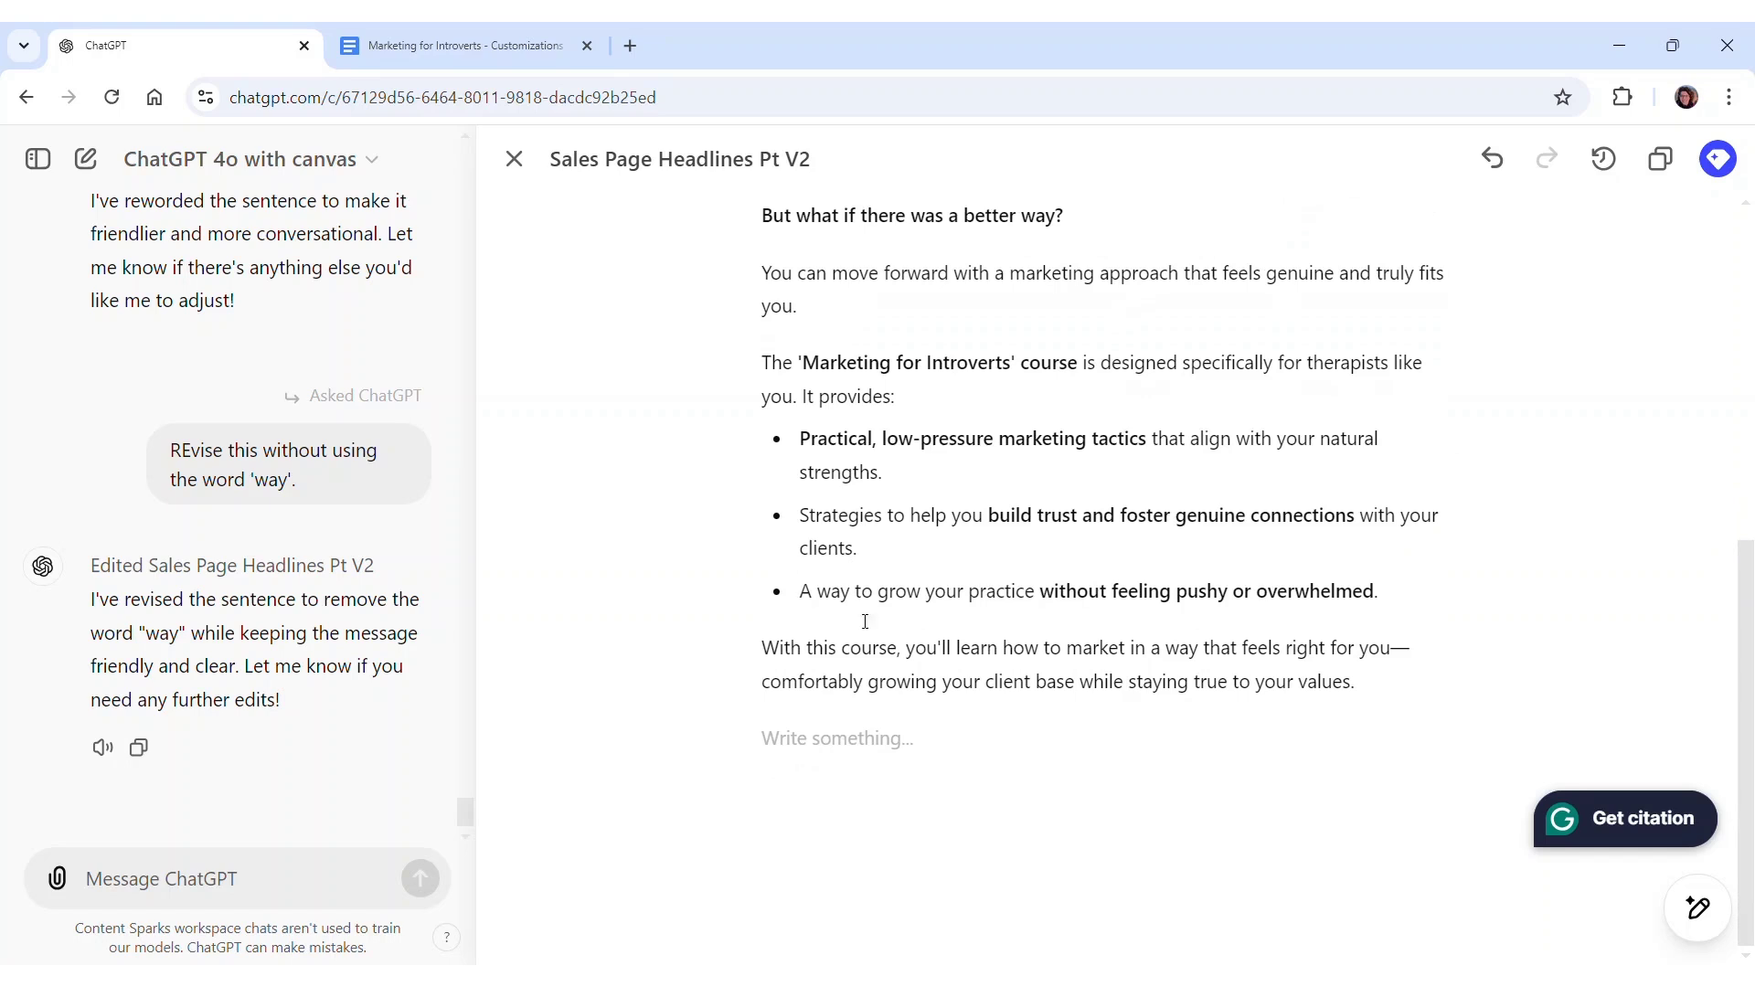
# Send the pasted call-to-action prompt, ending 'to the end of the copy.', to ChatGPT
pyautogui.click(874, 650)
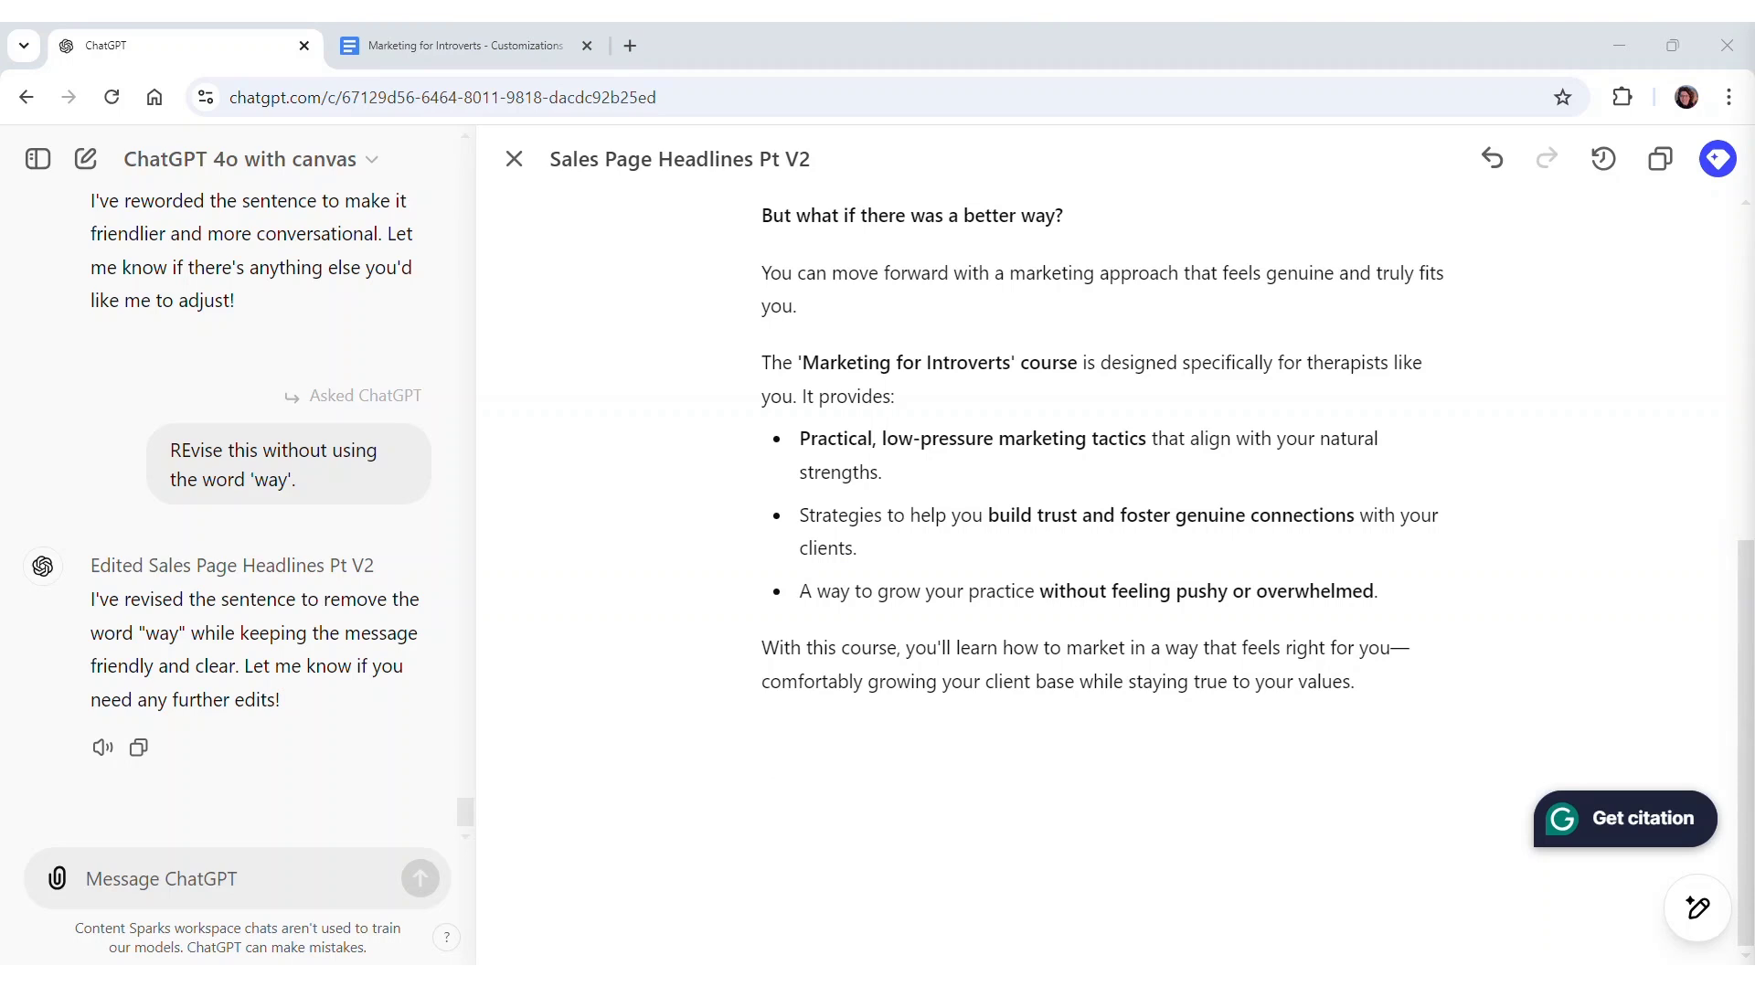
pyautogui.click(218, 876)
pyautogui.write('Generate three call-to-action options encouraging introverted therapist practice owners to sign up without feeling pressured. Add this after the PAS text.')
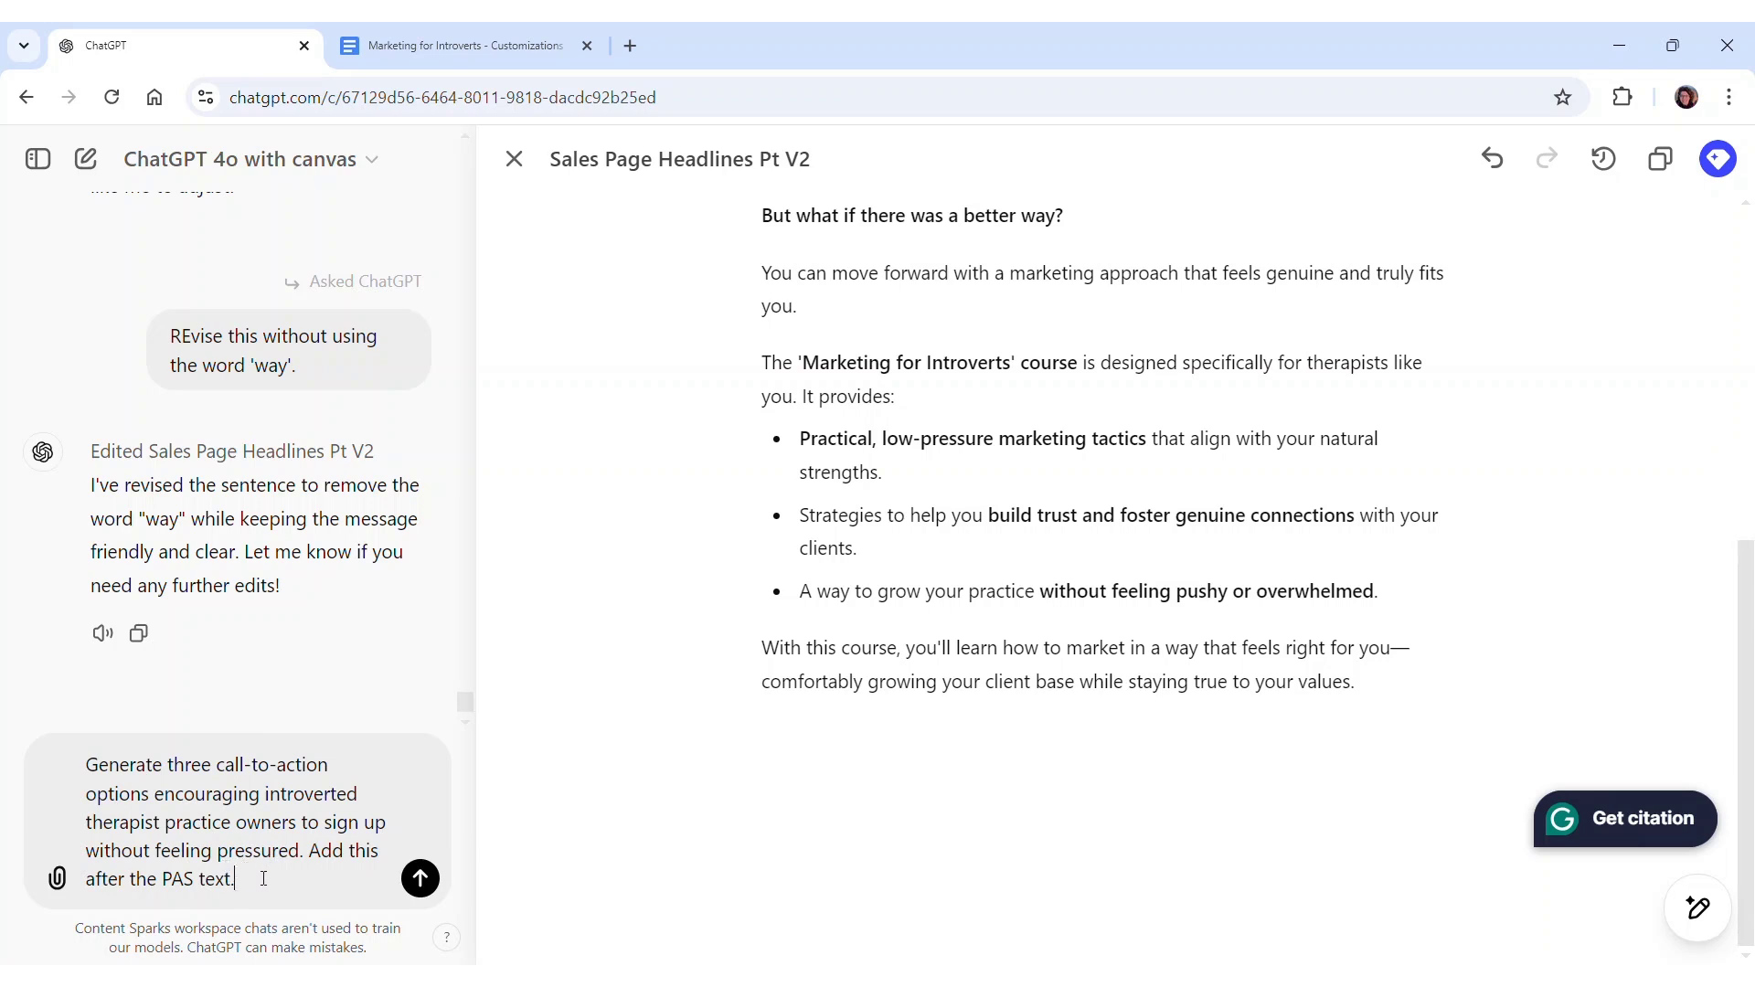
pyautogui.write('to the end of the sec')
pyautogui.press('BackSpace')
pyautogui.press('BackSpace')
pyautogui.write('copy.')
pyautogui.press('Return')
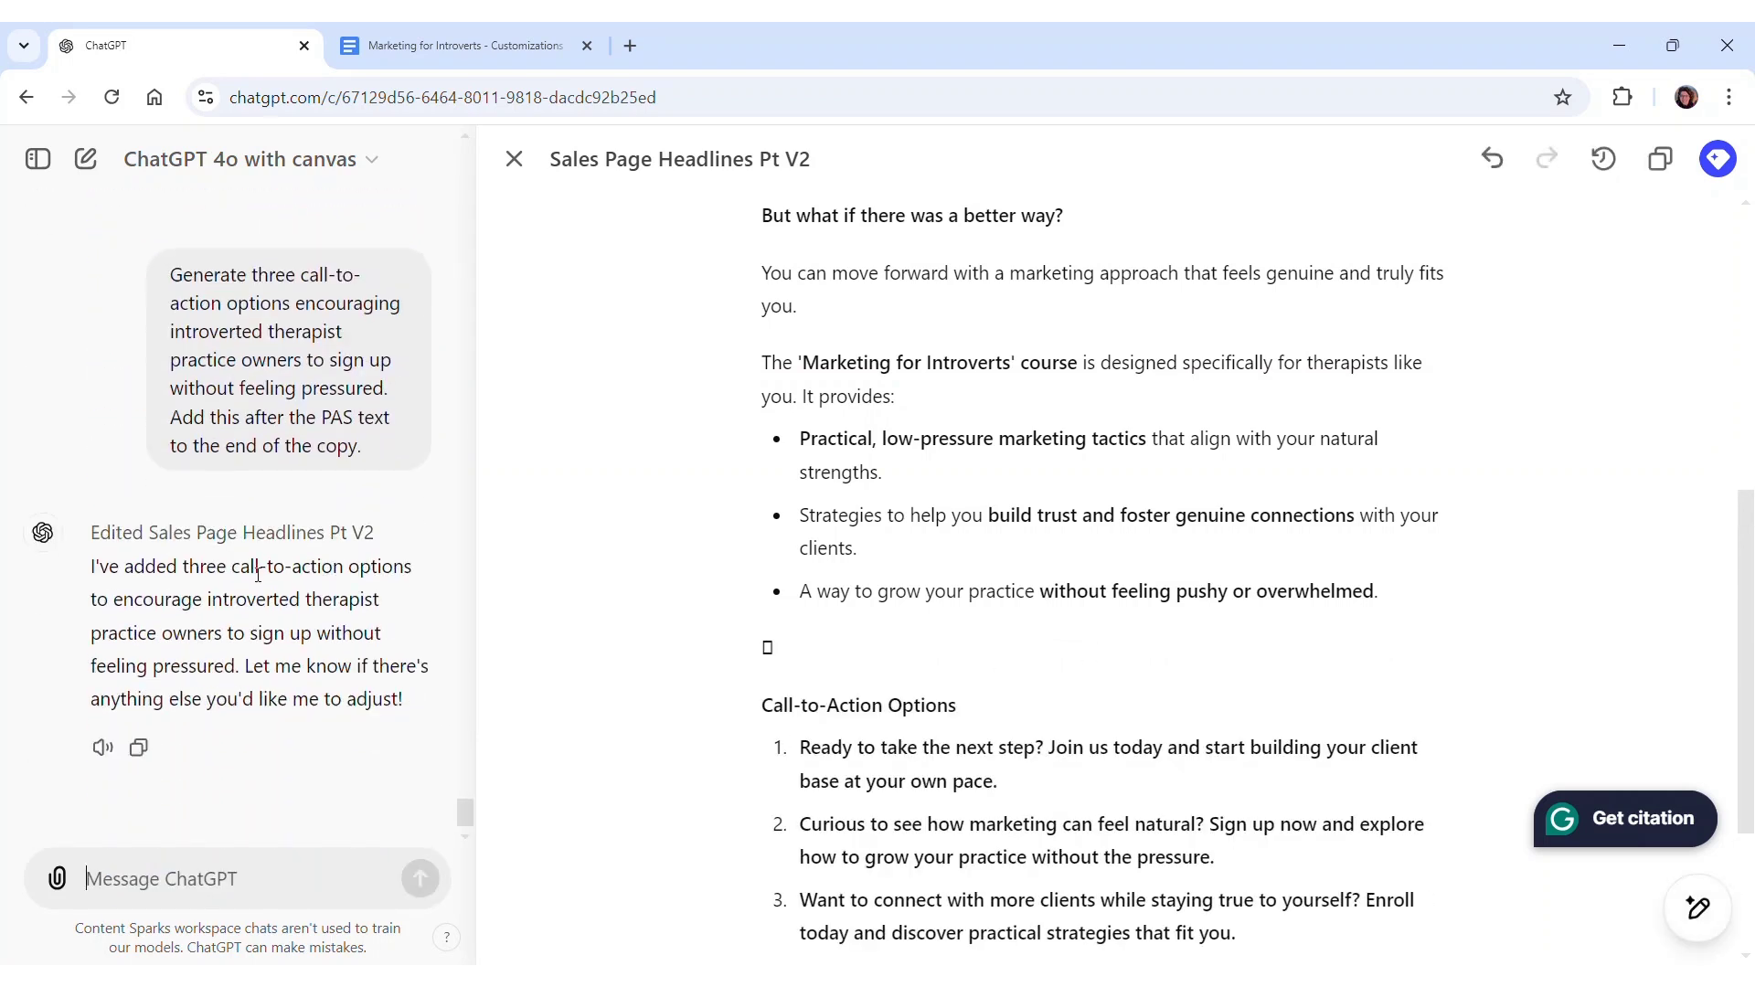
# Delete the stray box character and the 'Call-to-Action Options' heading
pyautogui.click(844, 651)
pyautogui.press('BackSpace')
pyautogui.press('BackSpace')
pyautogui.scroll(-3, 850, 640)
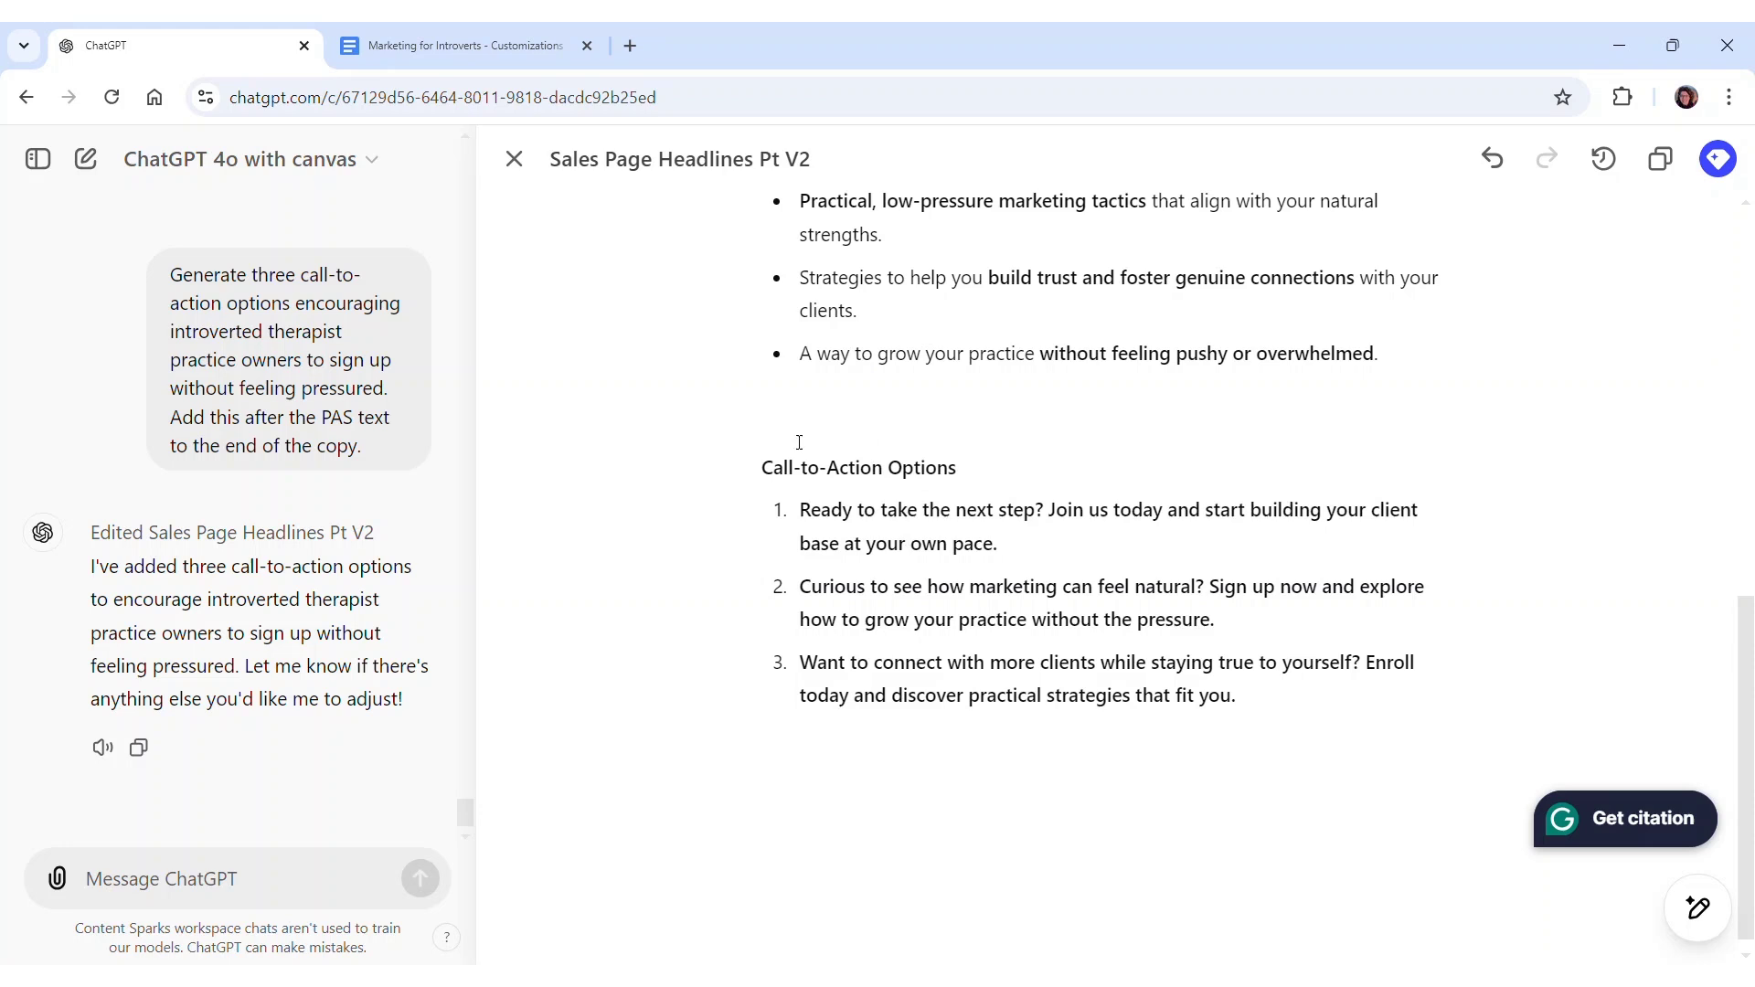
pyautogui.moveTo(772, 418); pyautogui.dragTo(961, 446)
pyautogui.press('BackSpace')
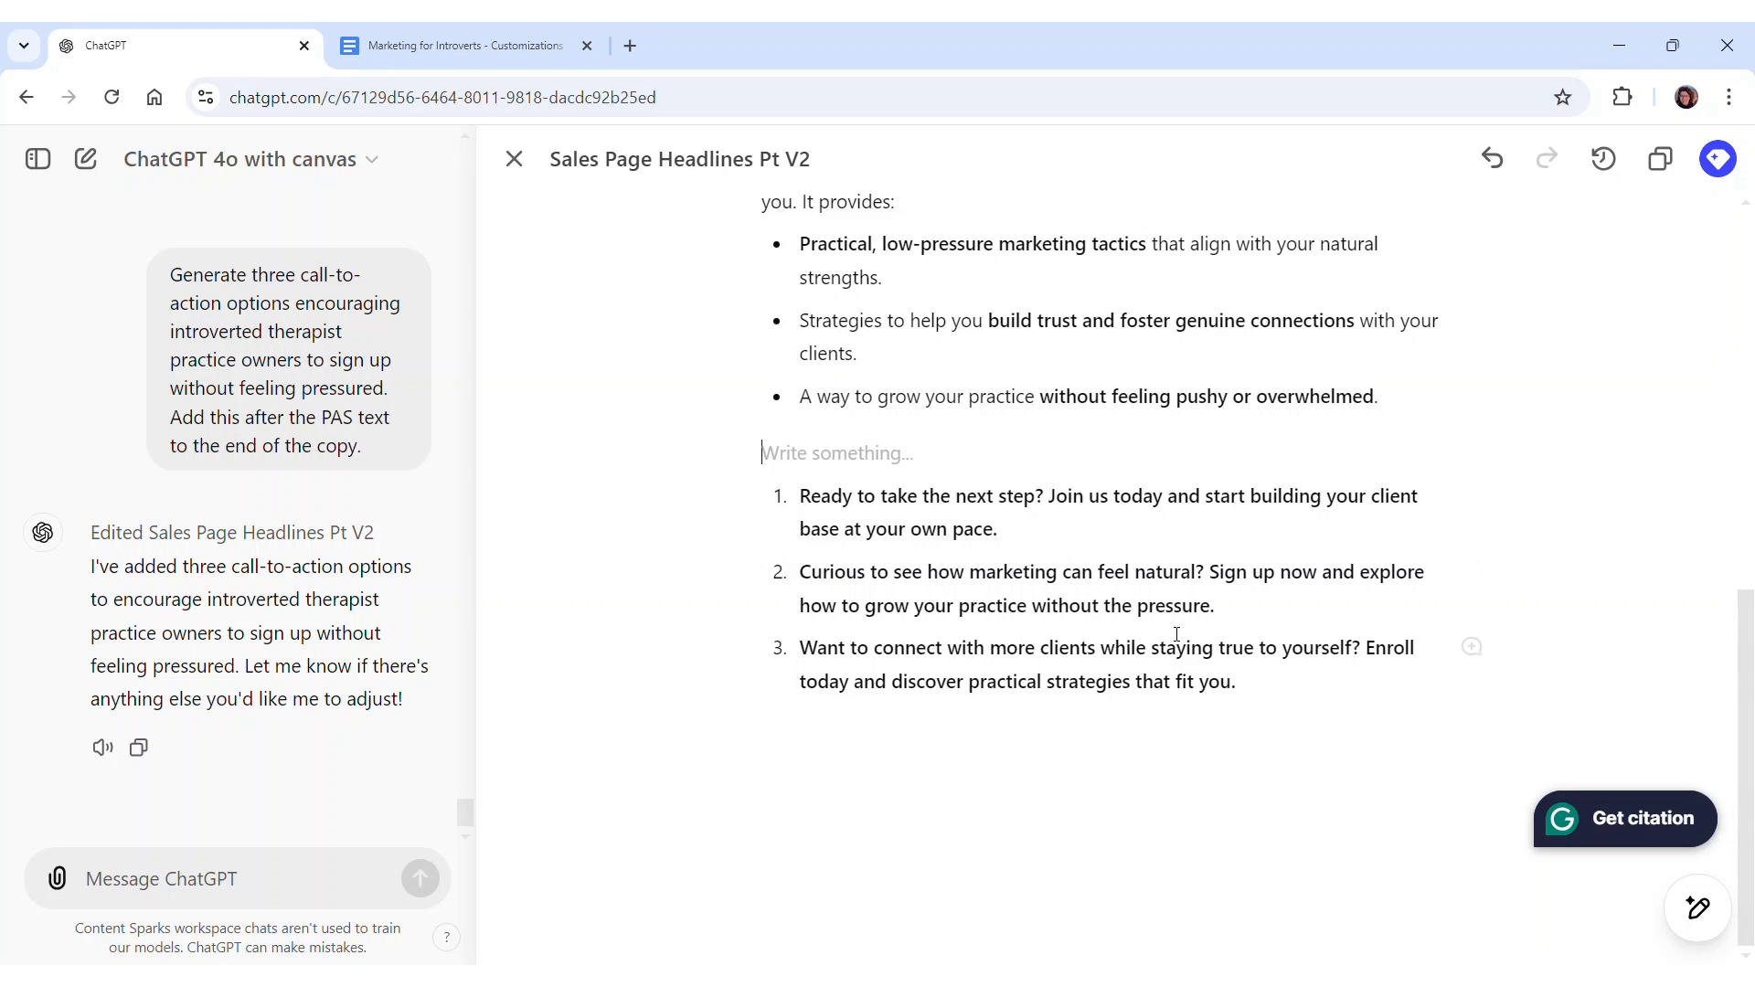
# Remove options two and three, splitting option one into its question and Join sentence
pyautogui.click(1052, 497)
pyautogui.press('Return')
pyautogui.moveTo(1037, 591); pyautogui.dragTo(801, 590)
pyautogui.hotkey('ctrl', 'b')
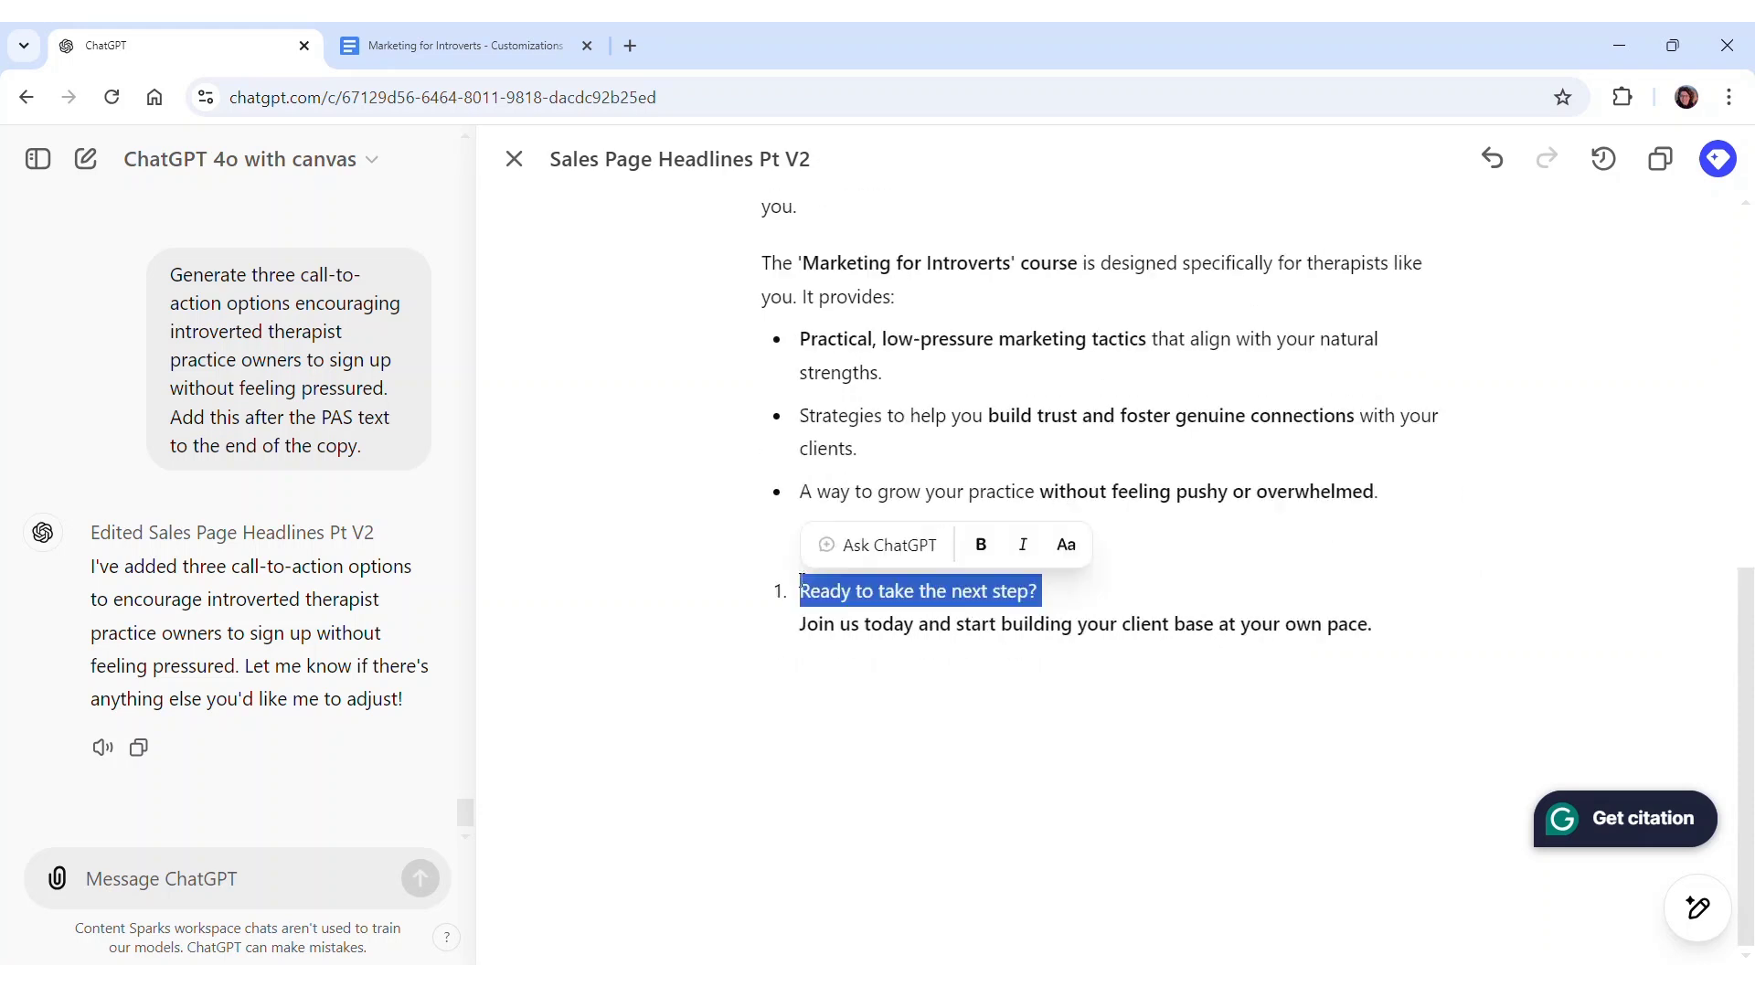
pyautogui.click(801, 590)
pyautogui.press('BackSpace')
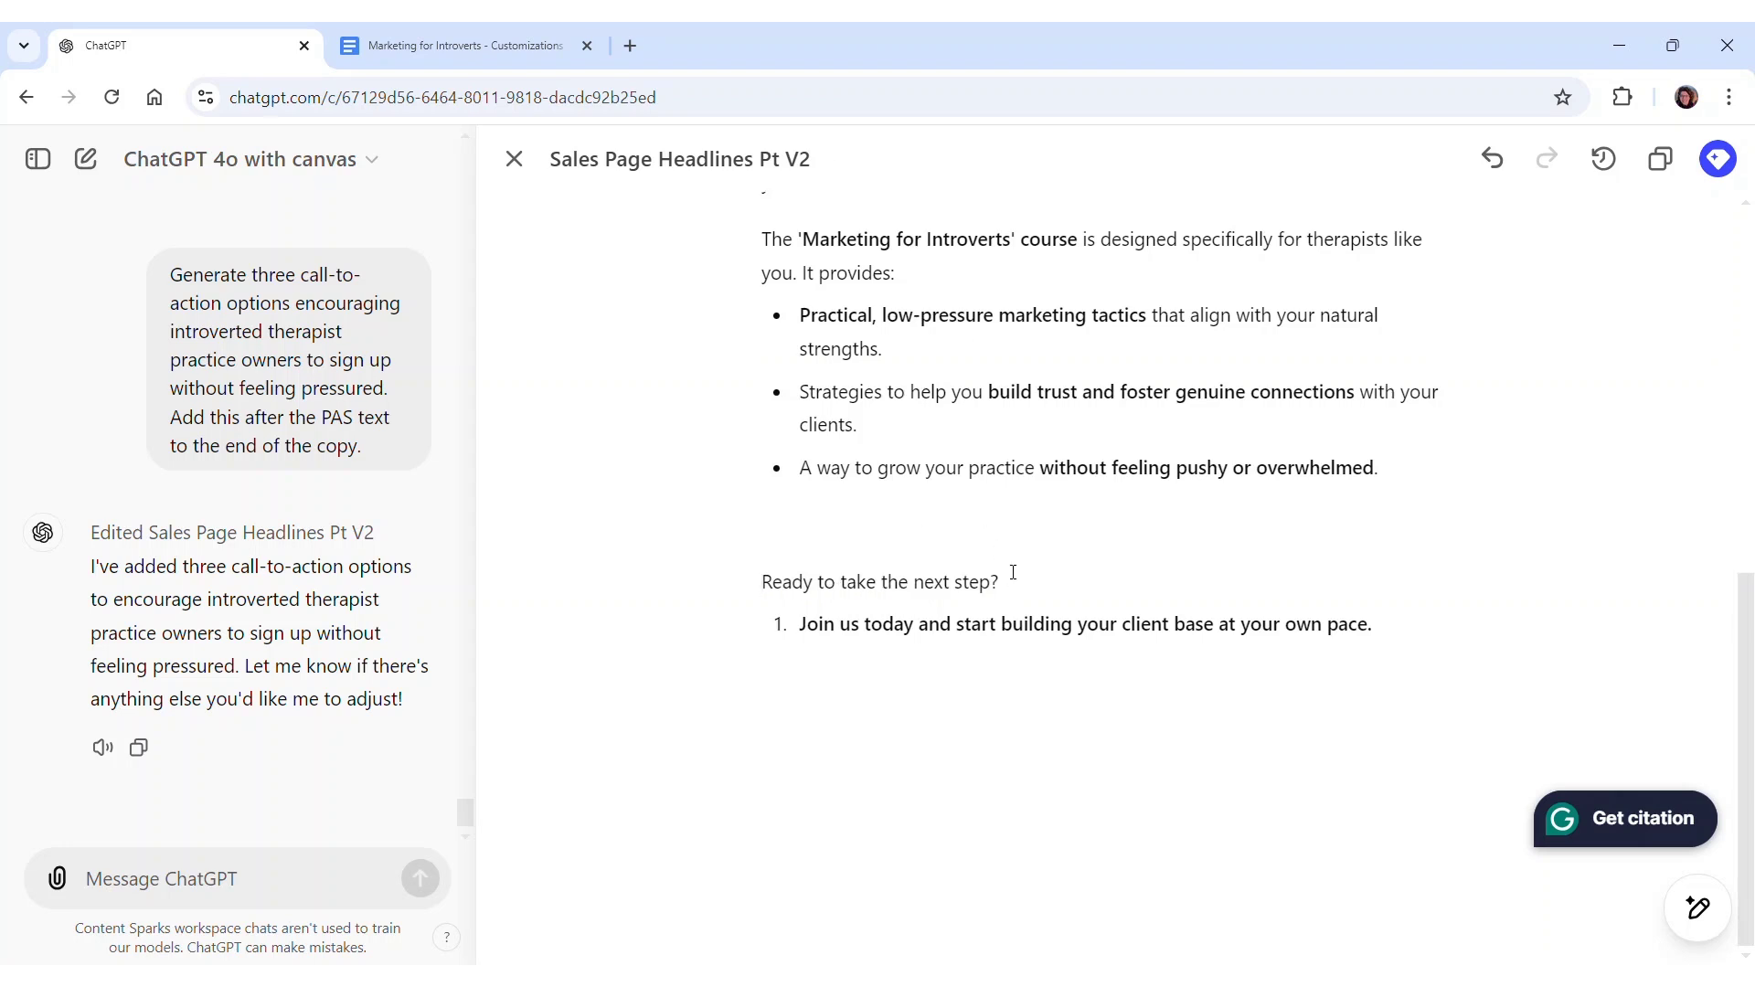
# Format 'Ready to take the next step?' as Heading 3
pyautogui.moveTo(1006, 585); pyautogui.dragTo(761, 583)
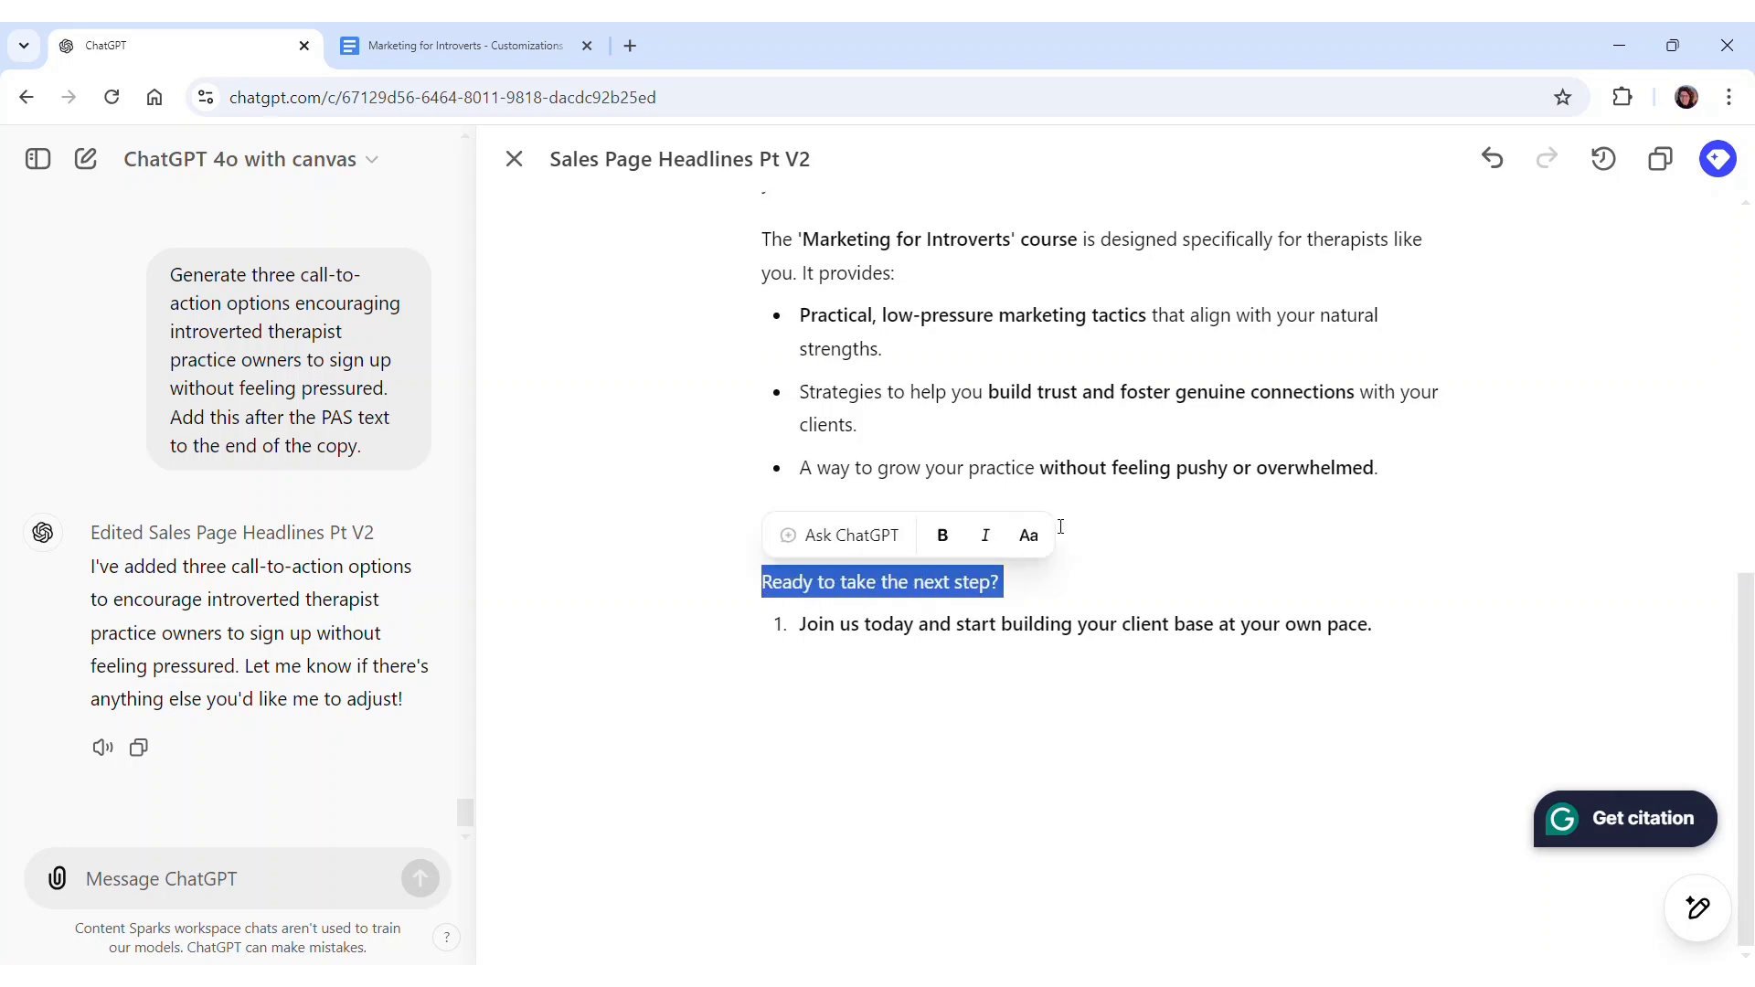
pyautogui.click(1022, 541)
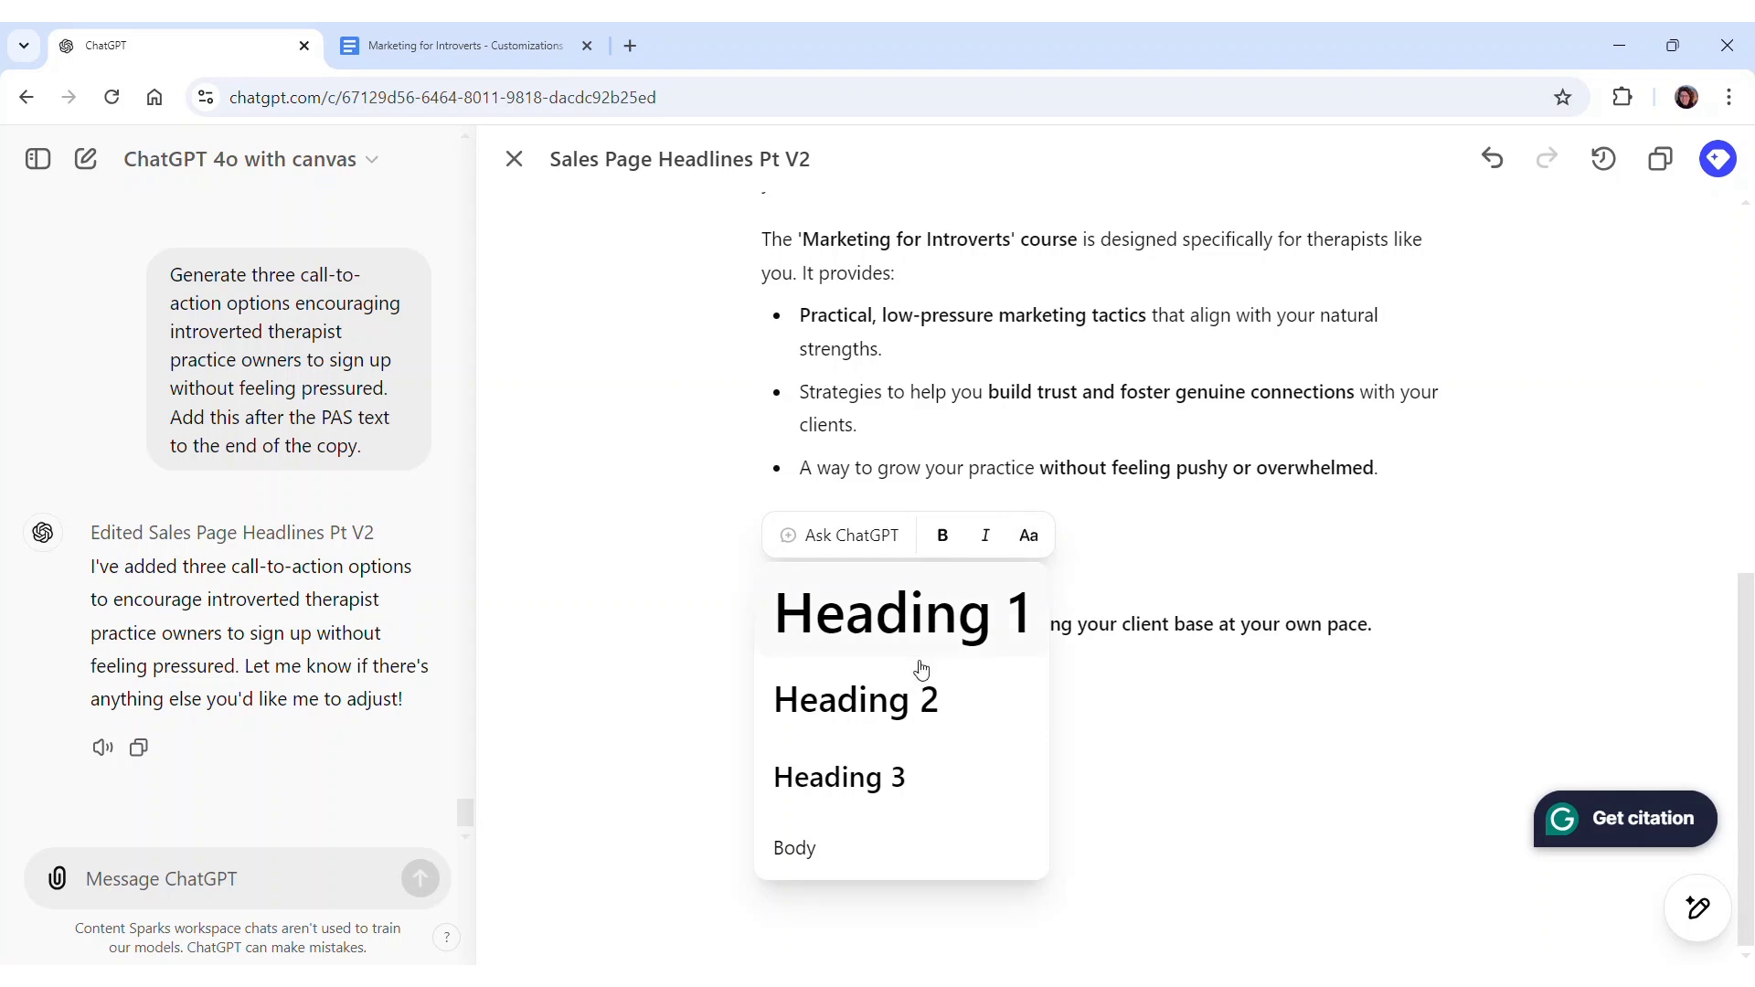
pyautogui.click(856, 785)
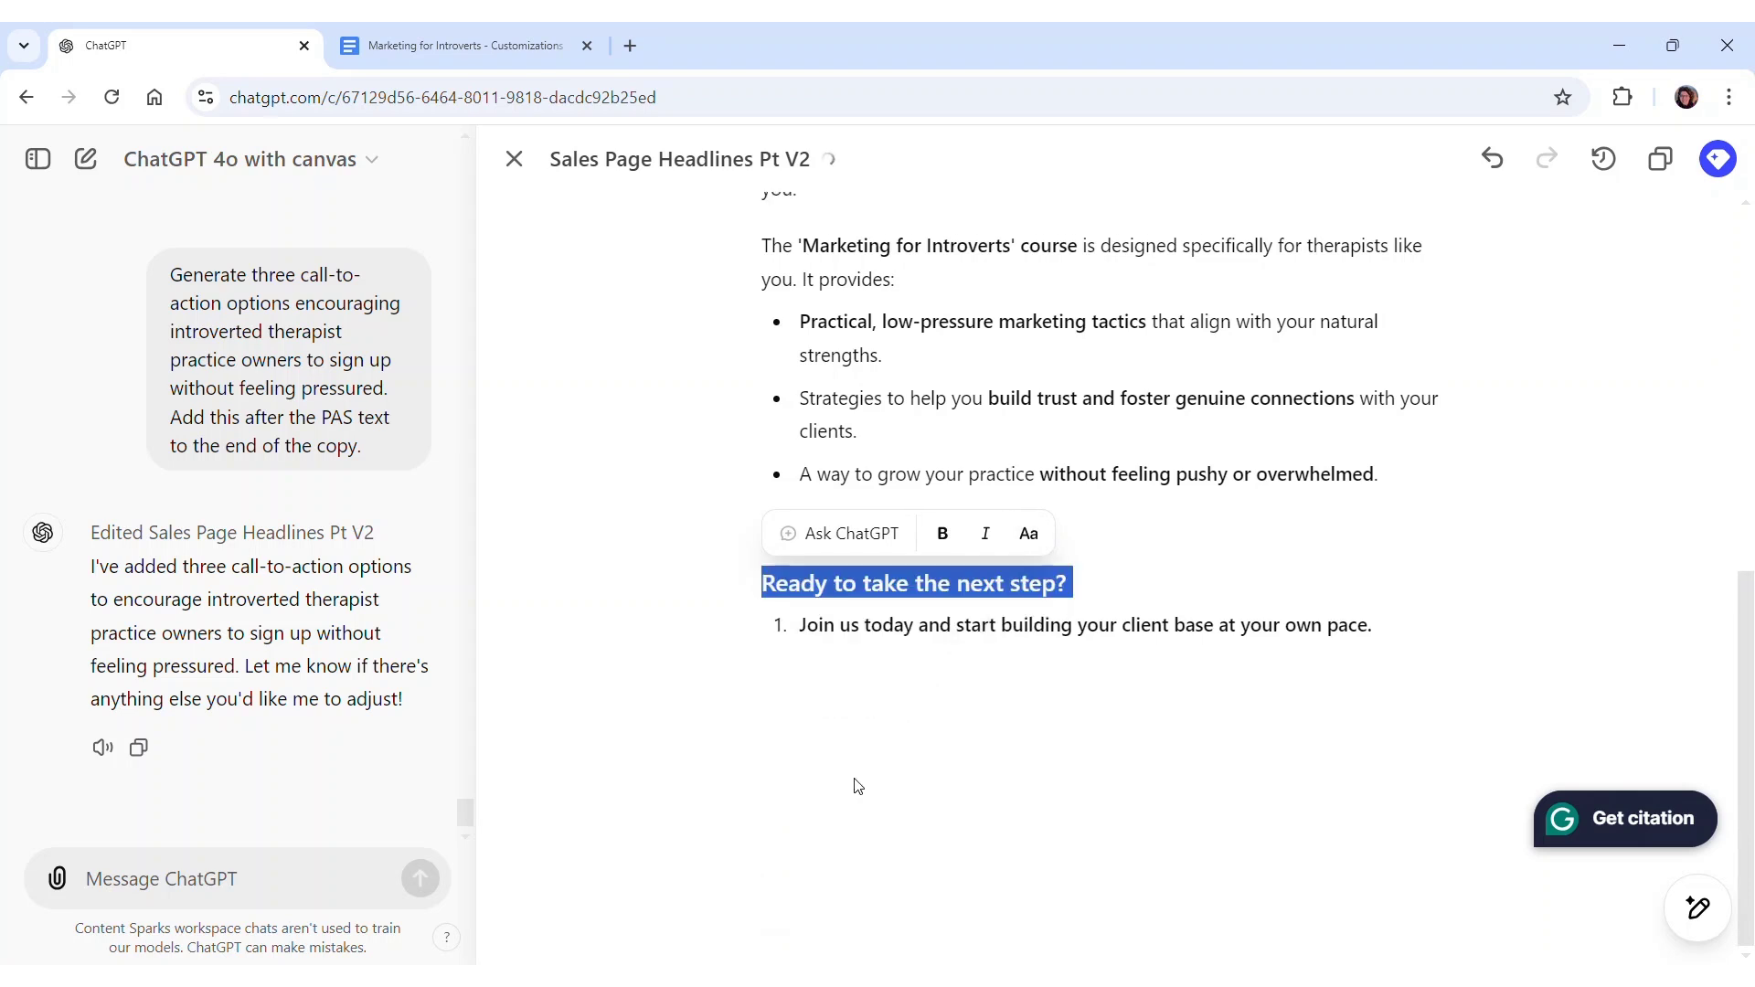
pyautogui.click(1024, 654)
# Make the Join sentence a plain paragraph and remove the empty line above the heading
pyautogui.click(800, 626)
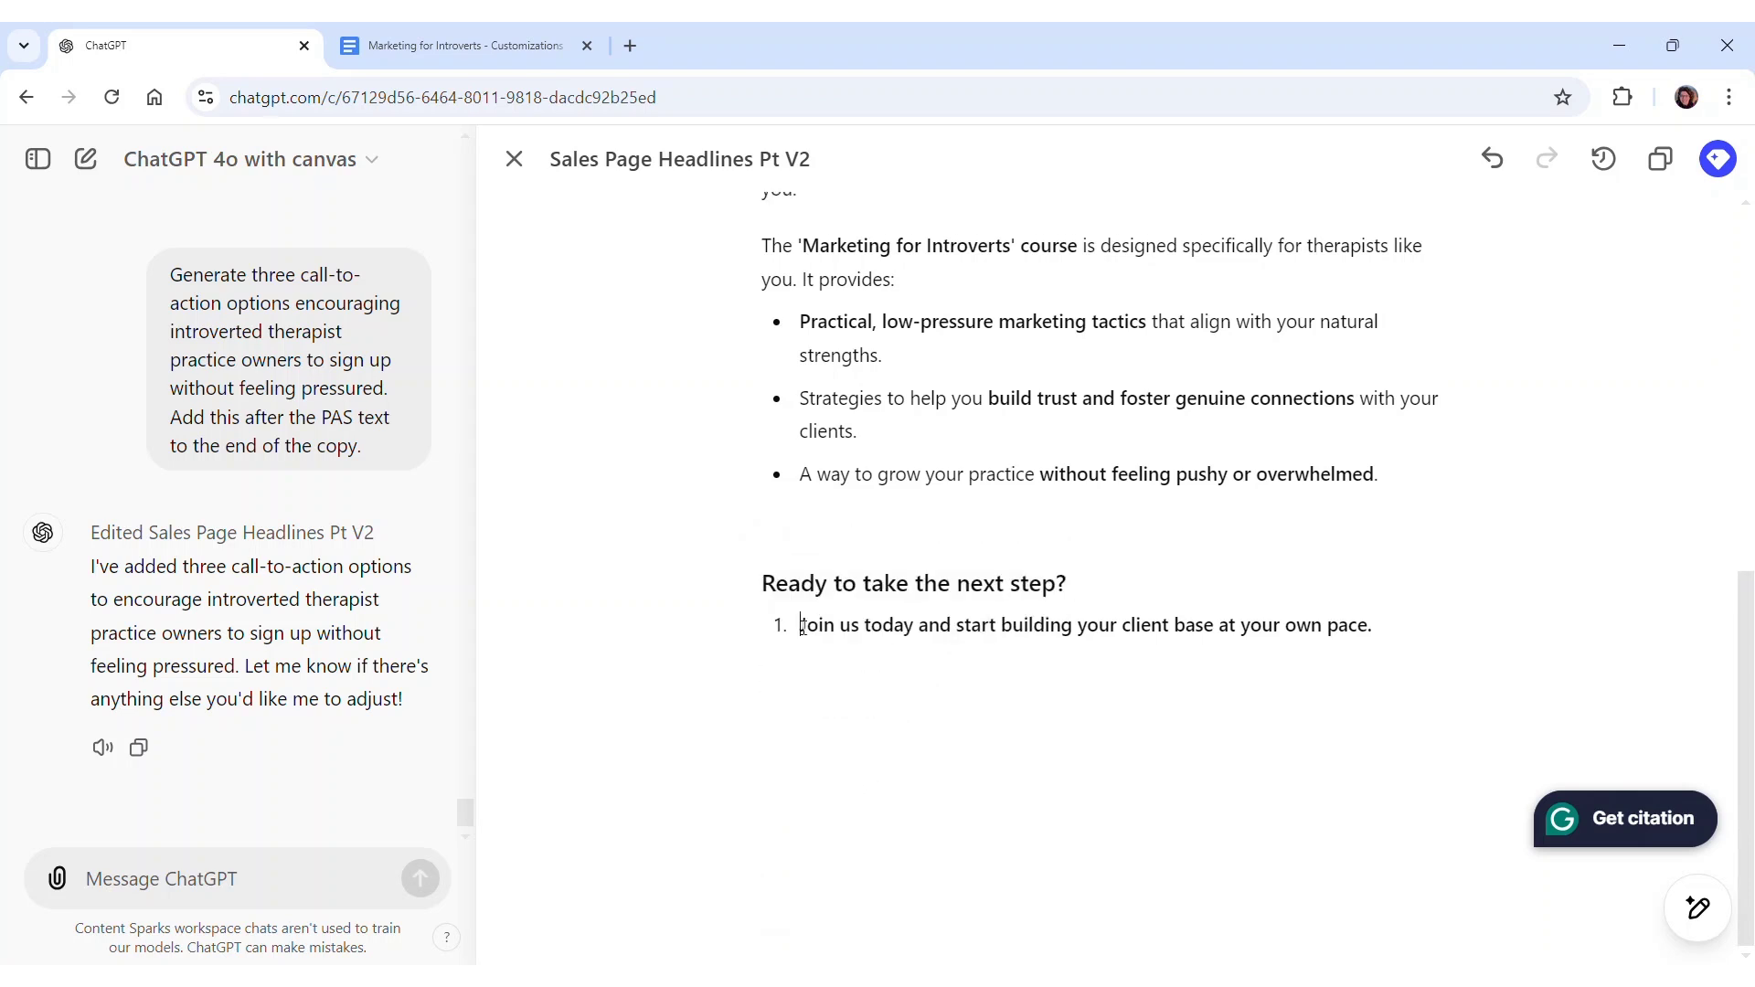
pyautogui.press('BackSpace')
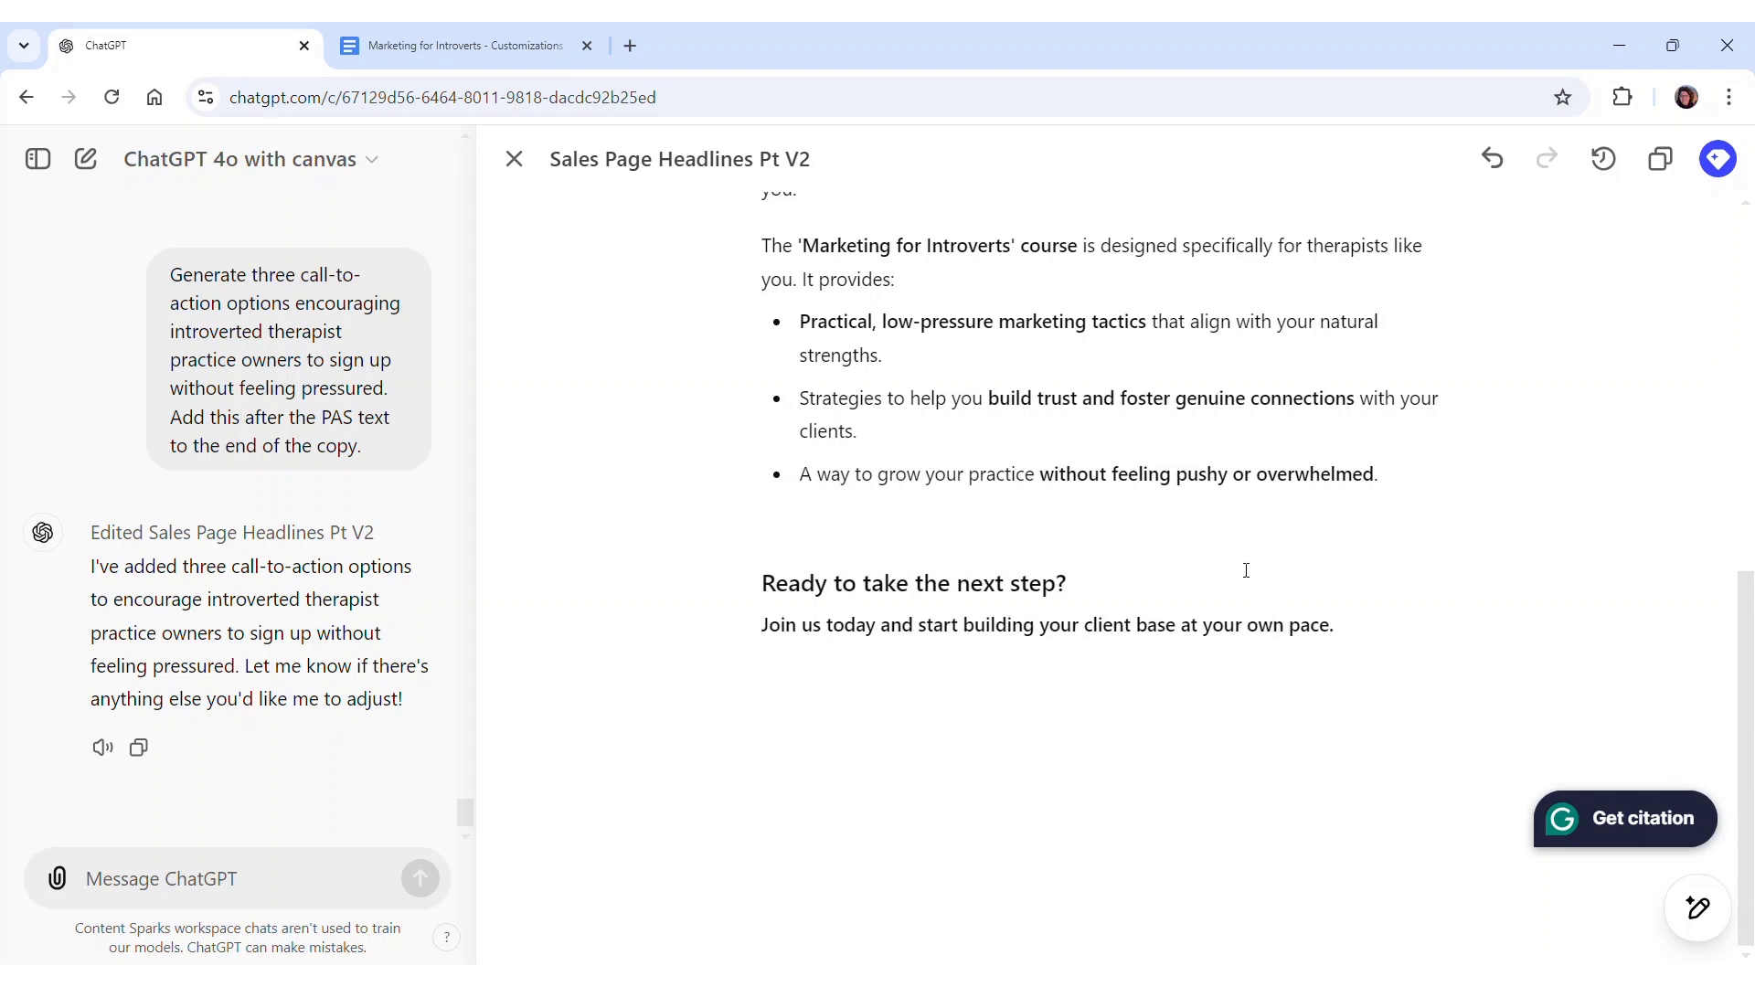
pyautogui.click(817, 538)
pyautogui.press('BackSpace')
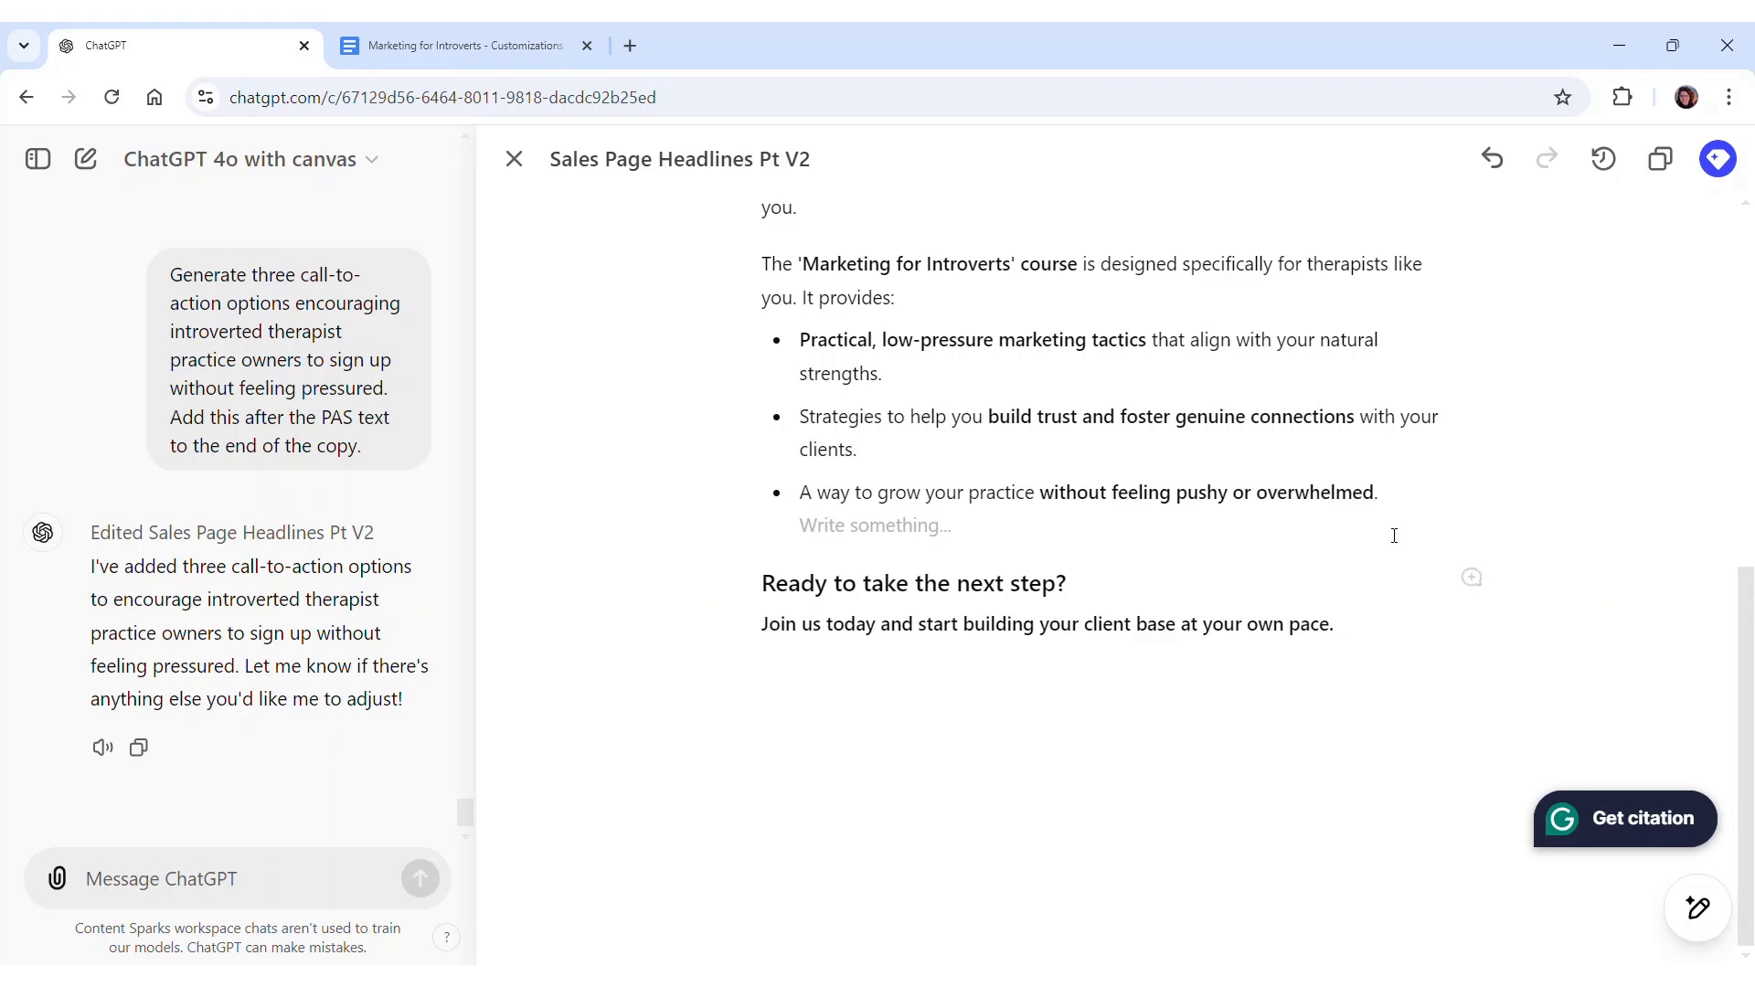
pyautogui.scroll(3, 1431, 486)
pyautogui.scroll(5, 1431, 486)
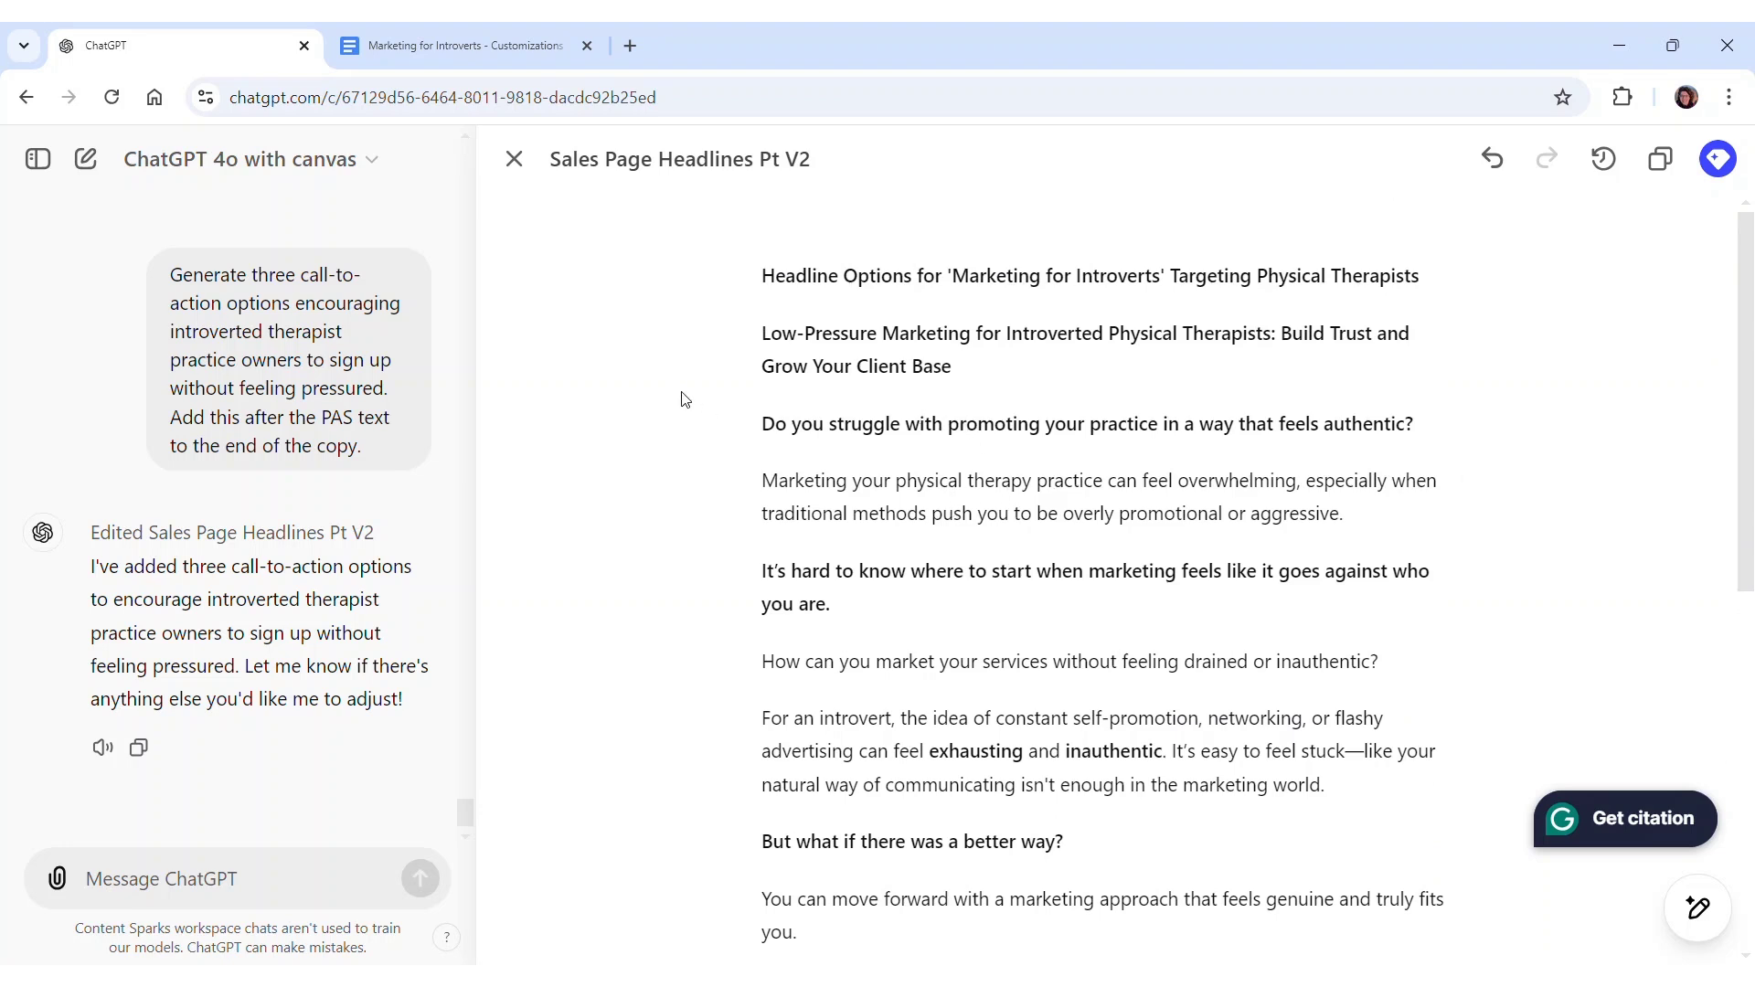
# Go to the Marketing for Introverts - Customizations doc and open its Sales Page copy ideas tab
pyautogui.click(404, 41)
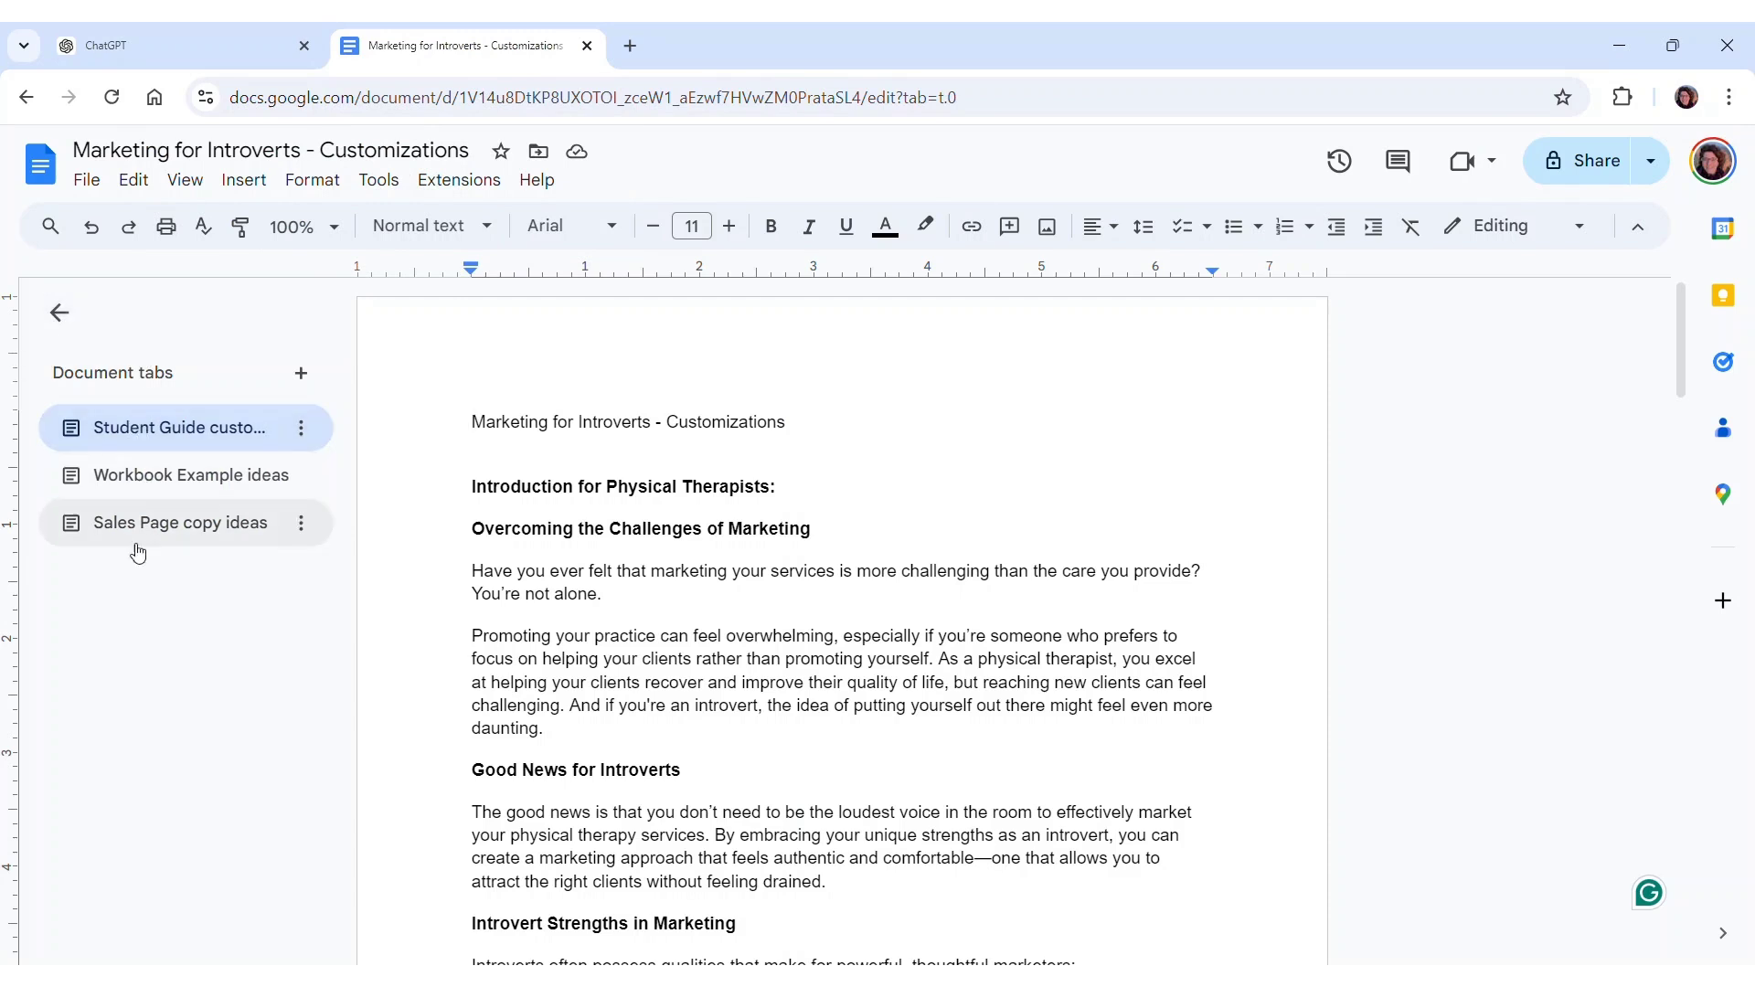
pyautogui.click(146, 445)
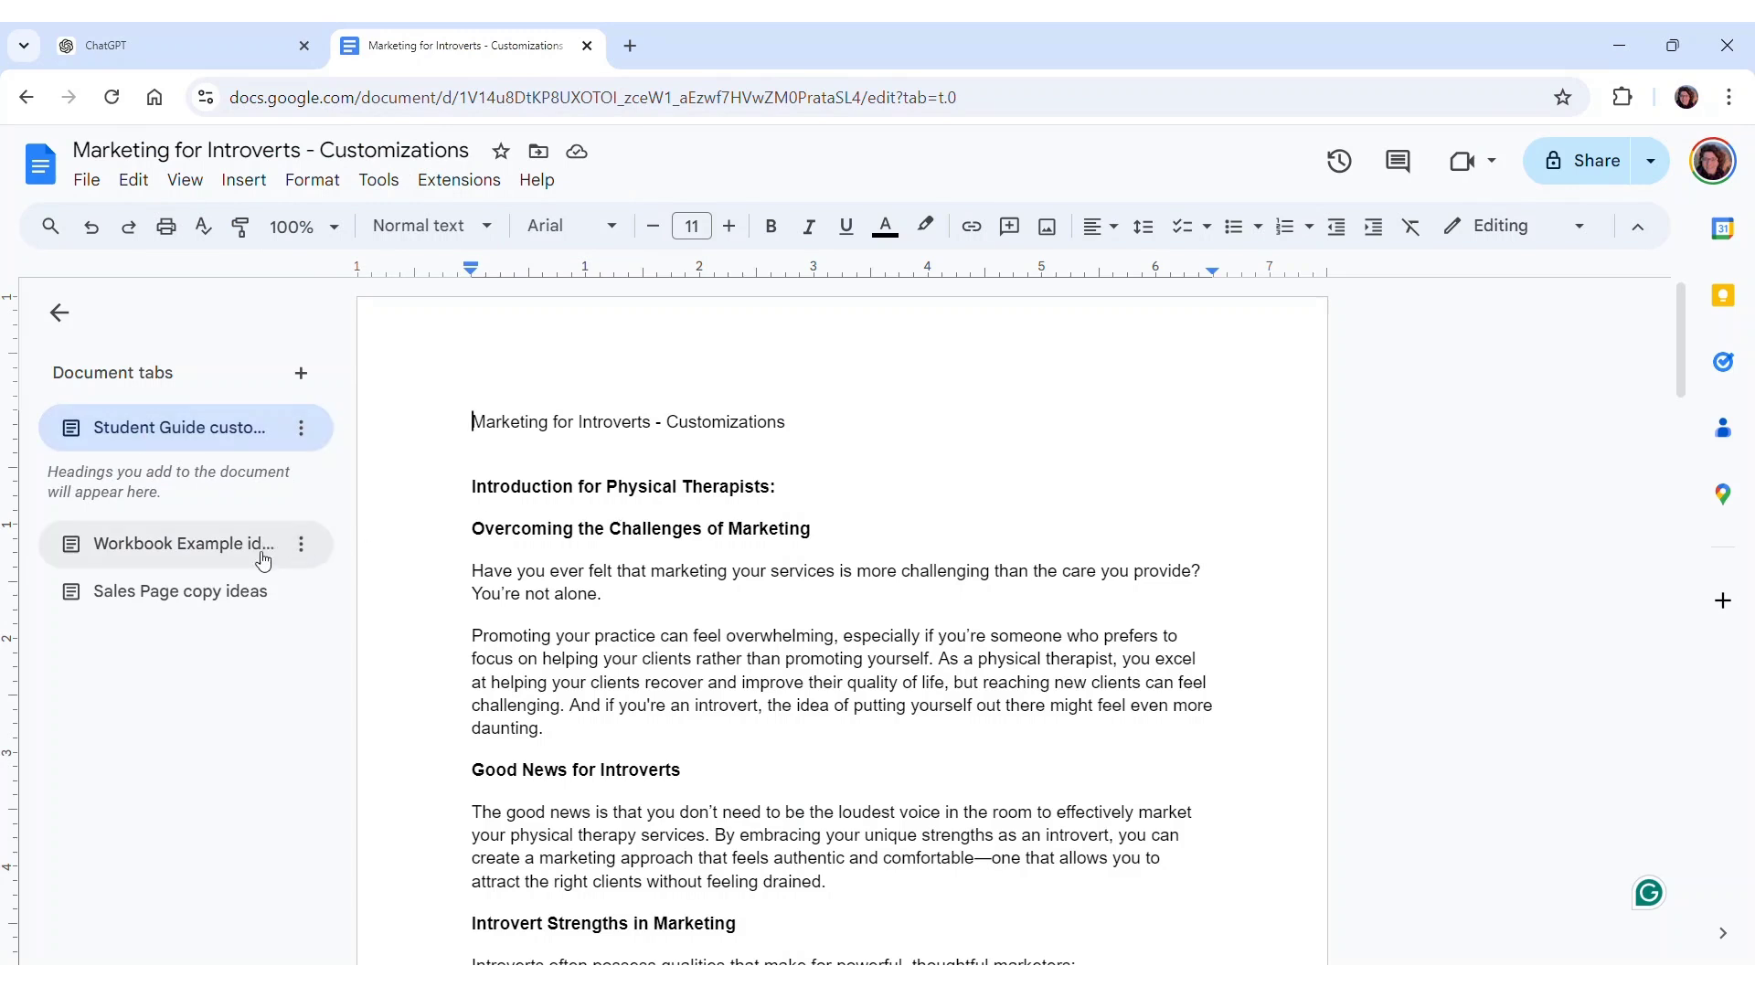
pyautogui.click(167, 545)
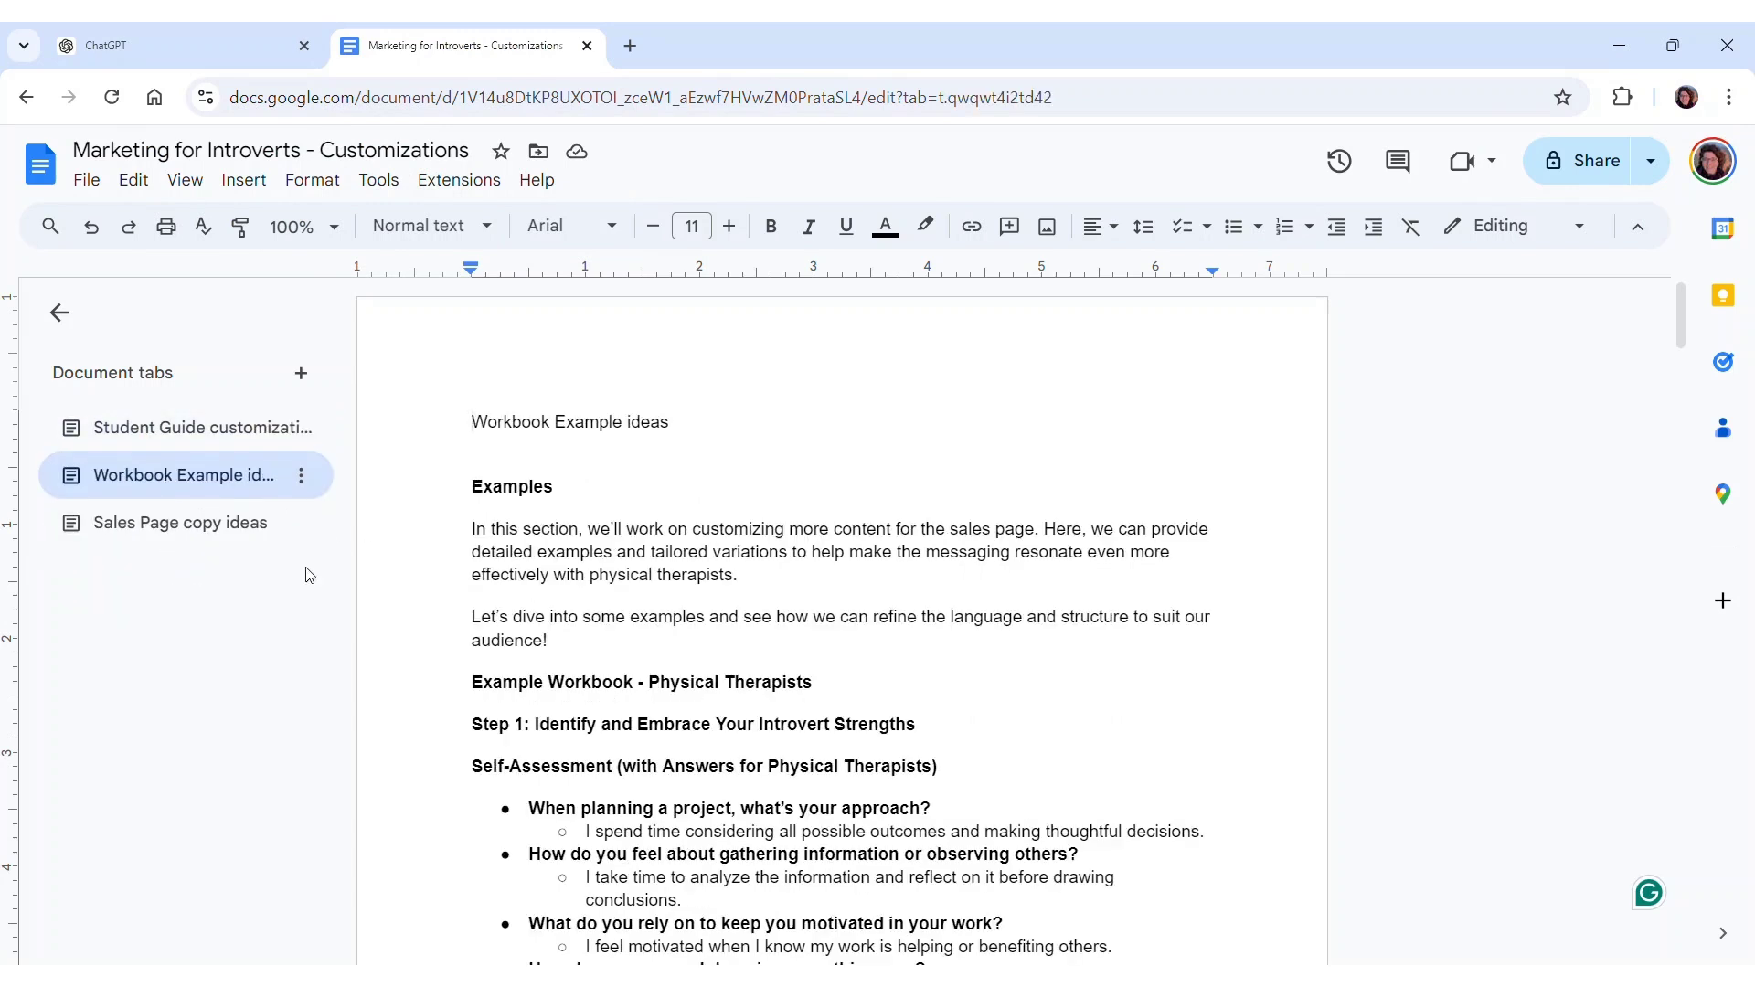
pyautogui.click(151, 539)
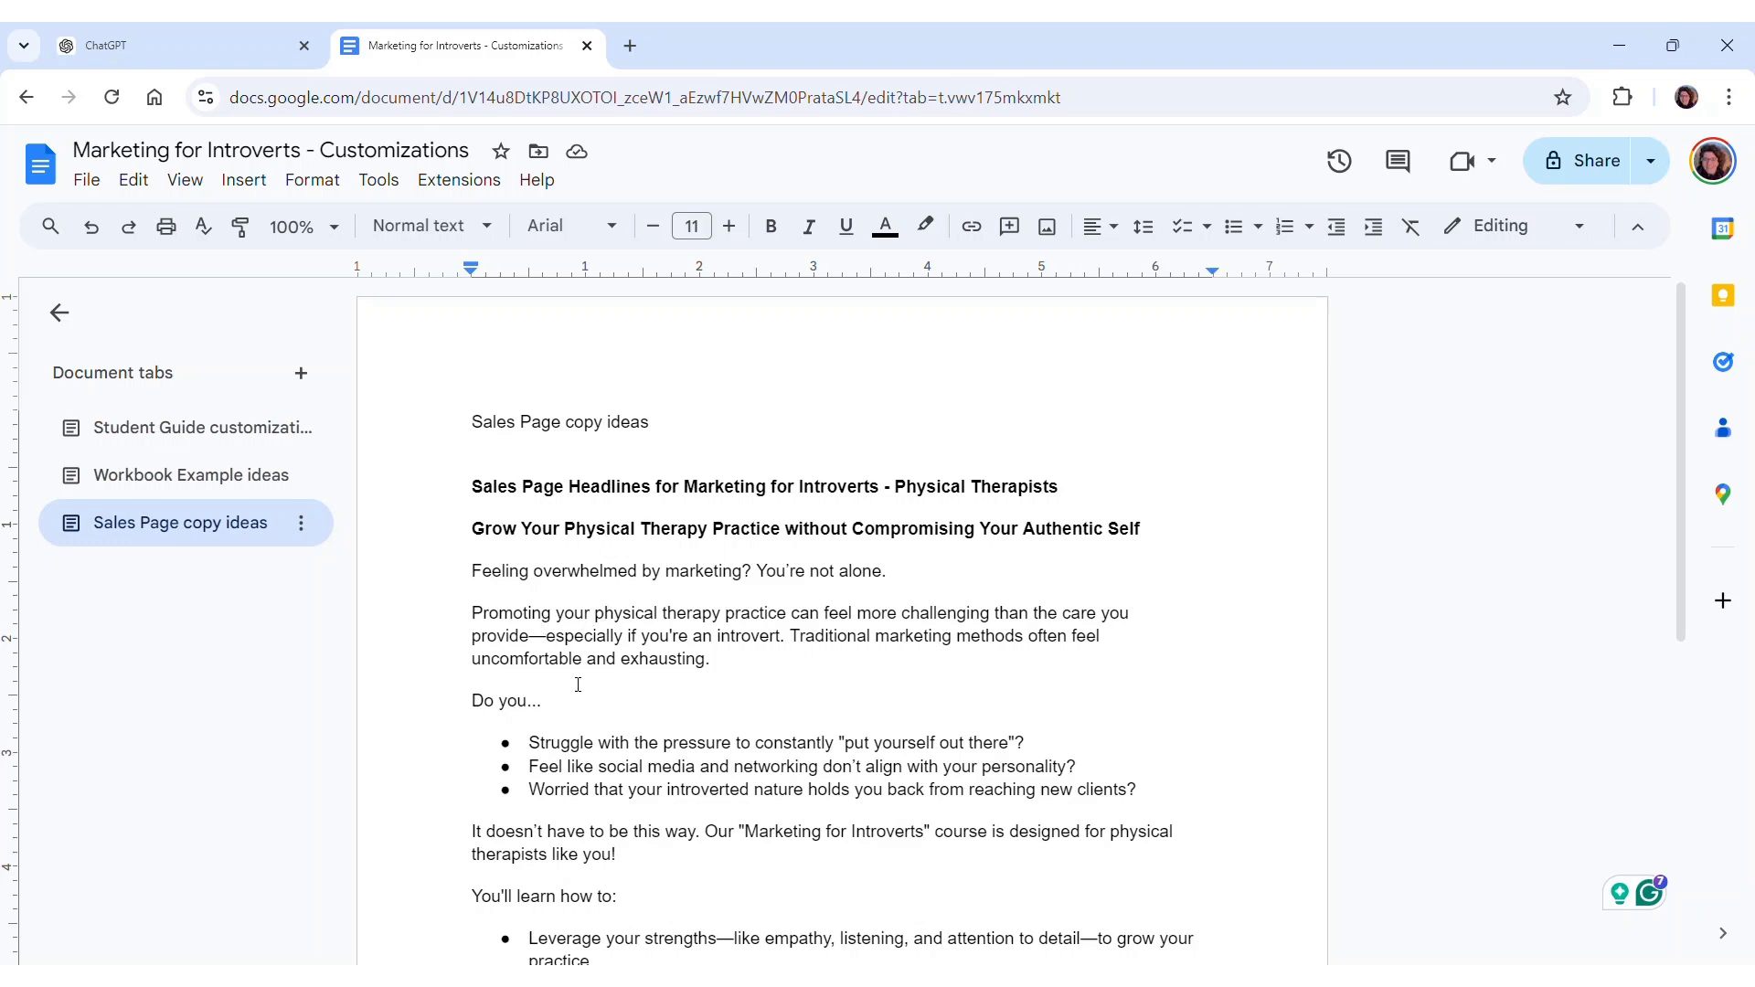
pyautogui.scroll(-8, 577, 681)
pyautogui.scroll(8, 576, 672)
# Switch back to the ChatGPT tab with the Sales Page Headlines Pt V2 canvas
pyautogui.click(157, 50)
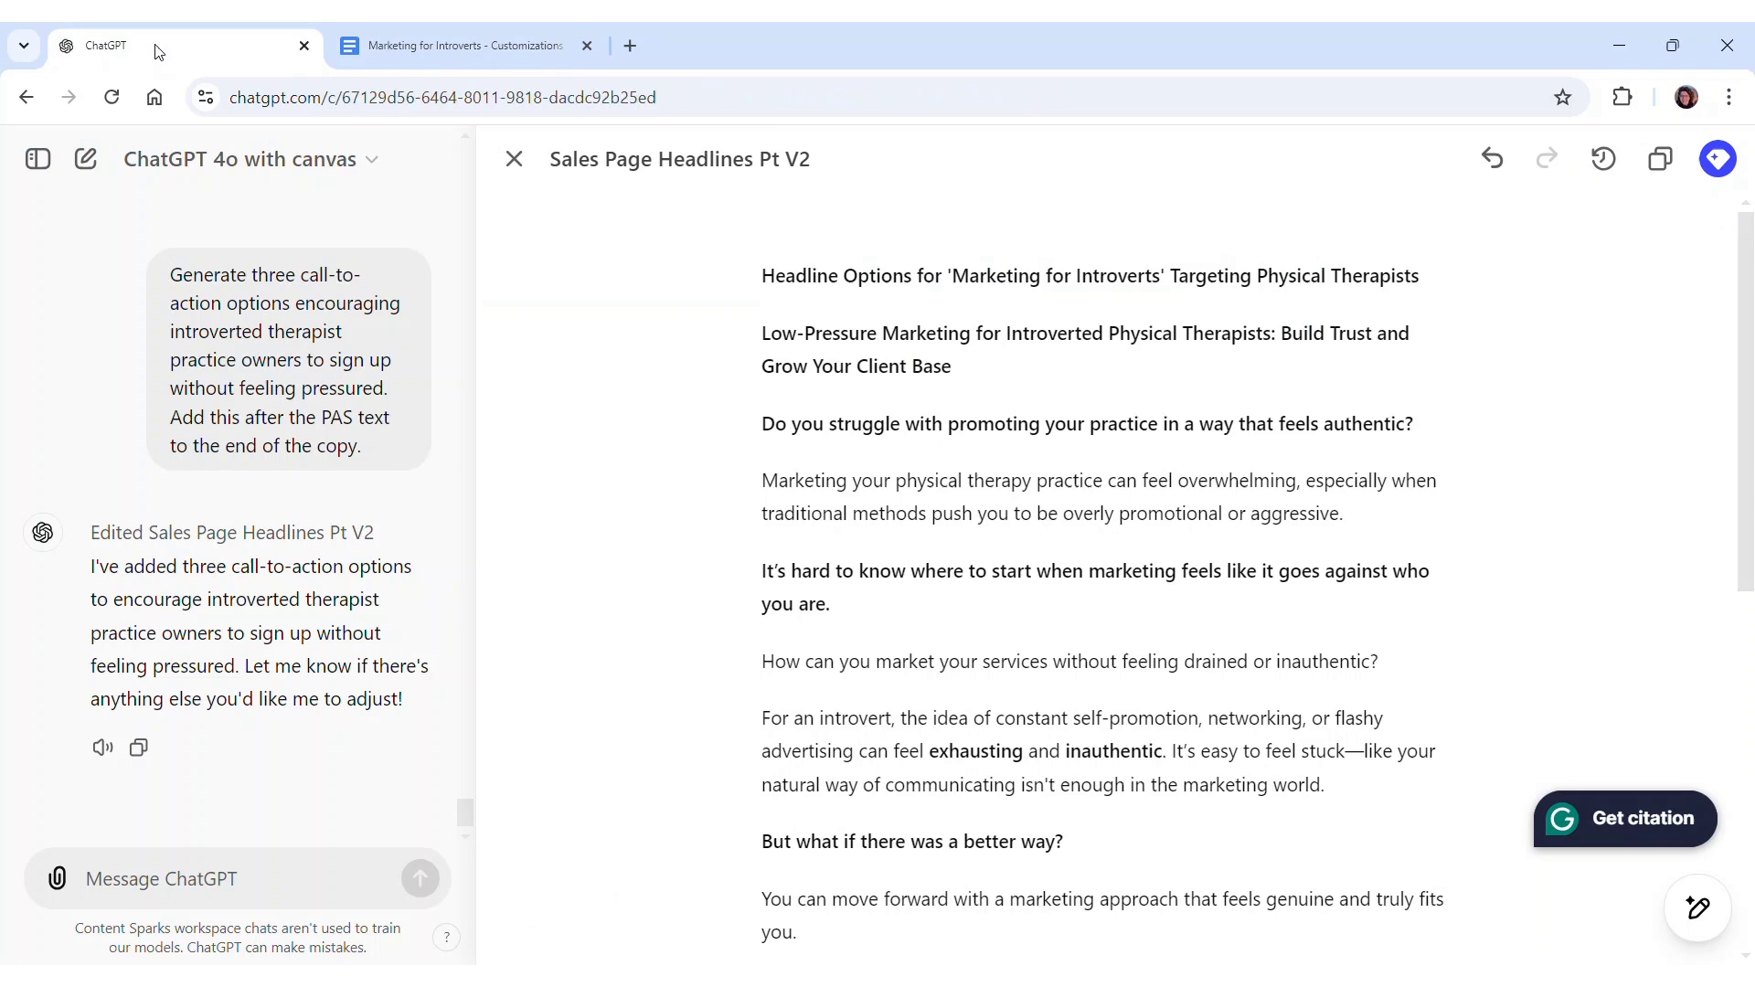